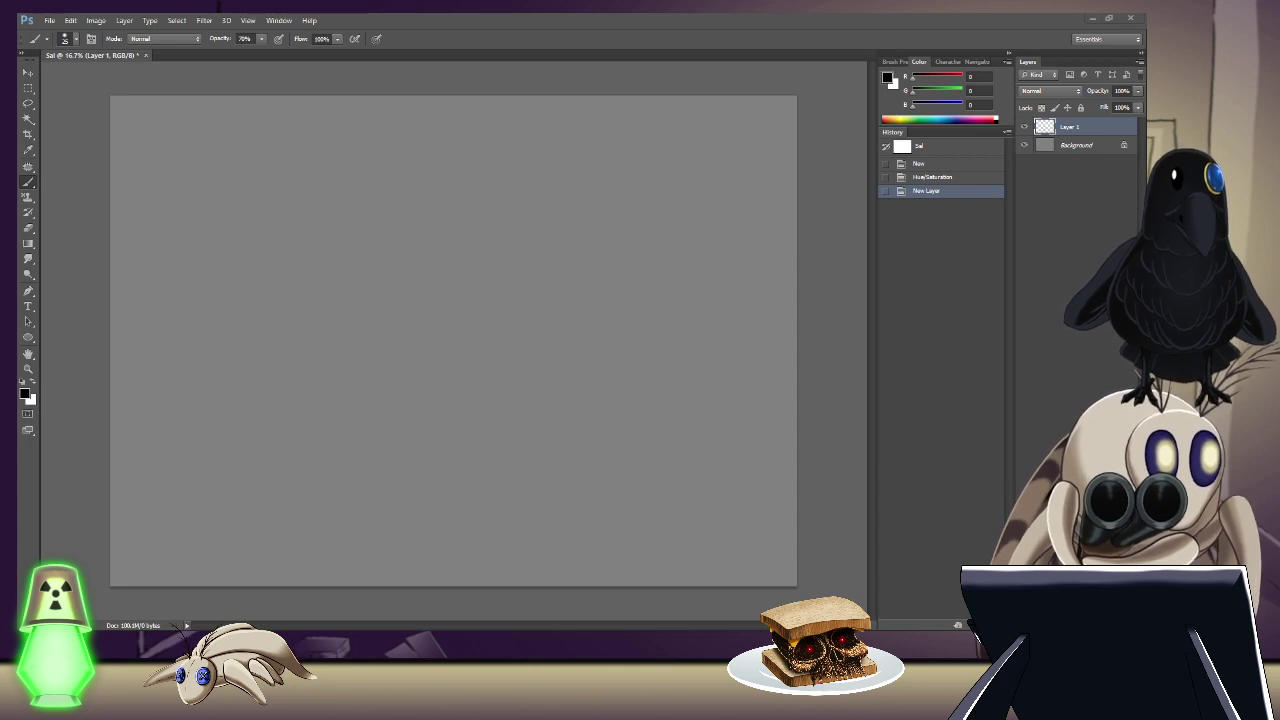
Step: Bring the dark moth character reference image into the document and move it fully onto the canvas
{"action": "left_click_drag", "start_coordinate": [1044, 127], "coordinate": [1004, 130]}
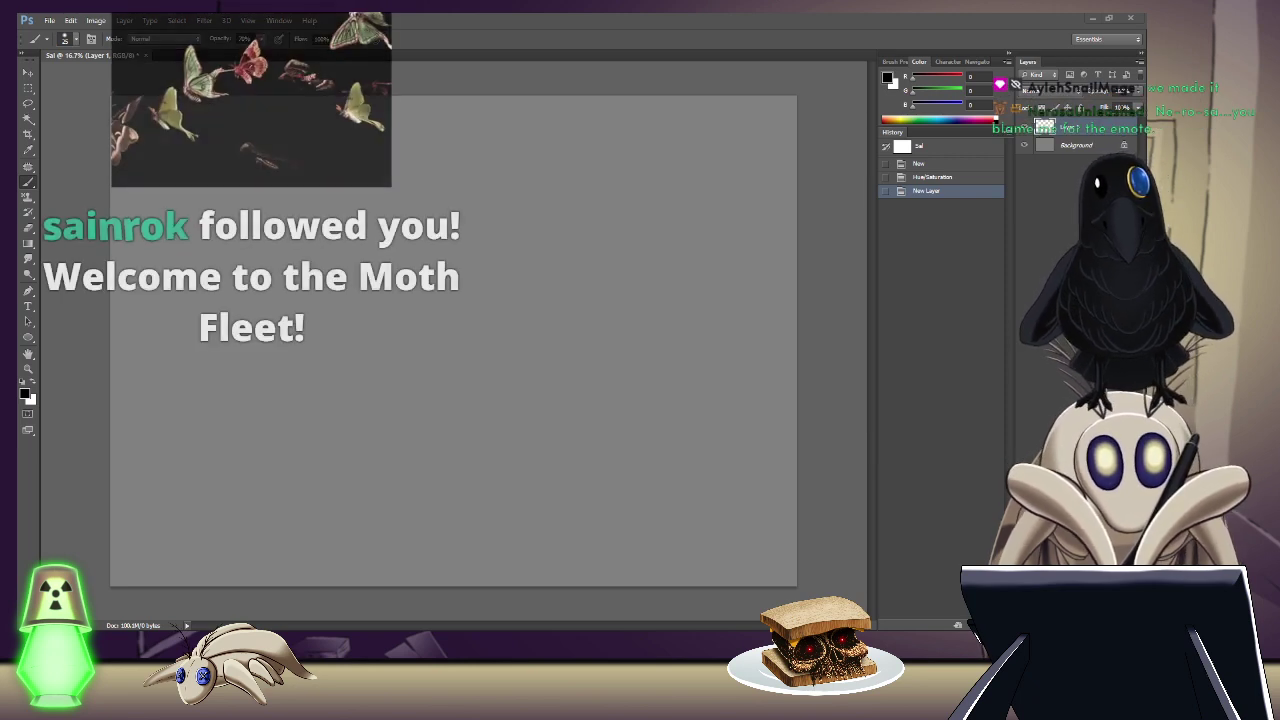
{"action": "left_click_drag", "start_coordinate": [887, 77], "coordinate": [450, 340]}
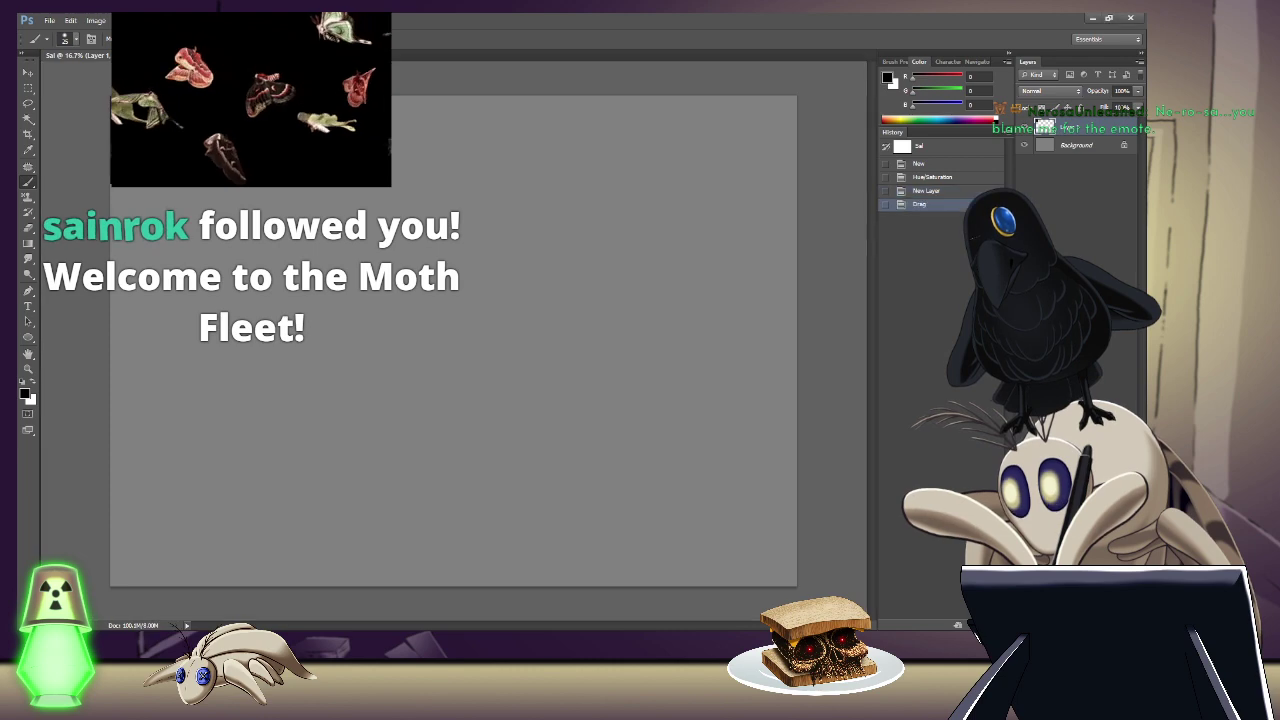
{"action": "key", "text": "v"}
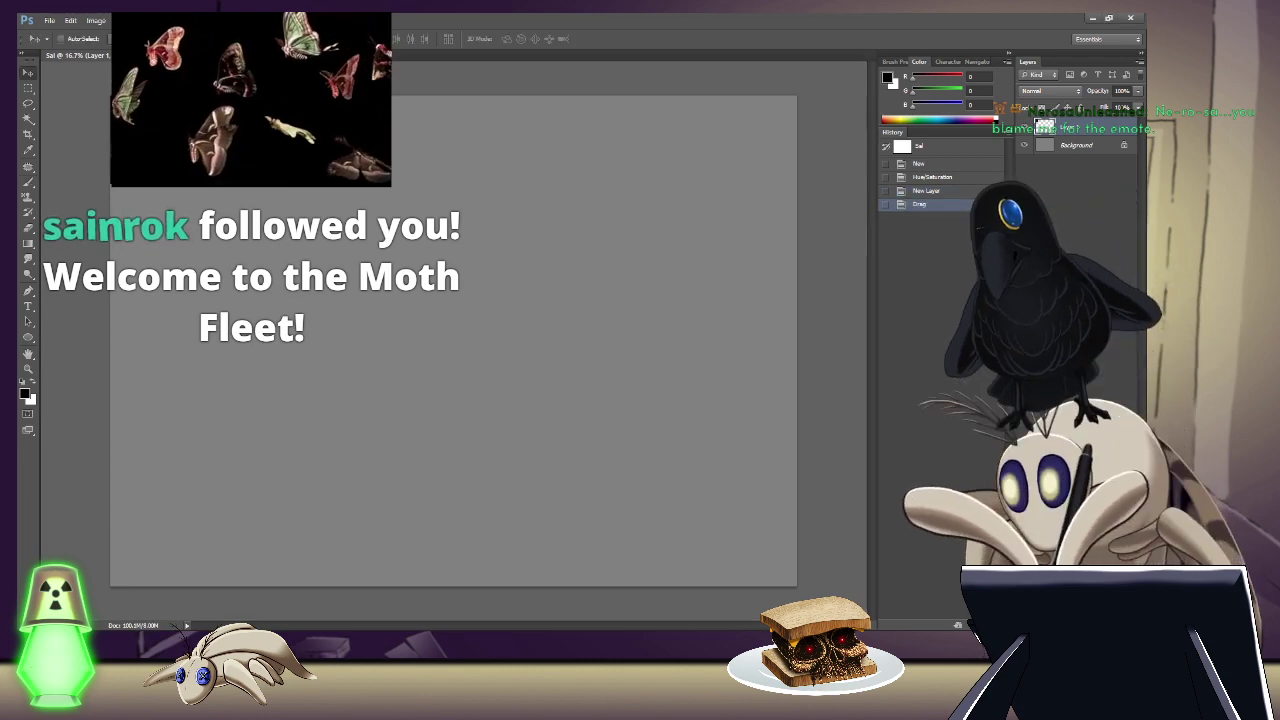
{"action": "left_click_drag", "start_coordinate": [155, 185], "coordinate": [335, 280]}
Step: Try enlarging the reference image to about 387% so it nearly fills the canvas height
{"action": "key", "text": "ctrl+t"}
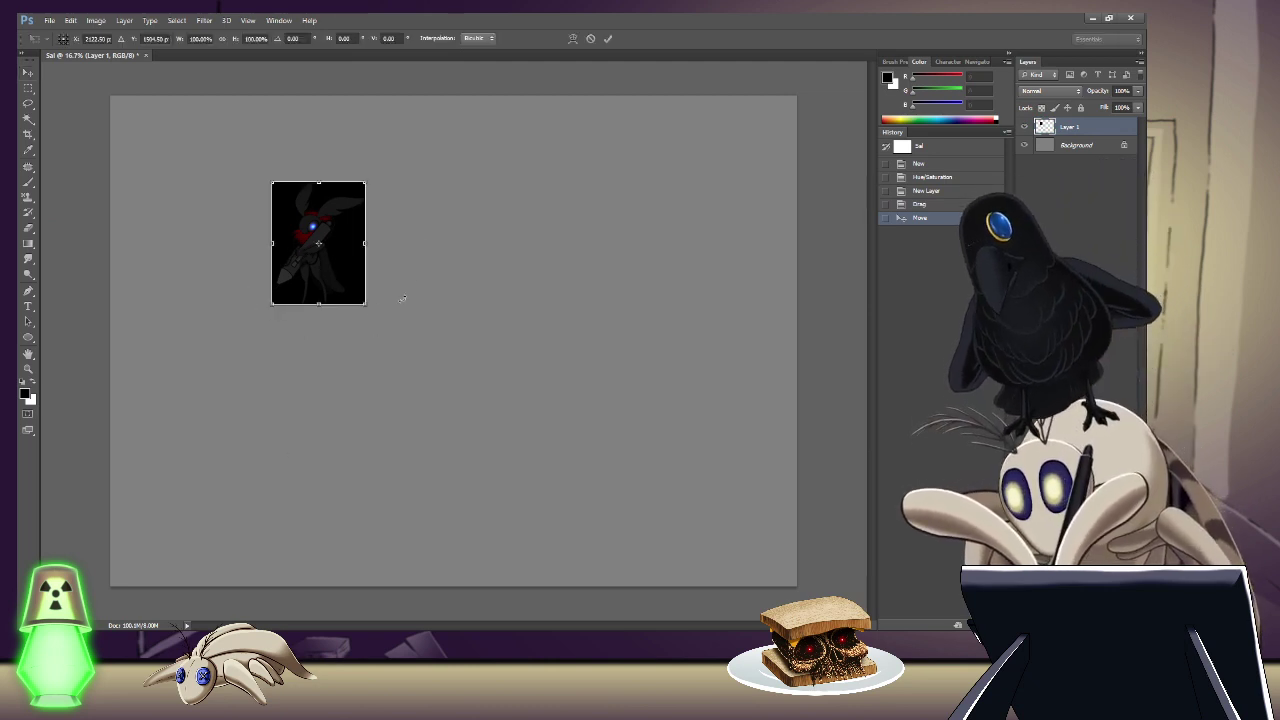
{"action": "left_click_drag", "start_coordinate": [365, 304], "coordinate": [574, 579]}
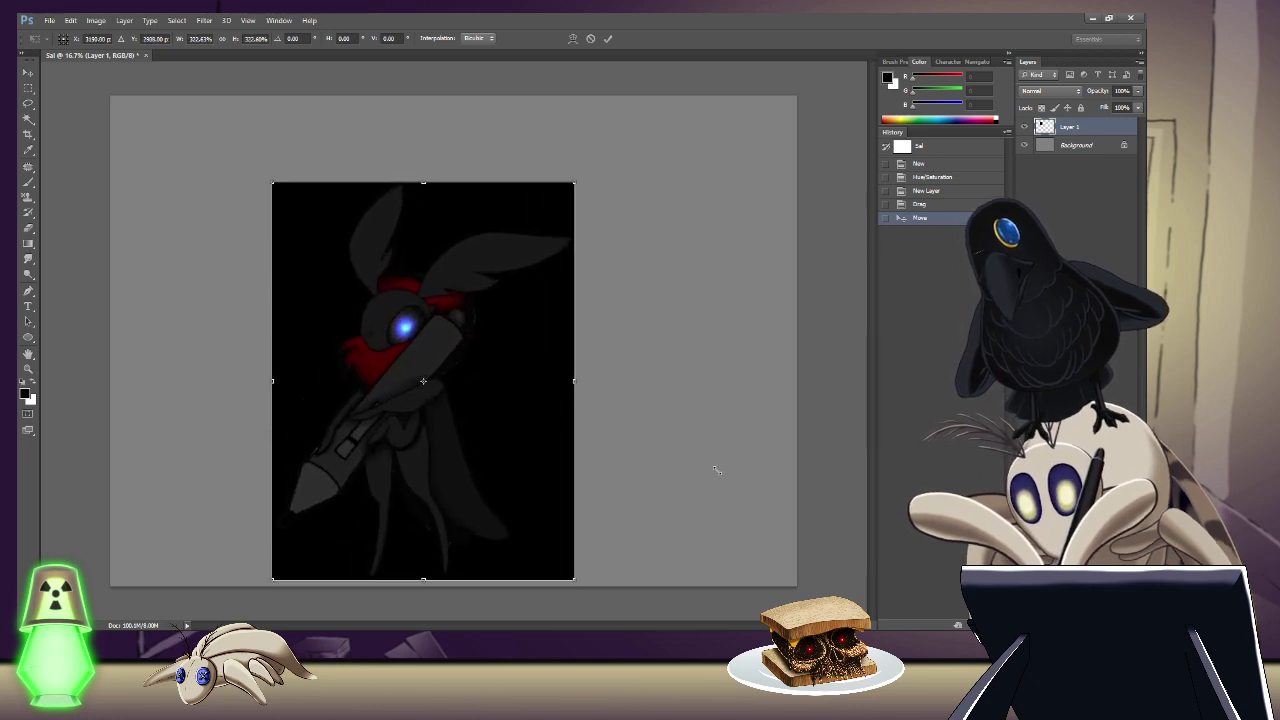
{"action": "left_click_drag", "start_coordinate": [272, 184], "coordinate": [180, 129]}
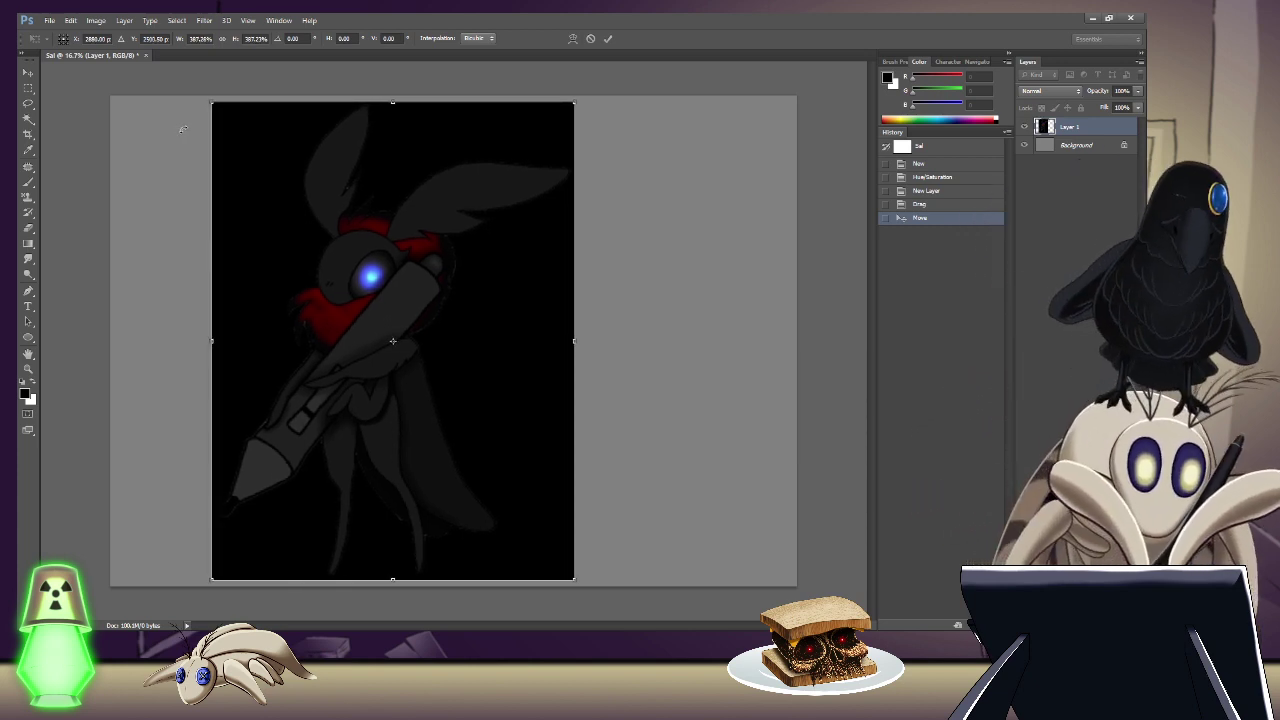
{"action": "key", "text": "Return"}
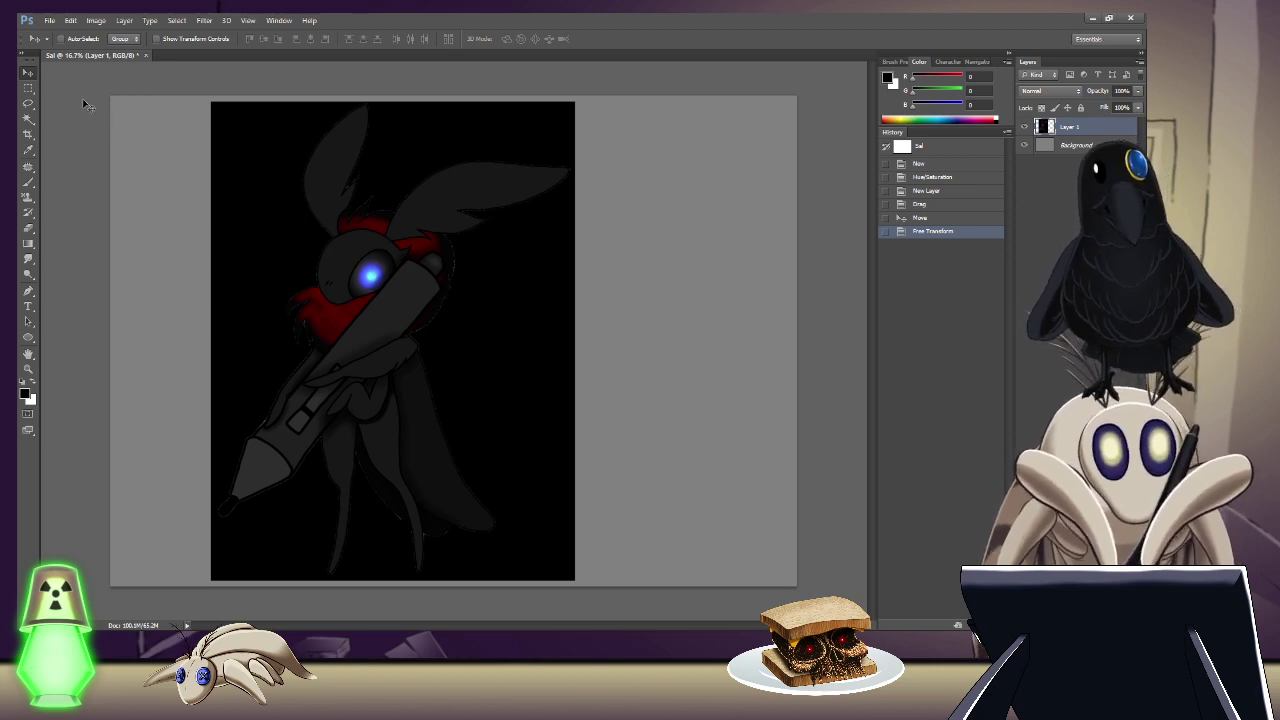
{"action": "key", "text": "ctrl+z"}
{"action": "key", "text": "ctrl+z"}
{"action": "key", "text": "ctrl+z"}
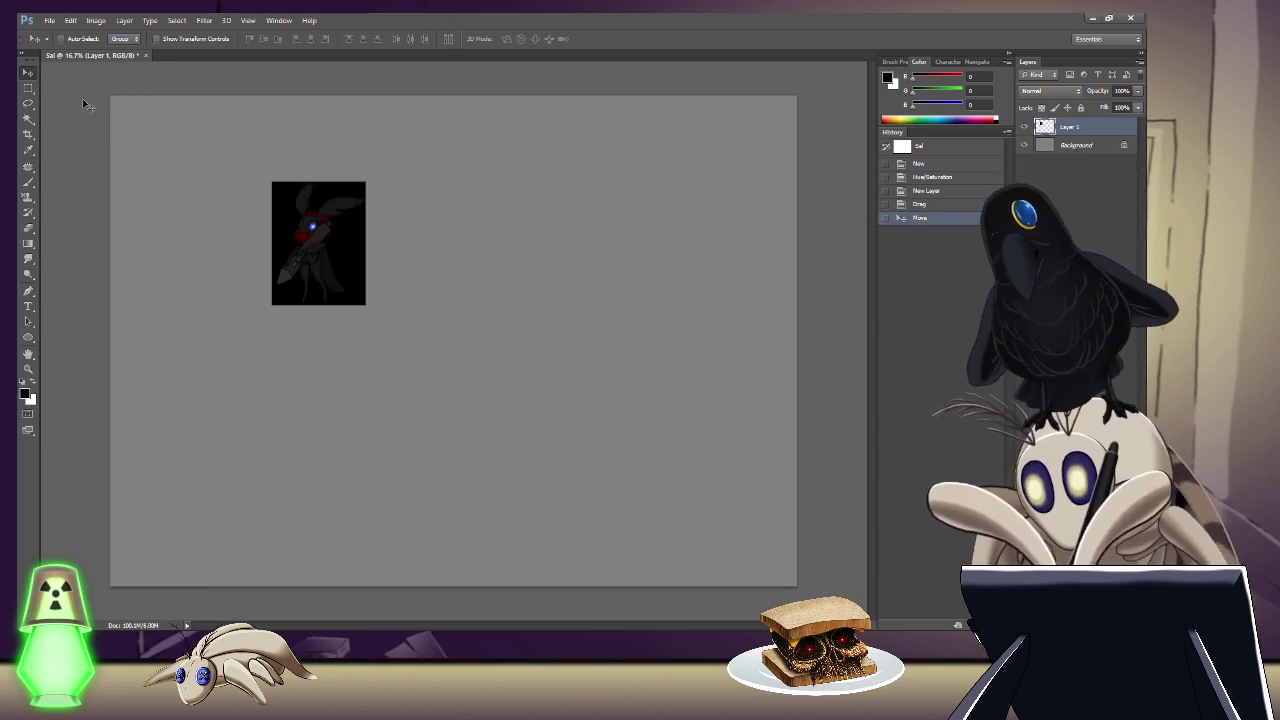
Step: Place the reference image in the canvas's upper-left corner and set its layer opacity to 100%
{"action": "left_click_drag", "start_coordinate": [309, 223], "coordinate": [153, 144]}
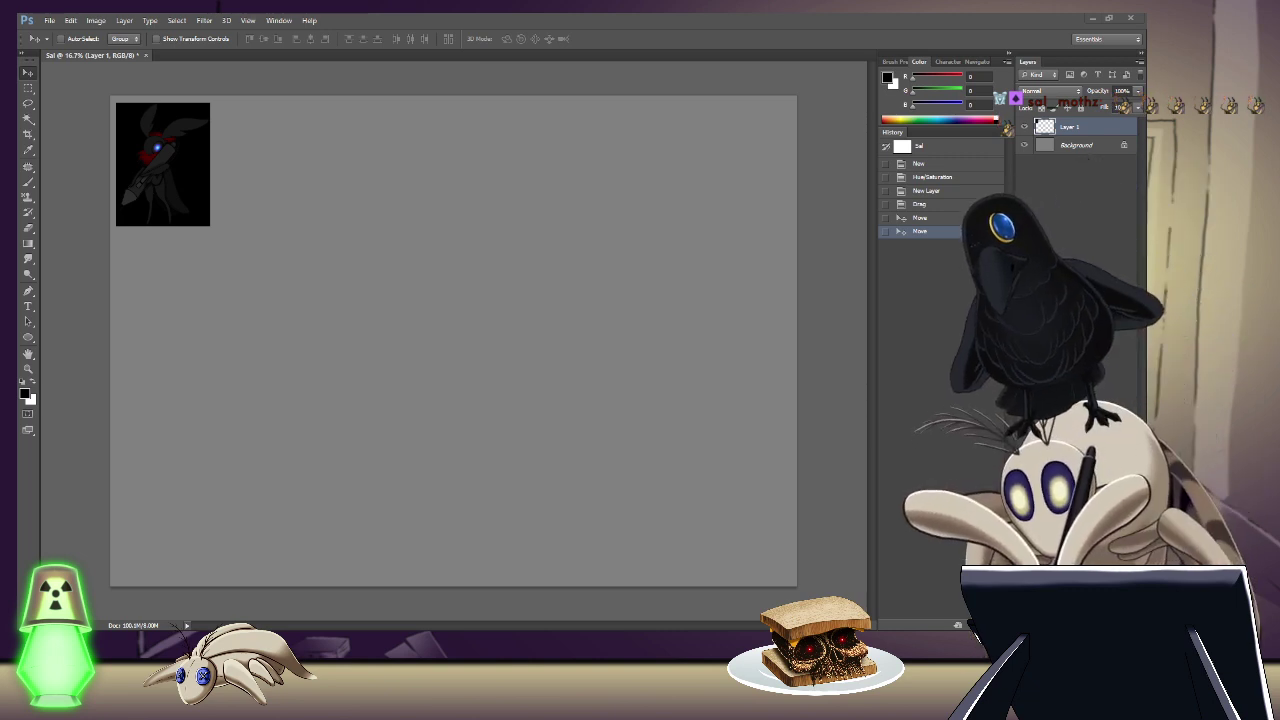
{"action": "key", "text": "0"}
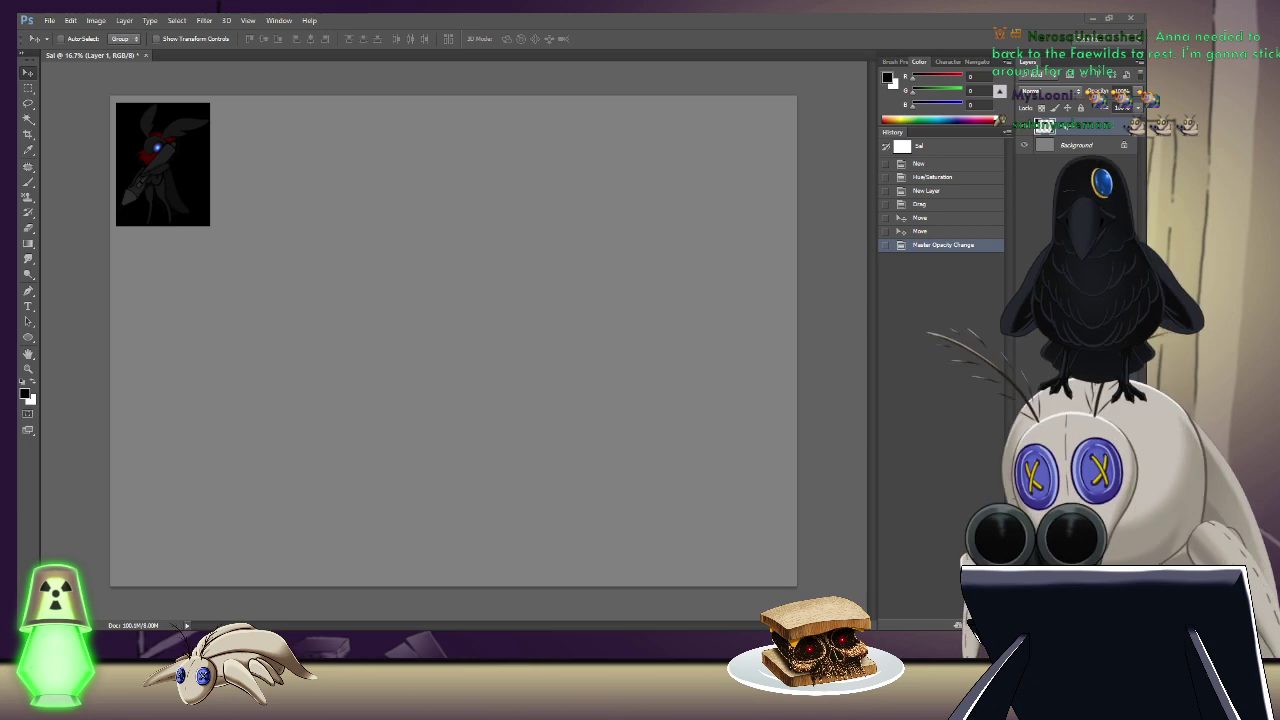
Step: Add a new layer directly above the Background and sketch a loose upright oval for the head with faint curves beside it
{"action": "left_click", "coordinate": [1076, 145]}
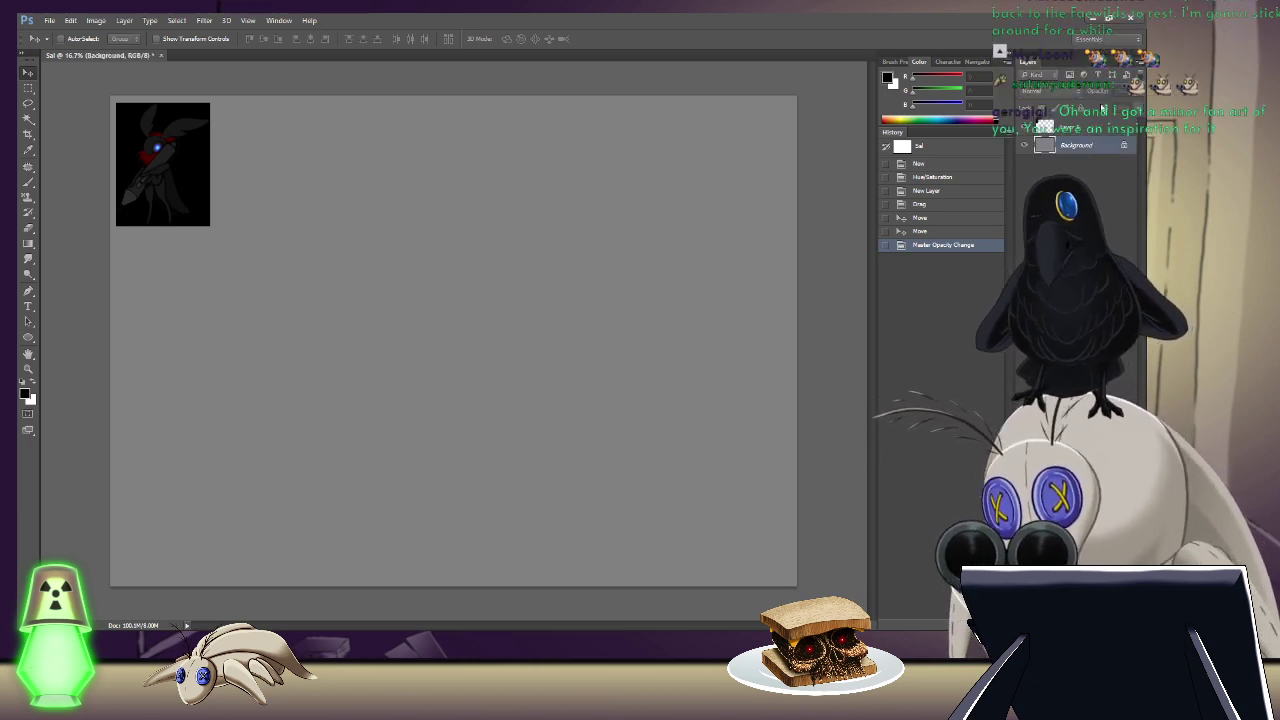
{"action": "key", "text": "ctrl+shift+alt+n"}
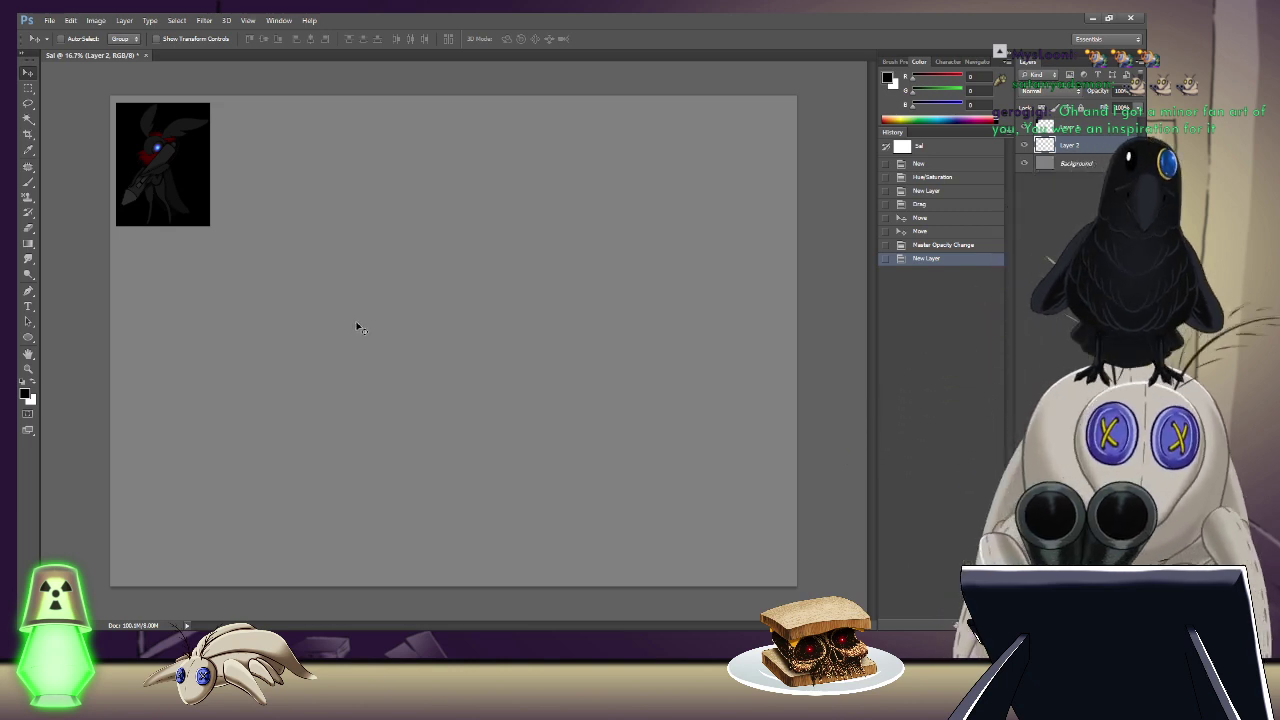
{"action": "key", "text": "b"}
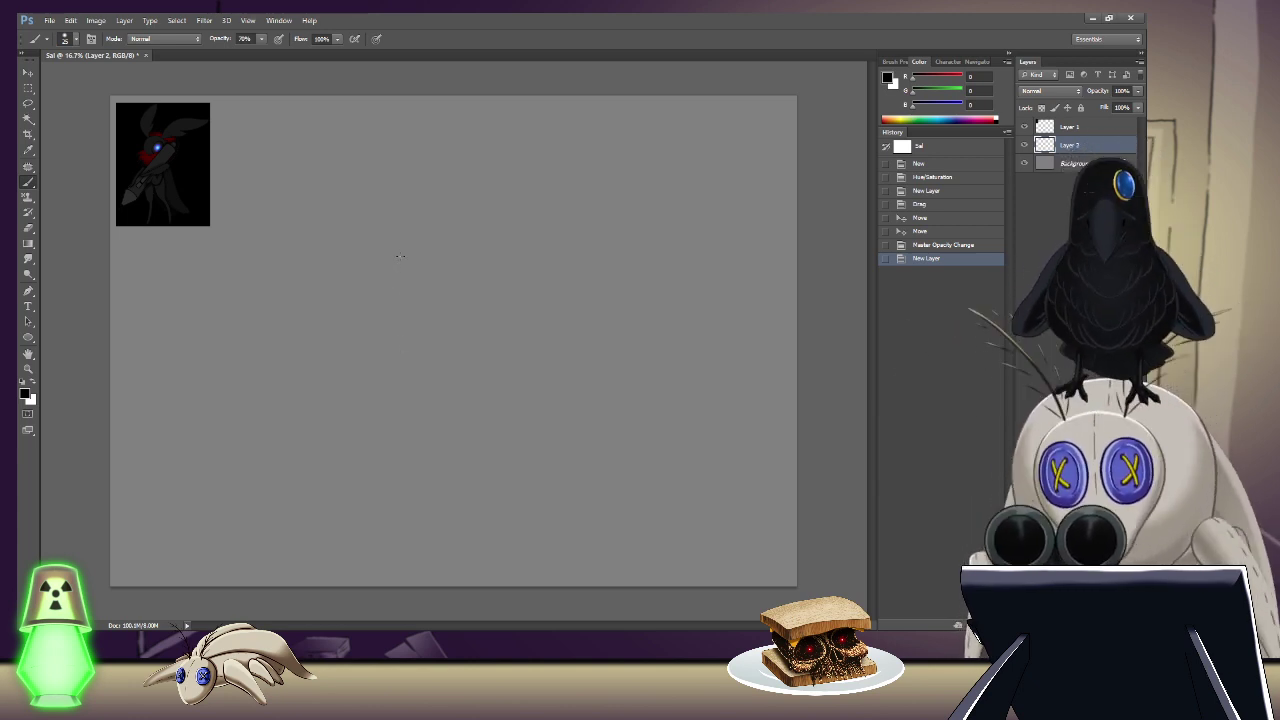
{"action": "mouse_move", "coordinate": [376, 322]}
{"action": "left_mouse_down"}
{"action": "mouse_move", "coordinate": [372, 352]}
{"action": "mouse_move", "coordinate": [405, 362]}
{"action": "mouse_move", "coordinate": [378, 350]}
{"action": "left_mouse_up"}
{"action": "mouse_move", "coordinate": [385, 355]}
{"action": "left_mouse_down"}
{"action": "mouse_move", "coordinate": [415, 360]}
{"action": "mouse_move", "coordinate": [375, 345]}
{"action": "left_mouse_up"}
{"action": "left_click_drag", "start_coordinate": [390, 358], "coordinate": [418, 356]}
{"action": "left_click_drag", "start_coordinate": [392, 256], "coordinate": [369, 320]}
{"action": "left_click_drag", "start_coordinate": [369, 318], "coordinate": [392, 368]}
{"action": "left_click_drag", "start_coordinate": [405, 255], "coordinate": [440, 300]}
{"action": "mouse_move", "coordinate": [440, 300]}
{"action": "left_mouse_down"}
{"action": "mouse_move", "coordinate": [445, 340]}
{"action": "mouse_move", "coordinate": [405, 368]}
{"action": "mouse_move", "coordinate": [416, 370]}
{"action": "left_mouse_up"}
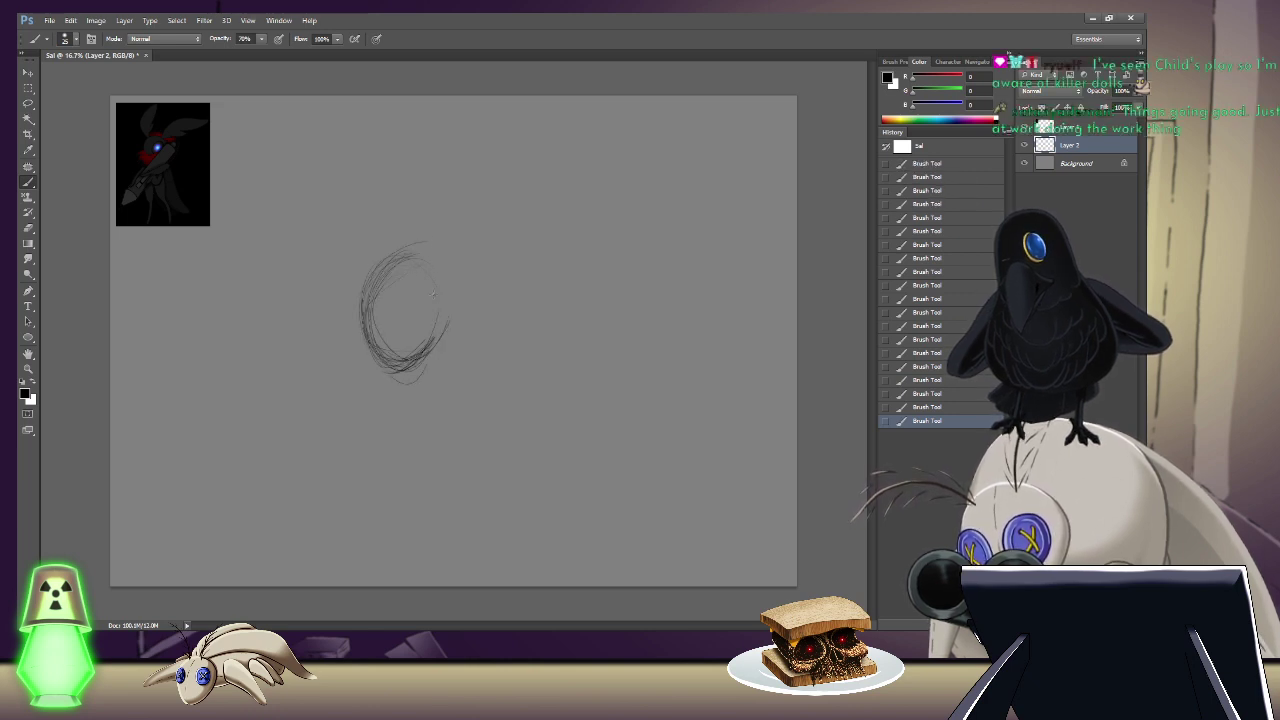
{"action": "left_click_drag", "start_coordinate": [397, 258], "coordinate": [449, 297]}
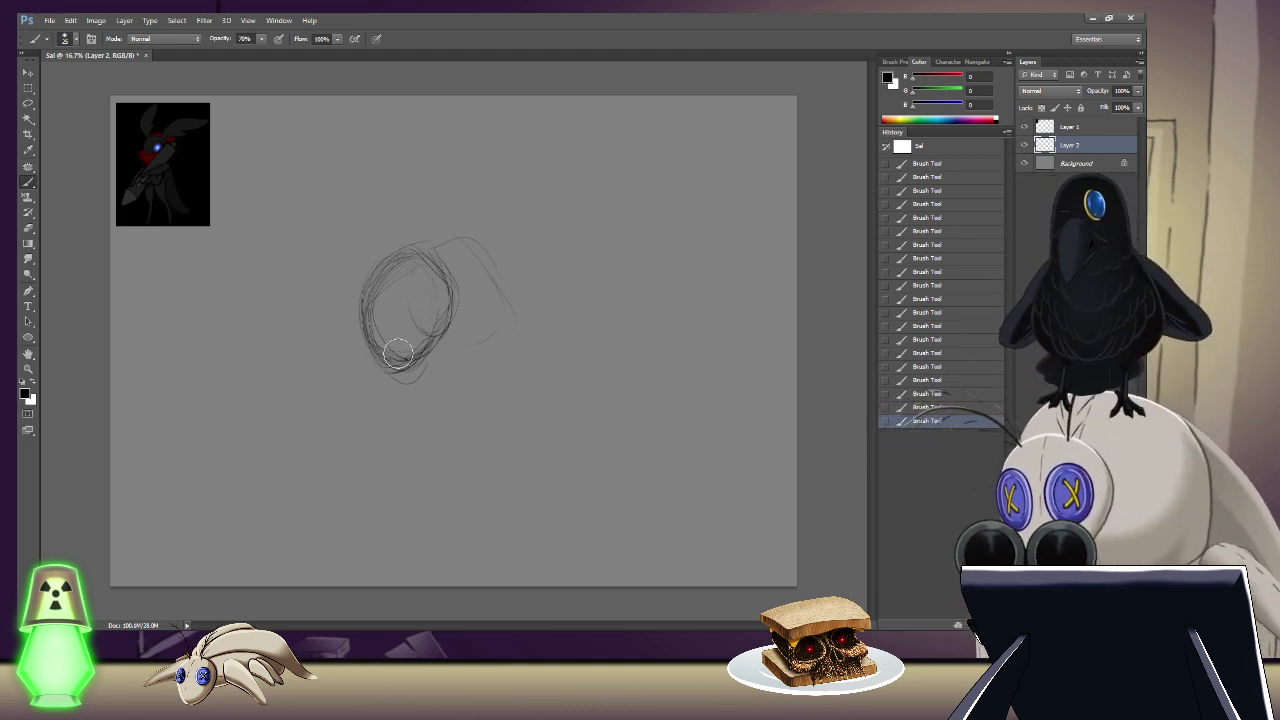
Step: Shift the head sketch slightly down and to the left on the canvas and rotate it about -17°
{"action": "key", "text": "v"}
{"action": "mouse_move", "coordinate": [432, 310]}
{"action": "left_mouse_down"}
{"action": "mouse_move", "coordinate": [384, 404]}
{"action": "mouse_move", "coordinate": [400, 334]}
{"action": "left_mouse_up"}
{"action": "key", "text": "ctrl+t"}
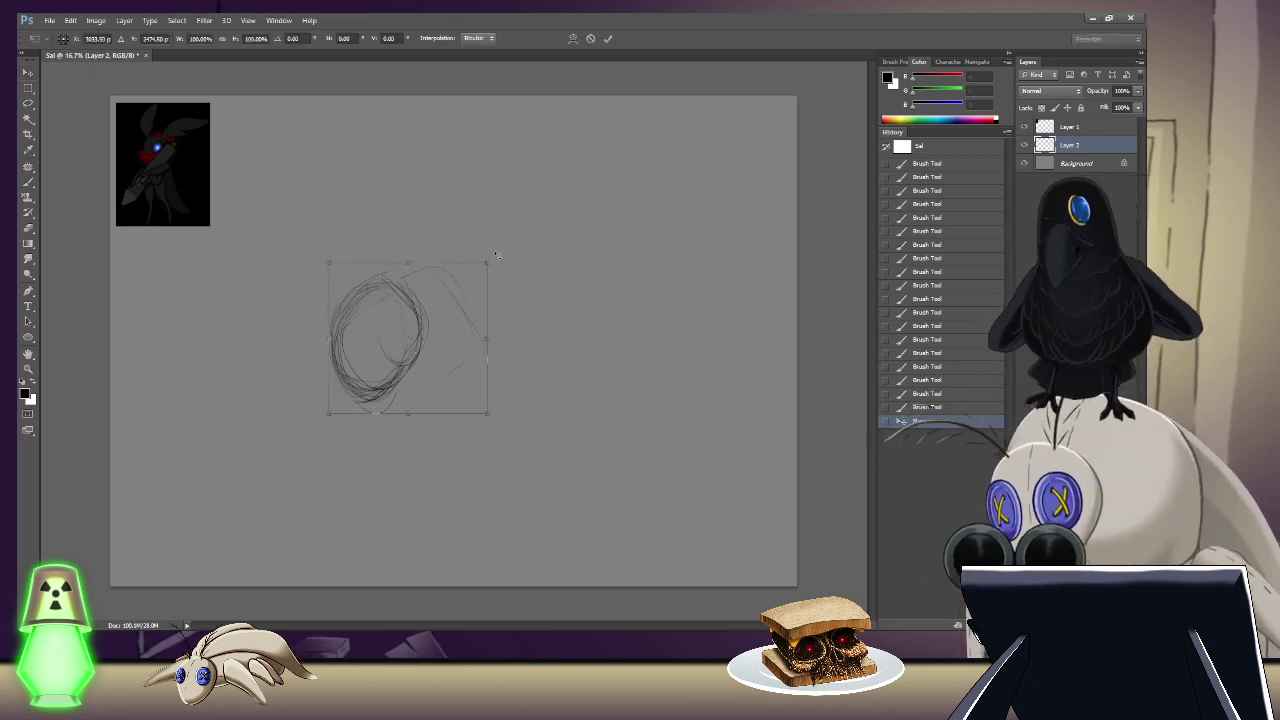
{"action": "left_click_drag", "start_coordinate": [496, 256], "coordinate": [478, 236]}
{"action": "mouse_move", "coordinate": [410, 345]}
{"action": "left_mouse_down"}
{"action": "mouse_move", "coordinate": [432, 283]}
{"action": "mouse_move", "coordinate": [417, 352]}
{"action": "left_mouse_up"}
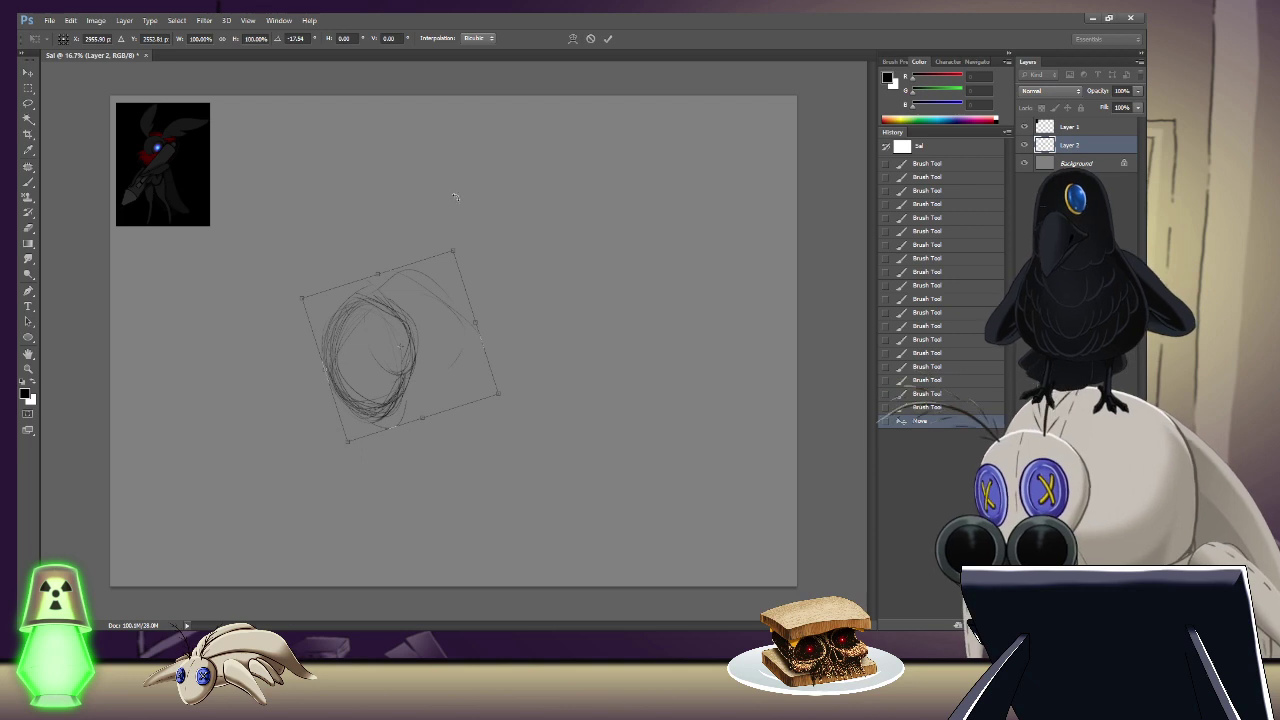
{"action": "key", "text": "Return"}
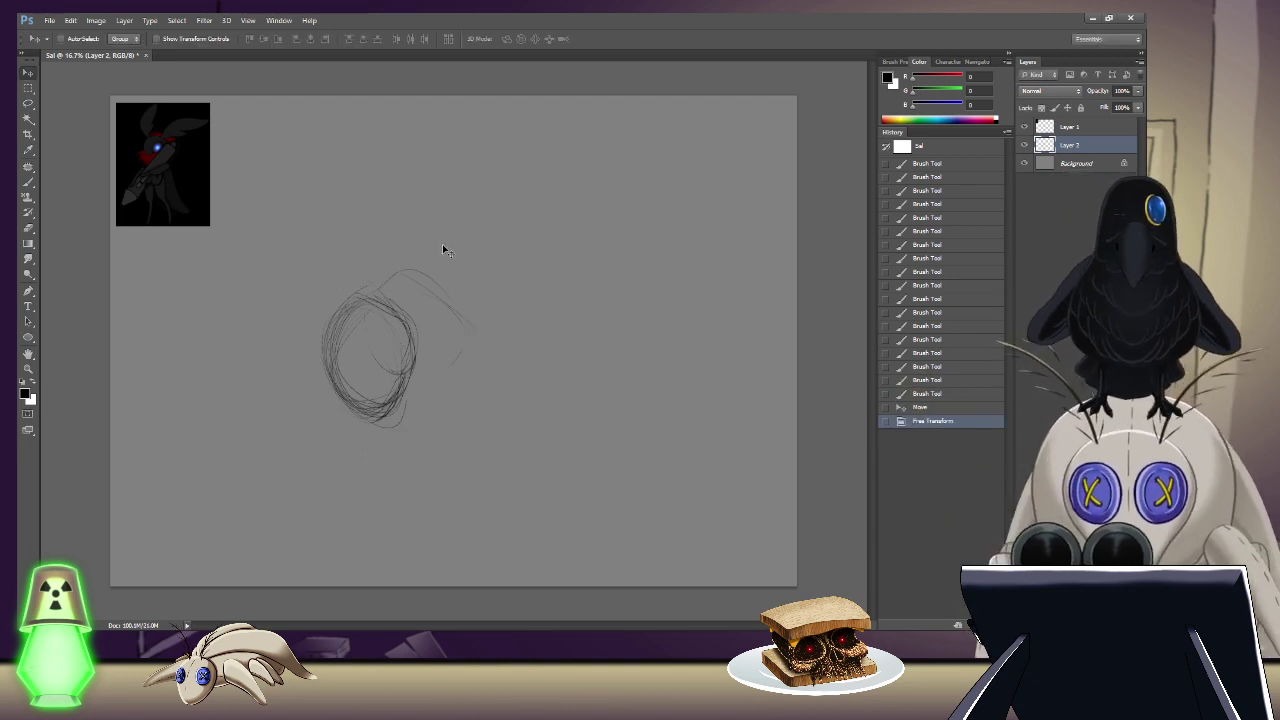
Step: Try sketching a long curved body line running from beside the head toward the canvas's lower right
{"action": "key", "text": "b"}
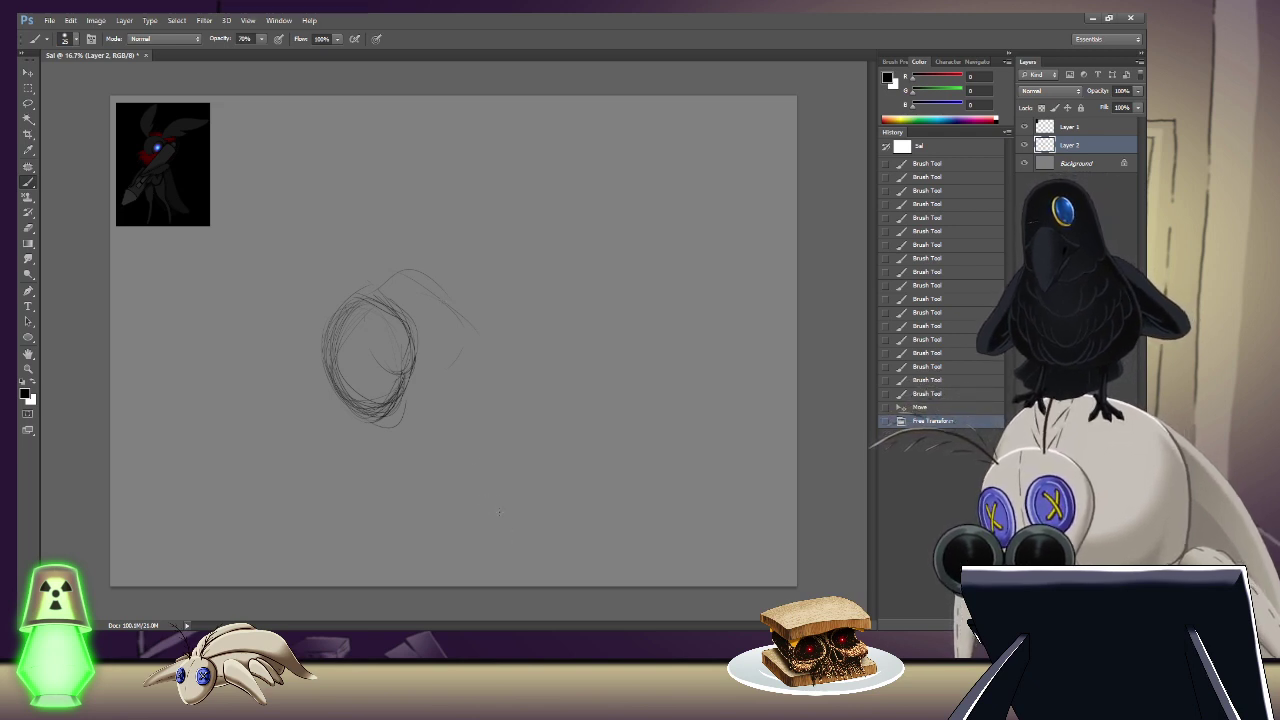
{"action": "left_click_drag", "start_coordinate": [508, 524], "coordinate": [457, 272]}
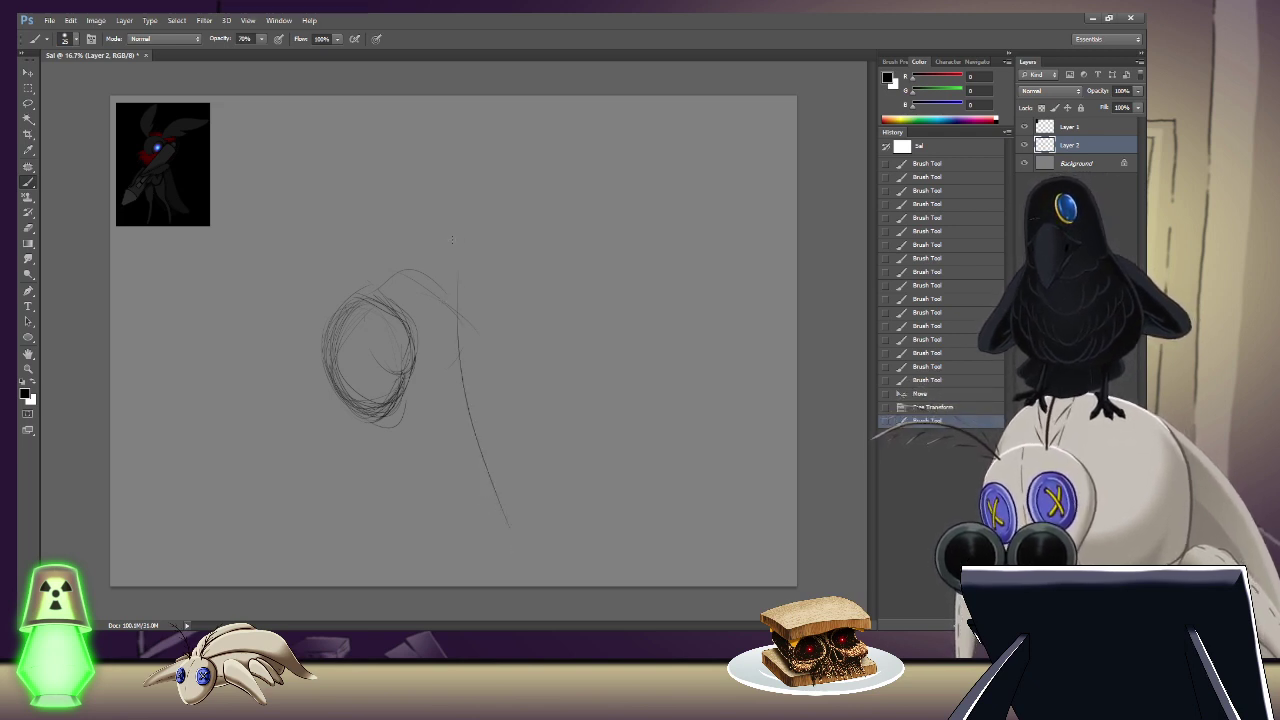
{"action": "key", "text": "ctrl+z"}
{"action": "left_click_drag", "start_coordinate": [530, 490], "coordinate": [478, 360]}
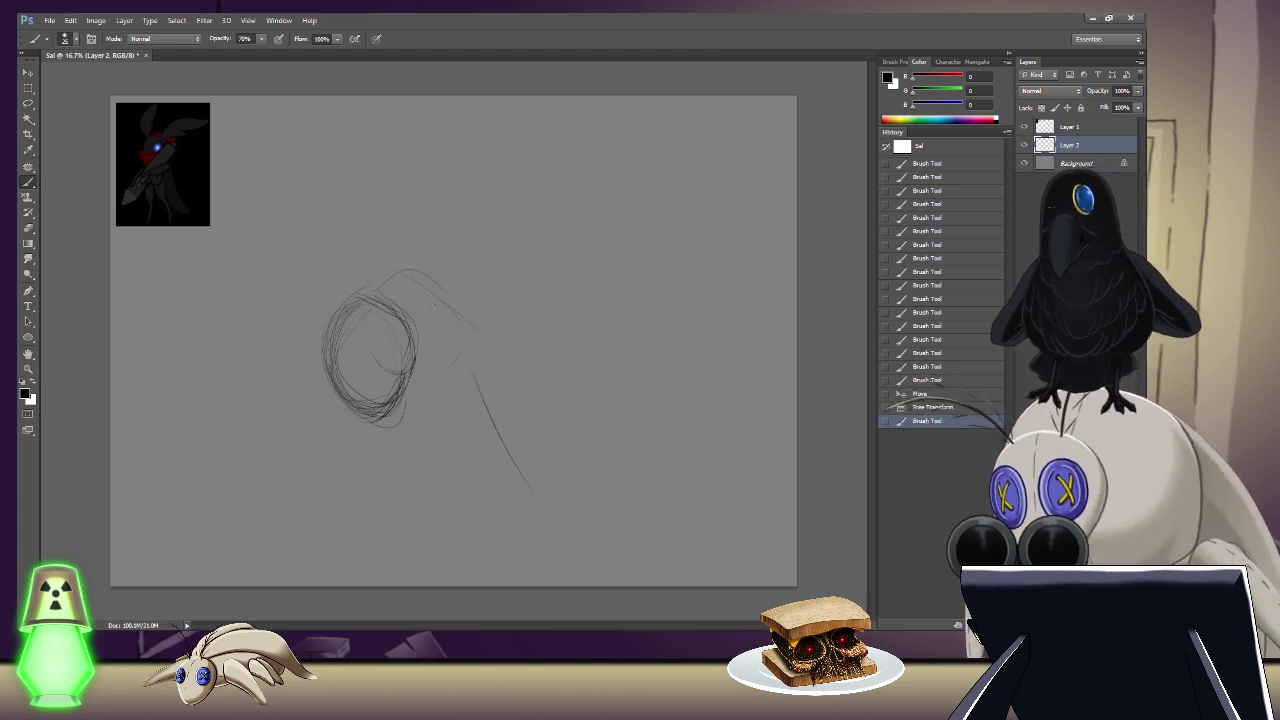
{"action": "key", "text": "ctrl+alt+z"}
{"action": "key", "text": "ctrl+alt+z"}
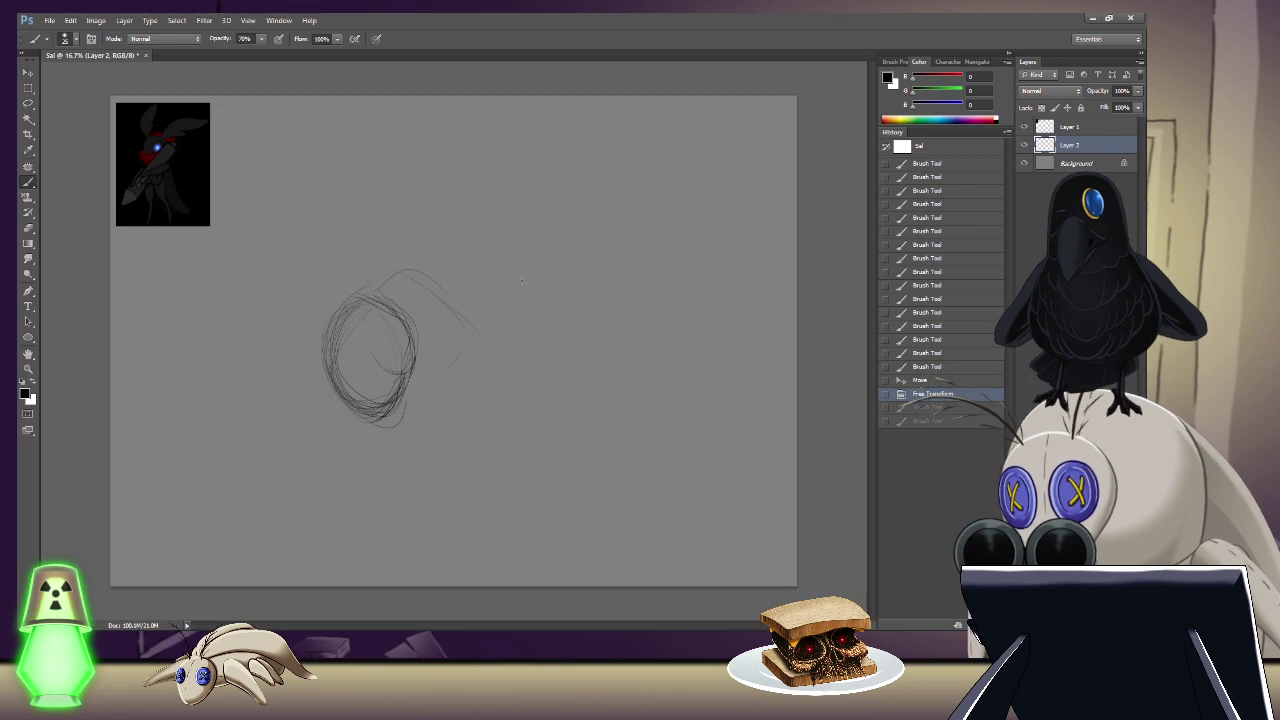
Step: Sketch a larger rough, fluffy outline encircling the head oval with short overlapping brush strokes
{"action": "left_click_drag", "start_coordinate": [365, 262], "coordinate": [322, 300]}
{"action": "mouse_move", "coordinate": [405, 268]}
{"action": "left_mouse_down"}
{"action": "mouse_move", "coordinate": [470, 330]}
{"action": "mouse_move", "coordinate": [470, 395]}
{"action": "mouse_move", "coordinate": [445, 435]}
{"action": "left_mouse_up"}
{"action": "left_click_drag", "start_coordinate": [450, 430], "coordinate": [385, 452]}
{"action": "left_click_drag", "start_coordinate": [340, 255], "coordinate": [410, 250]}
{"action": "mouse_move", "coordinate": [330, 425]}
{"action": "left_mouse_down"}
{"action": "mouse_move", "coordinate": [298, 360]}
{"action": "mouse_move", "coordinate": [350, 440]}
{"action": "left_mouse_up"}
{"action": "left_click_drag", "start_coordinate": [455, 330], "coordinate": [475, 380]}
{"action": "left_click_drag", "start_coordinate": [355, 268], "coordinate": [305, 320]}
{"action": "mouse_move", "coordinate": [330, 275]}
{"action": "left_mouse_down"}
{"action": "mouse_move", "coordinate": [298, 360]}
{"action": "mouse_move", "coordinate": [315, 405]}
{"action": "left_mouse_up"}
{"action": "mouse_move", "coordinate": [365, 262]}
{"action": "left_mouse_down"}
{"action": "mouse_move", "coordinate": [320, 290]}
{"action": "mouse_move", "coordinate": [300, 385]}
{"action": "mouse_move", "coordinate": [310, 330]}
{"action": "left_mouse_up"}
{"action": "mouse_move", "coordinate": [320, 285]}
{"action": "left_mouse_down"}
{"action": "mouse_move", "coordinate": [358, 311]}
{"action": "mouse_move", "coordinate": [434, 335]}
{"action": "mouse_move", "coordinate": [445, 275]}
{"action": "left_mouse_up"}
{"action": "left_click_drag", "start_coordinate": [400, 262], "coordinate": [450, 300]}
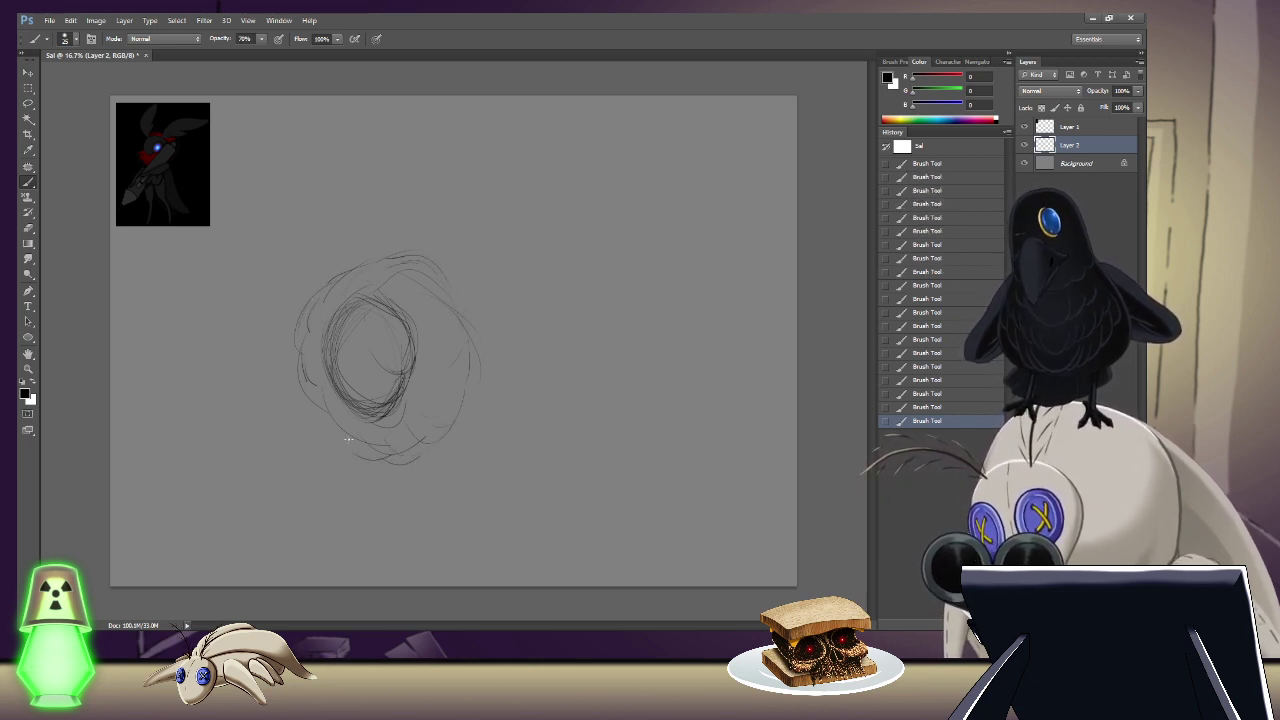
{"action": "left_click_drag", "start_coordinate": [348, 438], "coordinate": [334, 424]}
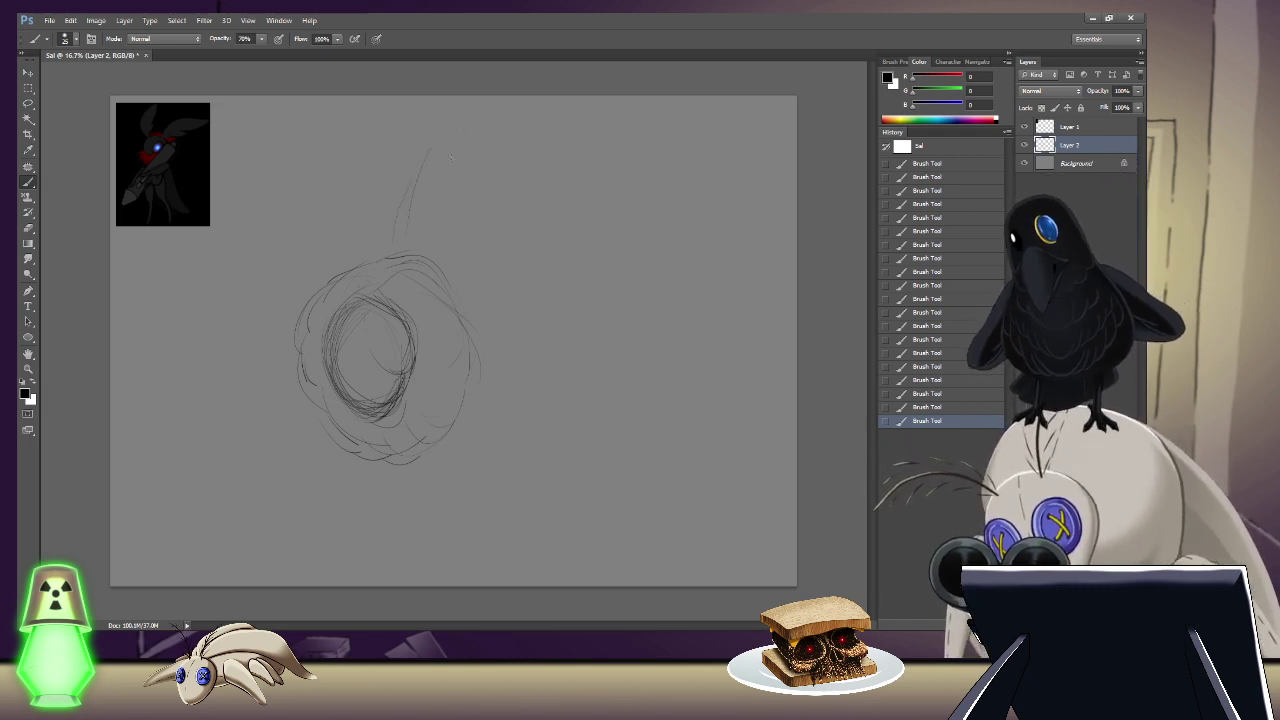
Step: Rough in a large wing shape with loose strokes above and to the right of the head
{"action": "left_click_drag", "start_coordinate": [604, 146], "coordinate": [612, 192]}
{"action": "mouse_move", "coordinate": [618, 166]}
{"action": "left_mouse_down"}
{"action": "mouse_move", "coordinate": [632, 232]}
{"action": "mouse_move", "coordinate": [688, 320]}
{"action": "mouse_move", "coordinate": [665, 370]}
{"action": "mouse_move", "coordinate": [582, 392]}
{"action": "left_mouse_up"}
{"action": "left_click_drag", "start_coordinate": [700, 370], "coordinate": [717, 294]}
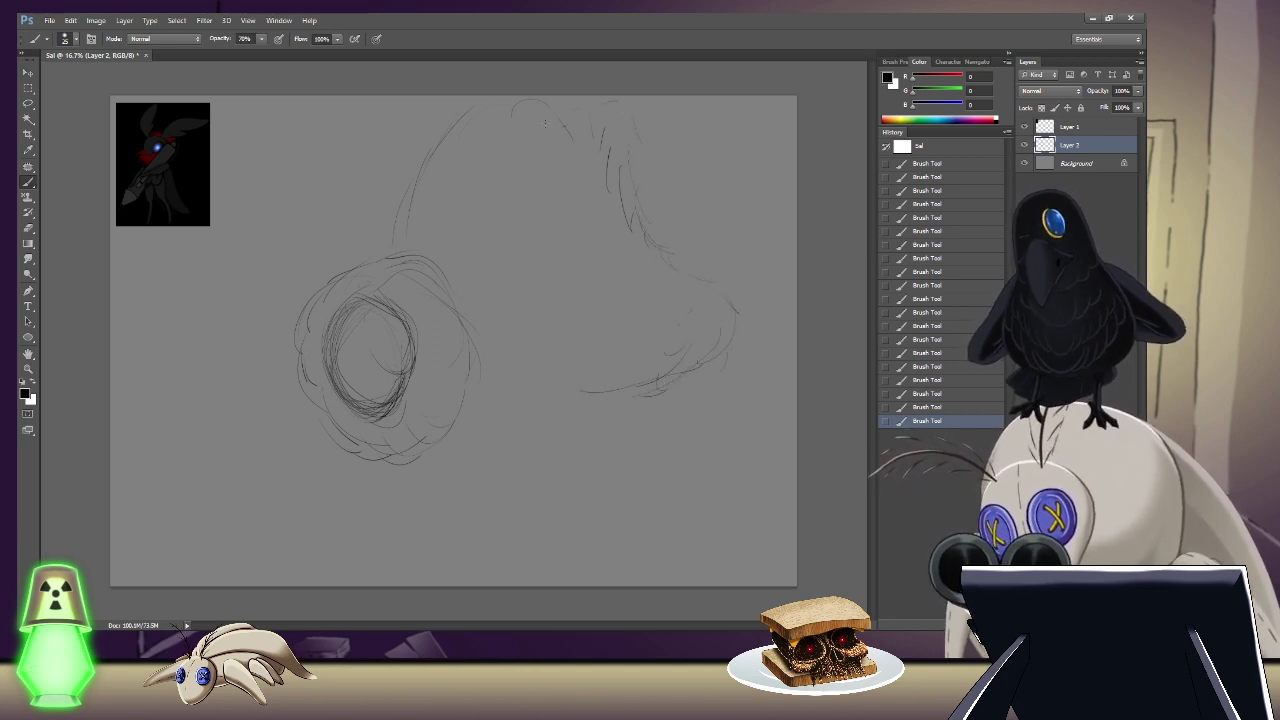
Step: Scale the whole sketch layer down proportionally to about 73%, leaving it near the middle of the canvas
{"action": "key", "text": "ctrl+t"}
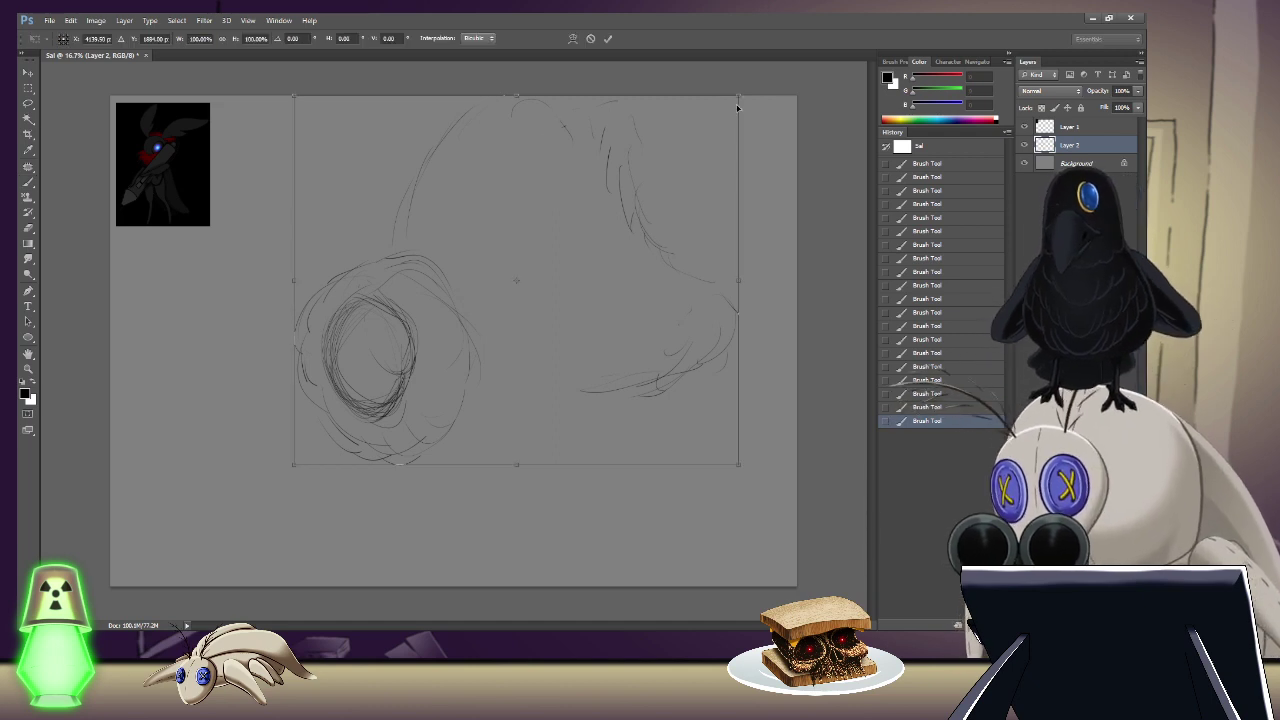
{"action": "left_click_drag", "start_coordinate": [740, 94], "coordinate": [652, 182]}
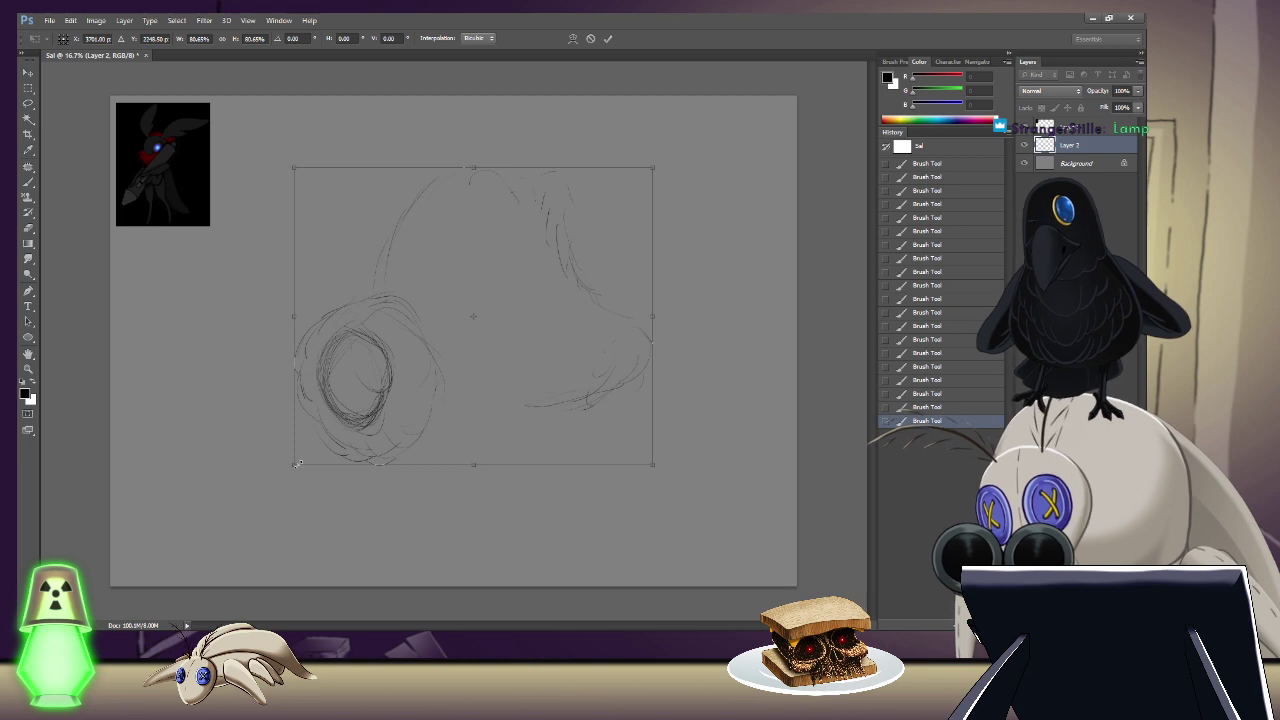
{"action": "left_click_drag", "start_coordinate": [300, 461], "coordinate": [328, 434]}
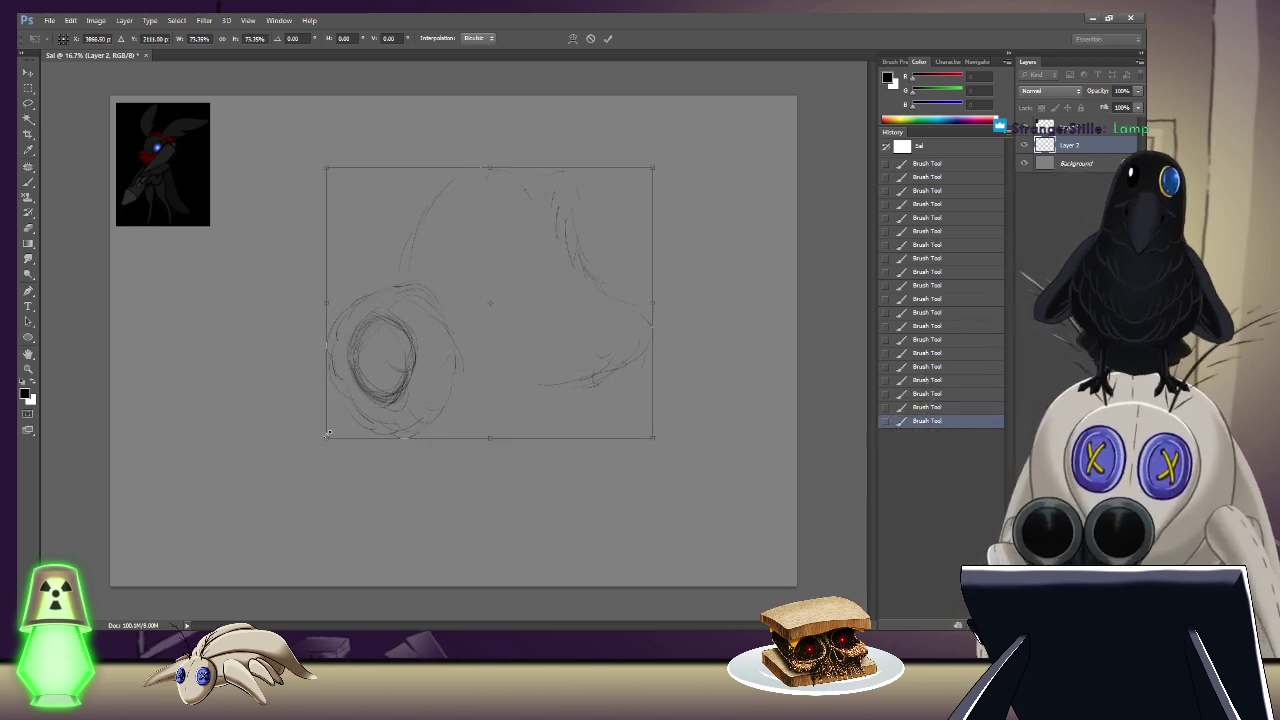
{"action": "key", "text": "Return"}
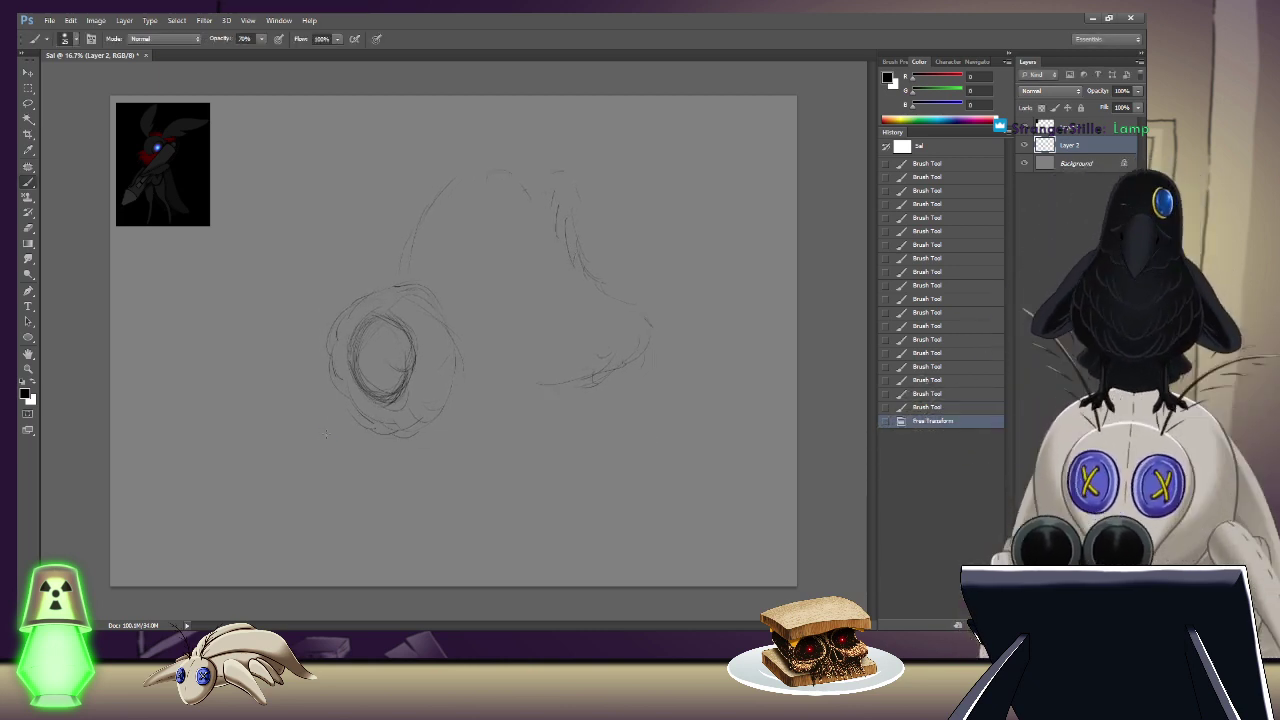
Step: Redraw the large wing outline from the head up to the canvas's upper edge and down its right side, adding faint lines left of the head
{"action": "mouse_move", "coordinate": [396, 289]}
{"action": "left_mouse_down"}
{"action": "mouse_move", "coordinate": [446, 180]}
{"action": "mouse_move", "coordinate": [522, 117]}
{"action": "mouse_move", "coordinate": [516, 147]}
{"action": "mouse_move", "coordinate": [531, 98]}
{"action": "mouse_move", "coordinate": [518, 120]}
{"action": "mouse_move", "coordinate": [558, 183]}
{"action": "mouse_move", "coordinate": [534, 110]}
{"action": "mouse_move", "coordinate": [551, 190]}
{"action": "mouse_move", "coordinate": [561, 128]}
{"action": "mouse_move", "coordinate": [588, 262]}
{"action": "left_mouse_up"}
{"action": "mouse_move", "coordinate": [568, 195]}
{"action": "left_mouse_down"}
{"action": "mouse_move", "coordinate": [590, 255]}
{"action": "mouse_move", "coordinate": [630, 302]}
{"action": "mouse_move", "coordinate": [612, 342]}
{"action": "left_mouse_up"}
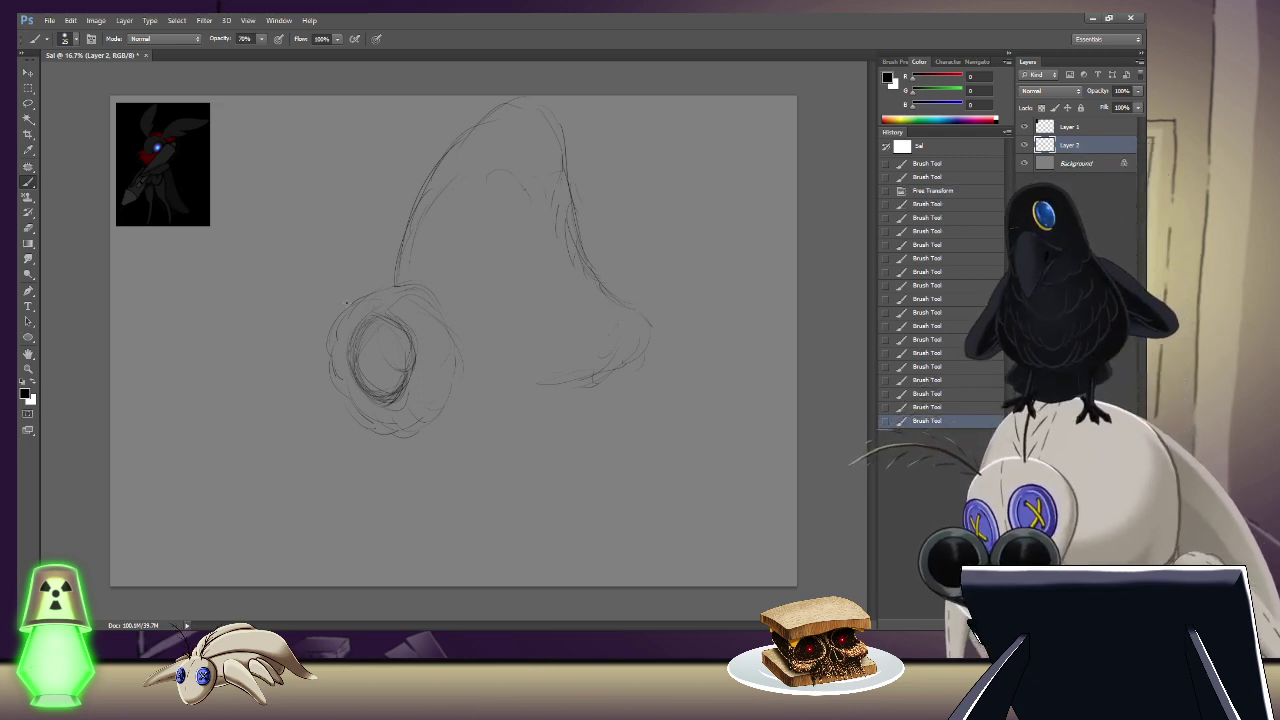
{"action": "left_click_drag", "start_coordinate": [290, 238], "coordinate": [332, 285]}
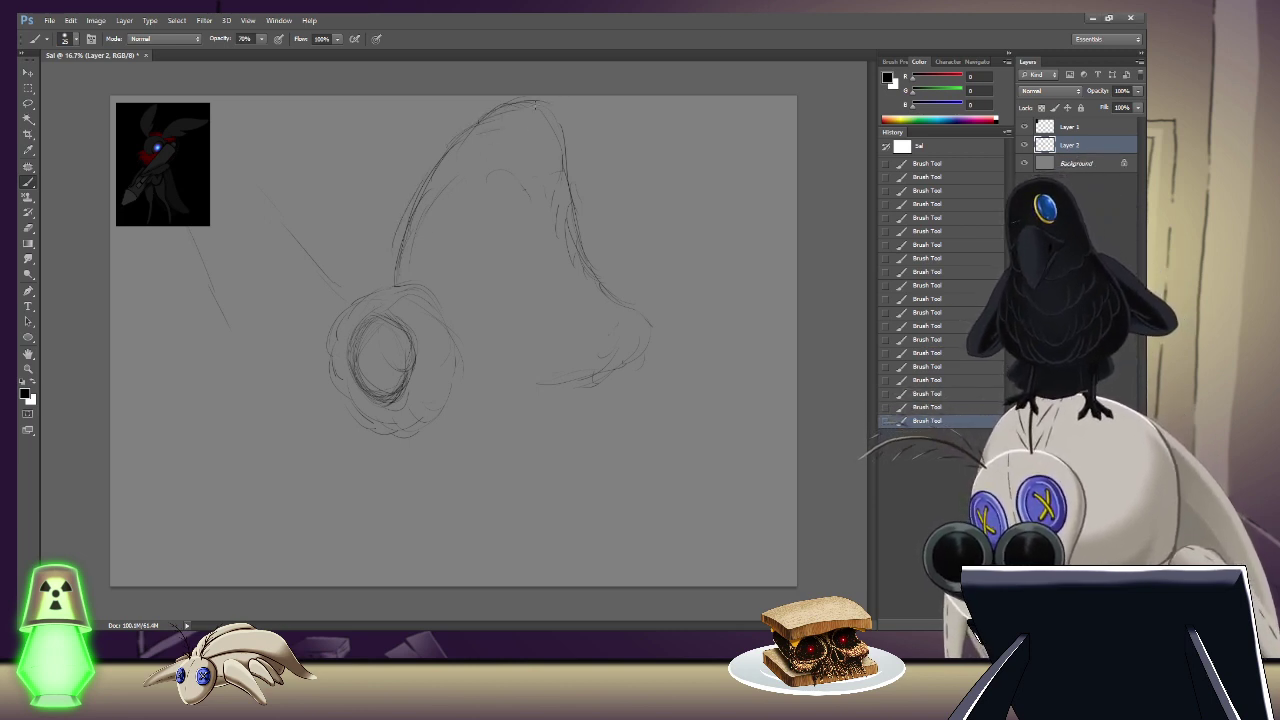
{"action": "left_click_drag", "start_coordinate": [572, 216], "coordinate": [604, 292]}
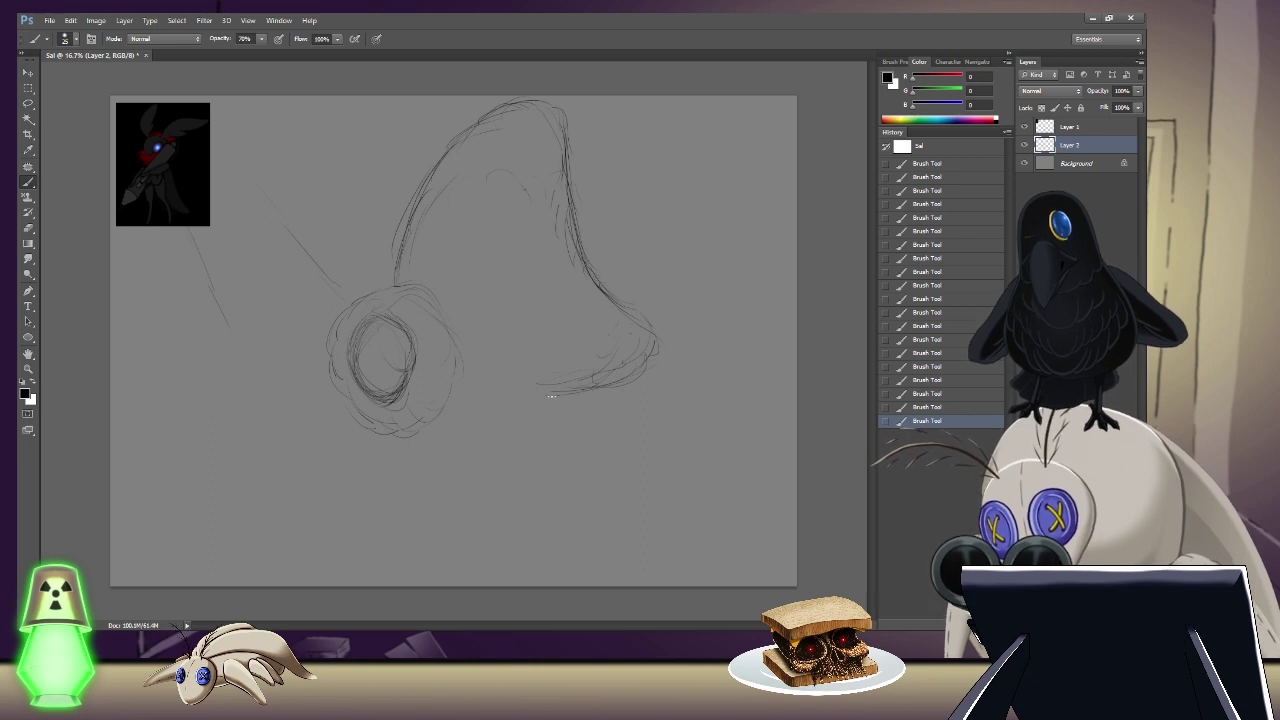
Step: Sketch the rounded body outline extending from the head down and to the right beneath the wing
{"action": "mouse_move", "coordinate": [464, 310]}
{"action": "left_mouse_down"}
{"action": "mouse_move", "coordinate": [530, 370]}
{"action": "mouse_move", "coordinate": [544, 408]}
{"action": "left_mouse_up"}
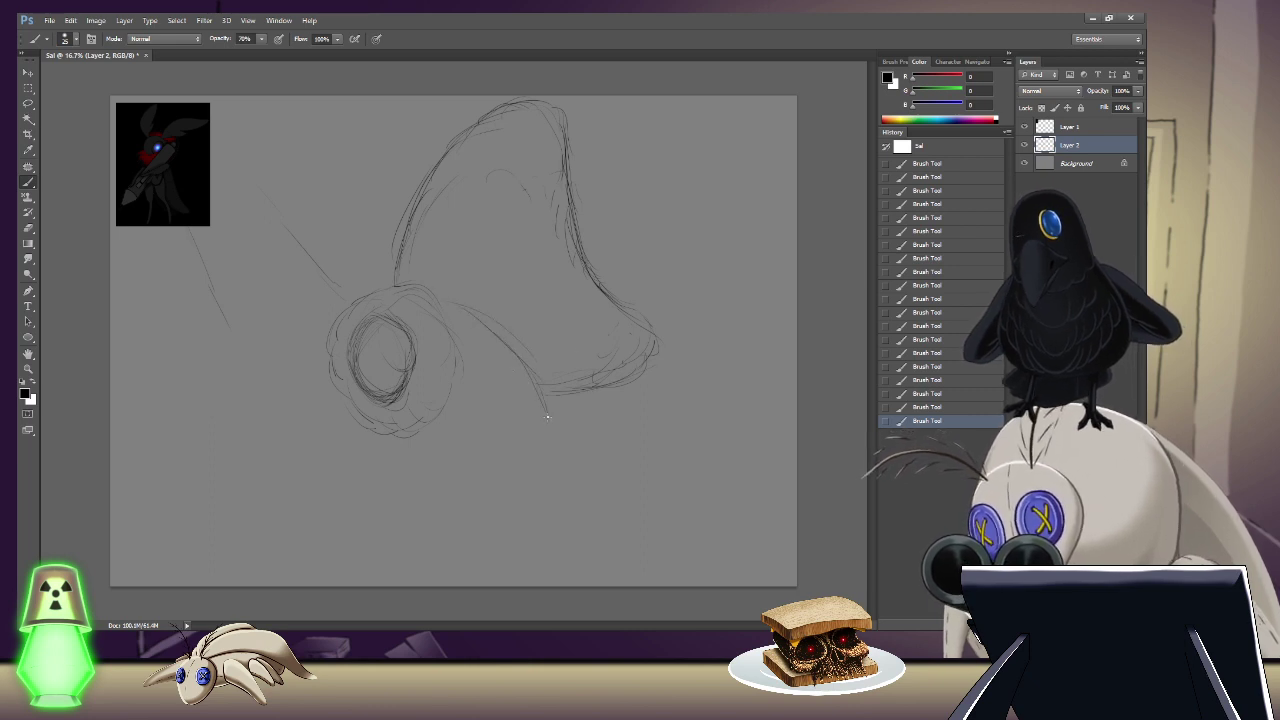
{"action": "left_click_drag", "start_coordinate": [545, 470], "coordinate": [499, 466]}
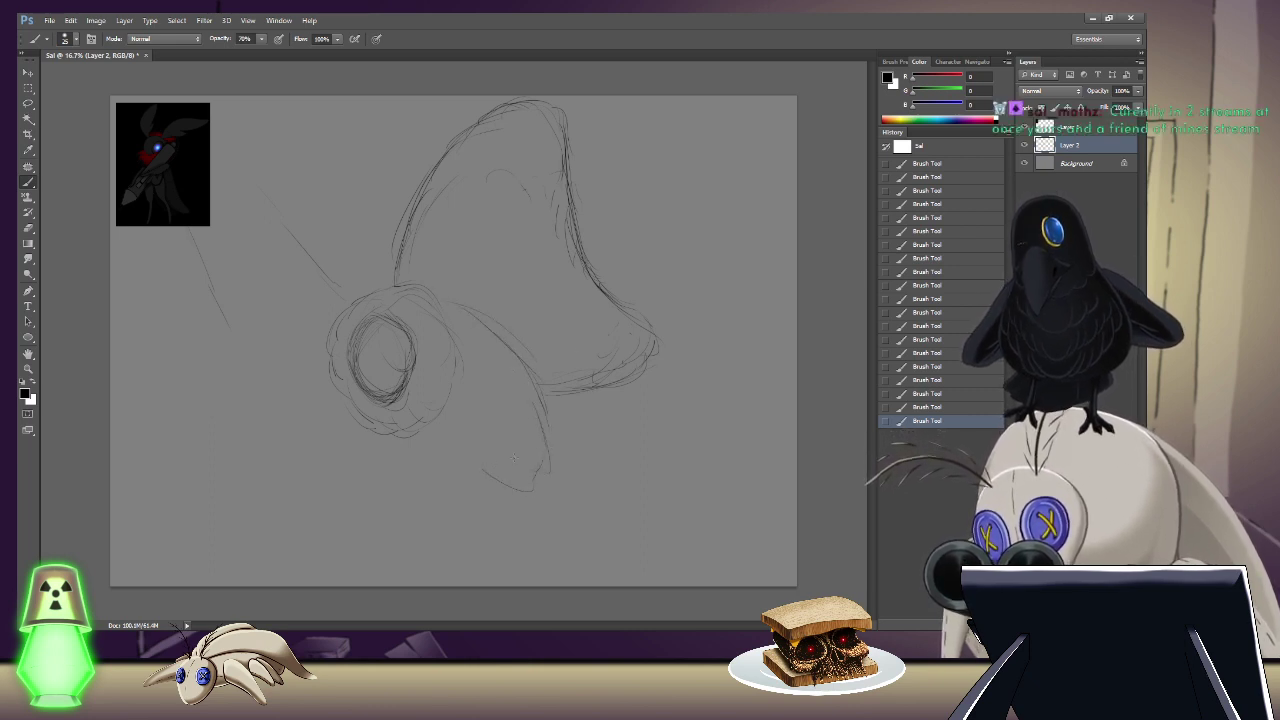
{"action": "left_click_drag", "start_coordinate": [408, 449], "coordinate": [449, 474]}
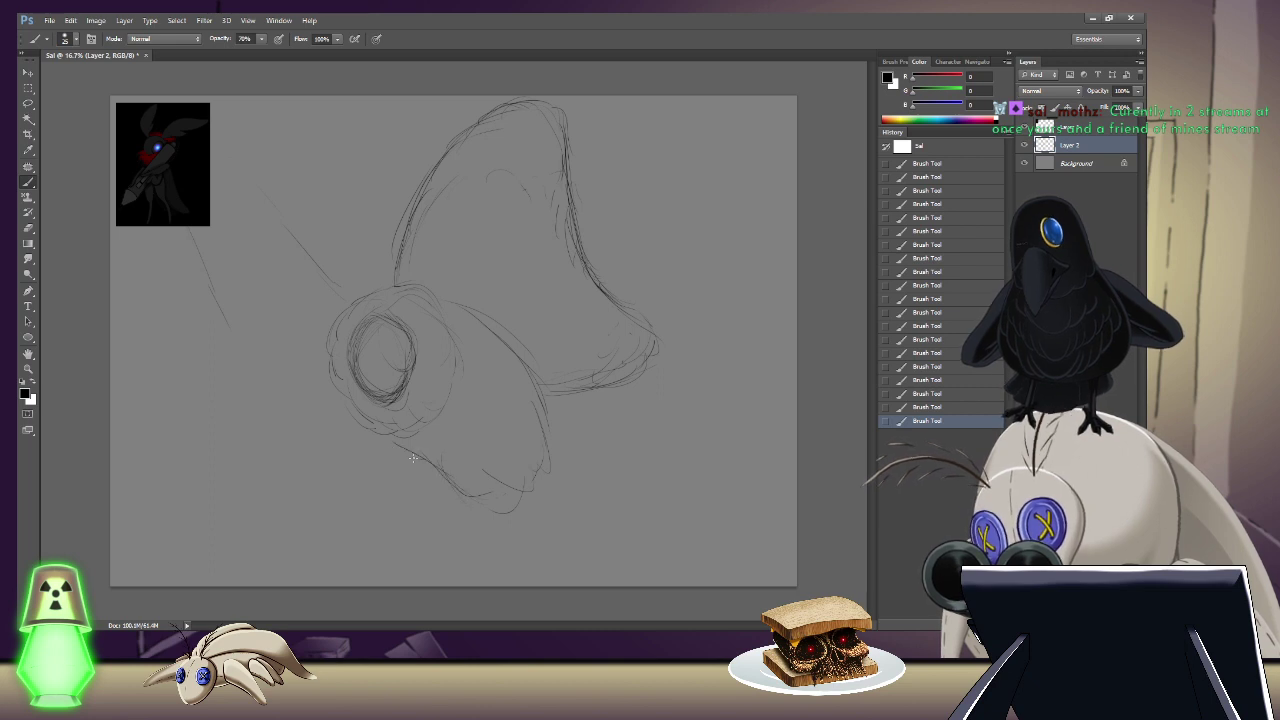
Step: Reinforce the body outline with repeated strokes along its back and underside, rounding off the lower tip
{"action": "mouse_move", "coordinate": [458, 306]}
{"action": "left_mouse_down"}
{"action": "mouse_move", "coordinate": [514, 362]}
{"action": "mouse_move", "coordinate": [526, 404]}
{"action": "left_mouse_up"}
{"action": "left_click_drag", "start_coordinate": [494, 331], "coordinate": [540, 383]}
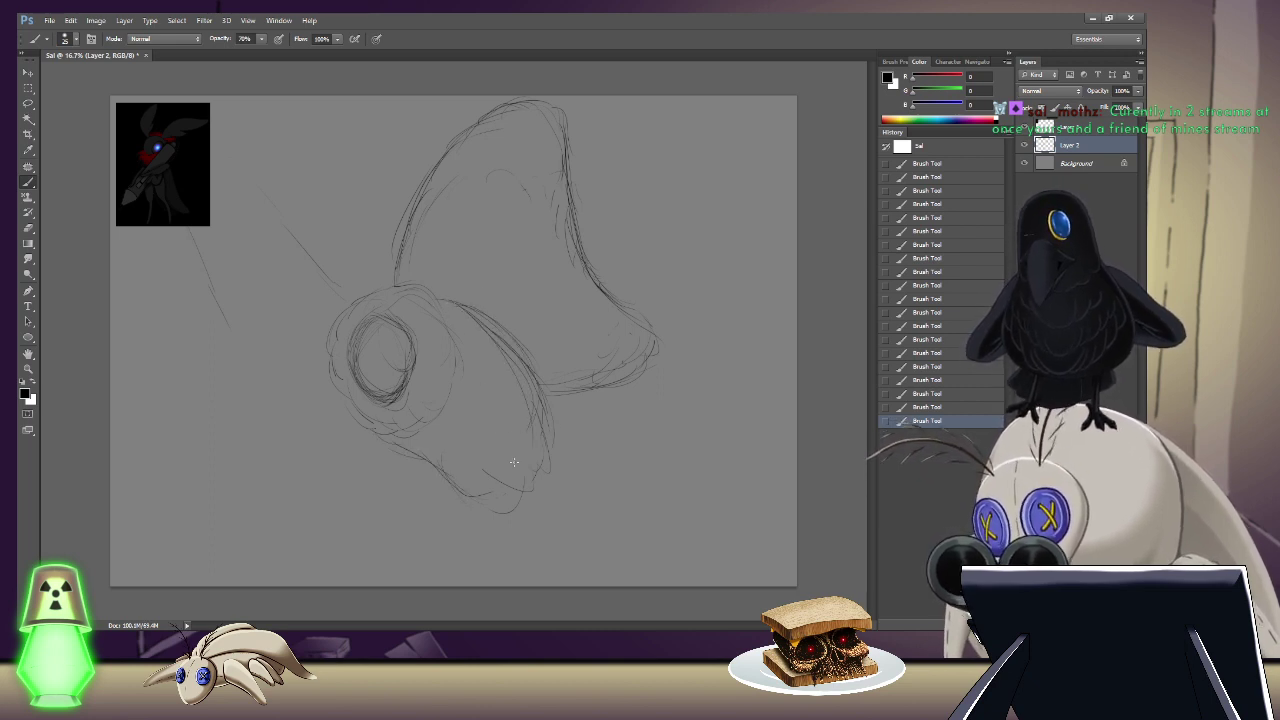
{"action": "left_click_drag", "start_coordinate": [544, 440], "coordinate": [522, 506]}
{"action": "left_click_drag", "start_coordinate": [426, 460], "coordinate": [458, 500]}
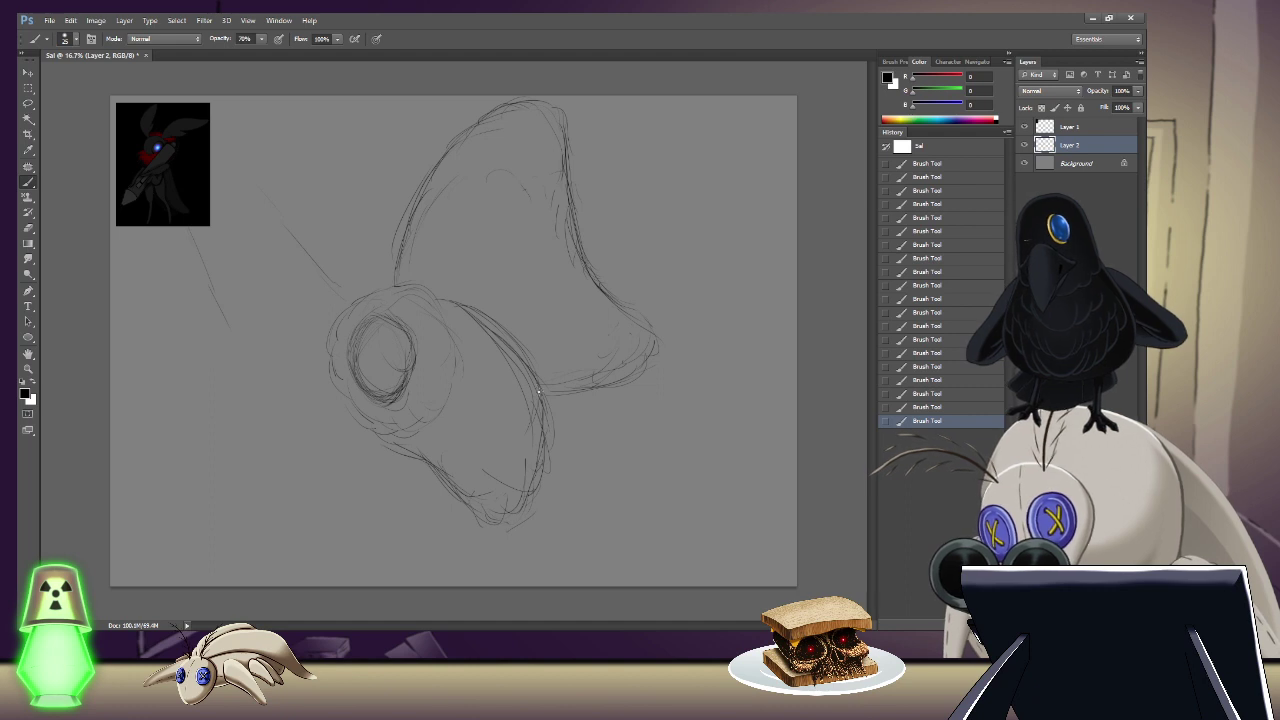
{"action": "mouse_move", "coordinate": [543, 432]}
{"action": "left_mouse_down"}
{"action": "mouse_move", "coordinate": [528, 512]}
{"action": "mouse_move", "coordinate": [512, 502]}
{"action": "left_mouse_up"}
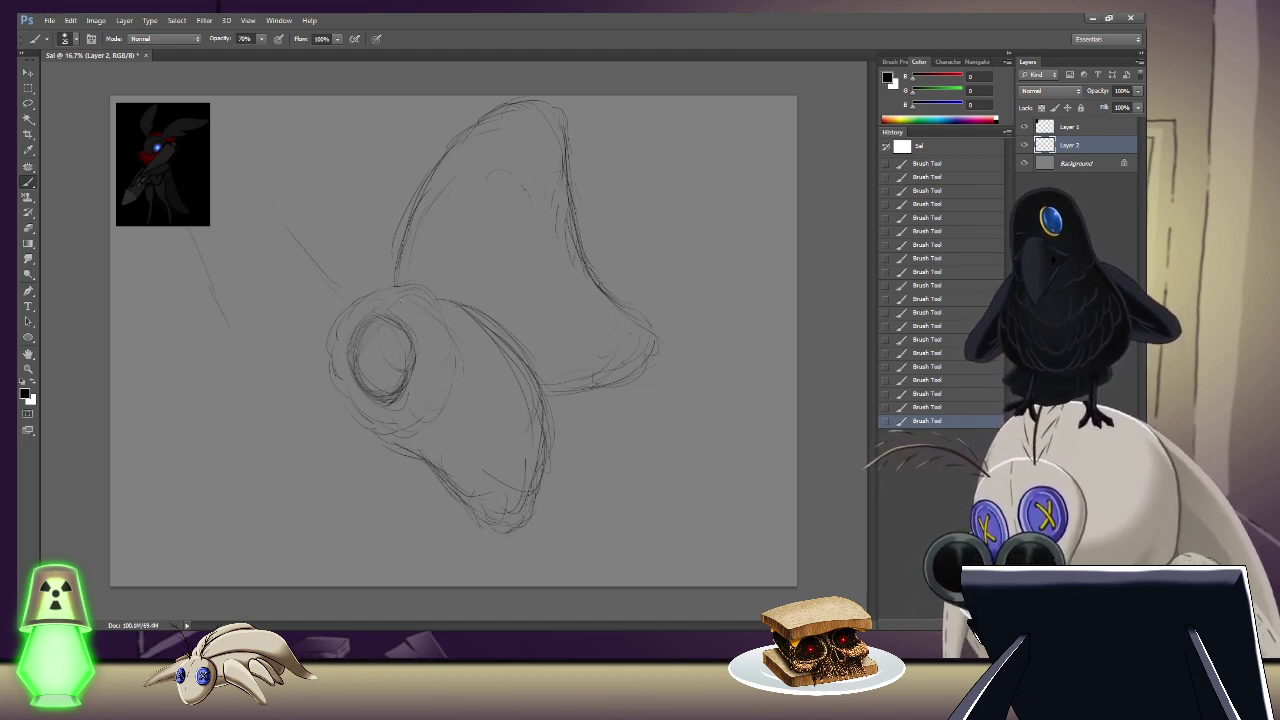
Step: Enlarge the round head outline with loose strokes and erase the old oval inside it
{"action": "left_click_drag", "start_coordinate": [370, 292], "coordinate": [417, 273]}
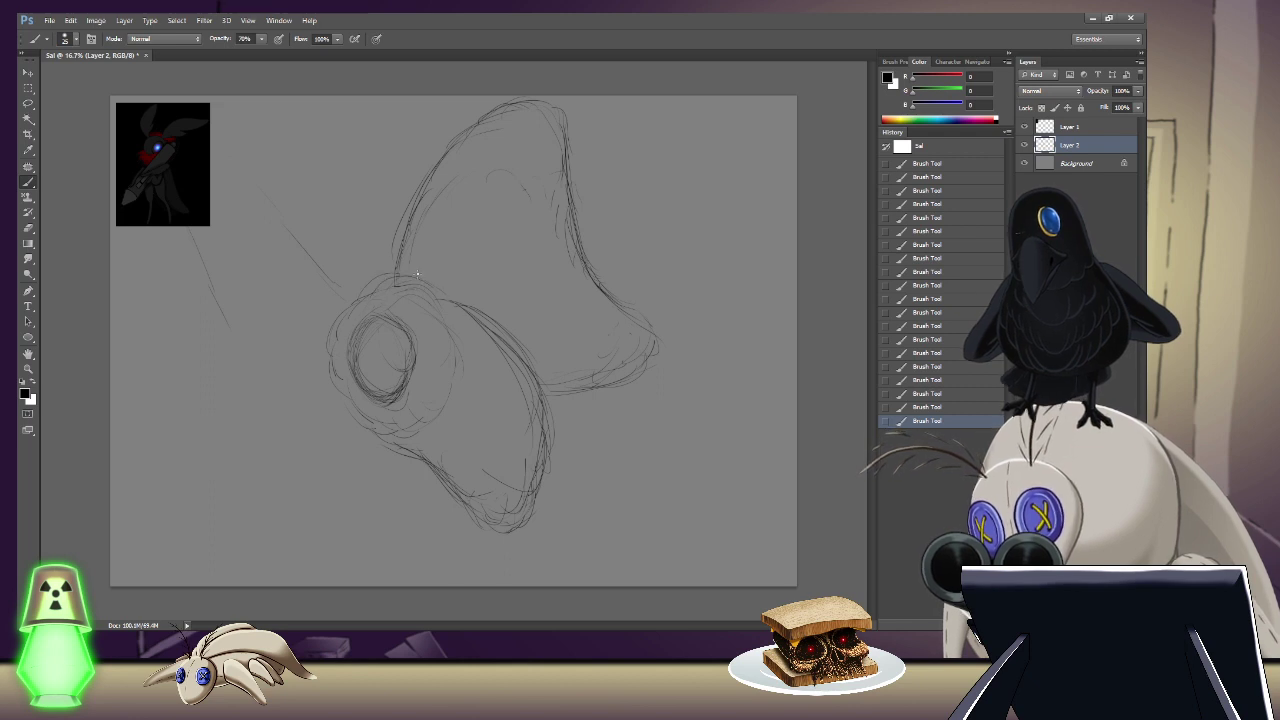
{"action": "mouse_move", "coordinate": [446, 342]}
{"action": "left_mouse_down"}
{"action": "mouse_move", "coordinate": [462, 384]}
{"action": "mouse_move", "coordinate": [418, 440]}
{"action": "mouse_move", "coordinate": [348, 402]}
{"action": "mouse_move", "coordinate": [372, 410]}
{"action": "mouse_move", "coordinate": [315, 340]}
{"action": "mouse_move", "coordinate": [360, 303]}
{"action": "left_mouse_up"}
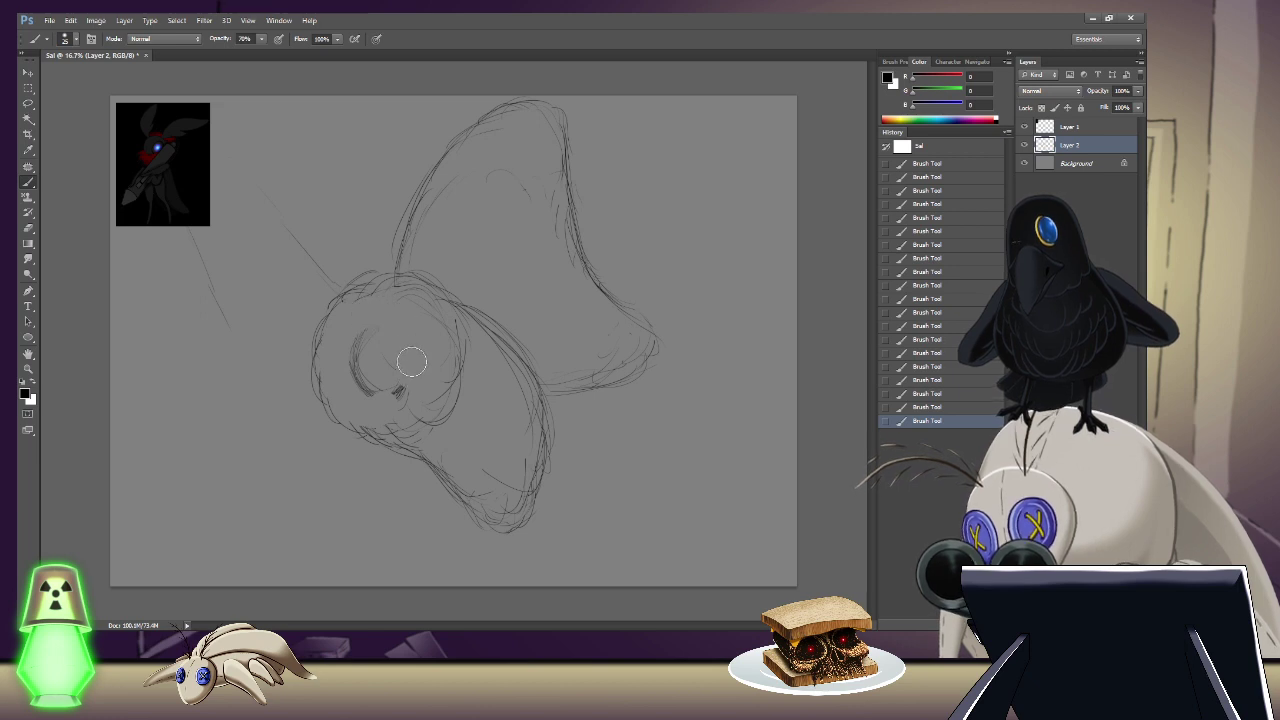
{"action": "mouse_move", "coordinate": [380, 412]}
{"action": "left_mouse_down"}
{"action": "mouse_move", "coordinate": [362, 349]}
{"action": "mouse_move", "coordinate": [385, 330]}
{"action": "mouse_move", "coordinate": [399, 380]}
{"action": "mouse_move", "coordinate": [375, 359]}
{"action": "mouse_move", "coordinate": [386, 392]}
{"action": "mouse_move", "coordinate": [380, 325]}
{"action": "left_mouse_up"}
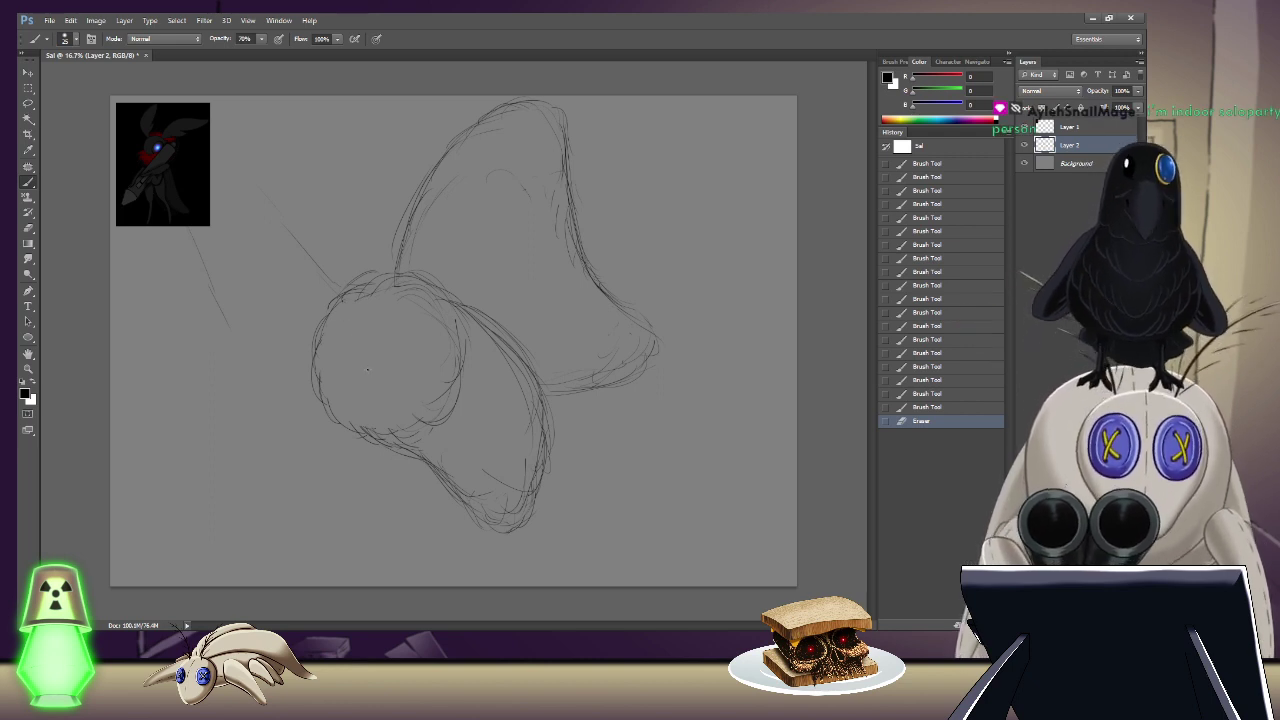
Step: Sketch a rounded face shape on the front of the head and add two oval eyes
{"action": "left_click_drag", "start_coordinate": [372, 427], "coordinate": [341, 364]}
{"action": "left_click_drag", "start_coordinate": [352, 366], "coordinate": [349, 349]}
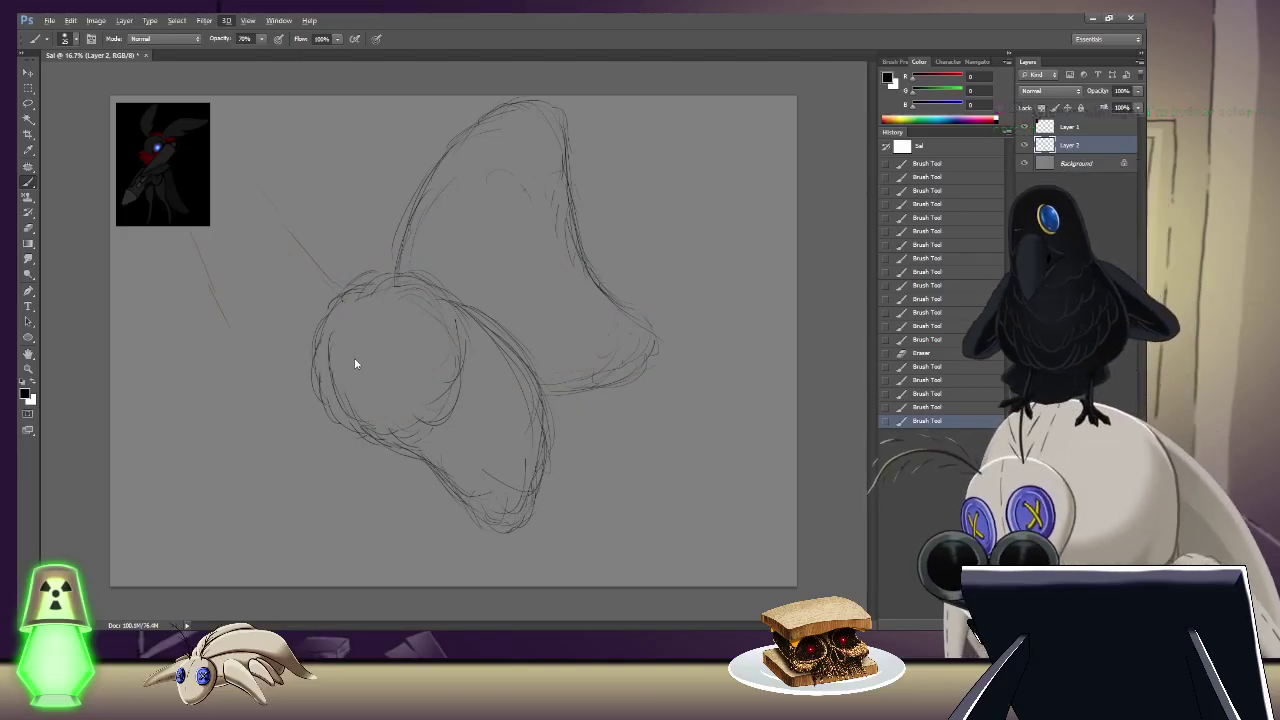
{"action": "left_click_drag", "start_coordinate": [340, 410], "coordinate": [318, 356]}
{"action": "left_click_drag", "start_coordinate": [322, 385], "coordinate": [318, 300]}
{"action": "mouse_move", "coordinate": [330, 346]}
{"action": "left_mouse_down"}
{"action": "mouse_move", "coordinate": [375, 306]}
{"action": "mouse_move", "coordinate": [400, 325]}
{"action": "mouse_move", "coordinate": [376, 284]}
{"action": "mouse_move", "coordinate": [378, 349]}
{"action": "mouse_move", "coordinate": [370, 288]}
{"action": "mouse_move", "coordinate": [389, 339]}
{"action": "mouse_move", "coordinate": [387, 291]}
{"action": "mouse_move", "coordinate": [410, 339]}
{"action": "left_mouse_up"}
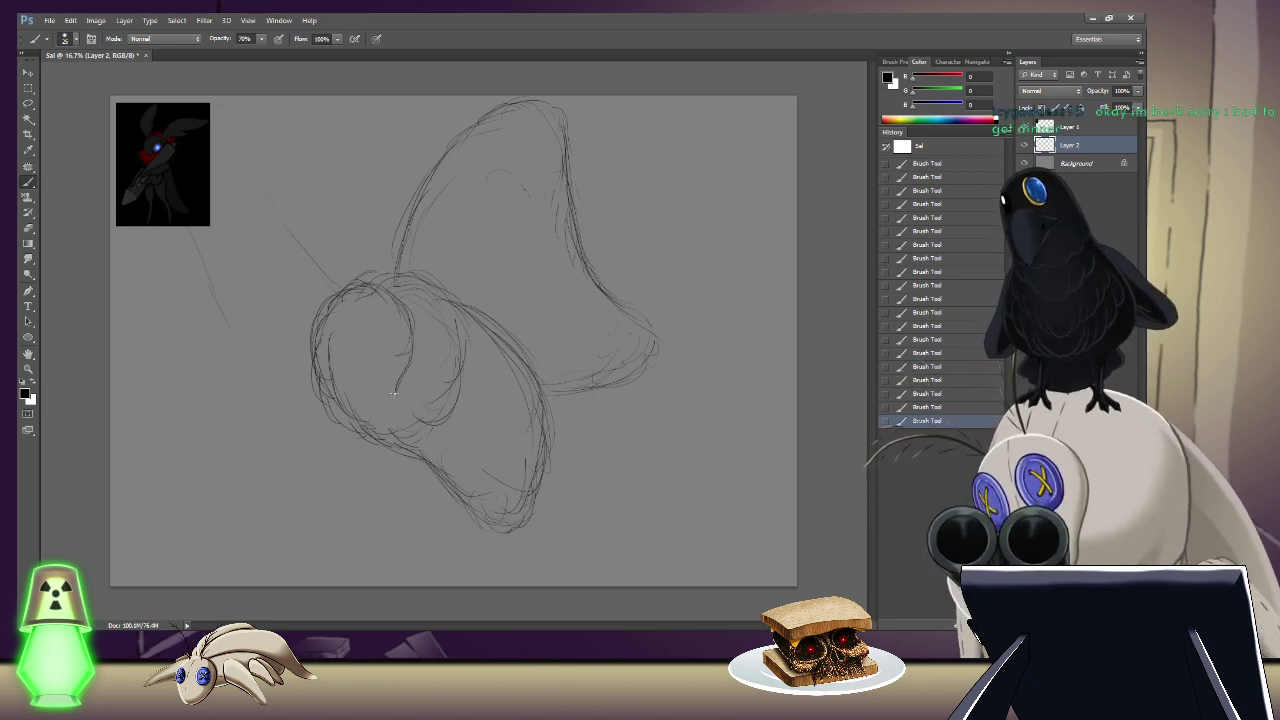
{"action": "mouse_move", "coordinate": [393, 394]}
{"action": "left_mouse_down"}
{"action": "mouse_move", "coordinate": [376, 421]}
{"action": "mouse_move", "coordinate": [334, 424]}
{"action": "mouse_move", "coordinate": [306, 346]}
{"action": "mouse_move", "coordinate": [308, 308]}
{"action": "left_mouse_up"}
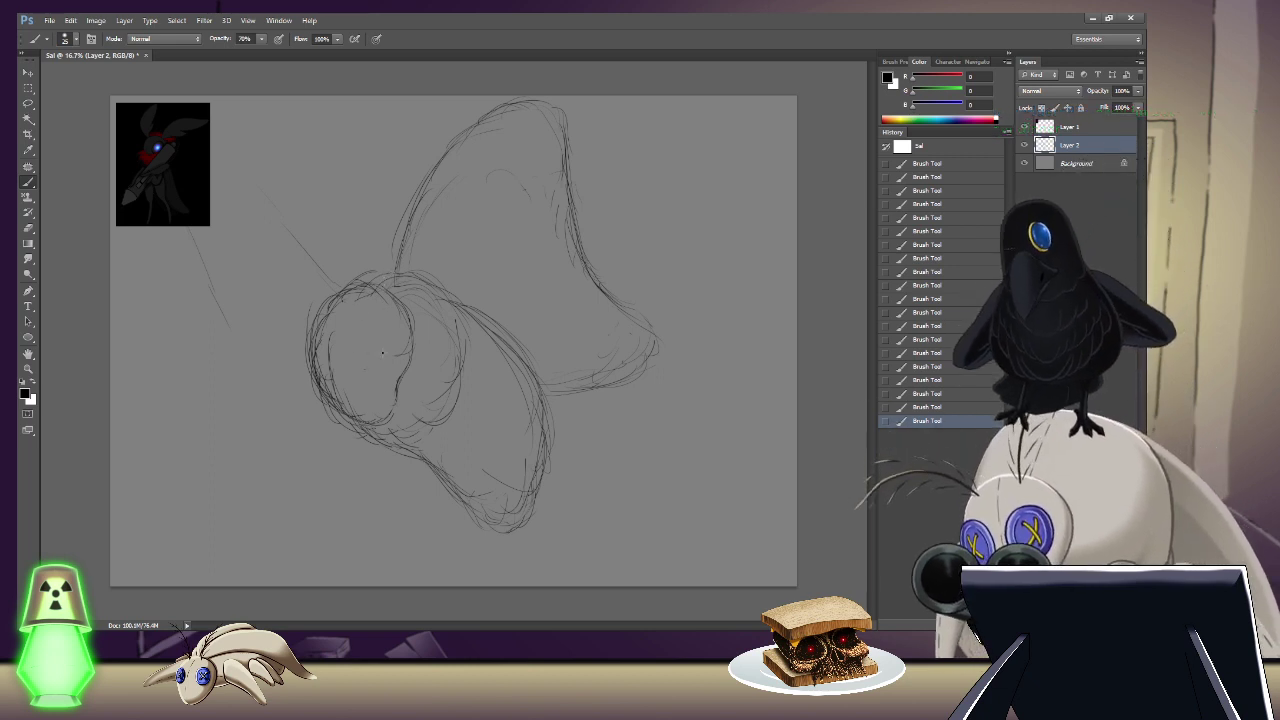
{"action": "mouse_move", "coordinate": [347, 335]}
{"action": "left_mouse_down"}
{"action": "mouse_move", "coordinate": [372, 364]}
{"action": "mouse_move", "coordinate": [363, 322]}
{"action": "mouse_move", "coordinate": [300, 358]}
{"action": "mouse_move", "coordinate": [338, 367]}
{"action": "left_mouse_up"}
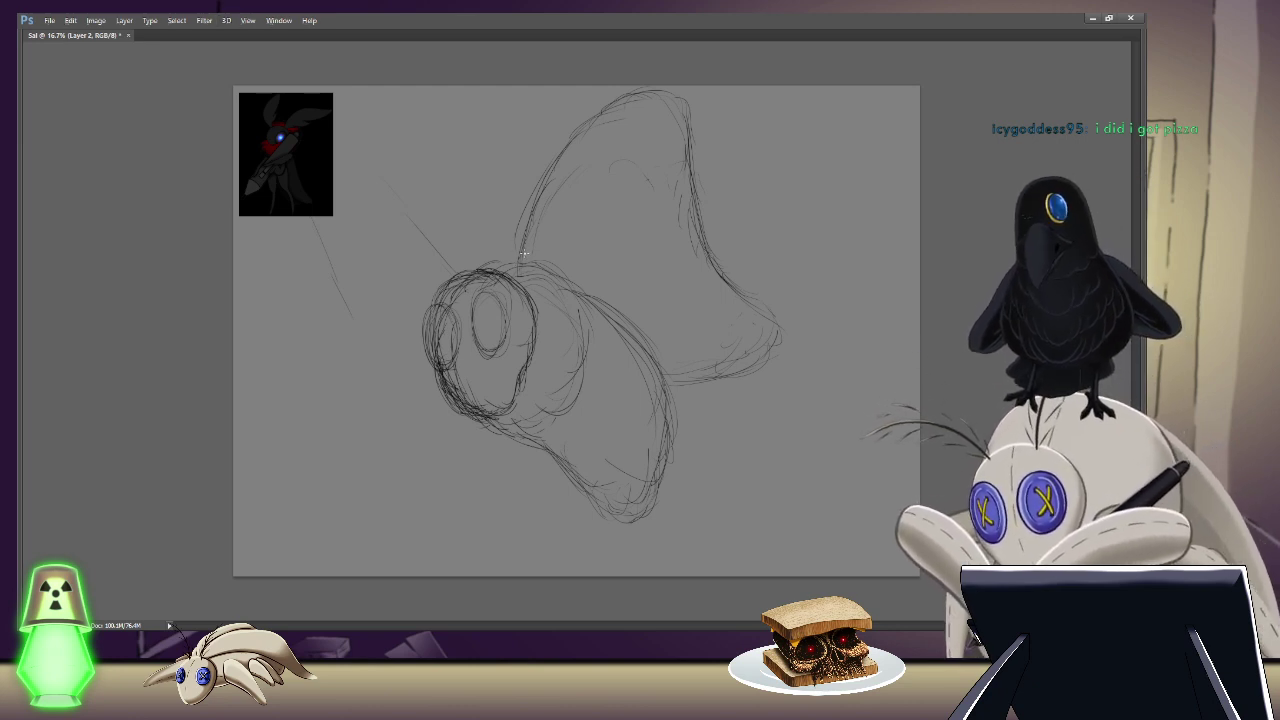
Step: Widen the right wing with a new outer outline from the head along the canvas's upper edge and down to the body
{"action": "mouse_move", "coordinate": [516, 261]}
{"action": "left_mouse_down"}
{"action": "mouse_move", "coordinate": [636, 100]}
{"action": "mouse_move", "coordinate": [754, 100]}
{"action": "mouse_move", "coordinate": [726, 96]}
{"action": "left_mouse_up"}
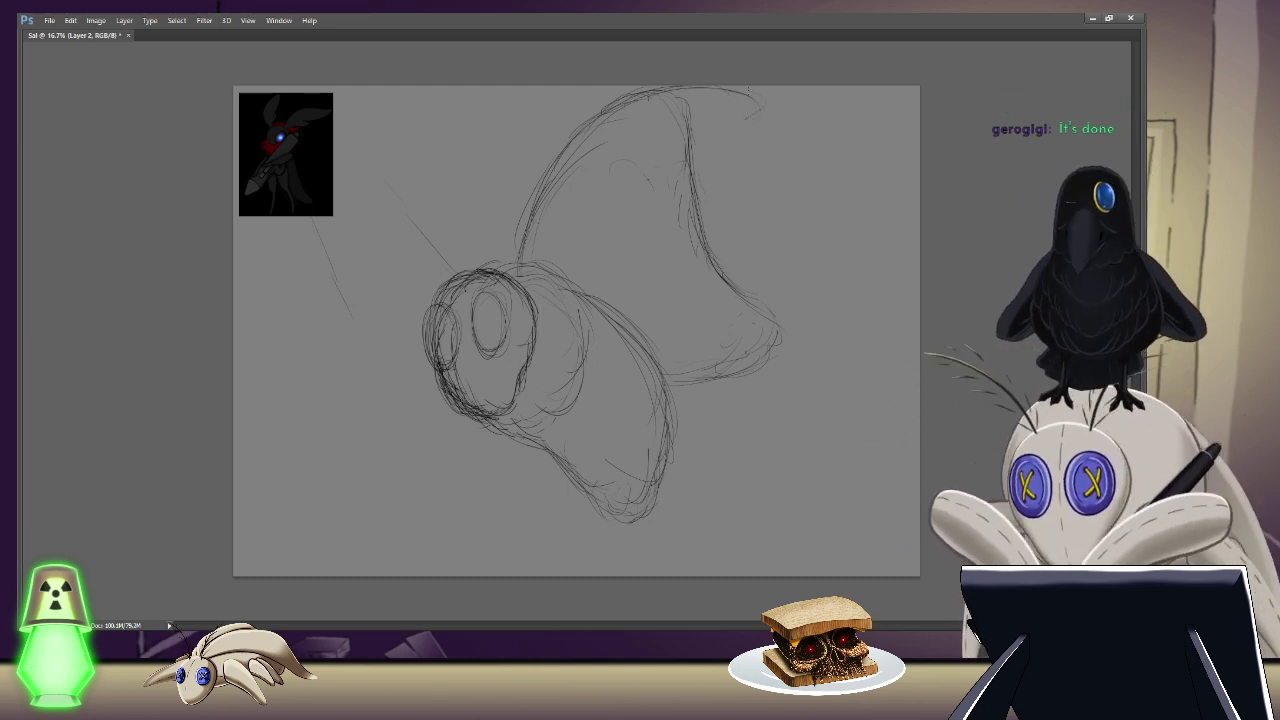
{"action": "mouse_move", "coordinate": [745, 90]}
{"action": "left_mouse_down"}
{"action": "mouse_move", "coordinate": [708, 94]}
{"action": "mouse_move", "coordinate": [753, 93]}
{"action": "mouse_move", "coordinate": [735, 89]}
{"action": "mouse_move", "coordinate": [767, 130]}
{"action": "mouse_move", "coordinate": [775, 116]}
{"action": "mouse_move", "coordinate": [745, 178]}
{"action": "left_mouse_up"}
{"action": "mouse_move", "coordinate": [736, 230]}
{"action": "left_mouse_down"}
{"action": "mouse_move", "coordinate": [765, 305]}
{"action": "mouse_move", "coordinate": [755, 290]}
{"action": "left_mouse_up"}
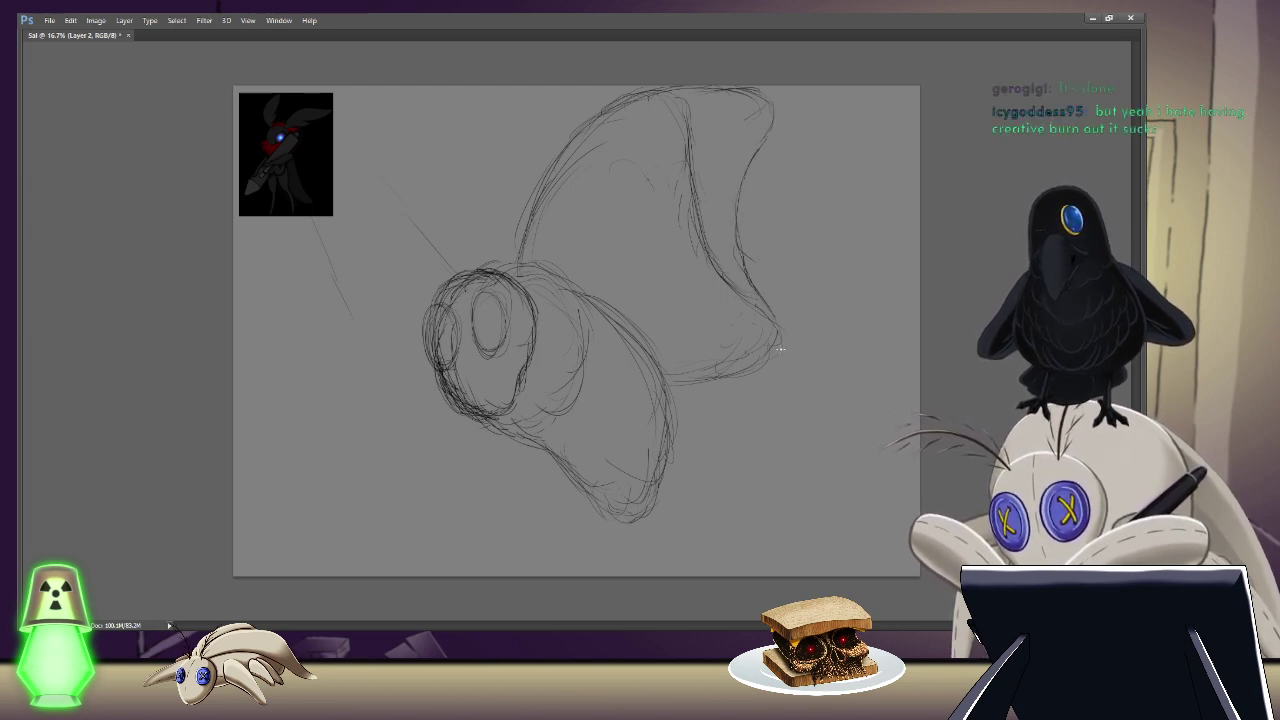
{"action": "mouse_move", "coordinate": [779, 349]}
{"action": "left_mouse_down"}
{"action": "mouse_move", "coordinate": [750, 383]}
{"action": "mouse_move", "coordinate": [676, 388]}
{"action": "left_mouse_up"}
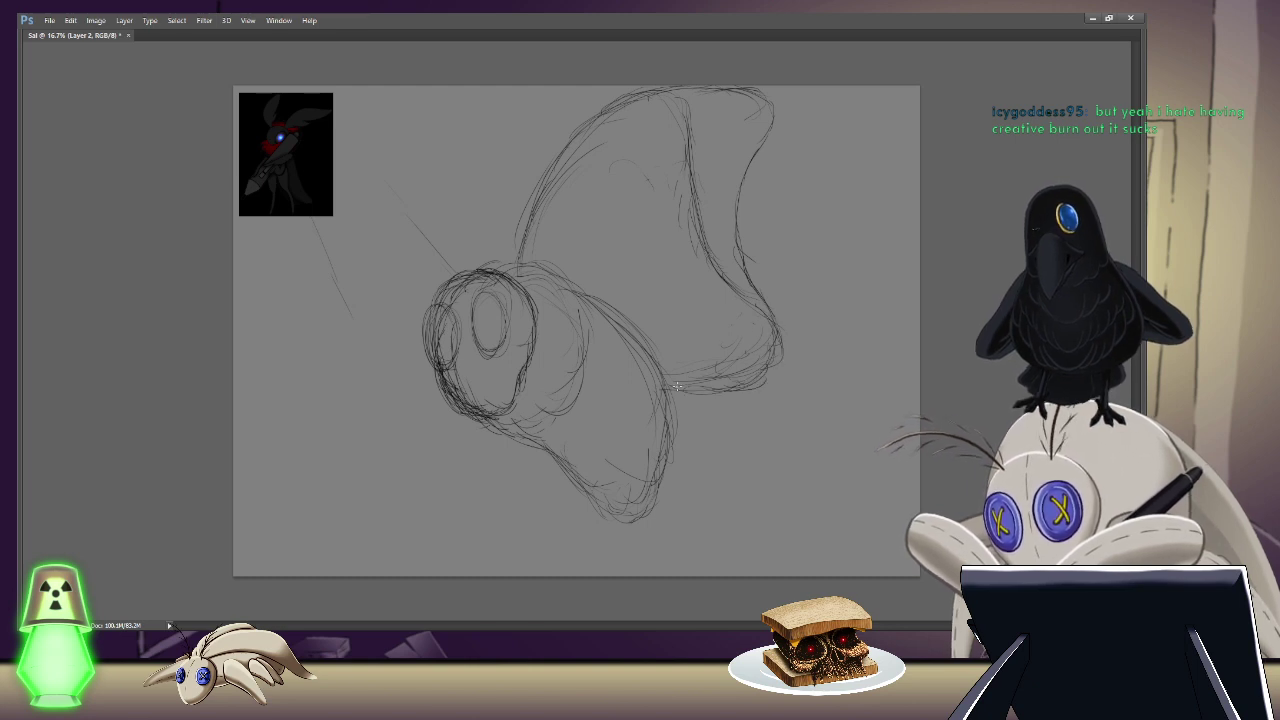
{"action": "mouse_move", "coordinate": [779, 372]}
{"action": "left_mouse_down"}
{"action": "mouse_move", "coordinate": [752, 389]}
{"action": "mouse_move", "coordinate": [783, 379]}
{"action": "mouse_move", "coordinate": [774, 322]}
{"action": "mouse_move", "coordinate": [769, 362]}
{"action": "mouse_move", "coordinate": [772, 322]}
{"action": "mouse_move", "coordinate": [776, 369]}
{"action": "left_mouse_up"}
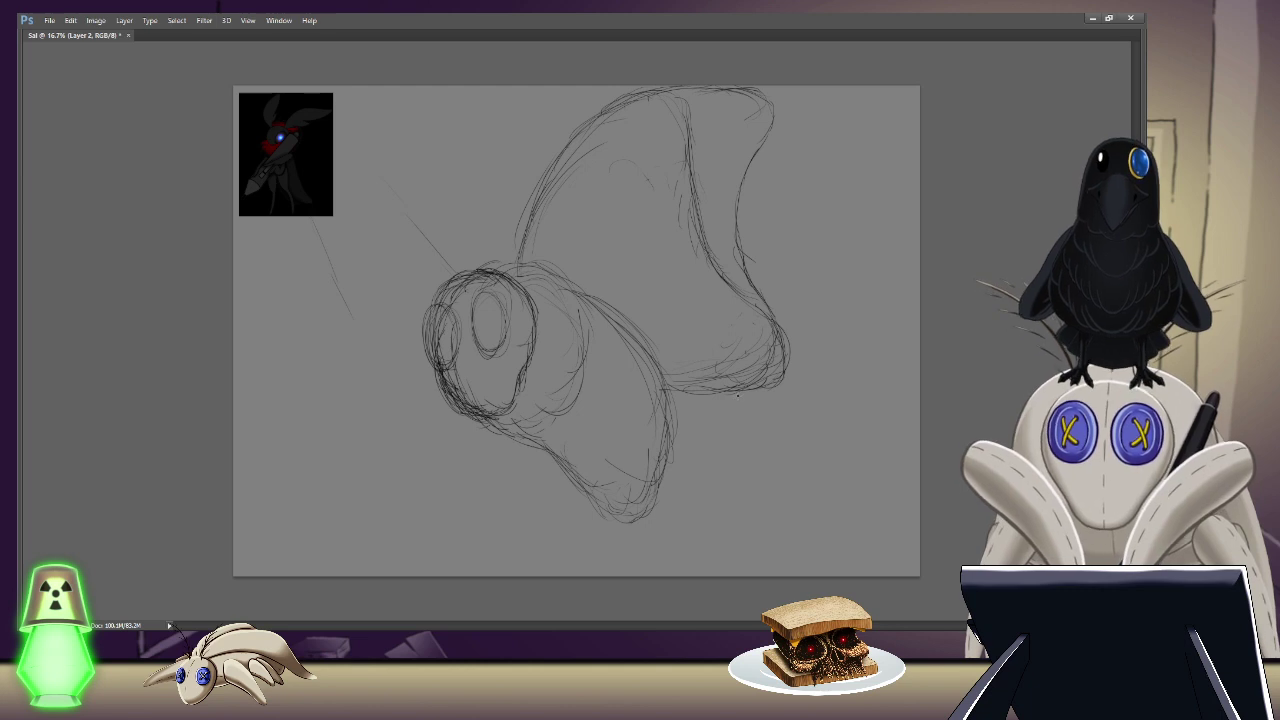
Step: Rough in the left wing with an upper edge from the head and an outer edge curving down below the face
{"action": "mouse_move", "coordinate": [481, 270]}
{"action": "left_mouse_down"}
{"action": "mouse_move", "coordinate": [406, 172]}
{"action": "mouse_move", "coordinate": [417, 181]}
{"action": "mouse_move", "coordinate": [336, 121]}
{"action": "left_mouse_up"}
{"action": "left_click_drag", "start_coordinate": [310, 216], "coordinate": [322, 247]}
{"action": "left_click_drag", "start_coordinate": [362, 314], "coordinate": [379, 389]}
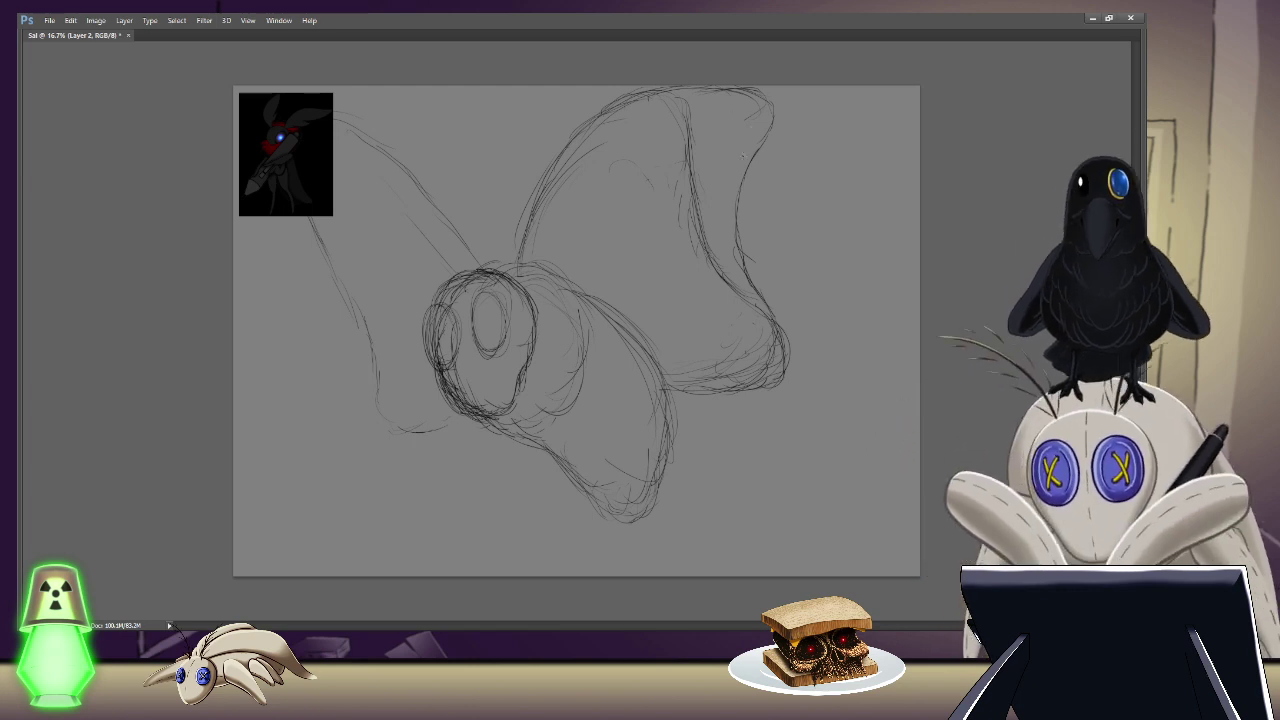
Step: Darken the right wing's outer edge, erase its old inner lines, and redraw the upper edge as a clean arc from the head
{"action": "mouse_move", "coordinate": [520, 250]}
{"action": "left_mouse_down"}
{"action": "mouse_move", "coordinate": [545, 178]}
{"action": "mouse_move", "coordinate": [538, 228]}
{"action": "mouse_move", "coordinate": [568, 144]}
{"action": "mouse_move", "coordinate": [541, 198]}
{"action": "mouse_move", "coordinate": [621, 96]}
{"action": "mouse_move", "coordinate": [561, 157]}
{"action": "mouse_move", "coordinate": [694, 118]}
{"action": "mouse_move", "coordinate": [691, 106]}
{"action": "mouse_move", "coordinate": [782, 116]}
{"action": "mouse_move", "coordinate": [763, 117]}
{"action": "mouse_move", "coordinate": [776, 122]}
{"action": "mouse_move", "coordinate": [749, 163]}
{"action": "mouse_move", "coordinate": [763, 287]}
{"action": "mouse_move", "coordinate": [752, 256]}
{"action": "mouse_move", "coordinate": [744, 166]}
{"action": "left_mouse_up"}
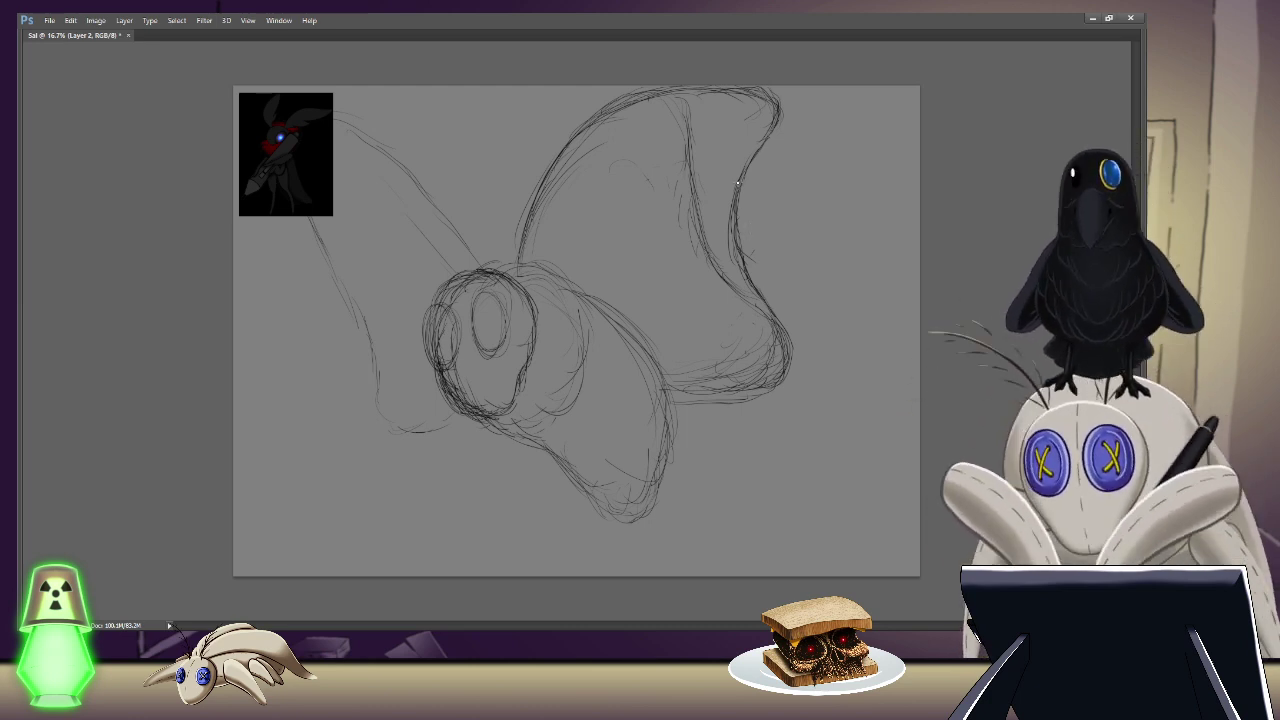
{"action": "mouse_move", "coordinate": [500, 232]}
{"action": "left_mouse_down"}
{"action": "mouse_move", "coordinate": [559, 172]}
{"action": "mouse_move", "coordinate": [628, 108]}
{"action": "mouse_move", "coordinate": [665, 93]}
{"action": "mouse_move", "coordinate": [764, 95]}
{"action": "mouse_move", "coordinate": [762, 127]}
{"action": "mouse_move", "coordinate": [719, 168]}
{"action": "mouse_move", "coordinate": [689, 94]}
{"action": "mouse_move", "coordinate": [675, 103]}
{"action": "mouse_move", "coordinate": [699, 242]}
{"action": "mouse_move", "coordinate": [772, 350]}
{"action": "mouse_move", "coordinate": [755, 378]}
{"action": "mouse_move", "coordinate": [678, 375]}
{"action": "mouse_move", "coordinate": [688, 352]}
{"action": "mouse_move", "coordinate": [734, 365]}
{"action": "mouse_move", "coordinate": [760, 350]}
{"action": "left_mouse_up"}
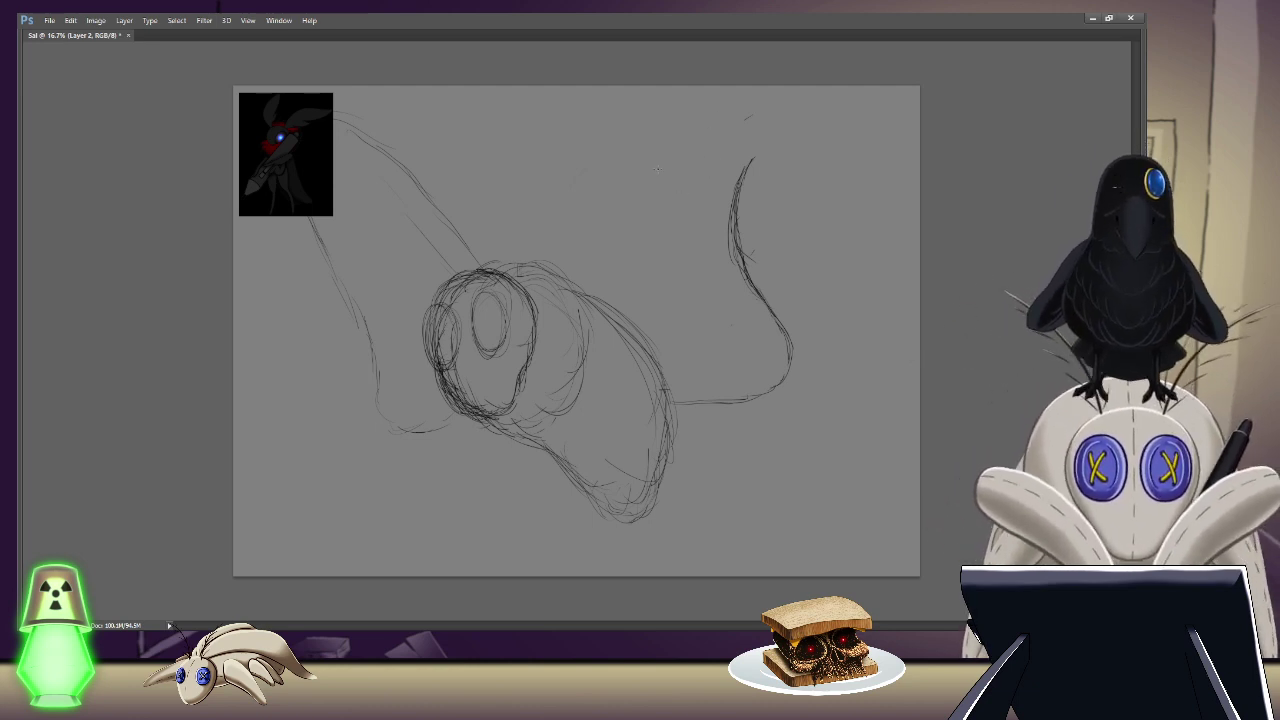
{"action": "mouse_move", "coordinate": [508, 262]}
{"action": "left_mouse_down"}
{"action": "mouse_move", "coordinate": [544, 173]}
{"action": "mouse_move", "coordinate": [656, 93]}
{"action": "left_mouse_up"}
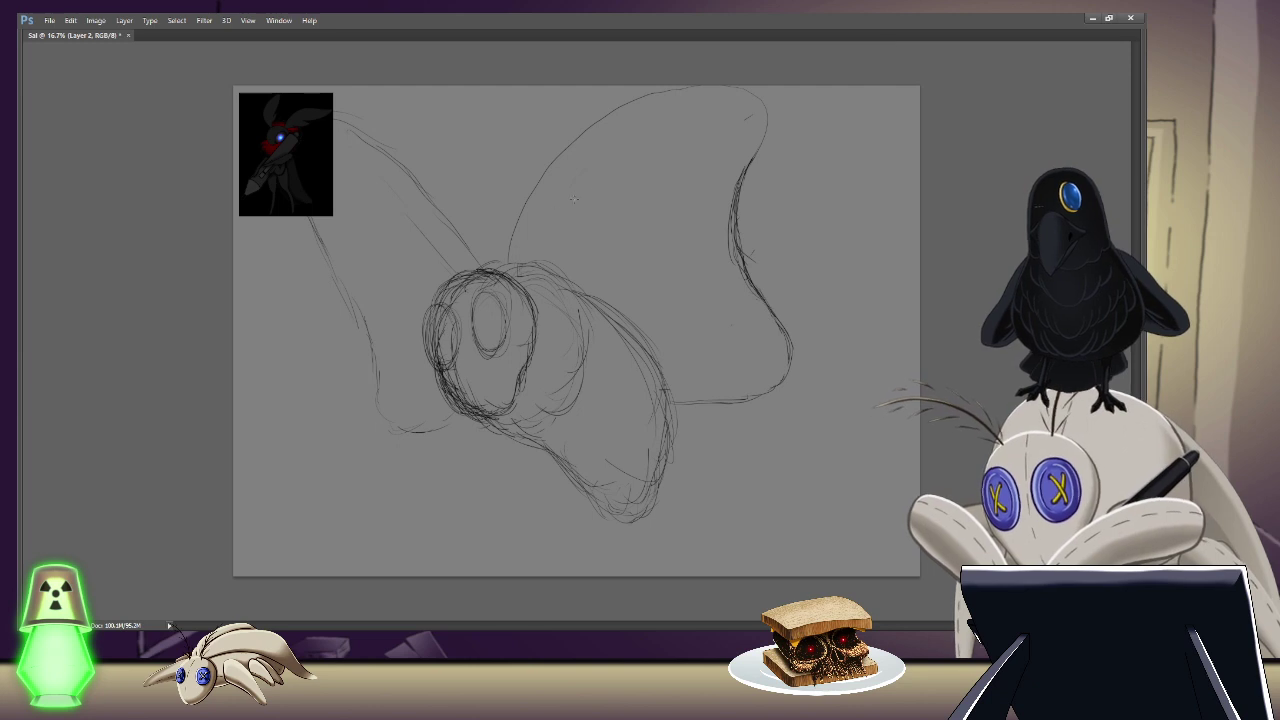
{"action": "mouse_move", "coordinate": [521, 244]}
{"action": "left_mouse_down"}
{"action": "mouse_move", "coordinate": [552, 211]}
{"action": "mouse_move", "coordinate": [521, 268]}
{"action": "mouse_move", "coordinate": [566, 154]}
{"action": "left_mouse_up"}
{"action": "left_click_drag", "start_coordinate": [531, 212], "coordinate": [572, 146]}
{"action": "left_click_drag", "start_coordinate": [519, 232], "coordinate": [536, 188]}
{"action": "mouse_move", "coordinate": [580, 136]}
{"action": "left_mouse_down"}
{"action": "mouse_move", "coordinate": [622, 104]}
{"action": "mouse_move", "coordinate": [732, 86]}
{"action": "mouse_move", "coordinate": [752, 88]}
{"action": "mouse_move", "coordinate": [773, 142]}
{"action": "left_mouse_up"}
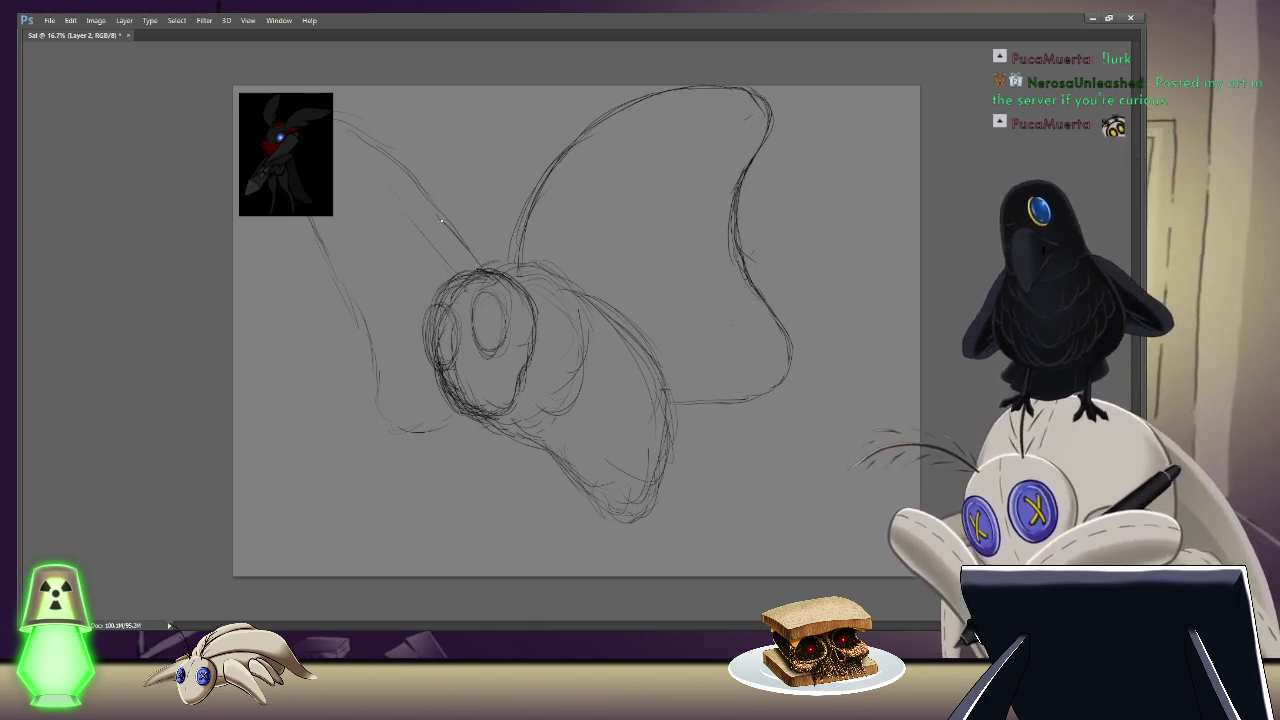
Step: Strengthen the left wing's edges, then erase its outer and lower outline
{"action": "left_click_drag", "start_coordinate": [474, 252], "coordinate": [386, 148]}
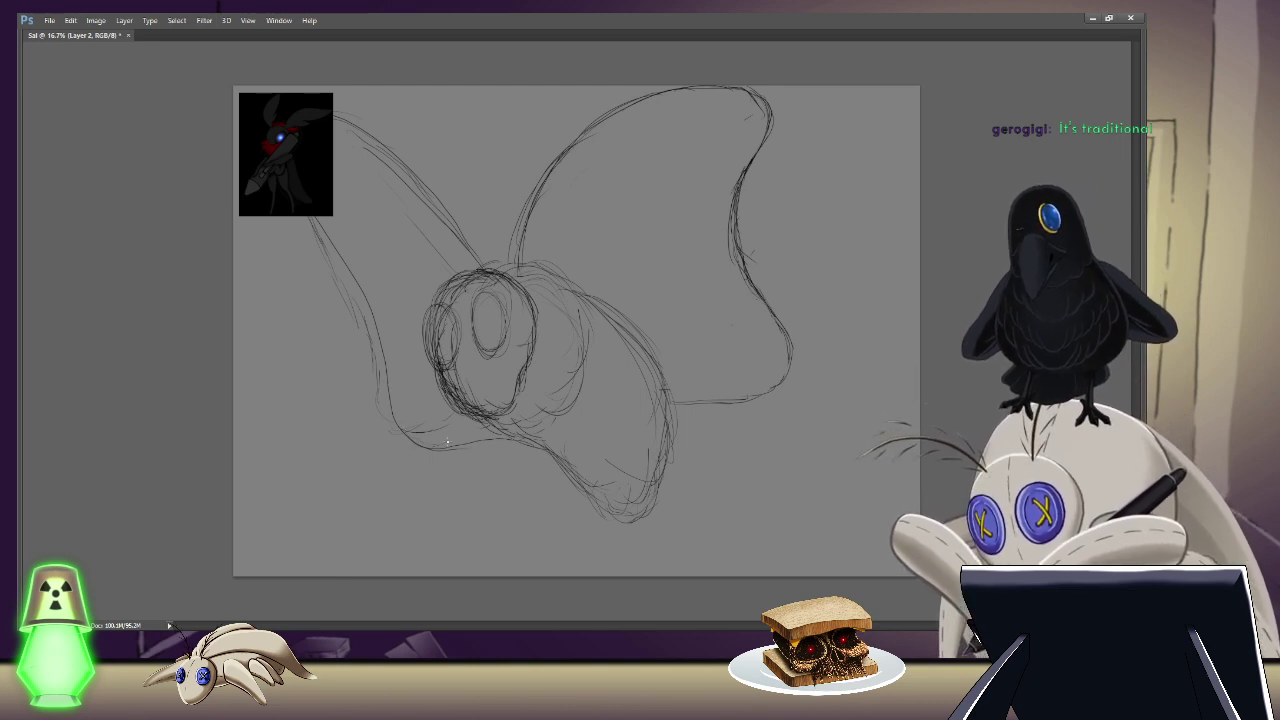
{"action": "left_click_drag", "start_coordinate": [462, 442], "coordinate": [490, 436]}
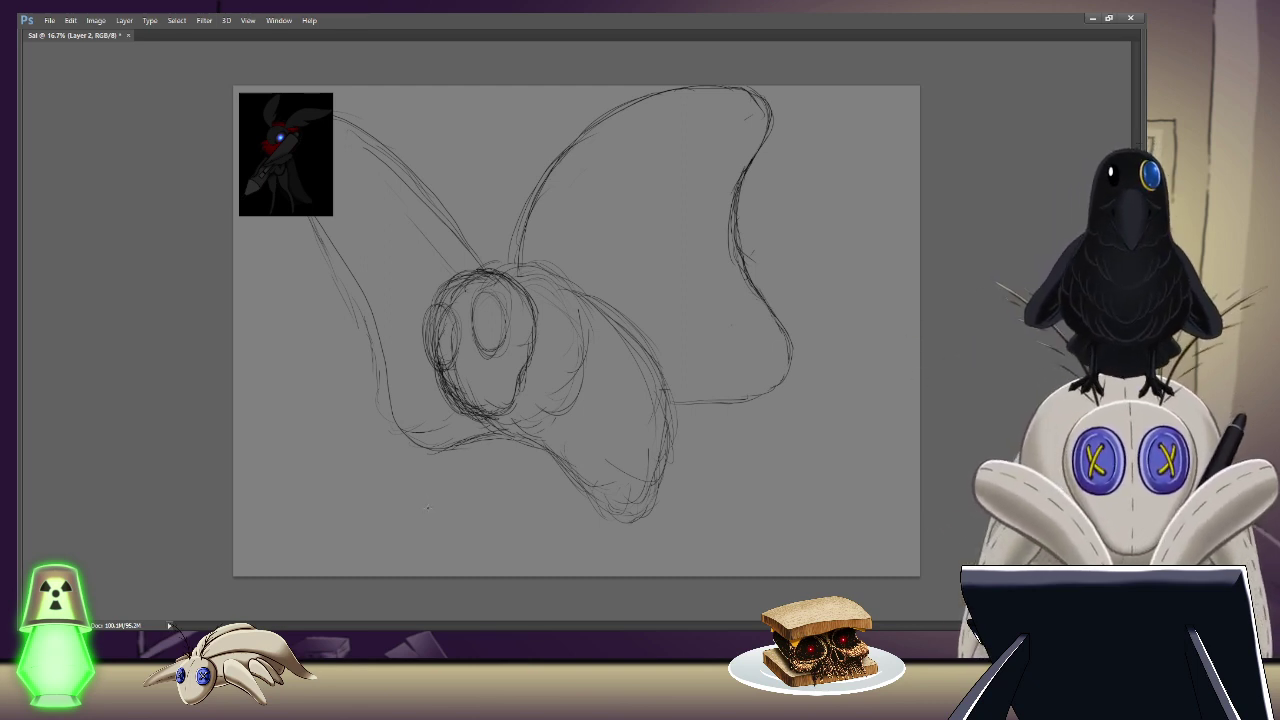
{"action": "mouse_move", "coordinate": [288, 204]}
{"action": "left_mouse_down"}
{"action": "mouse_move", "coordinate": [354, 283]}
{"action": "mouse_move", "coordinate": [405, 432]}
{"action": "mouse_move", "coordinate": [480, 442]}
{"action": "mouse_move", "coordinate": [535, 468]}
{"action": "left_mouse_up"}
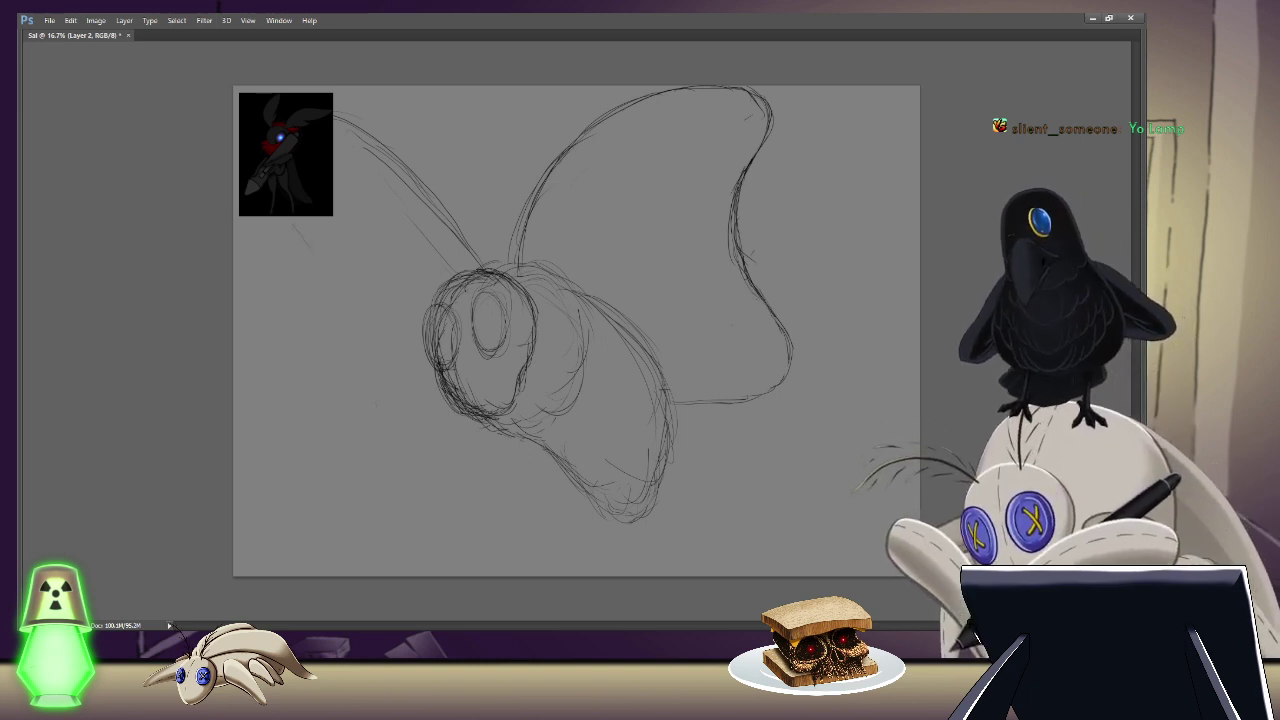
Step: Hide the reference image layer and redraw the left wing from its upper tip down to a rounded lower lobe under the head
{"action": "key", "text": "Tab"}
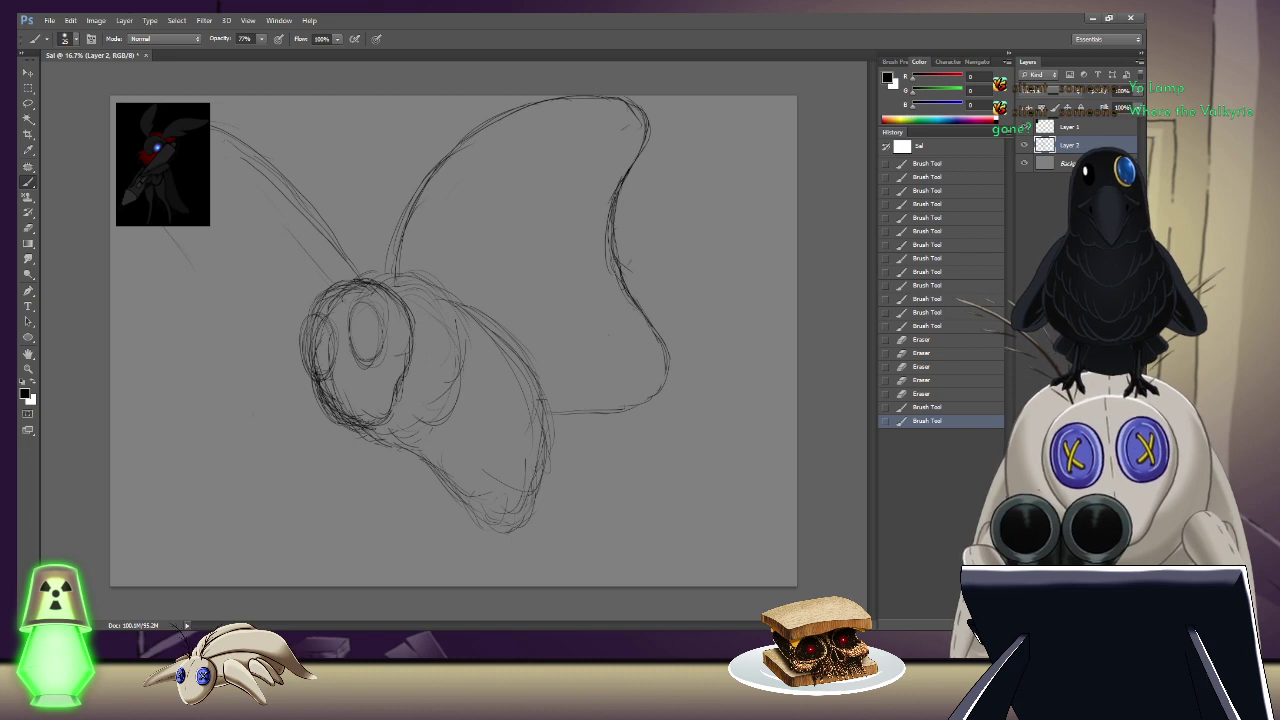
{"action": "key", "text": "Tab"}
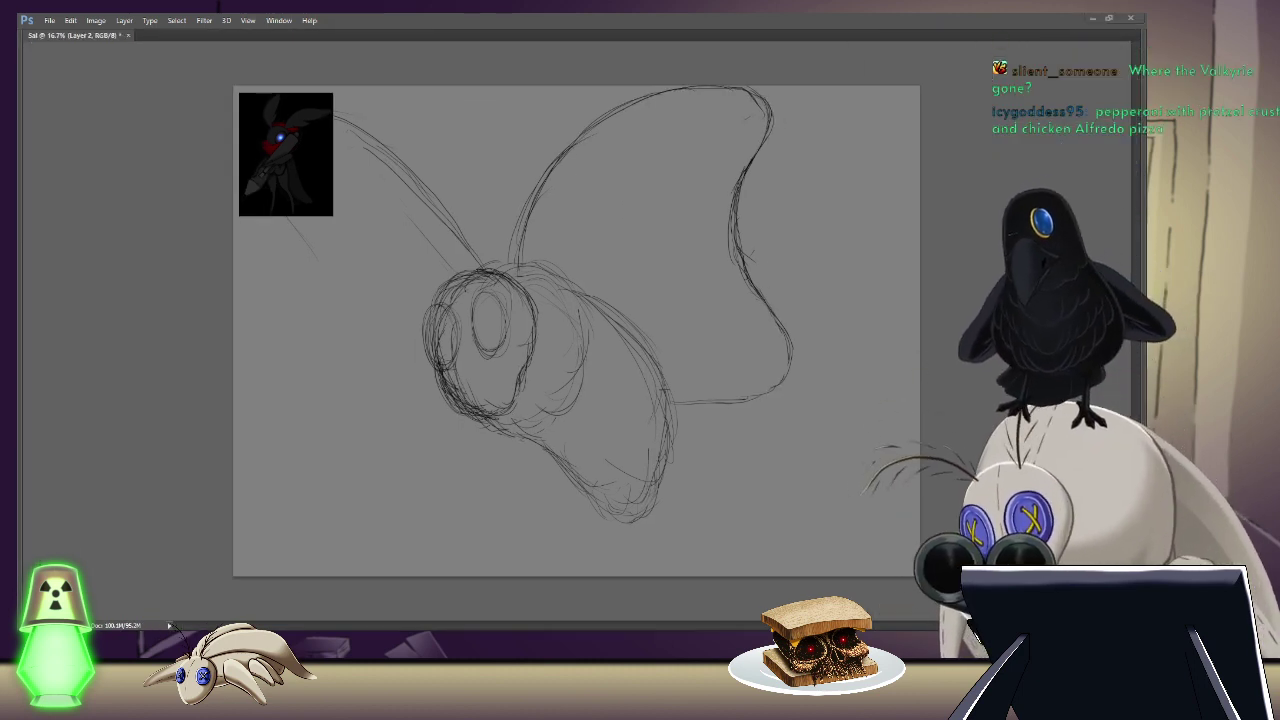
{"action": "key", "text": "Tab"}
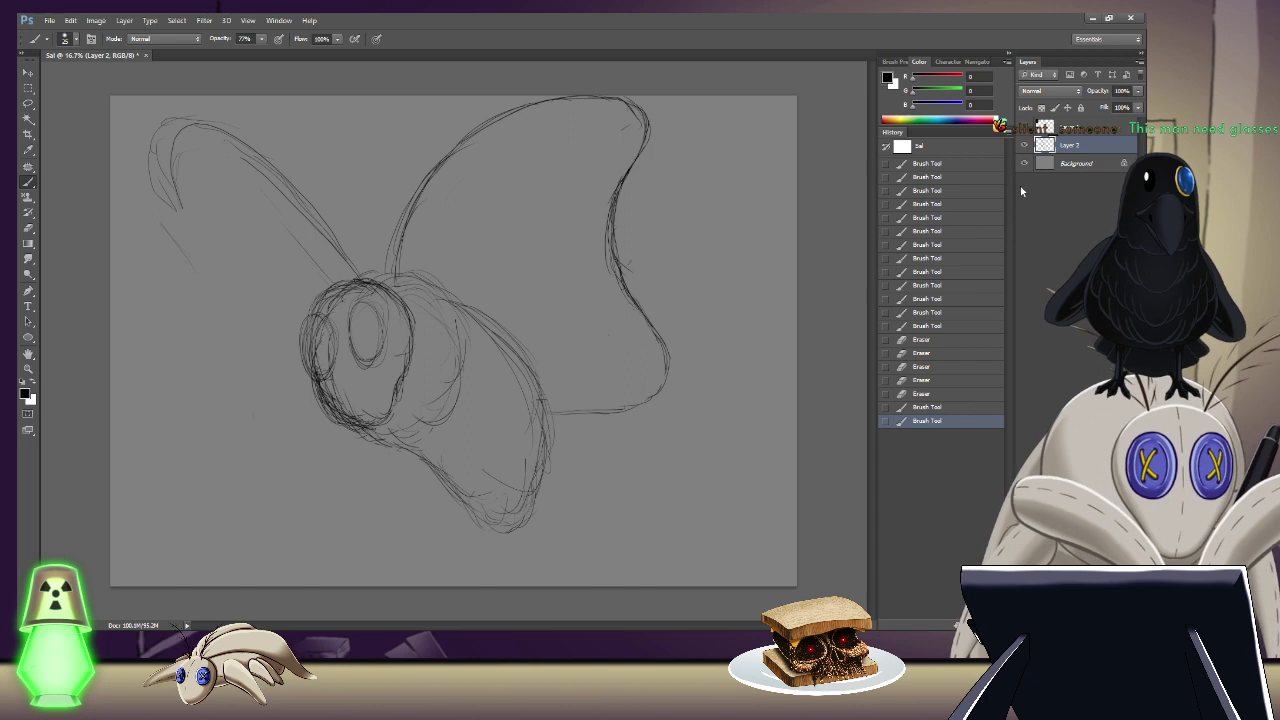
{"action": "left_click_drag", "start_coordinate": [196, 124], "coordinate": [234, 128]}
{"action": "mouse_move", "coordinate": [192, 228]}
{"action": "left_mouse_down"}
{"action": "mouse_move", "coordinate": [264, 410]}
{"action": "mouse_move", "coordinate": [306, 450]}
{"action": "mouse_move", "coordinate": [350, 445]}
{"action": "left_mouse_up"}
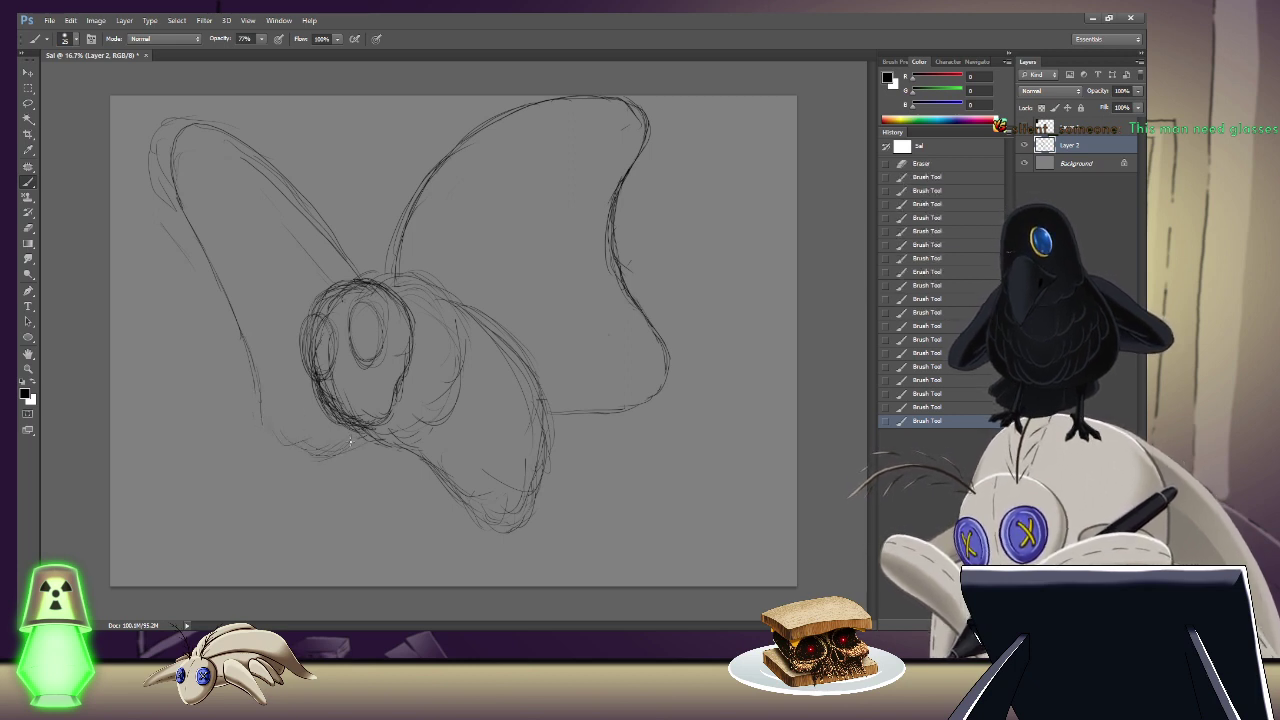
{"action": "mouse_move", "coordinate": [262, 378]}
{"action": "left_mouse_down"}
{"action": "mouse_move", "coordinate": [284, 438]}
{"action": "mouse_move", "coordinate": [251, 336]}
{"action": "mouse_move", "coordinate": [258, 376]}
{"action": "left_mouse_up"}
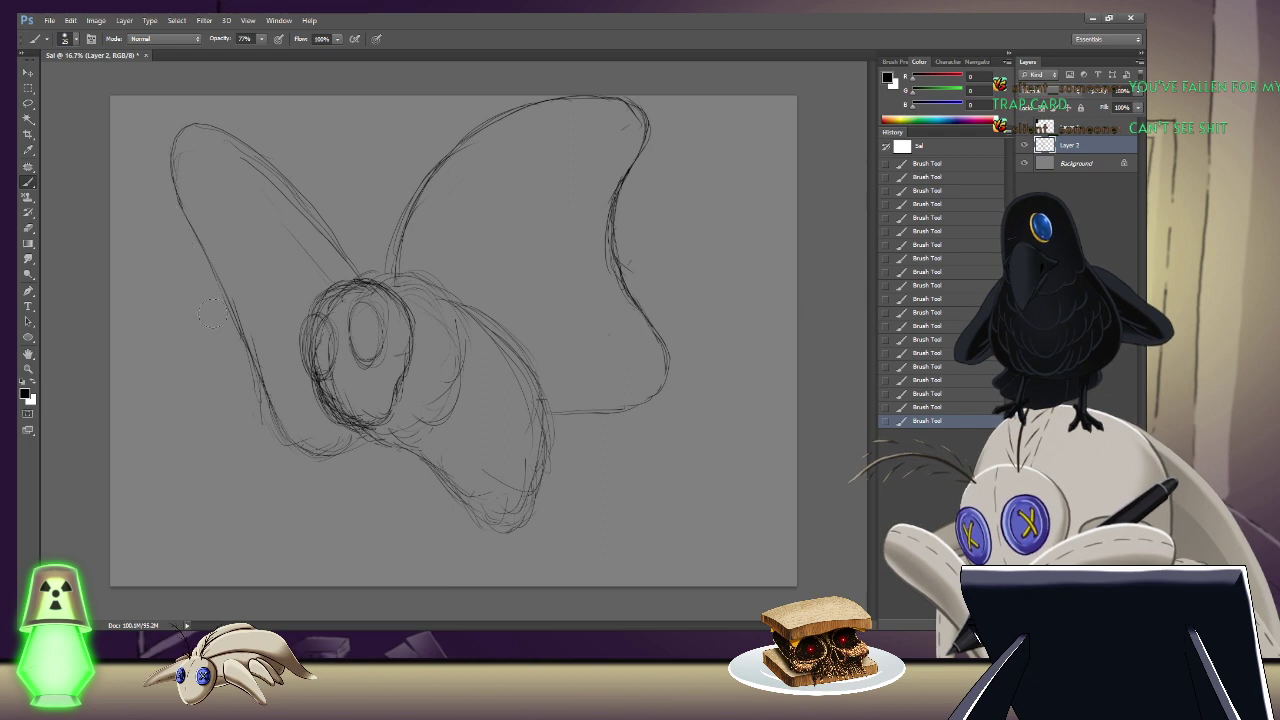
Step: Erase the left wing's outer edge and redraw it closer to the head, with the lower lobe reaching further below the body
{"action": "left_click_drag", "start_coordinate": [208, 305], "coordinate": [152, 150]}
{"action": "mouse_move", "coordinate": [196, 245]}
{"action": "left_mouse_down"}
{"action": "mouse_move", "coordinate": [288, 449]}
{"action": "mouse_move", "coordinate": [332, 472]}
{"action": "mouse_move", "coordinate": [341, 464]}
{"action": "mouse_move", "coordinate": [298, 437]}
{"action": "mouse_move", "coordinate": [340, 460]}
{"action": "mouse_move", "coordinate": [336, 447]}
{"action": "mouse_move", "coordinate": [355, 485]}
{"action": "left_mouse_up"}
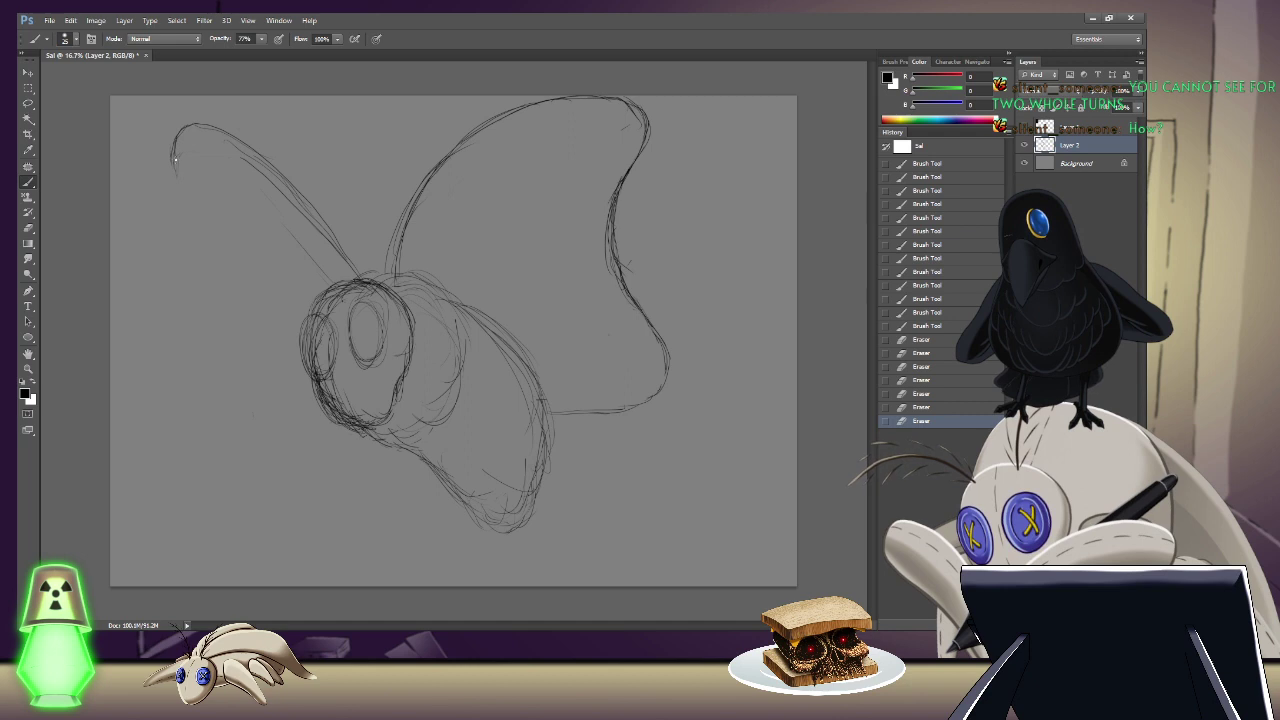
{"action": "left_click_drag", "start_coordinate": [178, 165], "coordinate": [234, 270]}
{"action": "left_click_drag", "start_coordinate": [199, 212], "coordinate": [288, 382]}
{"action": "left_click_drag", "start_coordinate": [286, 380], "coordinate": [308, 450]}
{"action": "mouse_move", "coordinate": [294, 408]}
{"action": "left_mouse_down"}
{"action": "mouse_move", "coordinate": [304, 469]}
{"action": "mouse_move", "coordinate": [322, 466]}
{"action": "mouse_move", "coordinate": [322, 480]}
{"action": "mouse_move", "coordinate": [397, 463]}
{"action": "mouse_move", "coordinate": [323, 487]}
{"action": "left_mouse_up"}
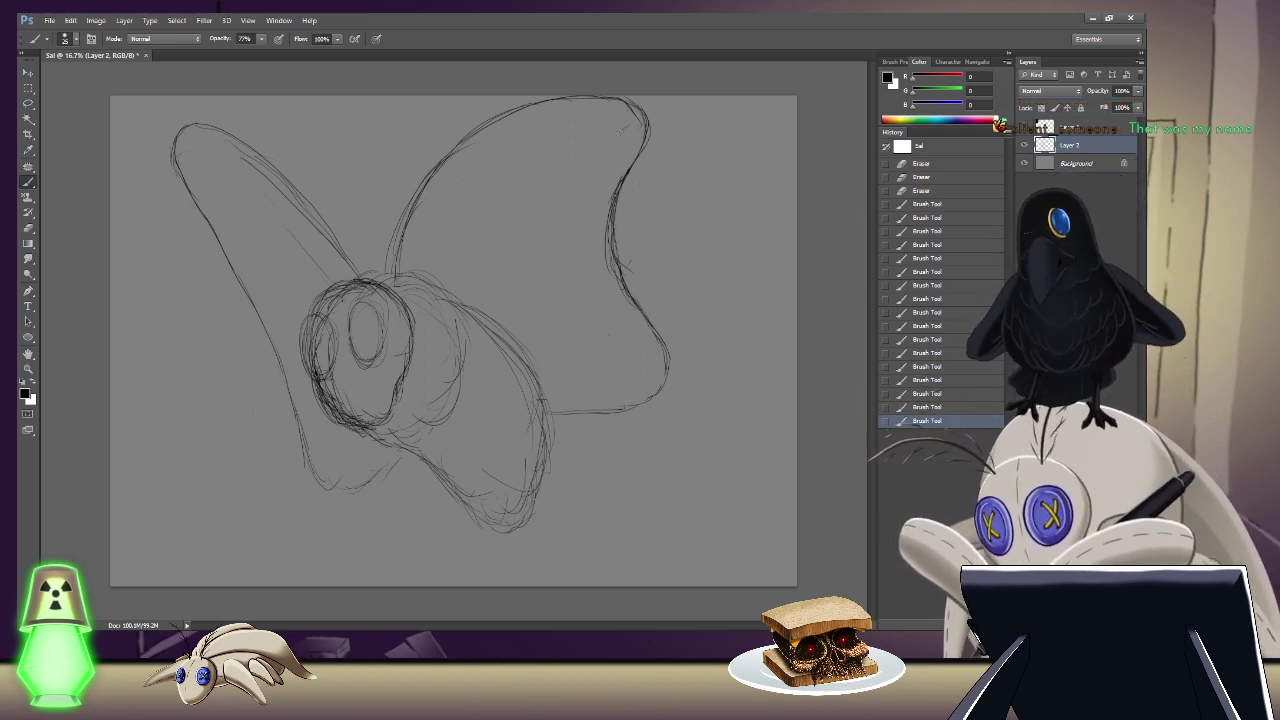
Step: Erase the left wing's outline and redraw it with a lower arched top, a tip further out and a pointed lower lobe
{"action": "mouse_move", "coordinate": [345, 245]}
{"action": "left_mouse_down"}
{"action": "mouse_move", "coordinate": [258, 155]}
{"action": "mouse_move", "coordinate": [170, 130]}
{"action": "mouse_move", "coordinate": [172, 160]}
{"action": "left_mouse_up"}
{"action": "mouse_move", "coordinate": [212, 247]}
{"action": "left_mouse_down"}
{"action": "mouse_move", "coordinate": [308, 469]}
{"action": "mouse_move", "coordinate": [408, 478]}
{"action": "left_mouse_up"}
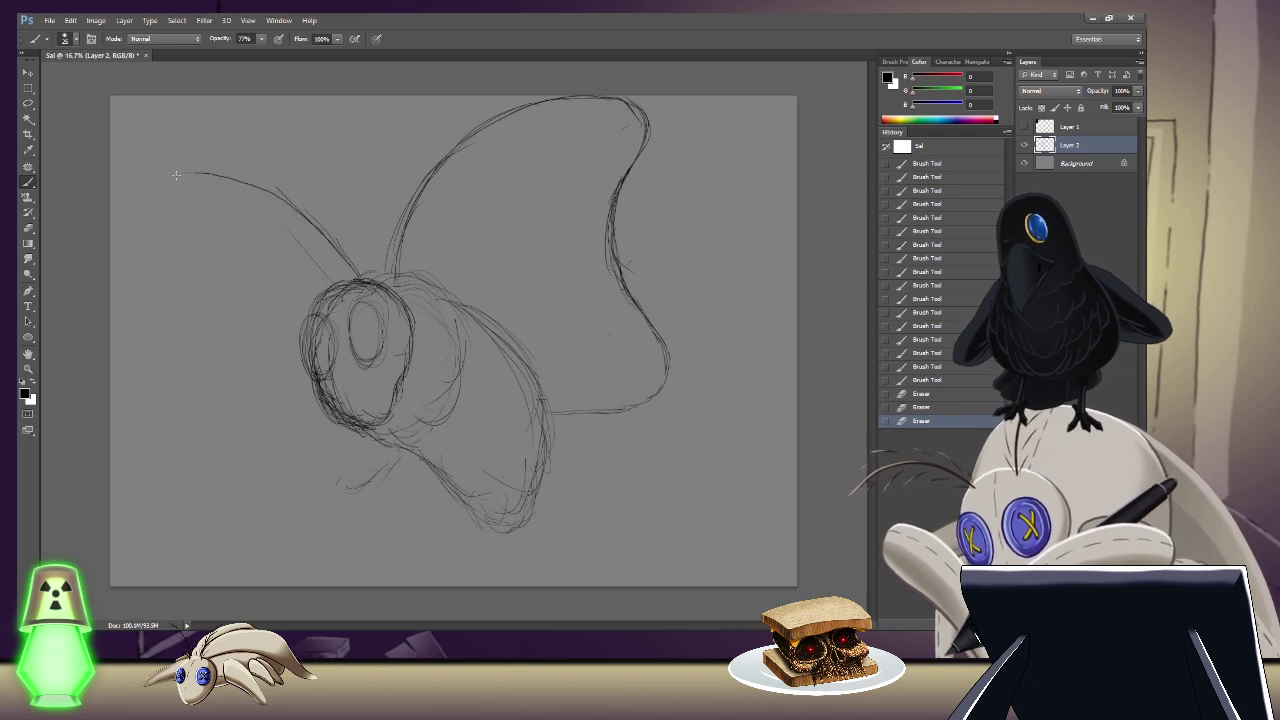
{"action": "left_click_drag", "start_coordinate": [156, 175], "coordinate": [136, 188]}
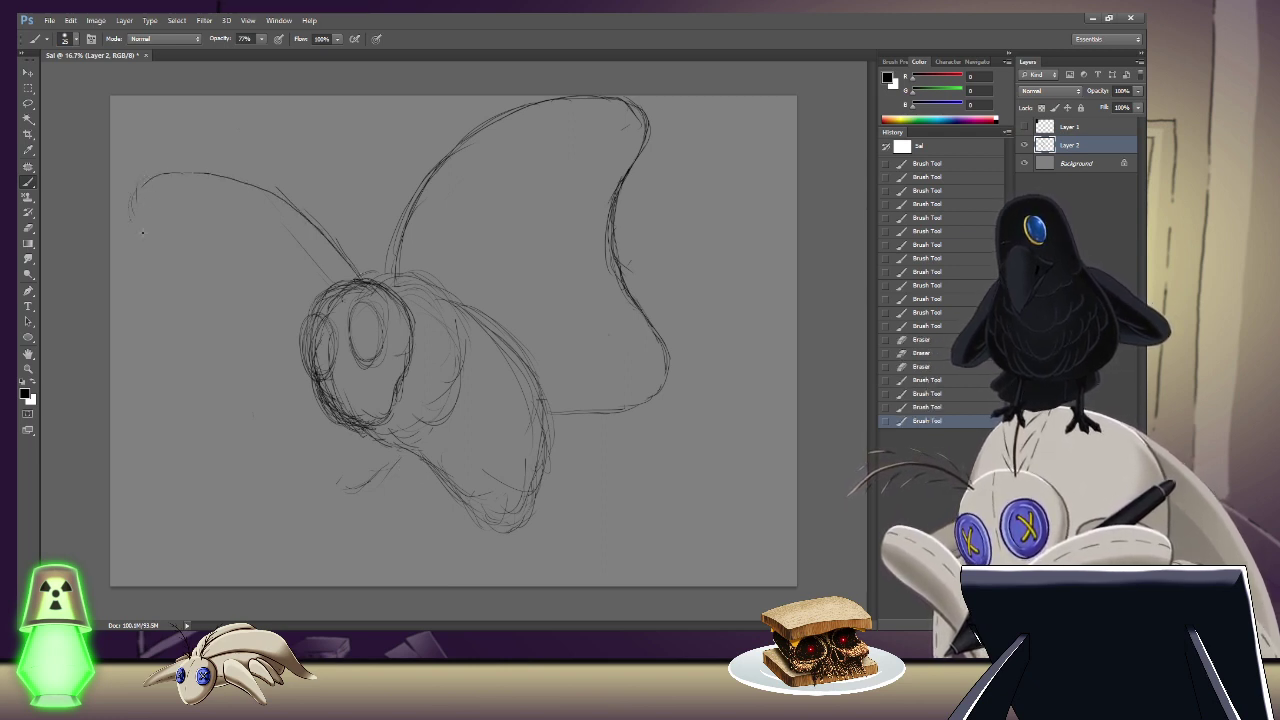
{"action": "mouse_move", "coordinate": [136, 228]}
{"action": "left_mouse_down"}
{"action": "mouse_move", "coordinate": [285, 428]}
{"action": "mouse_move", "coordinate": [294, 495]}
{"action": "mouse_move", "coordinate": [337, 488]}
{"action": "mouse_move", "coordinate": [350, 508]}
{"action": "mouse_move", "coordinate": [406, 454]}
{"action": "left_mouse_up"}
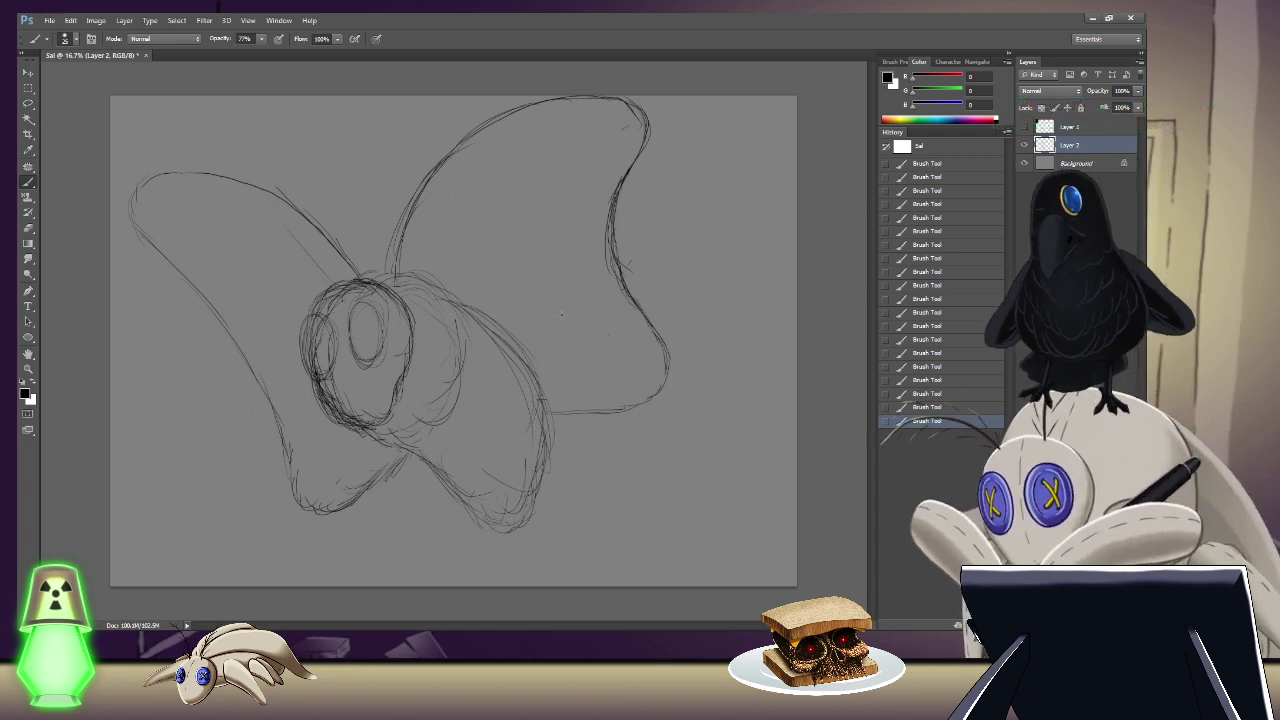
Step: Move the moth sketch lower on the canvas and rotate it slightly clockwise with Free Transform
{"action": "key", "text": "v"}
{"action": "left_click_drag", "start_coordinate": [490, 365], "coordinate": [494, 401]}
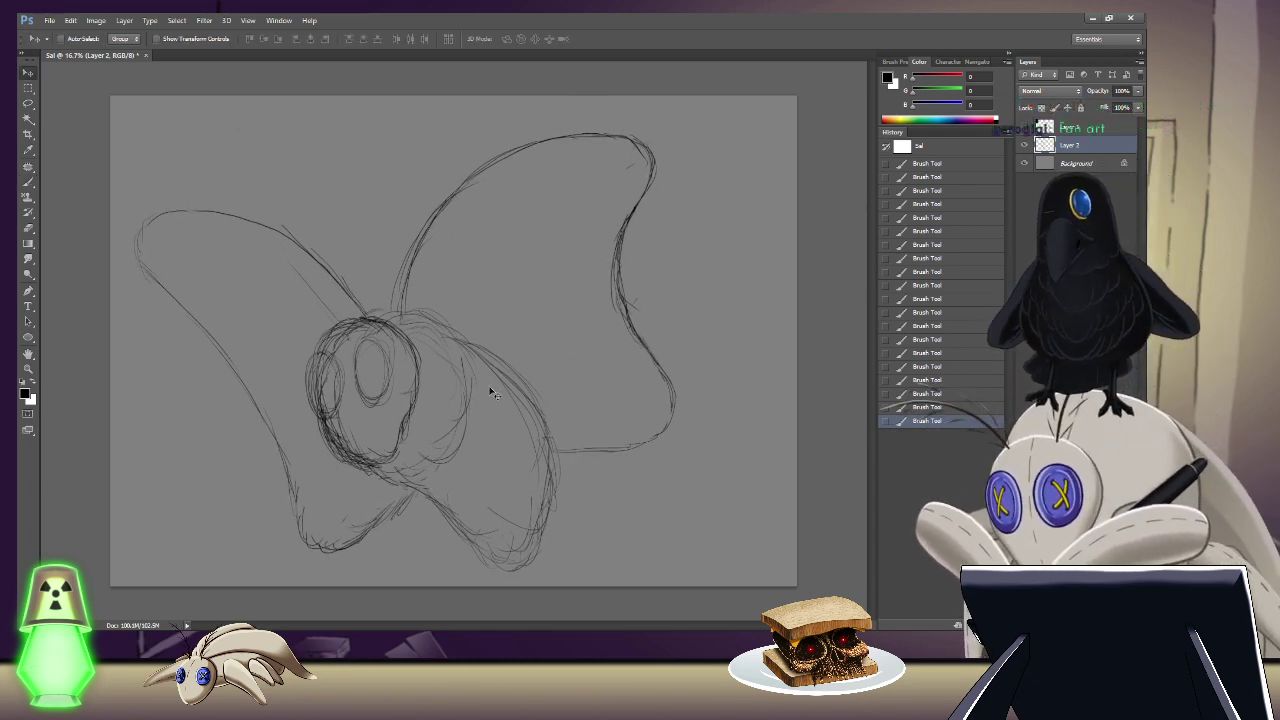
{"action": "key", "text": "ctrl+t"}
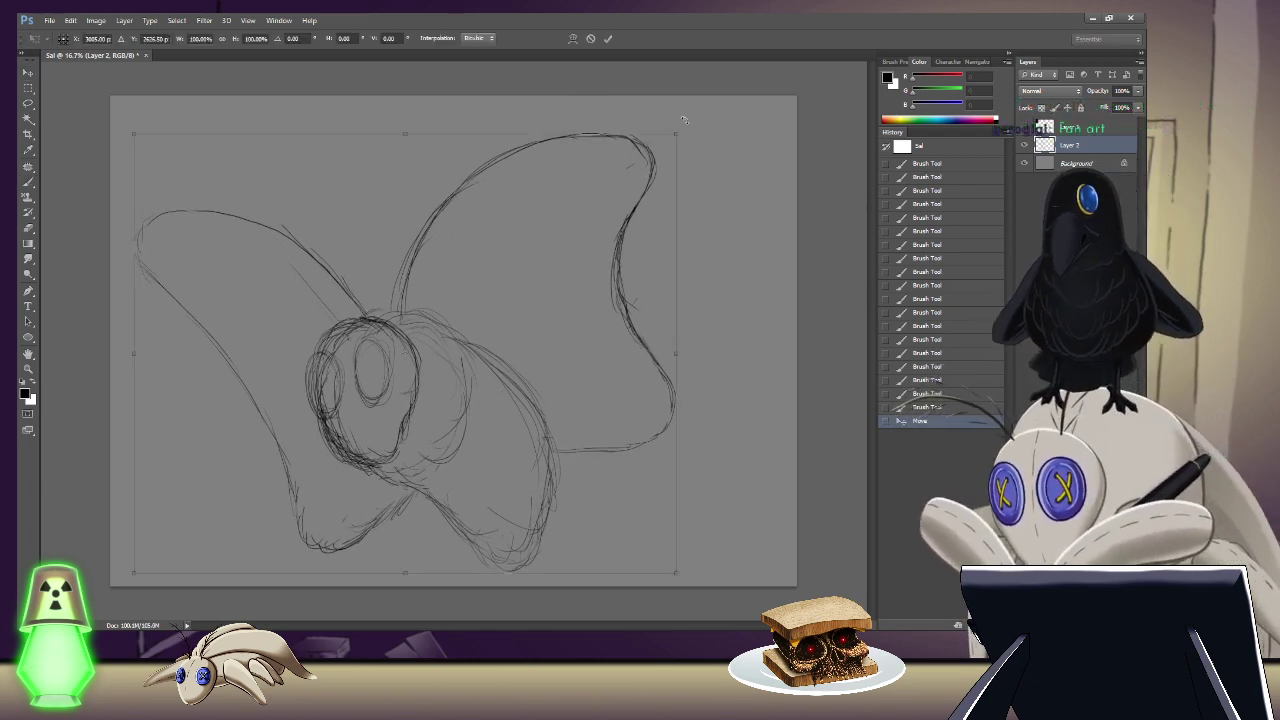
{"action": "left_click_drag", "start_coordinate": [688, 118], "coordinate": [702, 144]}
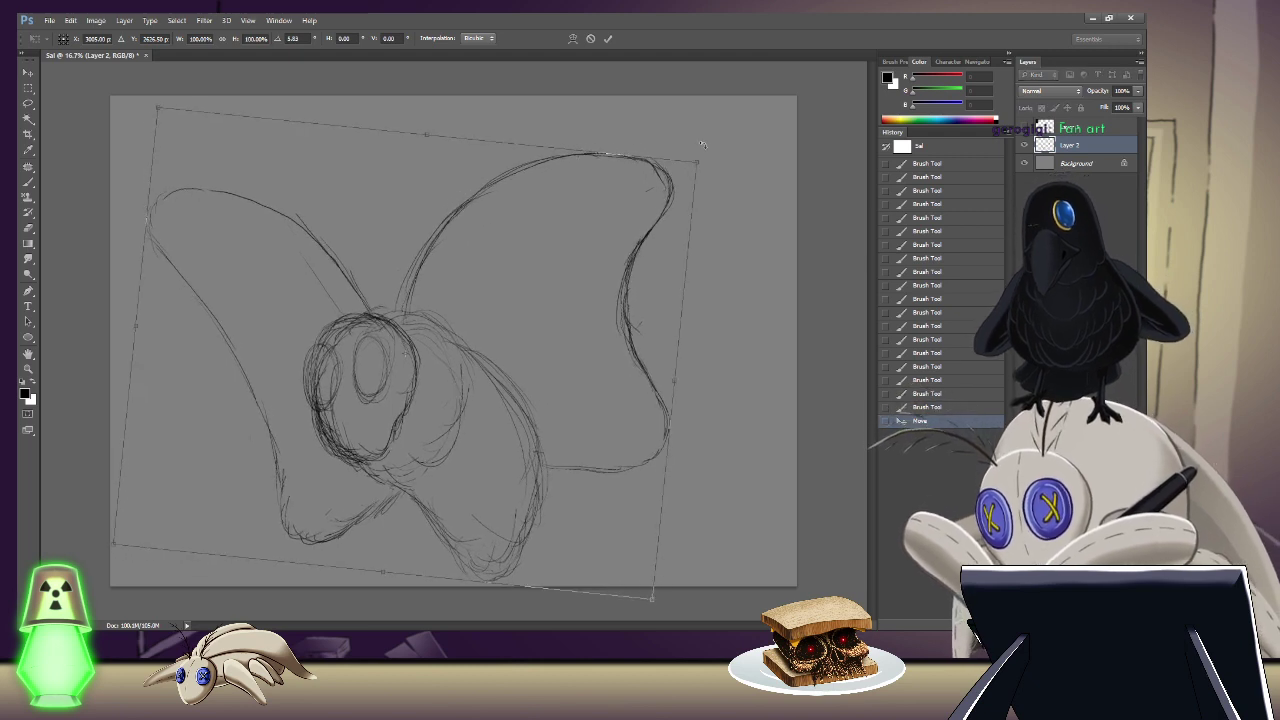
{"action": "key", "text": "Return"}
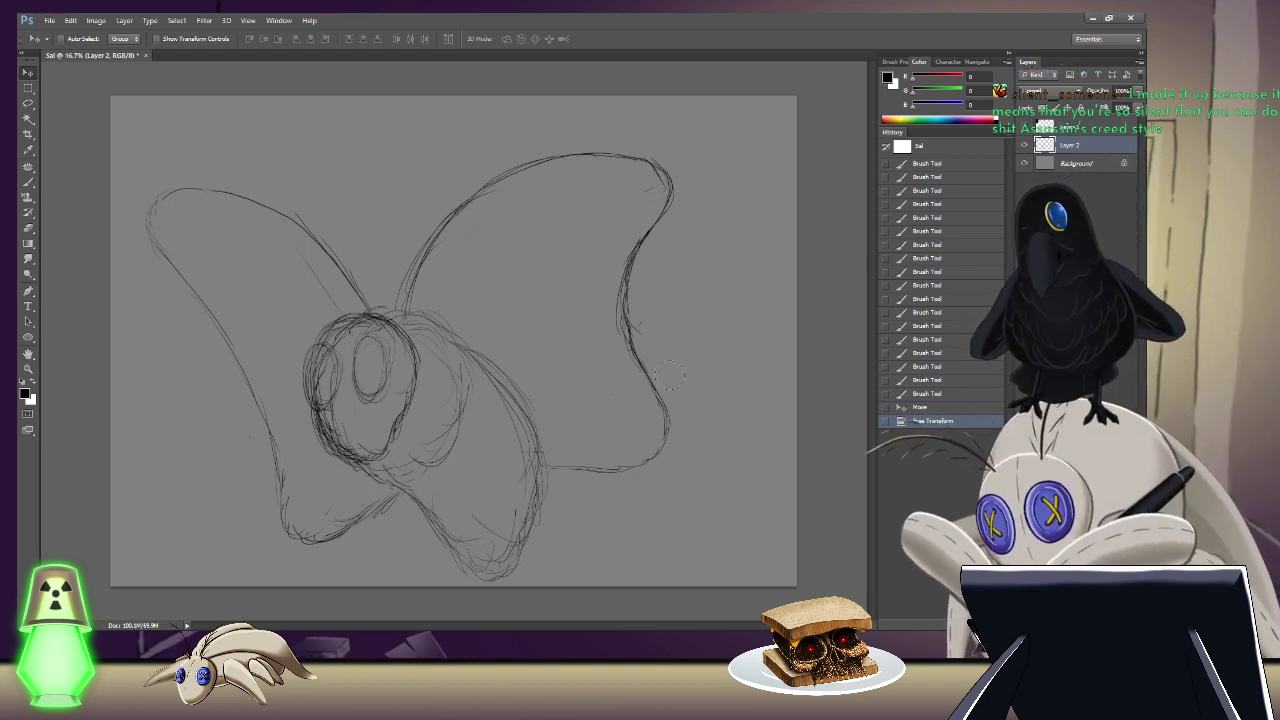
Step: Erase the right wing's upper arch and outer edge, keeping the short base stroke and the lower edge
{"action": "mouse_move", "coordinate": [675, 395]}
{"action": "left_mouse_down"}
{"action": "mouse_move", "coordinate": [636, 346]}
{"action": "mouse_move", "coordinate": [622, 282]}
{"action": "mouse_move", "coordinate": [648, 216]}
{"action": "mouse_move", "coordinate": [683, 187]}
{"action": "mouse_move", "coordinate": [662, 172]}
{"action": "mouse_move", "coordinate": [604, 156]}
{"action": "mouse_move", "coordinate": [478, 195]}
{"action": "mouse_move", "coordinate": [430, 240]}
{"action": "left_mouse_up"}
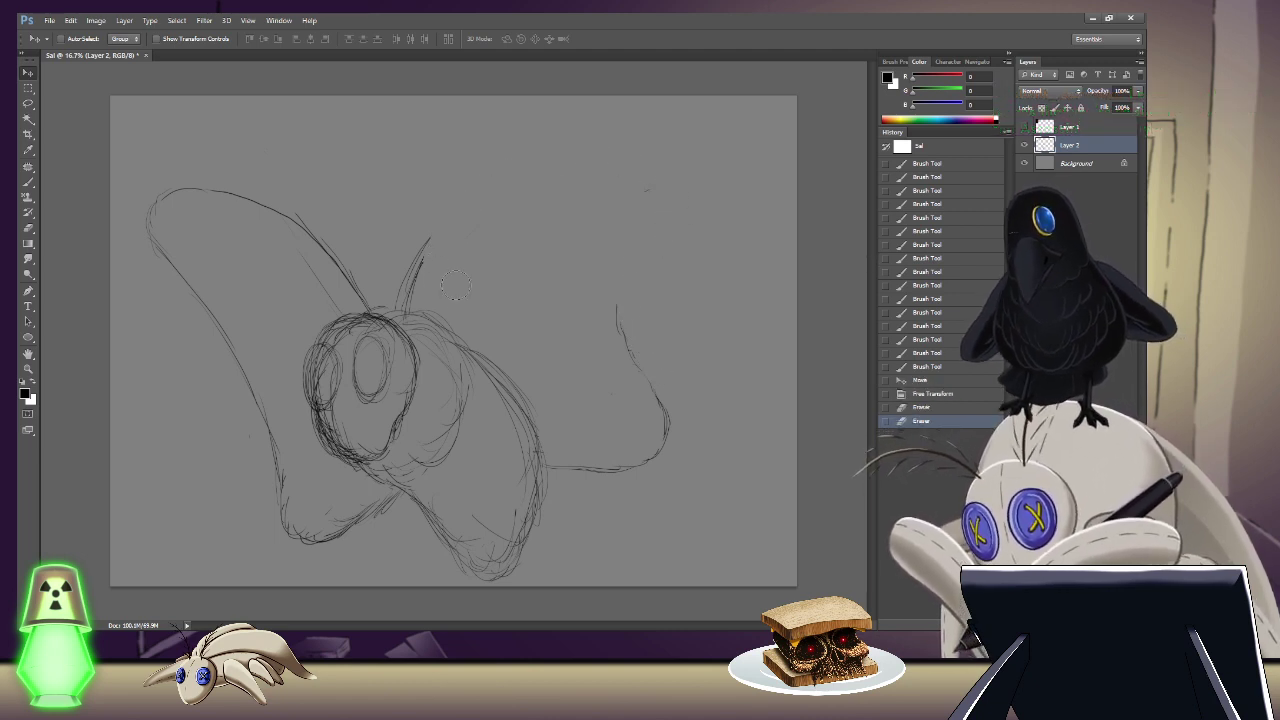
{"action": "left_click_drag", "start_coordinate": [640, 186], "coordinate": [656, 200]}
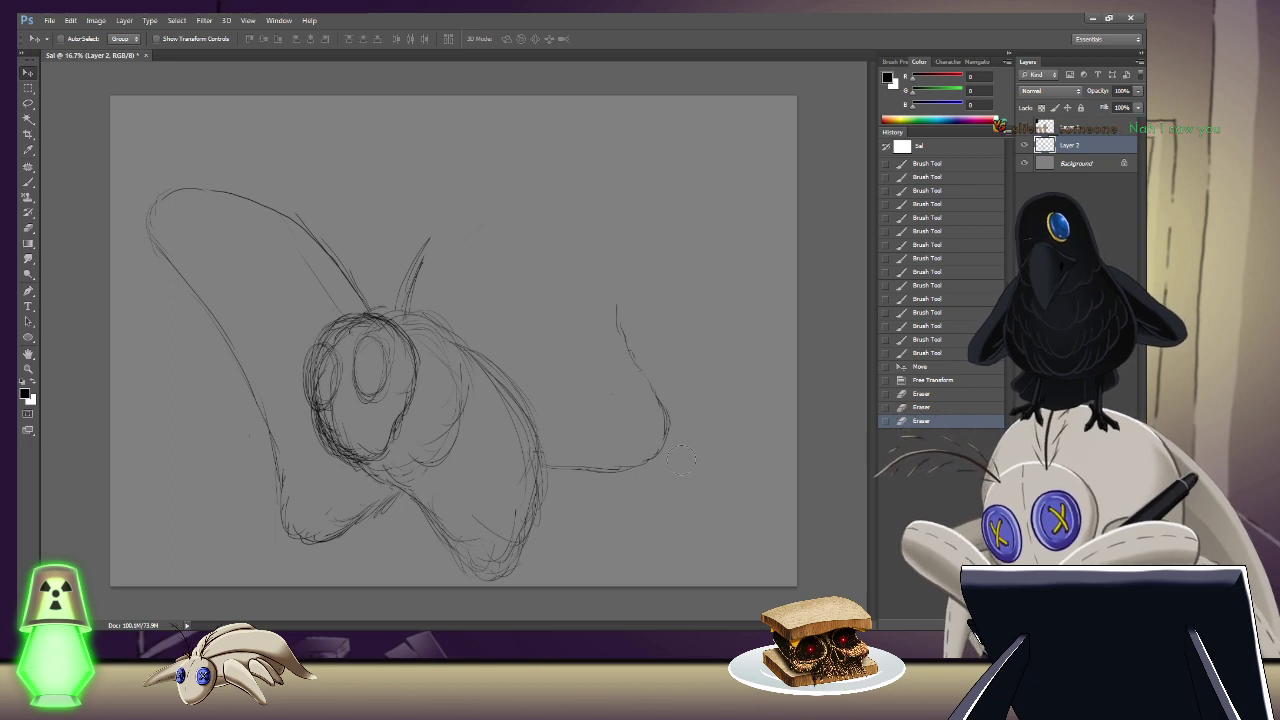
{"action": "left_click_drag", "start_coordinate": [680, 445], "coordinate": [673, 410]}
{"action": "left_click_drag", "start_coordinate": [632, 345], "coordinate": [617, 310]}
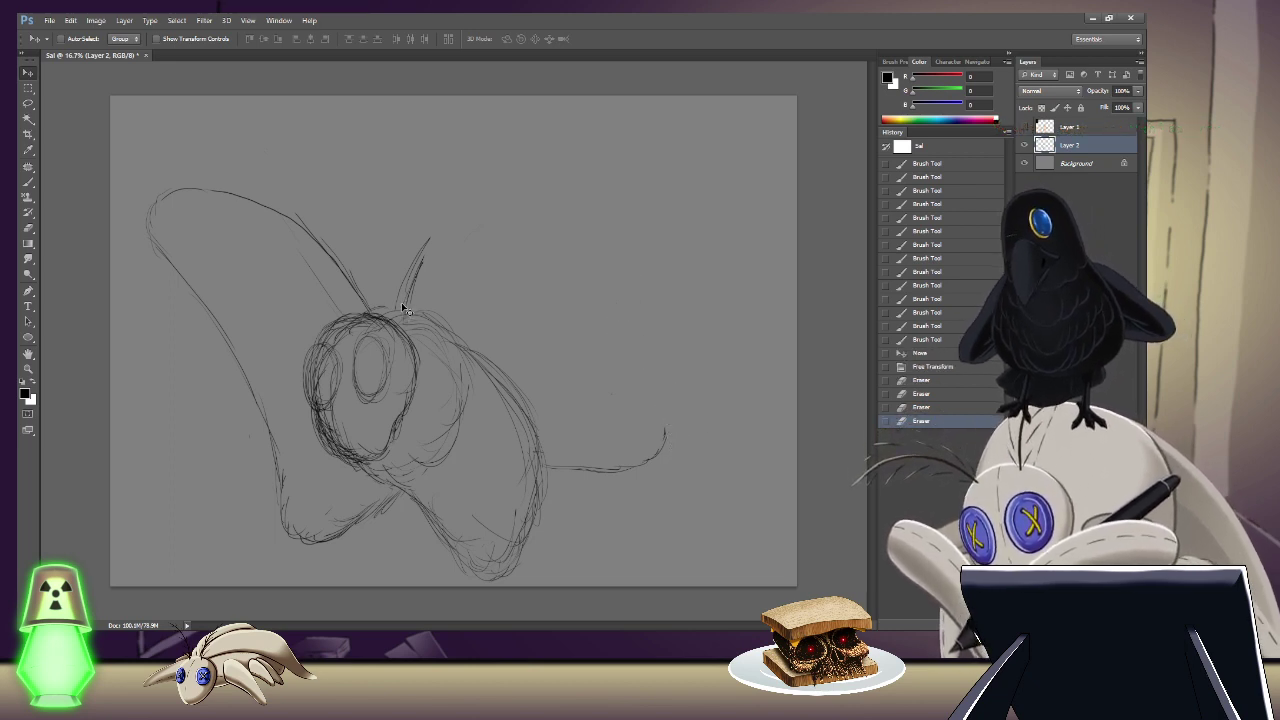
Step: Redraw the right wing taller and narrower, curving its outer edge down to the lower corner, and feather the right antenna
{"action": "key", "text": "b"}
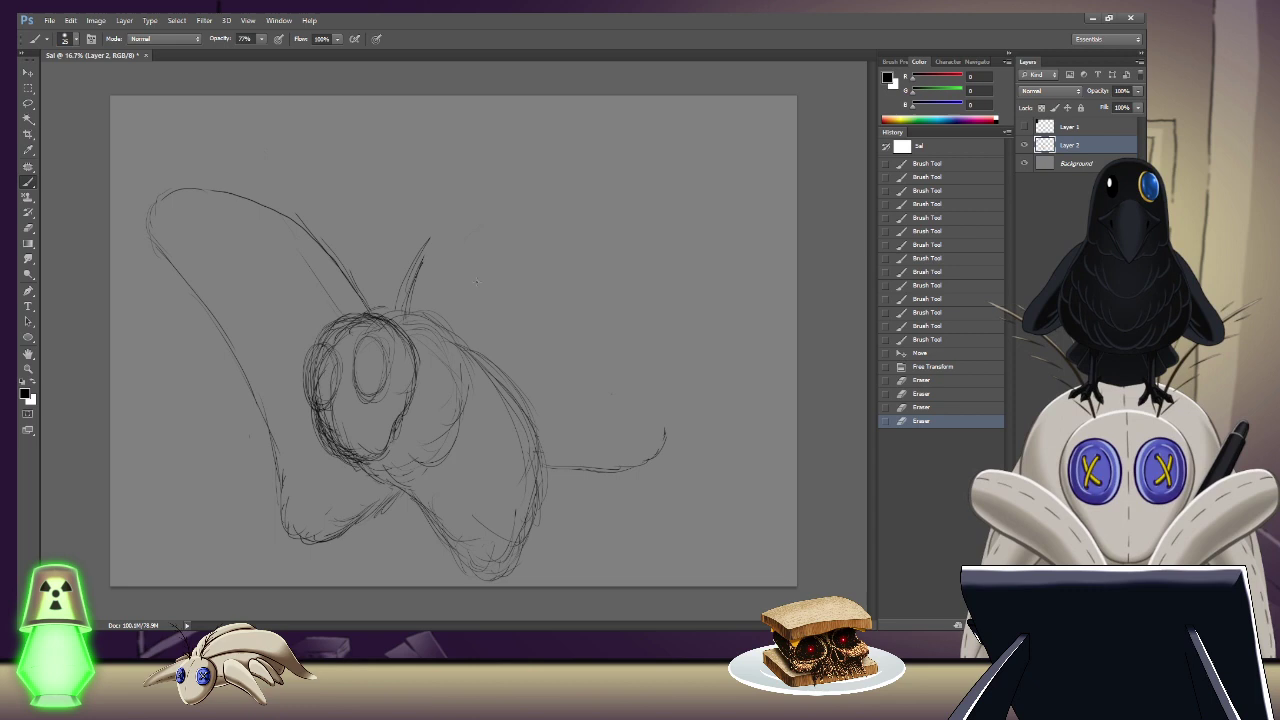
{"action": "left_click_drag", "start_coordinate": [433, 191], "coordinate": [408, 290]}
{"action": "mouse_move", "coordinate": [422, 240]}
{"action": "left_mouse_down"}
{"action": "mouse_move", "coordinate": [408, 296]}
{"action": "mouse_move", "coordinate": [452, 158]}
{"action": "mouse_move", "coordinate": [540, 110]}
{"action": "left_mouse_up"}
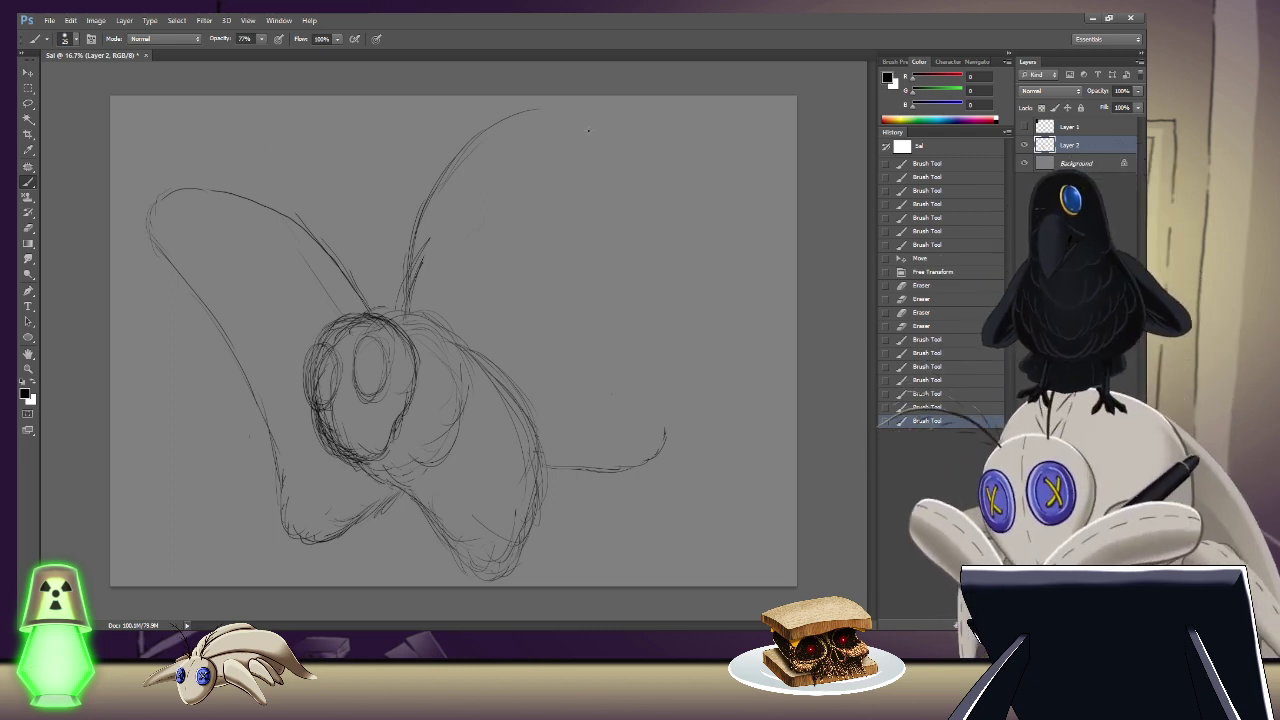
{"action": "left_click", "coordinate": [588, 115]}
{"action": "left_click_drag", "start_coordinate": [588, 115], "coordinate": [597, 285]}
{"action": "mouse_move", "coordinate": [592, 148]}
{"action": "left_mouse_down"}
{"action": "mouse_move", "coordinate": [592, 272]}
{"action": "mouse_move", "coordinate": [597, 297]}
{"action": "mouse_move", "coordinate": [582, 194]}
{"action": "mouse_move", "coordinate": [607, 348]}
{"action": "mouse_move", "coordinate": [645, 400]}
{"action": "left_mouse_up"}
{"action": "left_click_drag", "start_coordinate": [642, 396], "coordinate": [664, 432]}
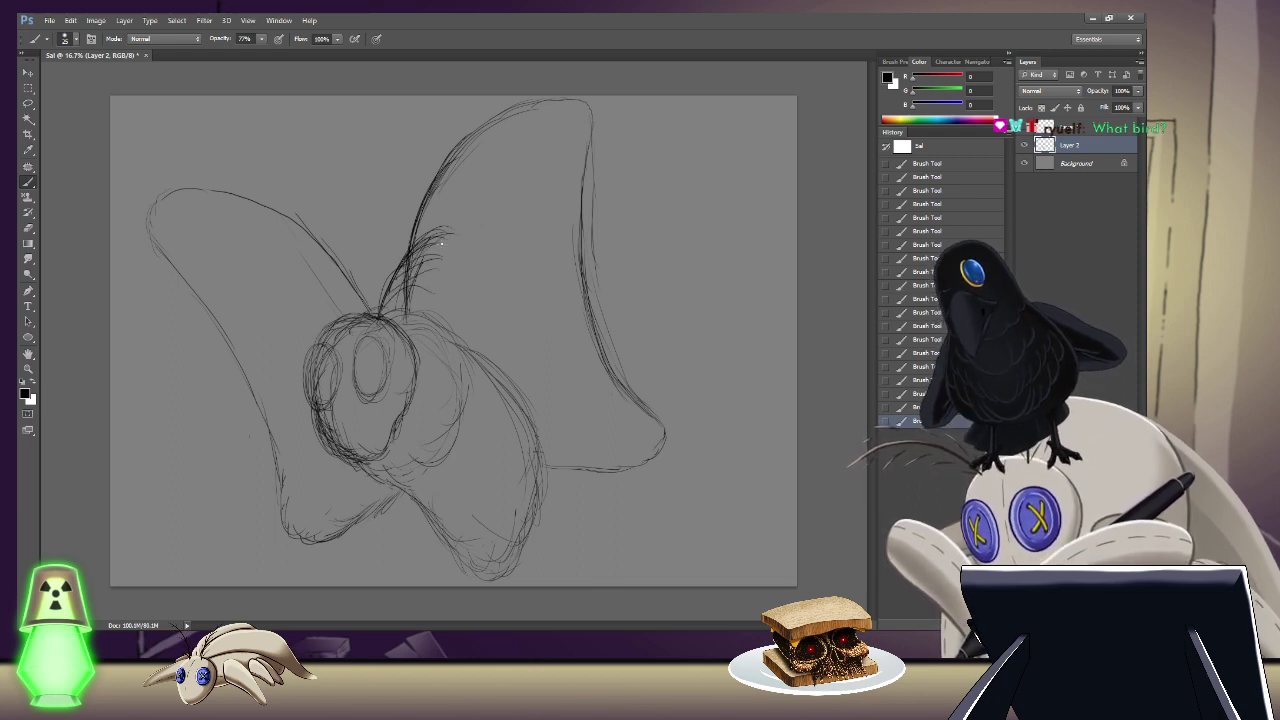
{"action": "left_click_drag", "start_coordinate": [440, 237], "coordinate": [456, 240]}
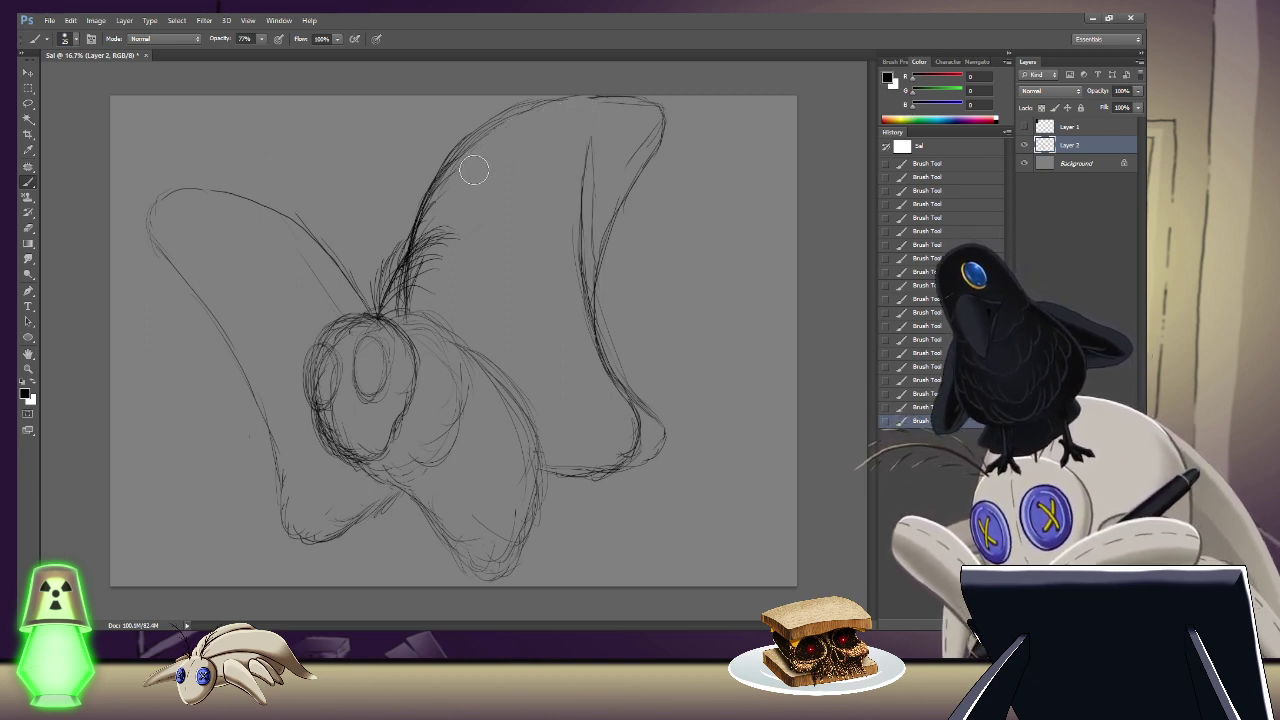
Step: Erase the surplus inner line along the right wing's outer edge and set the brush opacity to 100%
{"action": "key", "text": "e"}
{"action": "left_click_drag", "start_coordinate": [590, 136], "coordinate": [585, 200]}
{"action": "left_click_drag", "start_coordinate": [586, 195], "coordinate": [600, 360]}
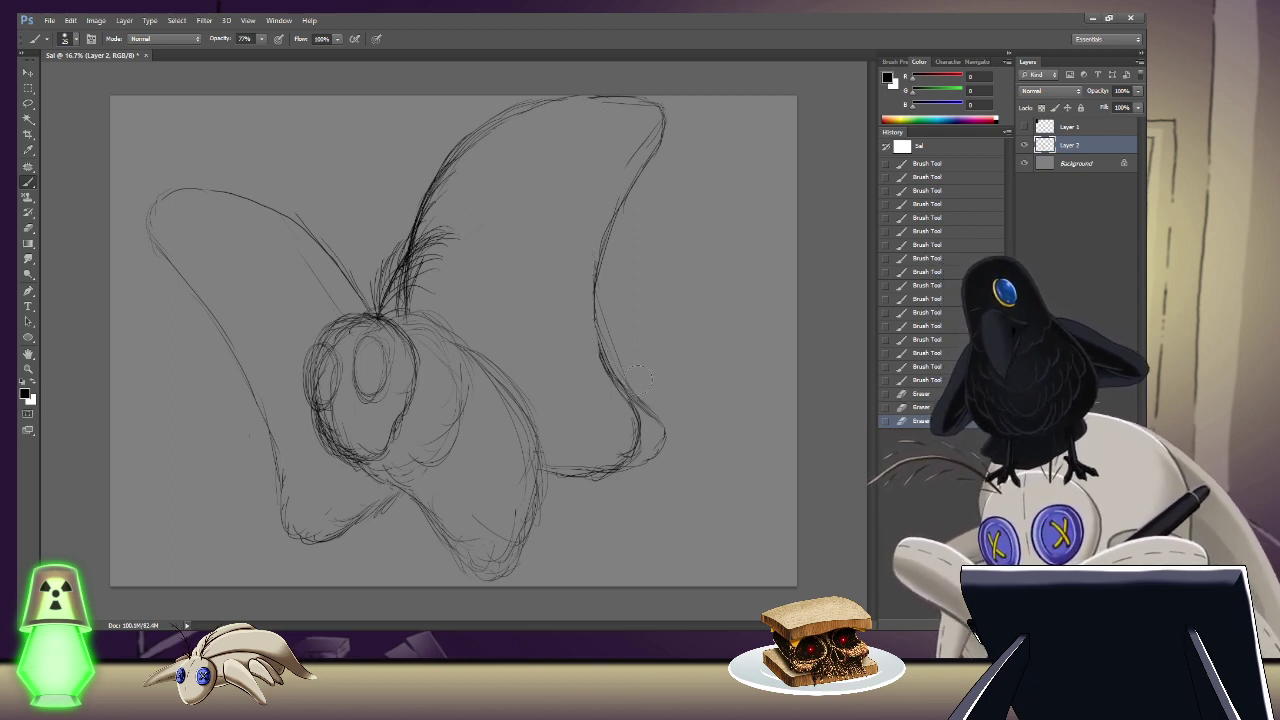
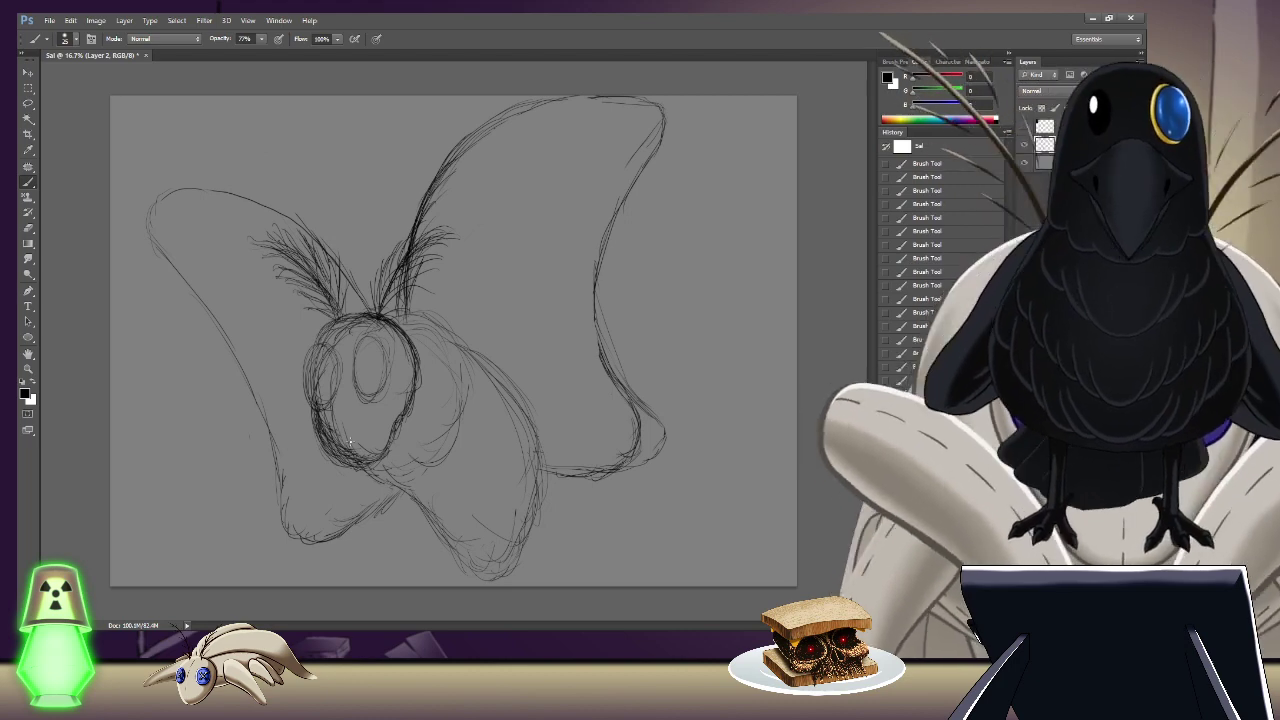
{"action": "key", "text": "0"}
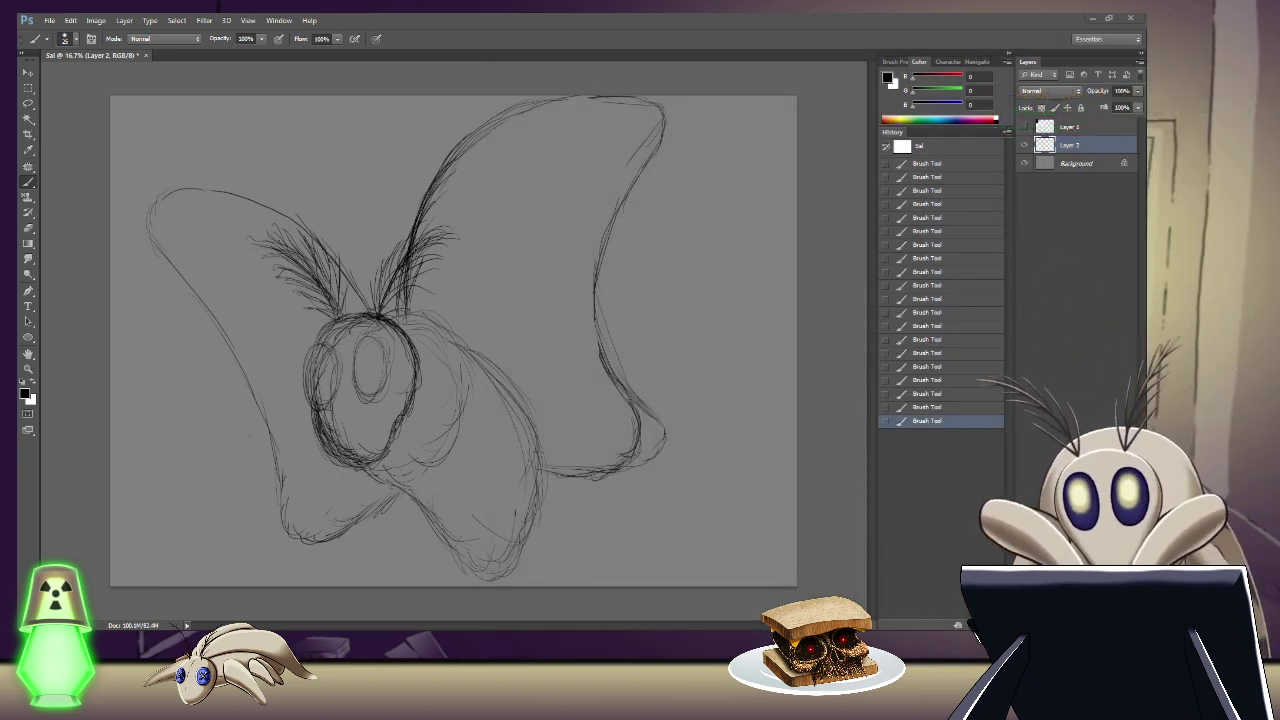
Step: Switch to the avatar overlay and load the Live2D item Invaa from the item list
{"action": "scroll", "coordinate": [728, 388], "scroll_direction": "down", "scroll_amount": 10}
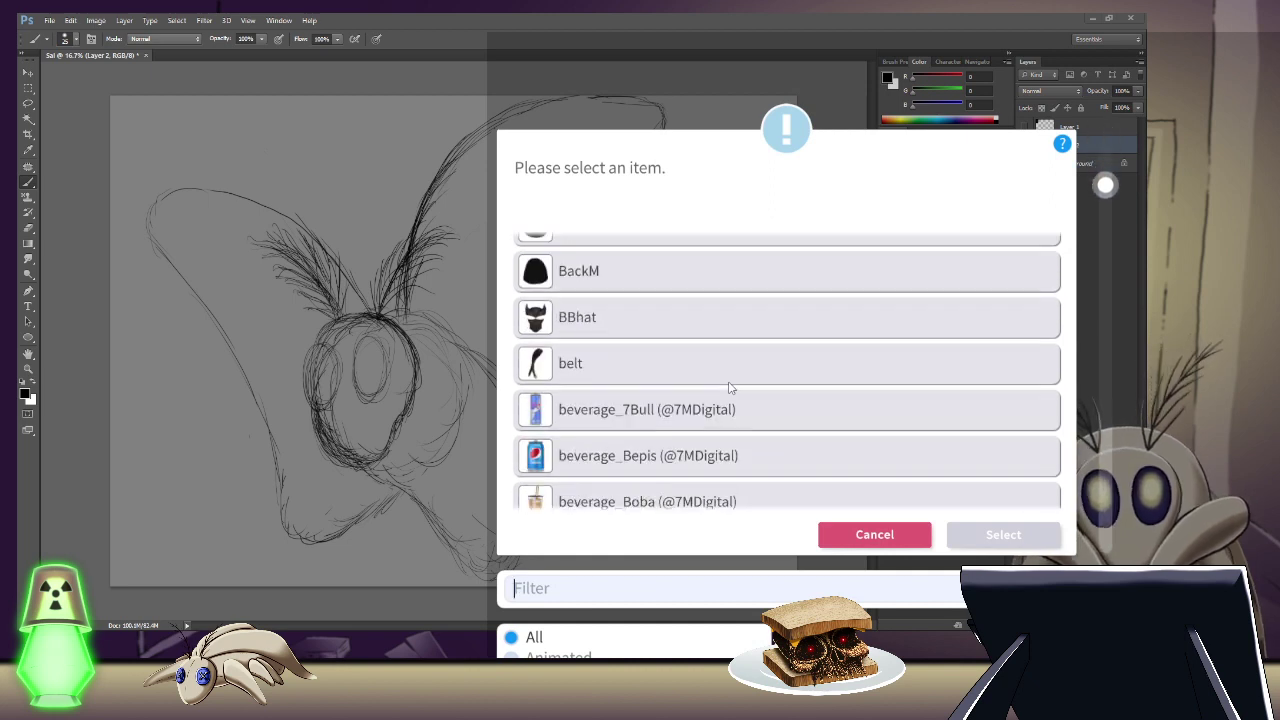
{"action": "scroll", "coordinate": [728, 388], "scroll_direction": "down", "scroll_amount": 3}
{"action": "scroll", "coordinate": [680, 448], "scroll_direction": "down", "scroll_amount": 10}
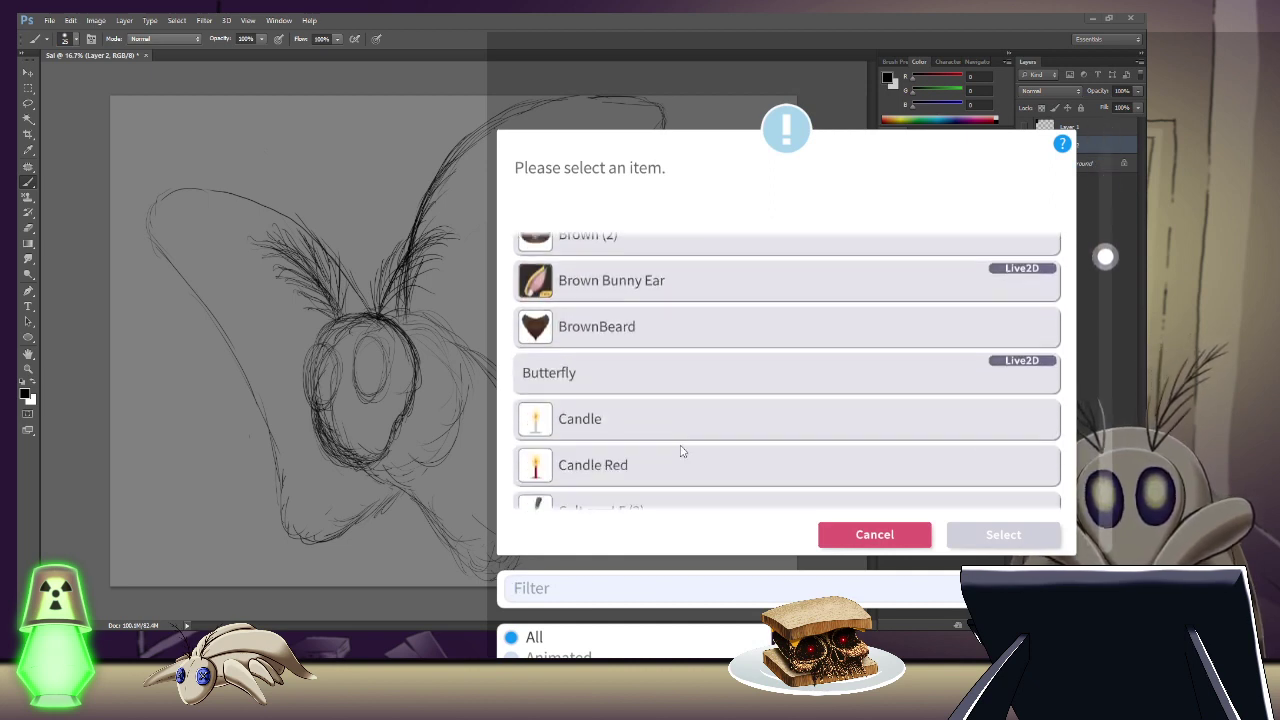
{"action": "scroll", "coordinate": [680, 448], "scroll_direction": "down", "scroll_amount": 12}
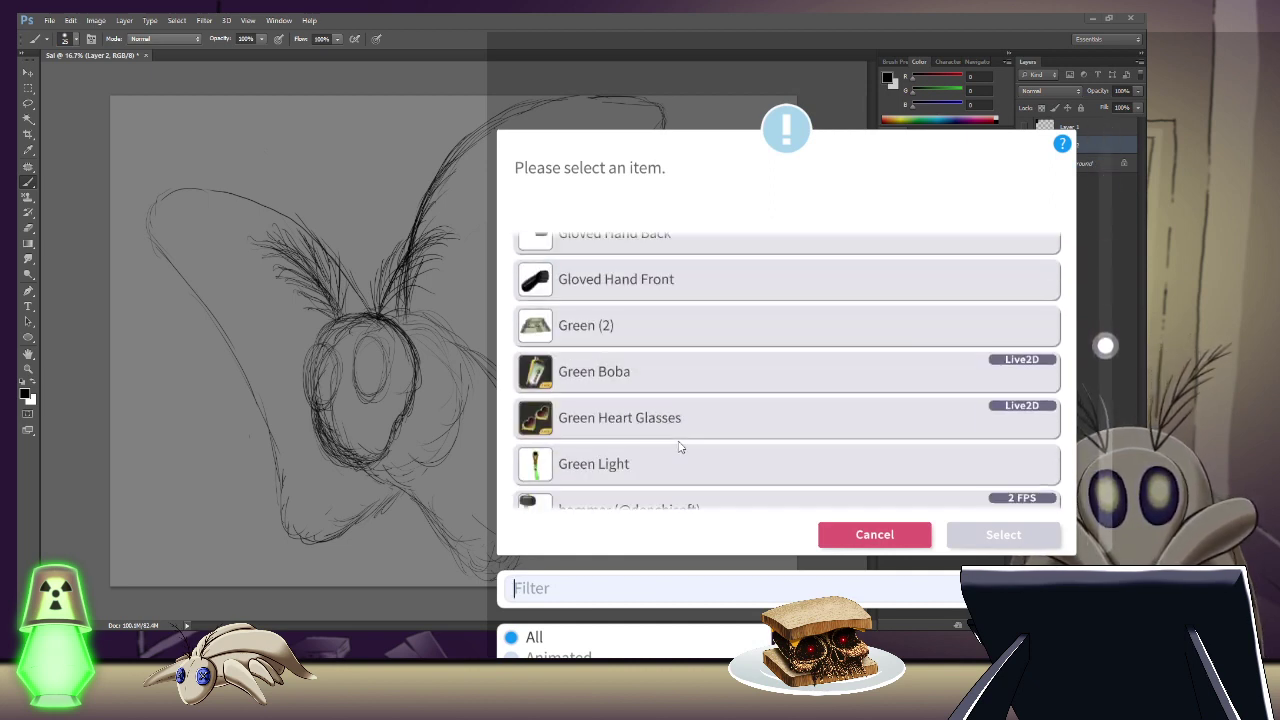
{"action": "scroll", "coordinate": [680, 448], "scroll_direction": "down", "scroll_amount": 4}
{"action": "left_click", "coordinate": [669, 381]}
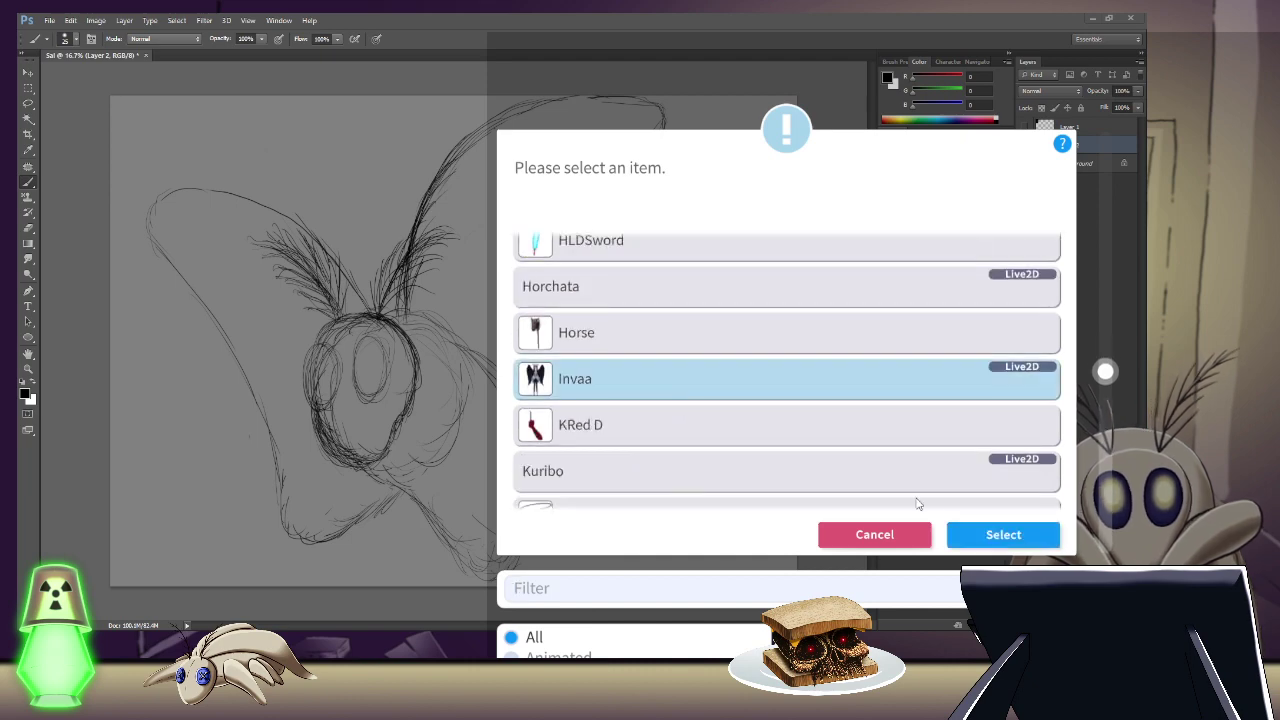
{"action": "left_click", "coordinate": [977, 538]}
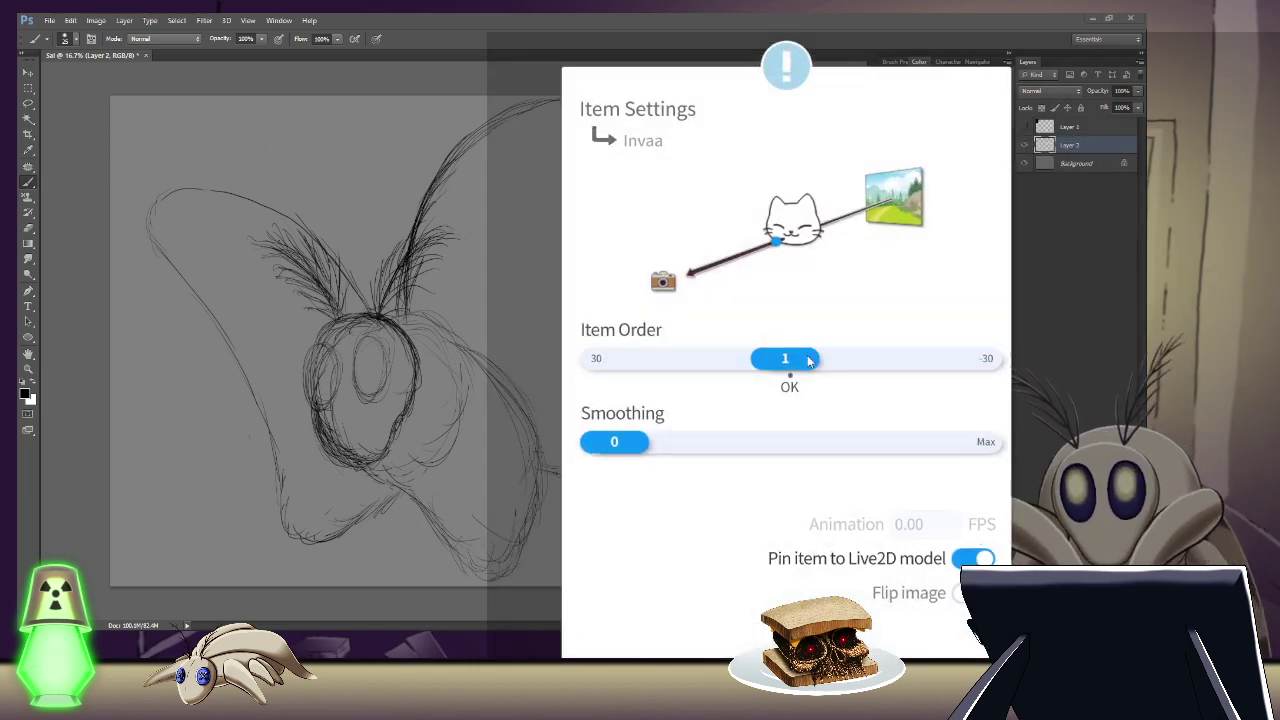
Step: Set Invaa's item order to -2 and place the figure behind the moth avatar
{"action": "left_click_drag", "start_coordinate": [828, 364], "coordinate": [835, 364]}
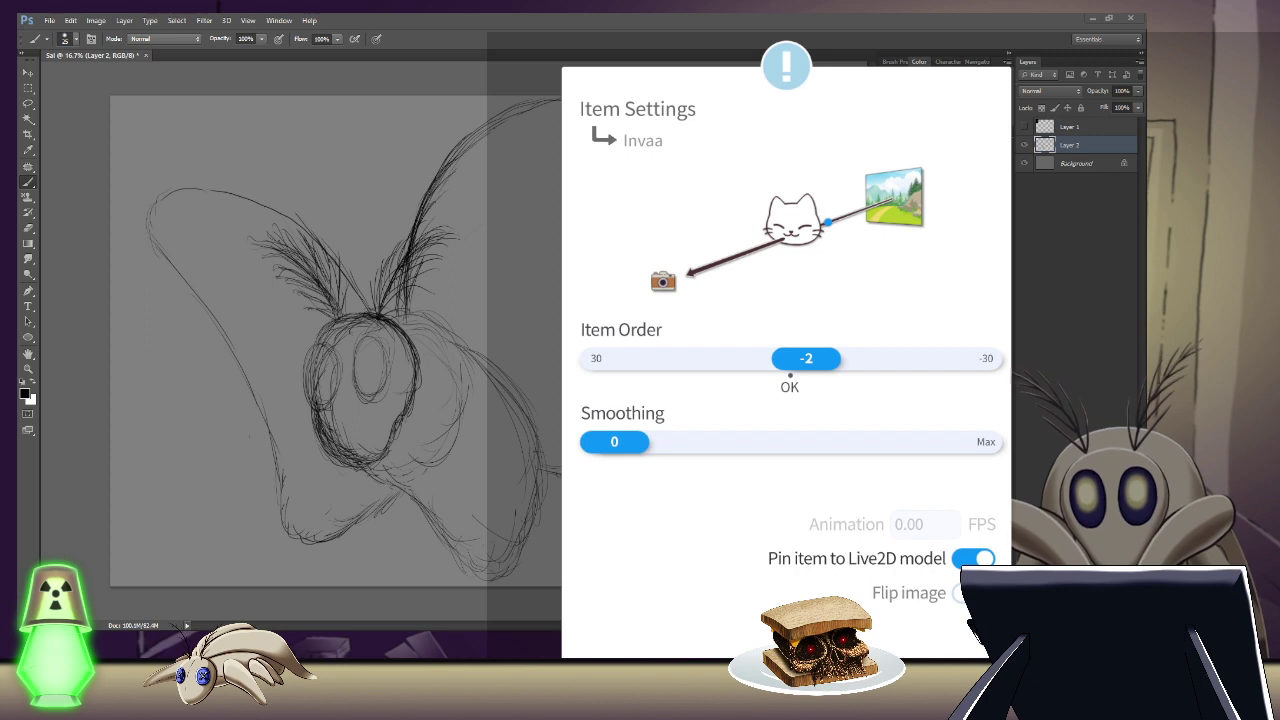
{"action": "left_click", "coordinate": [789, 386]}
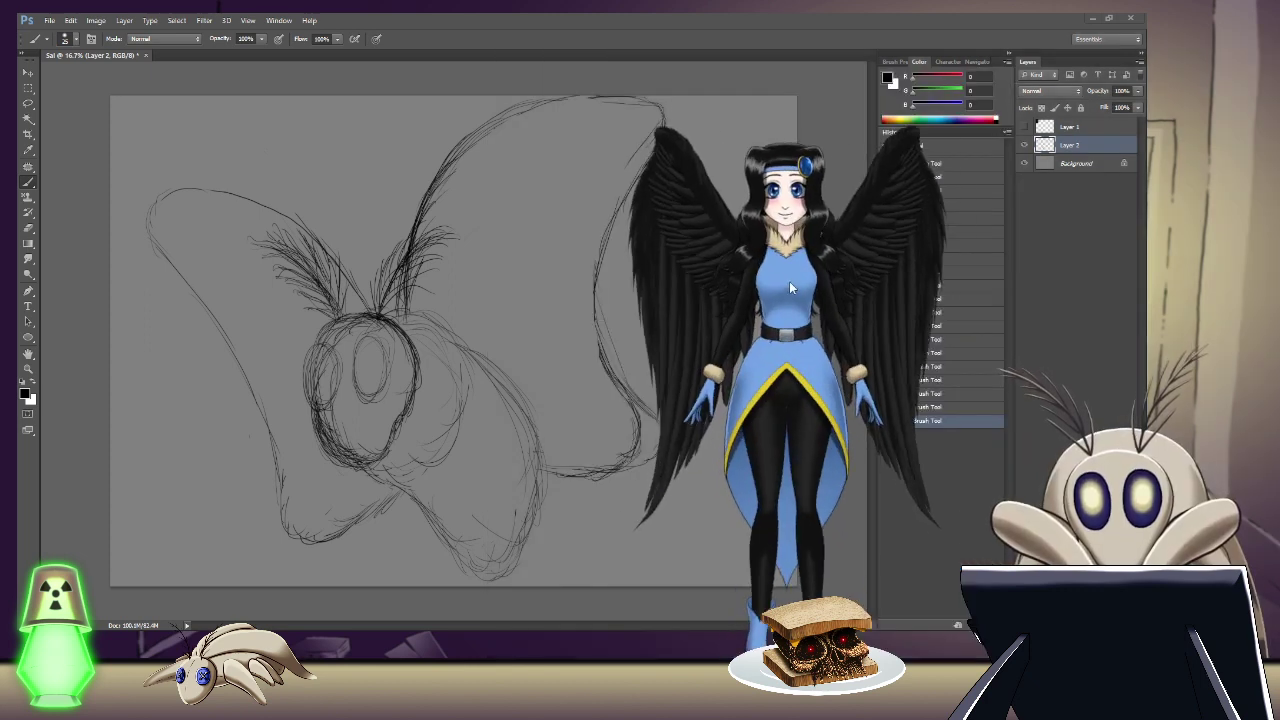
{"action": "left_click_drag", "start_coordinate": [1013, 314], "coordinate": [1167, 350]}
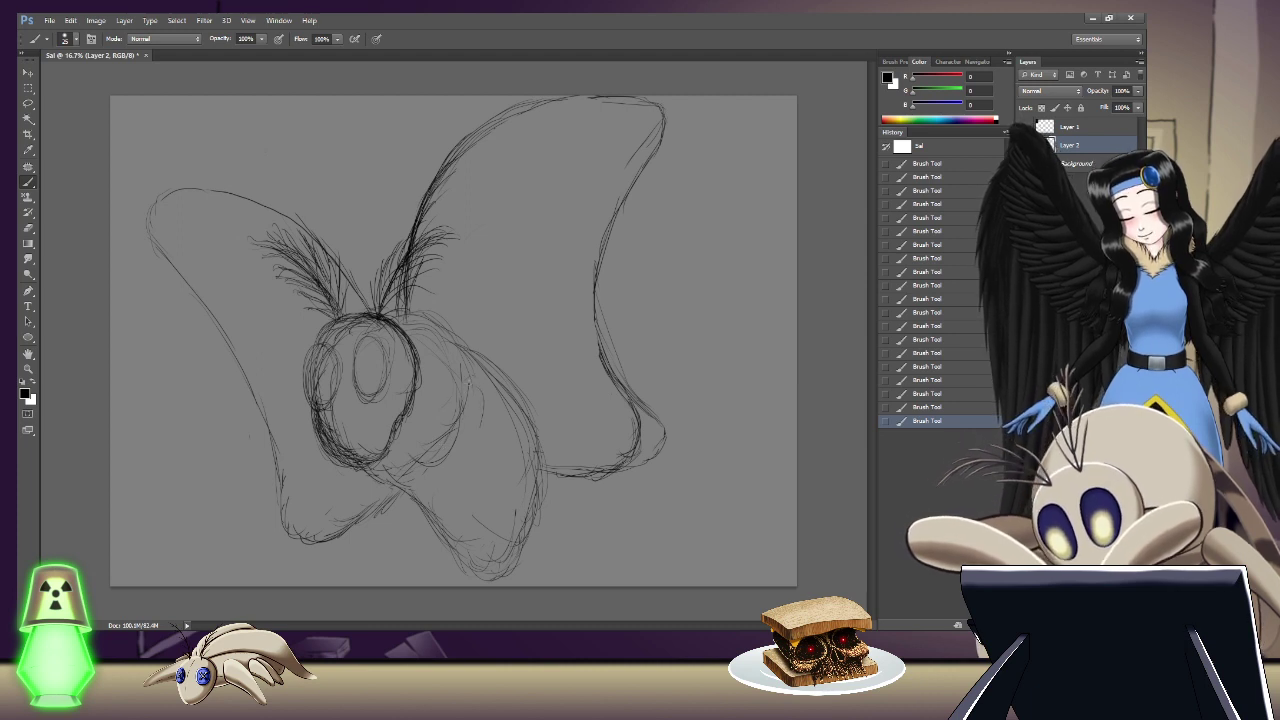
Step: Sketch a bent front leg on the right of the moth's head, reaching from the body to below the chin
{"action": "mouse_move", "coordinate": [493, 432]}
{"action": "left_mouse_down"}
{"action": "mouse_move", "coordinate": [484, 390]}
{"action": "mouse_move", "coordinate": [494, 440]}
{"action": "left_mouse_up"}
{"action": "mouse_move", "coordinate": [464, 386]}
{"action": "left_mouse_down"}
{"action": "mouse_move", "coordinate": [421, 468]}
{"action": "mouse_move", "coordinate": [441, 400]}
{"action": "mouse_move", "coordinate": [389, 489]}
{"action": "mouse_move", "coordinate": [389, 477]}
{"action": "mouse_move", "coordinate": [393, 539]}
{"action": "mouse_move", "coordinate": [388, 470]}
{"action": "left_mouse_up"}
{"action": "mouse_move", "coordinate": [430, 408]}
{"action": "left_mouse_down"}
{"action": "mouse_move", "coordinate": [400, 440]}
{"action": "mouse_move", "coordinate": [450, 402]}
{"action": "left_mouse_up"}
{"action": "left_click_drag", "start_coordinate": [420, 414], "coordinate": [402, 444]}
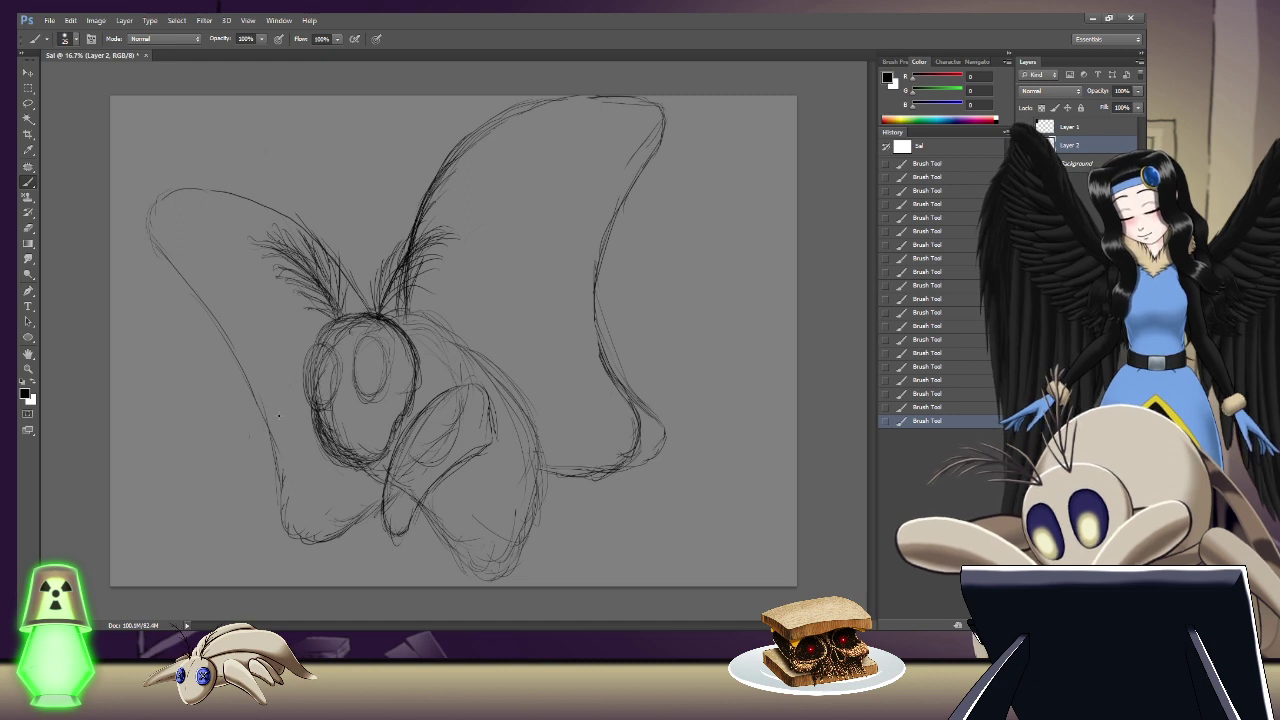
Step: Sketch the other front leg on the left of the head, from beside the left eye down to a rounded foot
{"action": "left_click_drag", "start_coordinate": [284, 390], "coordinate": [305, 472]}
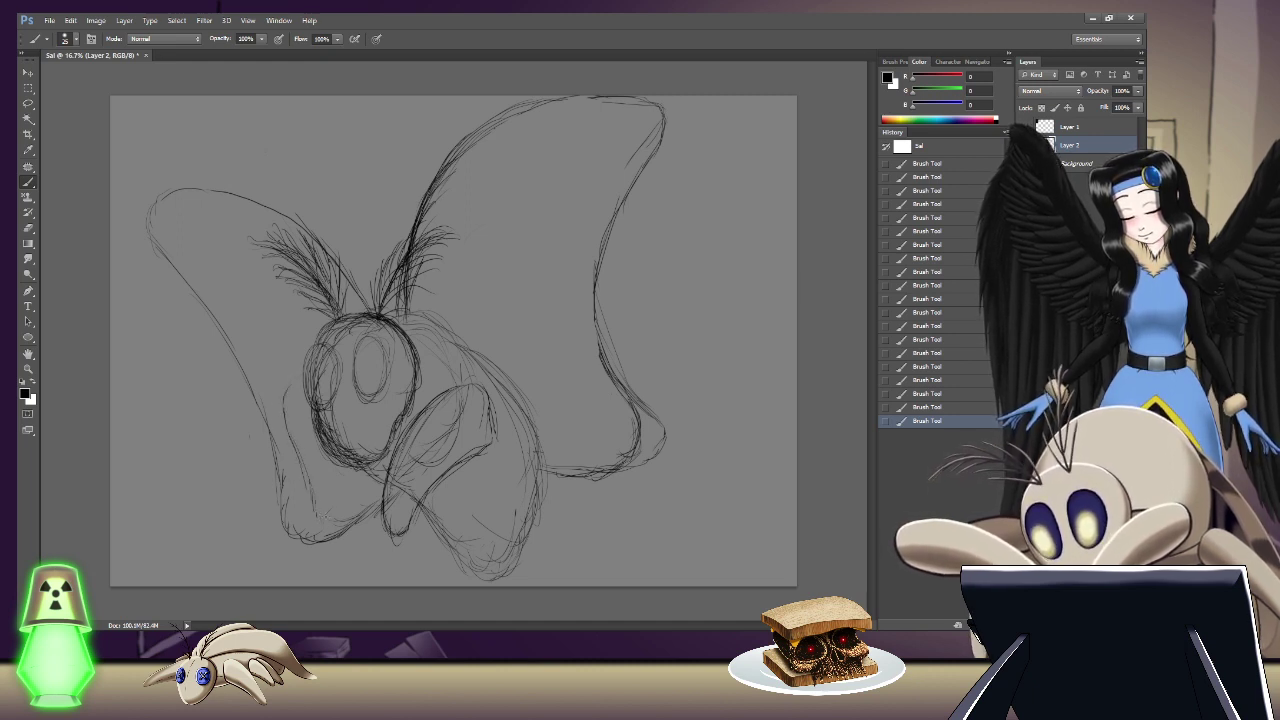
{"action": "mouse_move", "coordinate": [337, 506]}
{"action": "left_mouse_down"}
{"action": "mouse_move", "coordinate": [333, 528]}
{"action": "mouse_move", "coordinate": [342, 480]}
{"action": "left_mouse_up"}
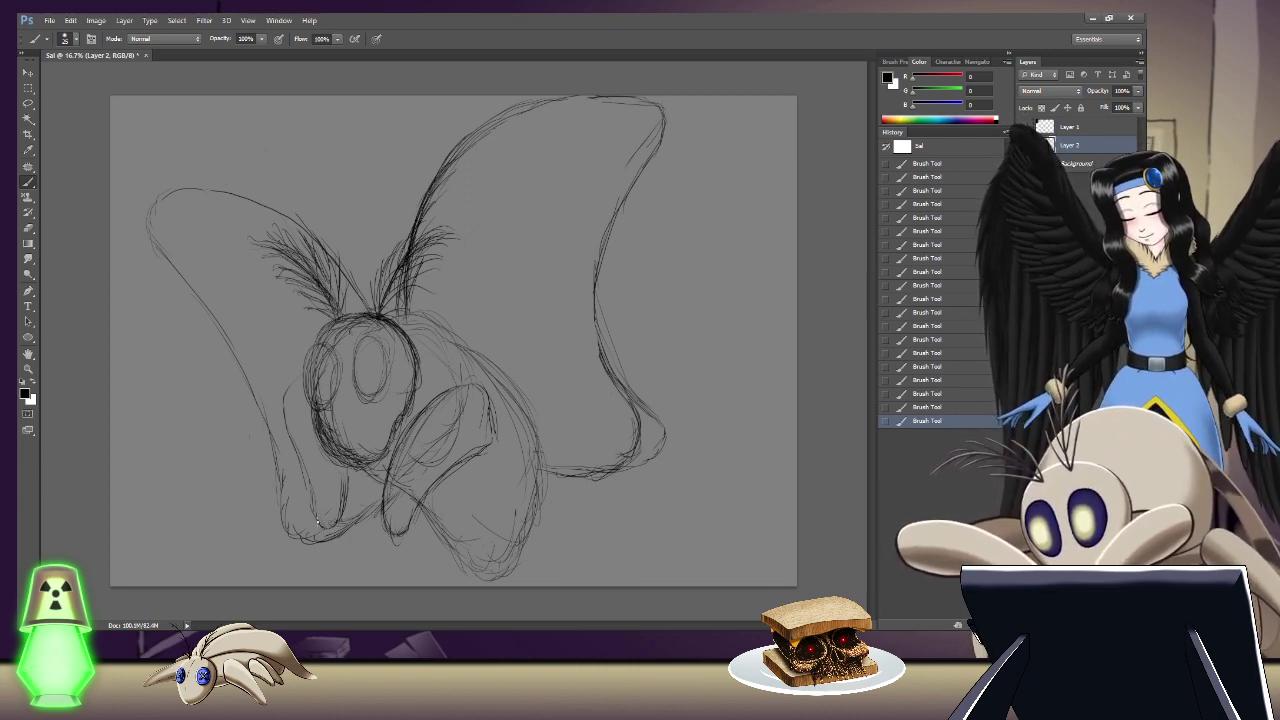
{"action": "left_click_drag", "start_coordinate": [318, 524], "coordinate": [287, 420]}
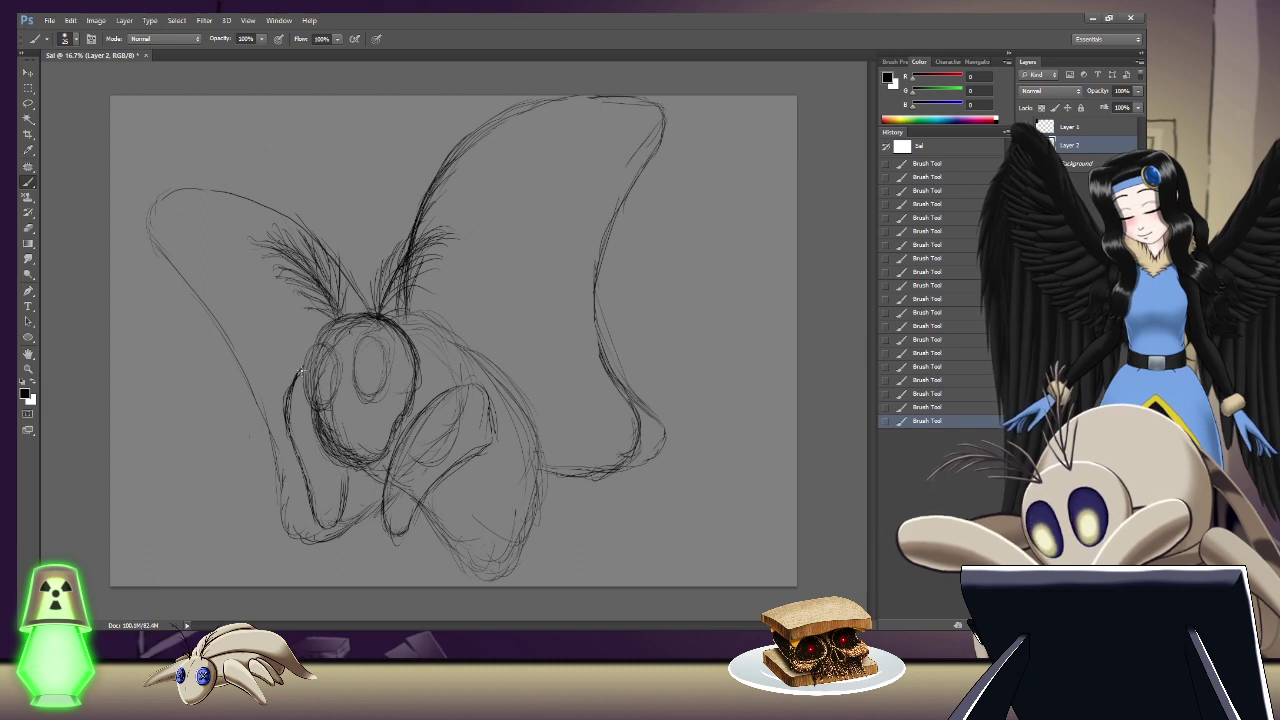
{"action": "mouse_move", "coordinate": [299, 377]}
{"action": "left_mouse_down"}
{"action": "mouse_move", "coordinate": [284, 432]}
{"action": "mouse_move", "coordinate": [284, 412]}
{"action": "left_mouse_up"}
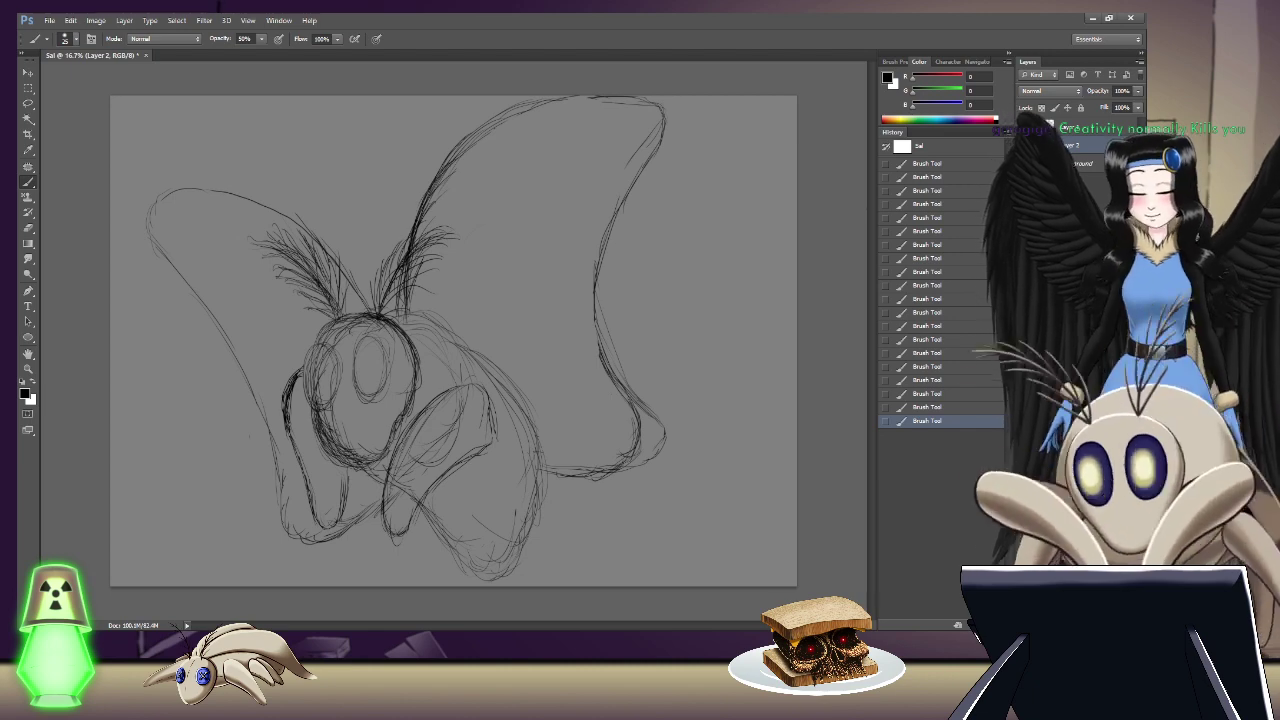
Step: Erase the right wing's upper arch and tip, and clean away the stray lines around its outer edge and lower corner
{"action": "mouse_move", "coordinate": [418, 208]}
{"action": "left_mouse_down"}
{"action": "mouse_move", "coordinate": [468, 140]}
{"action": "mouse_move", "coordinate": [514, 108]}
{"action": "mouse_move", "coordinate": [585, 90]}
{"action": "mouse_move", "coordinate": [660, 103]}
{"action": "mouse_move", "coordinate": [665, 118]}
{"action": "mouse_move", "coordinate": [652, 158]}
{"action": "mouse_move", "coordinate": [607, 177]}
{"action": "mouse_move", "coordinate": [635, 185]}
{"action": "mouse_move", "coordinate": [630, 225]}
{"action": "mouse_move", "coordinate": [613, 232]}
{"action": "left_mouse_up"}
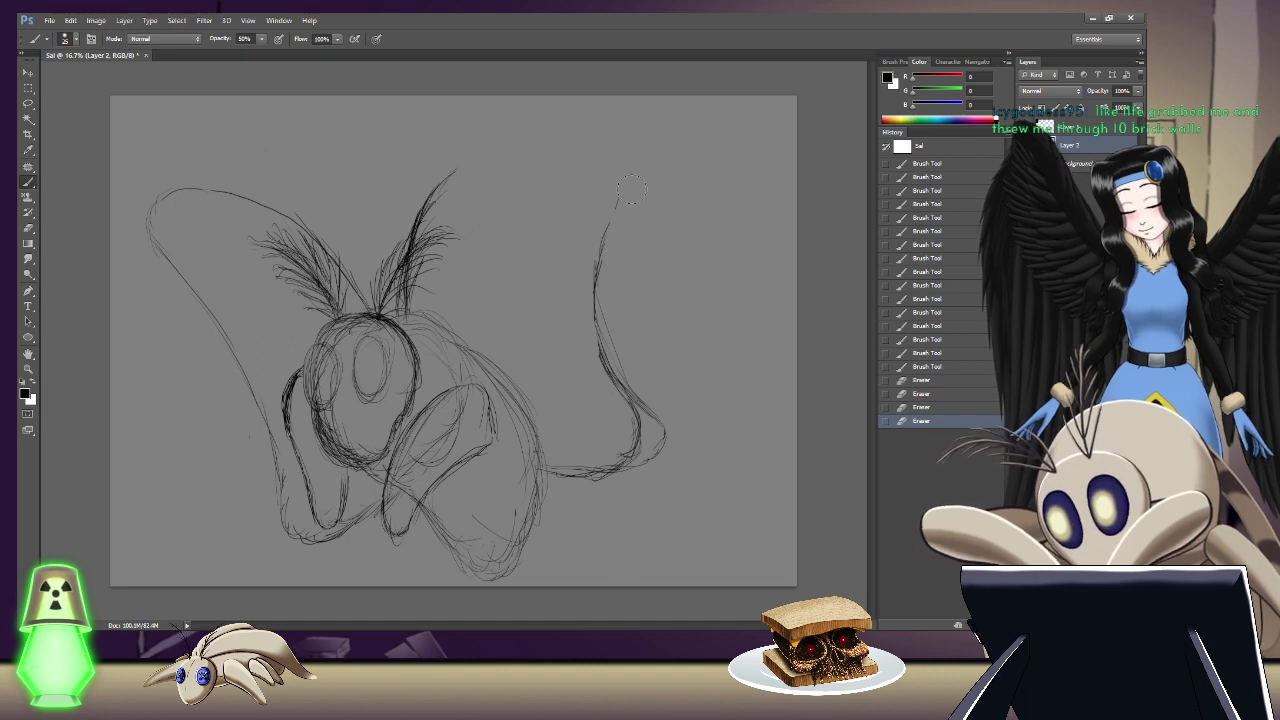
{"action": "mouse_move", "coordinate": [612, 222]}
{"action": "left_mouse_down"}
{"action": "mouse_move", "coordinate": [600, 275]}
{"action": "mouse_move", "coordinate": [612, 352]}
{"action": "left_mouse_up"}
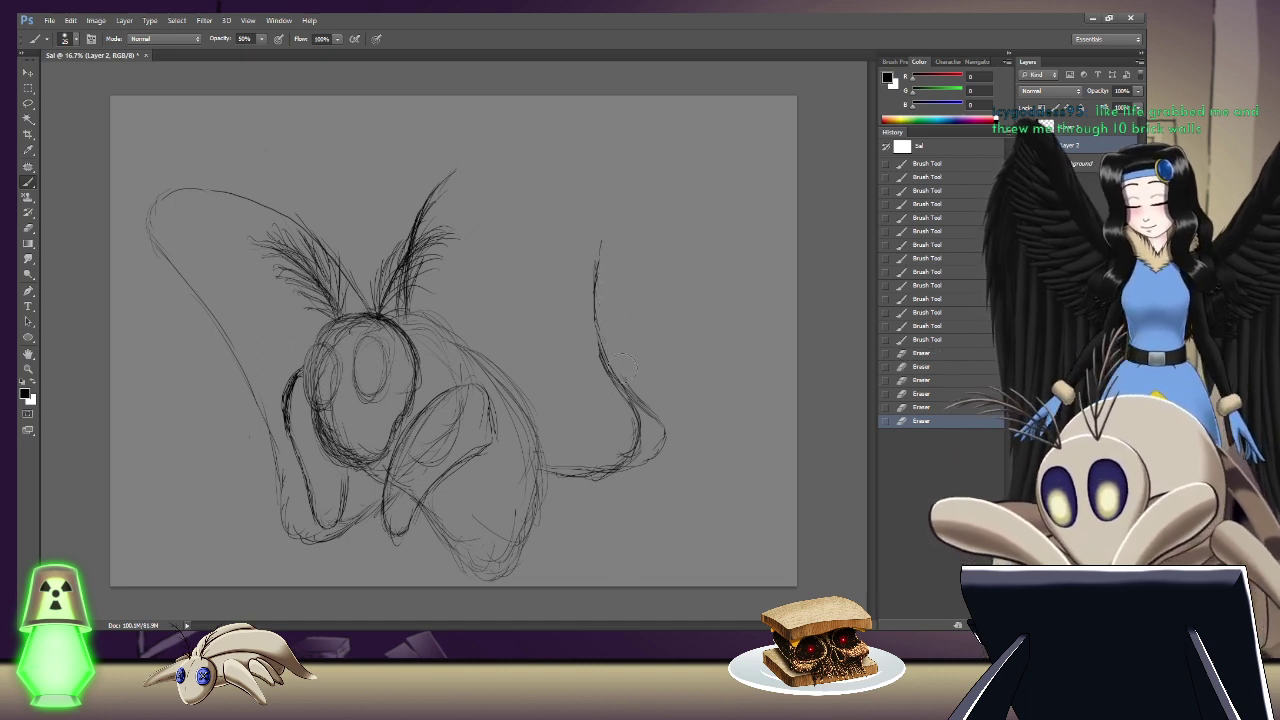
{"action": "left_click_drag", "start_coordinate": [630, 370], "coordinate": [673, 460]}
{"action": "mouse_move", "coordinate": [565, 500]}
{"action": "left_mouse_down"}
{"action": "mouse_move", "coordinate": [580, 480]}
{"action": "mouse_move", "coordinate": [614, 474]}
{"action": "mouse_move", "coordinate": [616, 492]}
{"action": "mouse_move", "coordinate": [588, 497]}
{"action": "mouse_move", "coordinate": [617, 500]}
{"action": "left_mouse_up"}
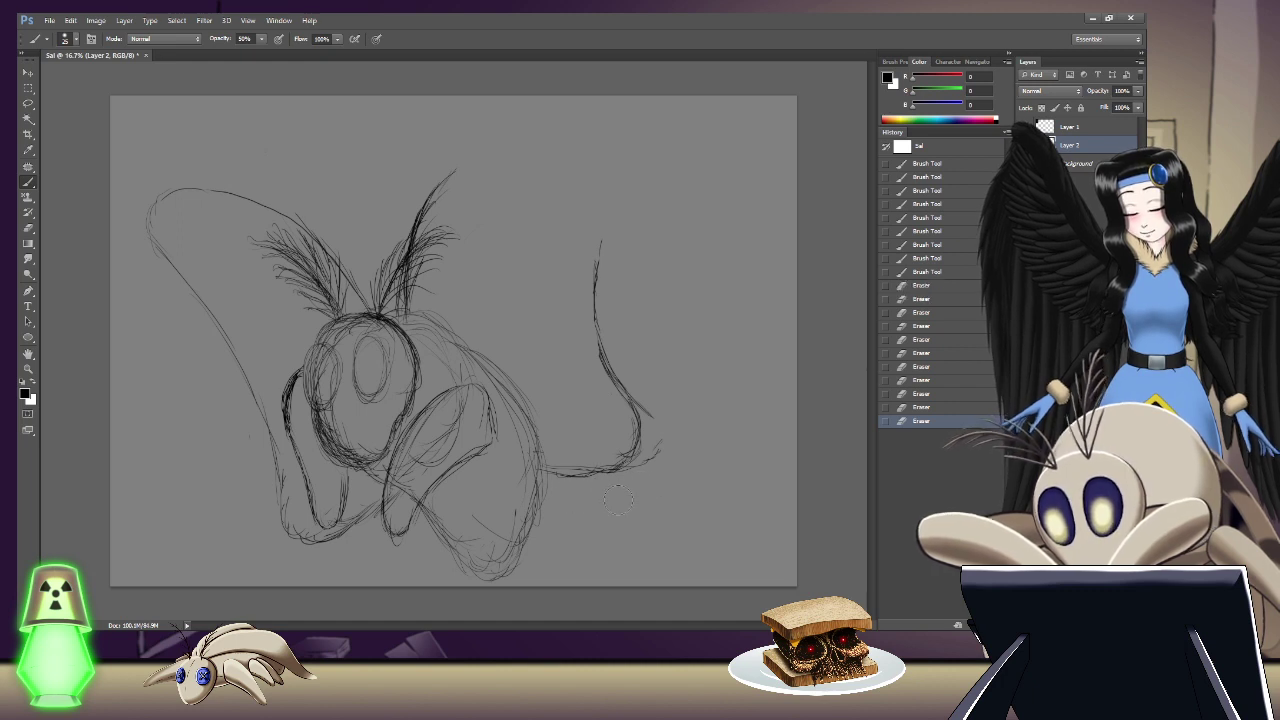
Step: Redraw the right wing's lower edge and rounded lower corner, then erase the stray marks around the corner
{"action": "key", "text": "b"}
{"action": "mouse_move", "coordinate": [552, 470]}
{"action": "left_mouse_down"}
{"action": "mouse_move", "coordinate": [536, 476]}
{"action": "mouse_move", "coordinate": [653, 458]}
{"action": "mouse_move", "coordinate": [662, 420]}
{"action": "mouse_move", "coordinate": [651, 411]}
{"action": "left_mouse_up"}
{"action": "left_click_drag", "start_coordinate": [650, 410], "coordinate": [641, 395]}
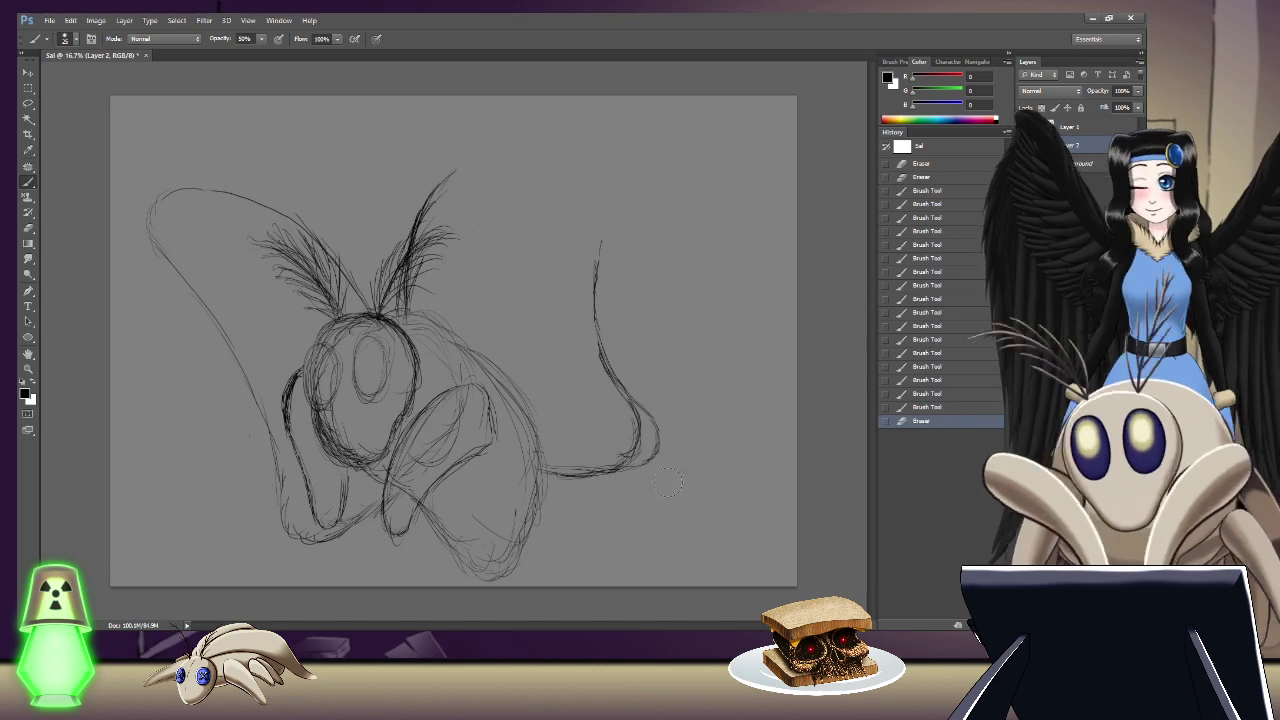
{"action": "left_click_drag", "start_coordinate": [665, 482], "coordinate": [589, 357]}
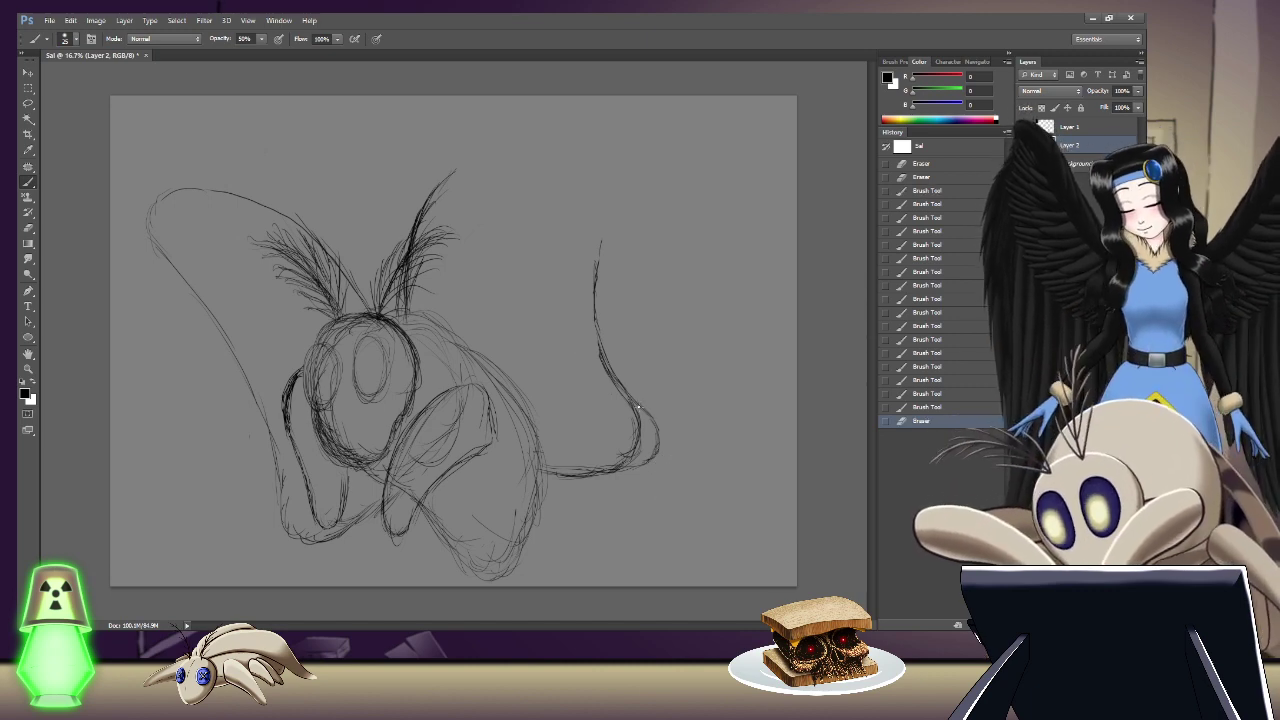
Step: Strengthen the right wing's outer edge and extend it upward in a nearly vertical line
{"action": "left_click_drag", "start_coordinate": [598, 322], "coordinate": [604, 350]}
{"action": "left_click_drag", "start_coordinate": [600, 330], "coordinate": [612, 380]}
{"action": "mouse_move", "coordinate": [604, 250]}
{"action": "left_mouse_down"}
{"action": "mouse_move", "coordinate": [598, 300]}
{"action": "mouse_move", "coordinate": [596, 280]}
{"action": "left_mouse_up"}
{"action": "left_click_drag", "start_coordinate": [602, 240], "coordinate": [597, 290]}
{"action": "left_click_drag", "start_coordinate": [604, 215], "coordinate": [600, 250]}
{"action": "left_click_drag", "start_coordinate": [606, 190], "coordinate": [601, 230]}
{"action": "left_click_drag", "start_coordinate": [605, 200], "coordinate": [598, 260]}
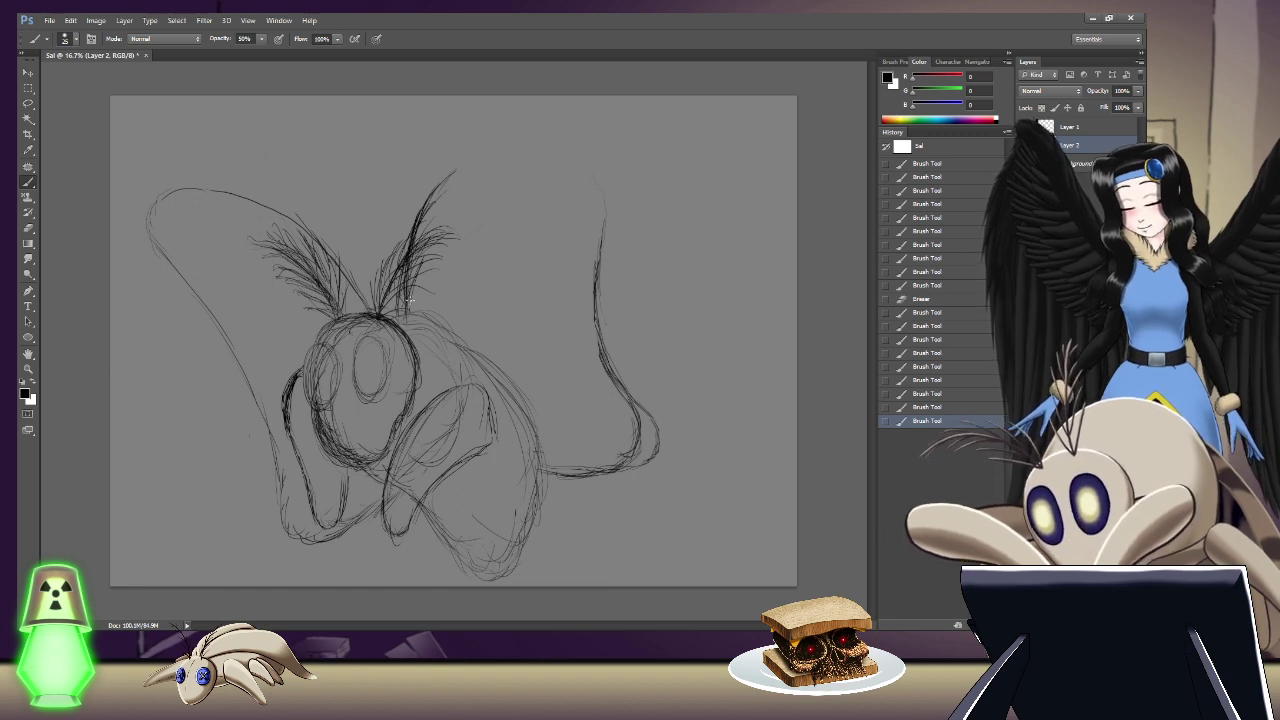
Step: Redraw the right wing's upper arch from behind the antenna to a lower, rounded tip joining the outer edge
{"action": "left_click_drag", "start_coordinate": [408, 300], "coordinate": [440, 200]}
{"action": "left_click_drag", "start_coordinate": [412, 270], "coordinate": [448, 185]}
{"action": "mouse_move", "coordinate": [416, 244]}
{"action": "left_mouse_down"}
{"action": "mouse_move", "coordinate": [444, 184]}
{"action": "mouse_move", "coordinate": [493, 140]}
{"action": "left_mouse_up"}
{"action": "left_click_drag", "start_coordinate": [440, 195], "coordinate": [492, 142]}
{"action": "mouse_move", "coordinate": [450, 180]}
{"action": "left_mouse_down"}
{"action": "mouse_move", "coordinate": [547, 121]}
{"action": "mouse_move", "coordinate": [590, 133]}
{"action": "mouse_move", "coordinate": [598, 166]}
{"action": "left_mouse_up"}
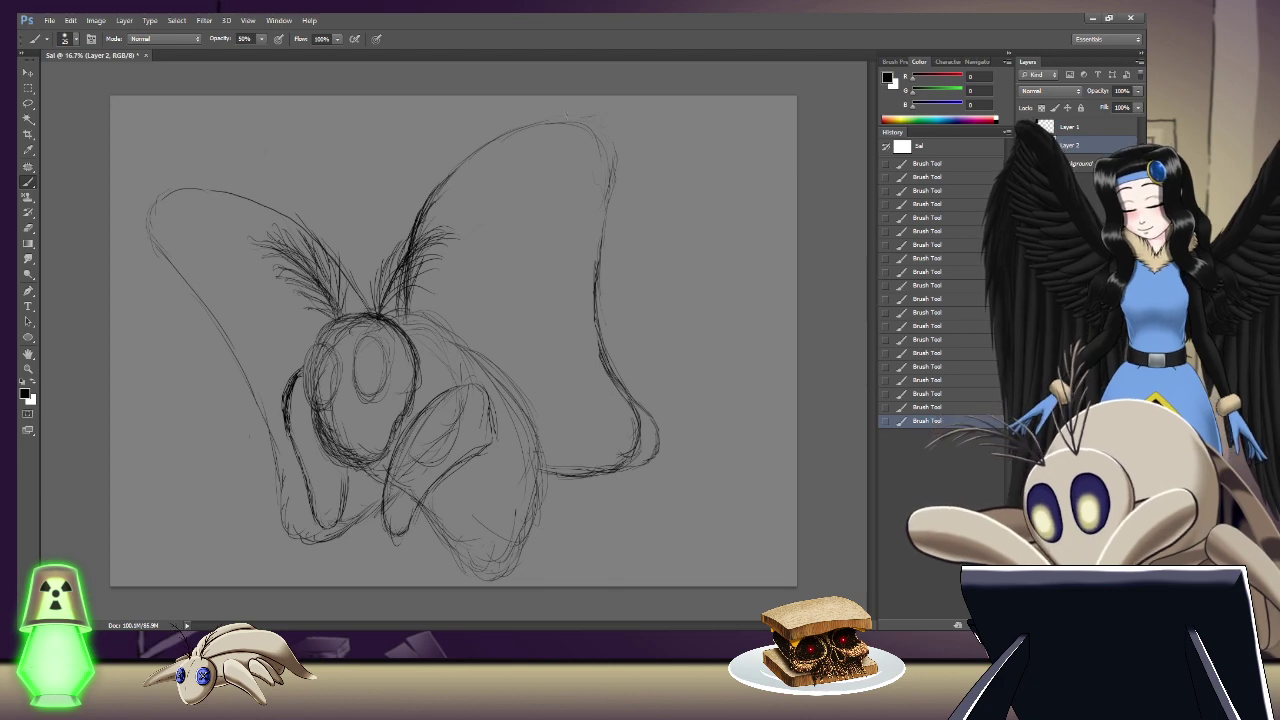
{"action": "left_click_drag", "start_coordinate": [508, 136], "coordinate": [478, 158]}
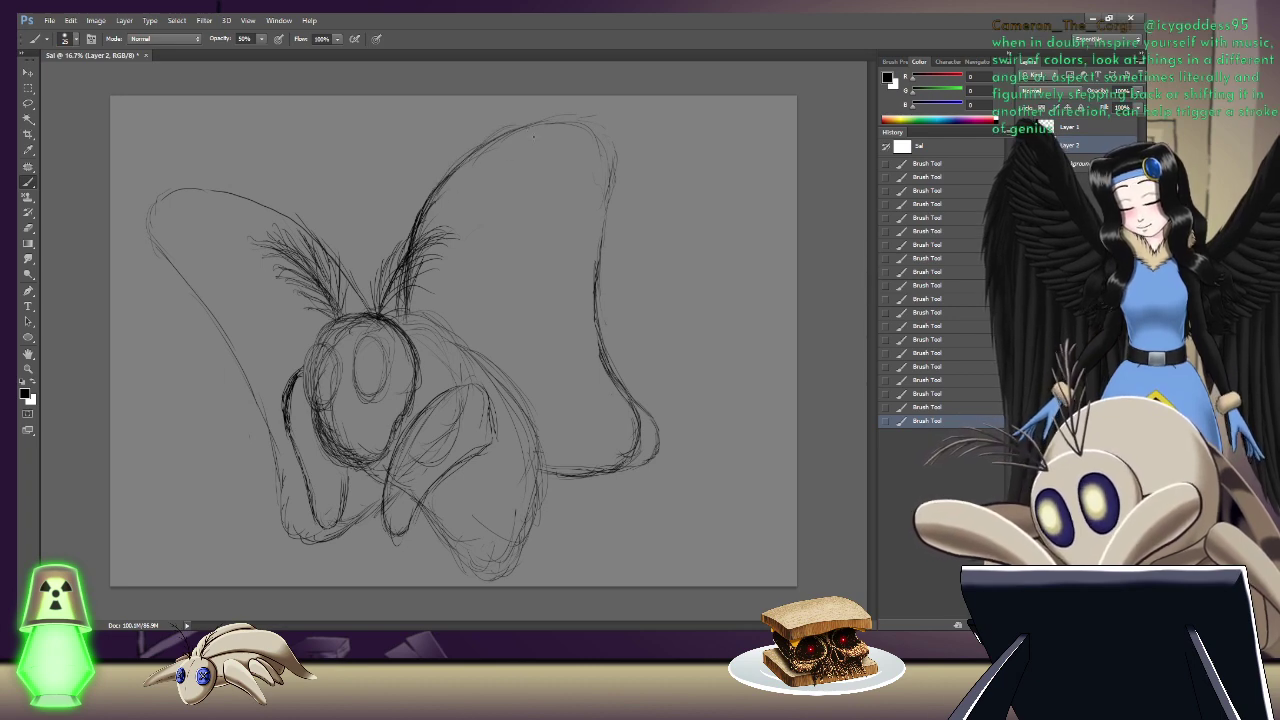
Step: Redraw the right wing's upper arch with a higher, rounded tip joining the outer edge, and widen the left wing's upper edge
{"action": "mouse_move", "coordinate": [552, 129]}
{"action": "left_mouse_down"}
{"action": "mouse_move", "coordinate": [478, 144]}
{"action": "mouse_move", "coordinate": [574, 122]}
{"action": "left_mouse_up"}
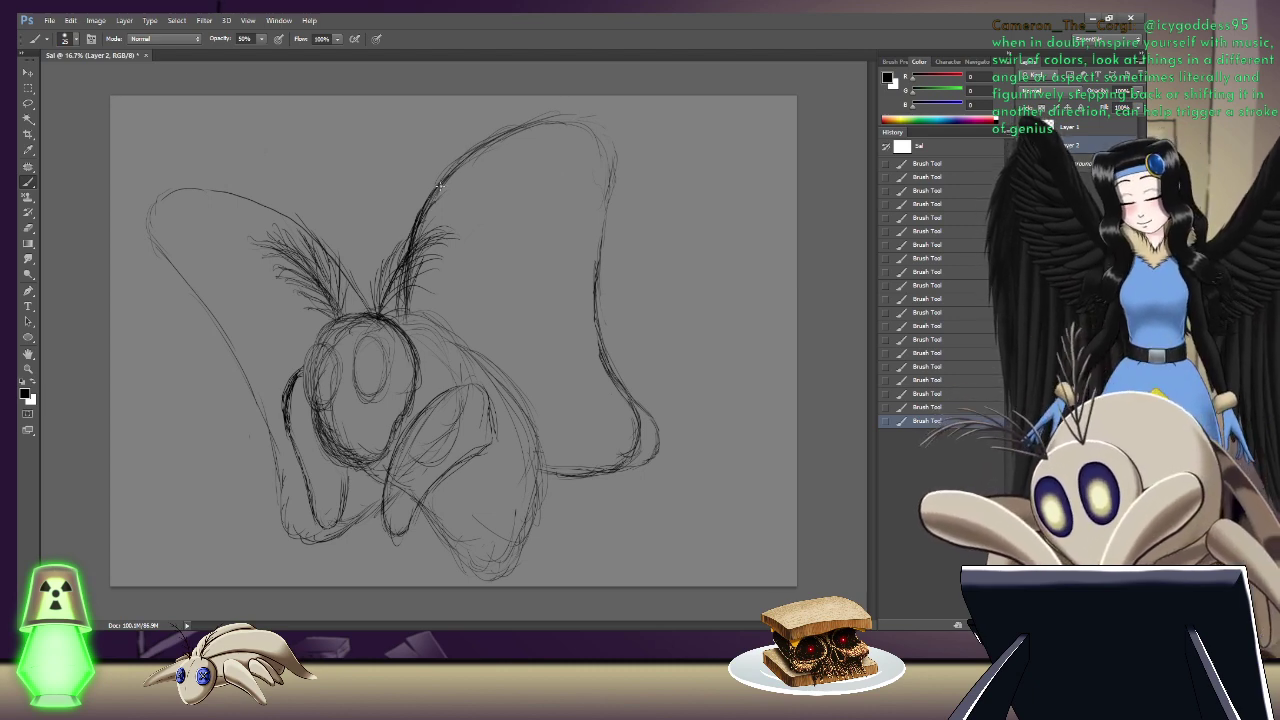
{"action": "mouse_move", "coordinate": [460, 156]}
{"action": "left_mouse_down"}
{"action": "mouse_move", "coordinate": [553, 126]}
{"action": "mouse_move", "coordinate": [499, 131]}
{"action": "mouse_move", "coordinate": [495, 145]}
{"action": "mouse_move", "coordinate": [548, 110]}
{"action": "mouse_move", "coordinate": [480, 137]}
{"action": "mouse_move", "coordinate": [596, 106]}
{"action": "mouse_move", "coordinate": [557, 105]}
{"action": "mouse_move", "coordinate": [598, 115]}
{"action": "mouse_move", "coordinate": [536, 108]}
{"action": "mouse_move", "coordinate": [610, 102]}
{"action": "left_mouse_up"}
{"action": "mouse_move", "coordinate": [568, 104]}
{"action": "left_mouse_down"}
{"action": "mouse_move", "coordinate": [604, 100]}
{"action": "mouse_move", "coordinate": [619, 145]}
{"action": "mouse_move", "coordinate": [603, 195]}
{"action": "left_mouse_up"}
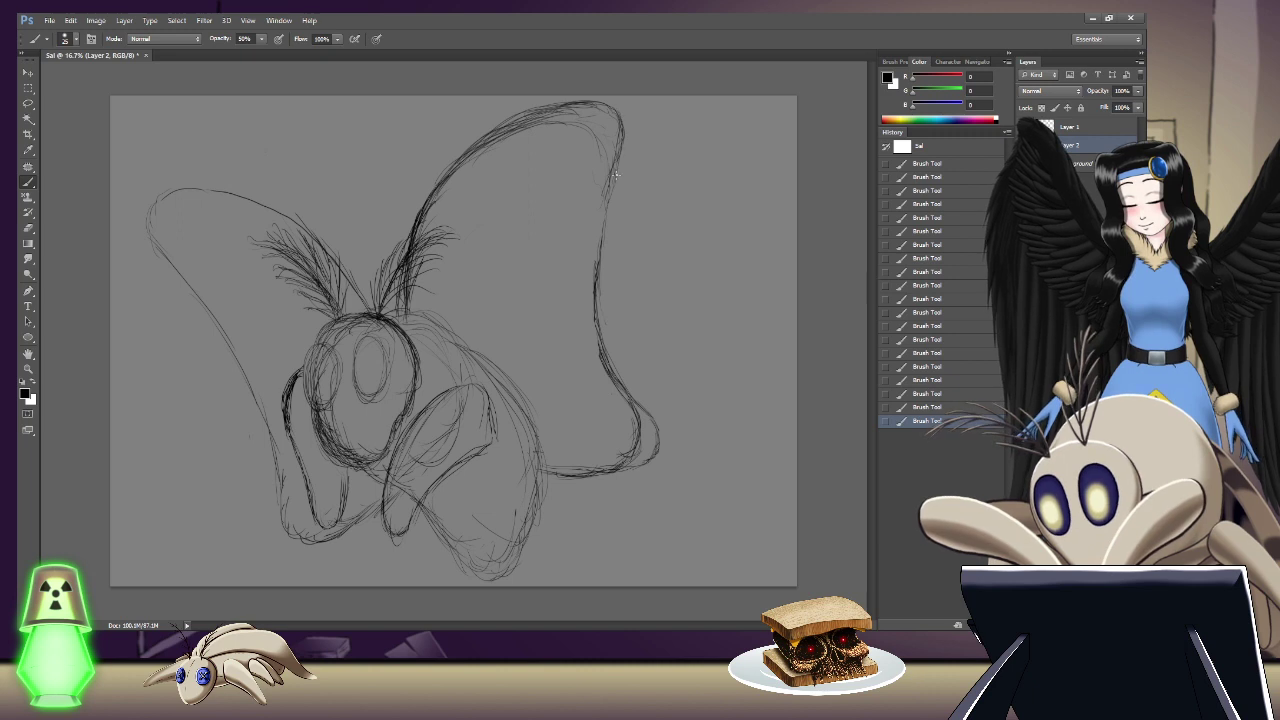
{"action": "left_click_drag", "start_coordinate": [610, 196], "coordinate": [596, 287]}
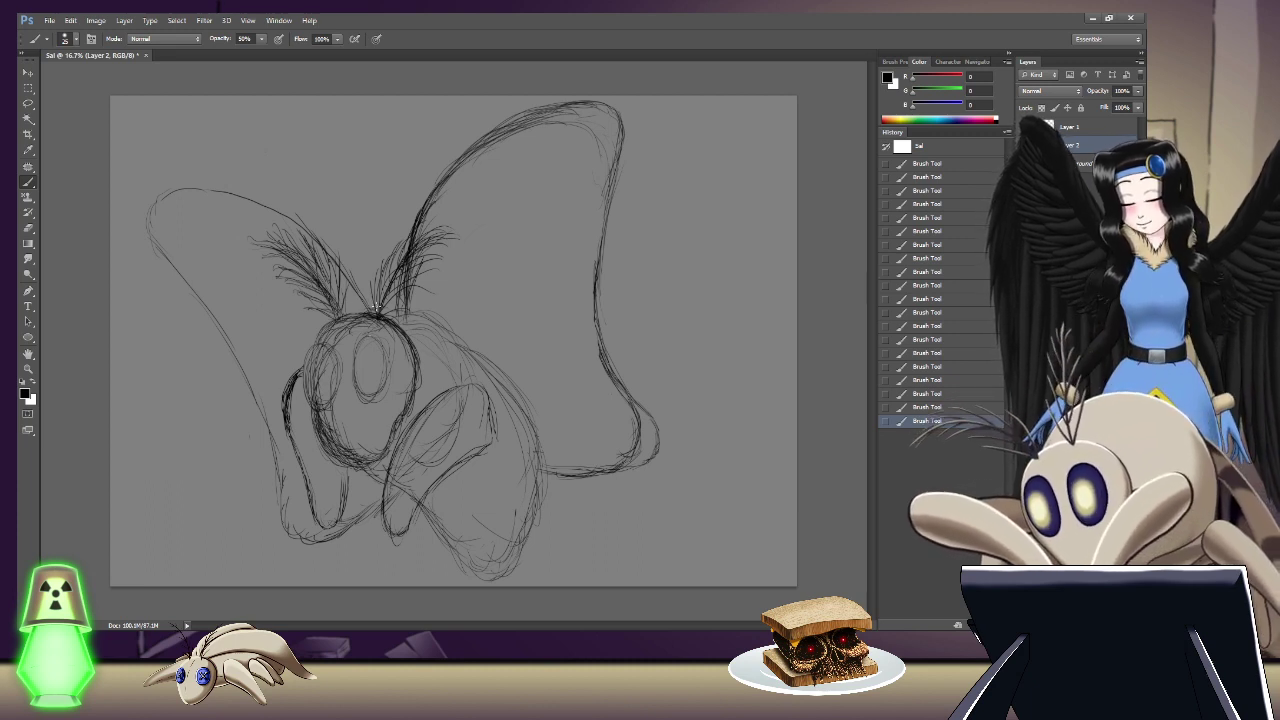
{"action": "mouse_move", "coordinate": [371, 309]}
{"action": "left_mouse_down"}
{"action": "mouse_move", "coordinate": [328, 235]}
{"action": "mouse_move", "coordinate": [264, 191]}
{"action": "mouse_move", "coordinate": [180, 183]}
{"action": "mouse_move", "coordinate": [145, 217]}
{"action": "left_mouse_up"}
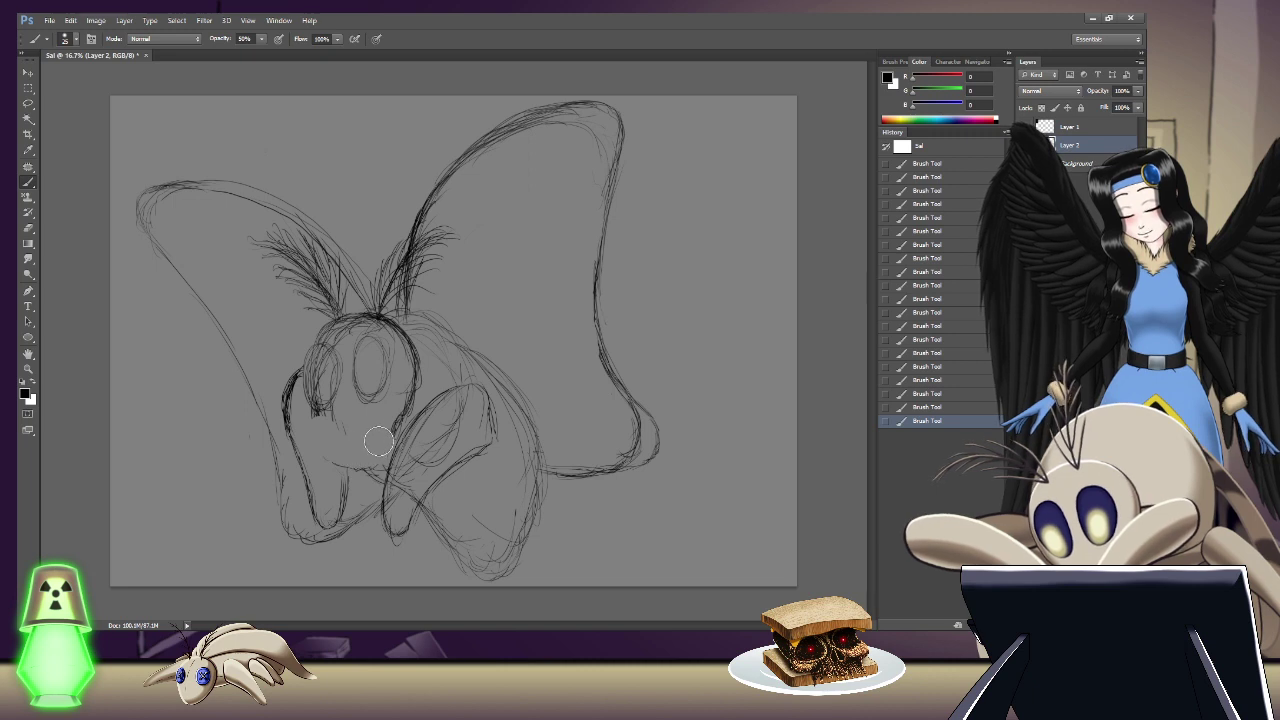
Step: Erase the lower outline of the head and redraw it with a shorter, rounder chin
{"action": "key", "text": "e"}
{"action": "left_click", "coordinate": [323, 455]}
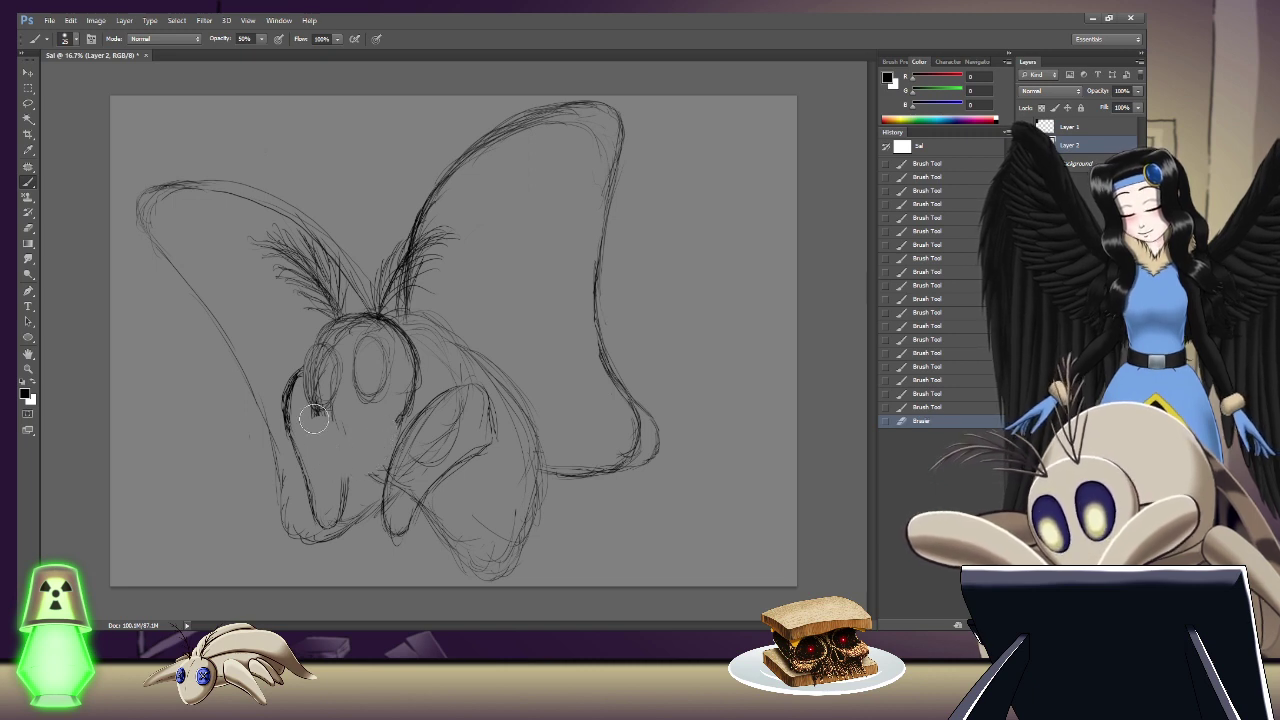
{"action": "left_click", "coordinate": [318, 411]}
{"action": "left_click", "coordinate": [321, 413]}
{"action": "left_click", "coordinate": [324, 414]}
{"action": "left_click", "coordinate": [326, 415]}
{"action": "left_click", "coordinate": [329, 417]}
{"action": "left_click", "coordinate": [331, 418]}
{"action": "left_click", "coordinate": [336, 423]}
{"action": "left_click", "coordinate": [340, 426]}
{"action": "left_click", "coordinate": [343, 429]}
{"action": "left_click", "coordinate": [347, 432]}
{"action": "left_click", "coordinate": [350, 436]}
{"action": "left_click", "coordinate": [354, 440]}
{"action": "left_click", "coordinate": [358, 443]}
{"action": "left_click", "coordinate": [361, 444]}
{"action": "left_click", "coordinate": [363, 444]}
{"action": "left_click", "coordinate": [365, 444]}
{"action": "left_click", "coordinate": [367, 444]}
{"action": "left_click", "coordinate": [369, 444]}
{"action": "left_click", "coordinate": [371, 444]}
{"action": "left_click", "coordinate": [375, 444]}
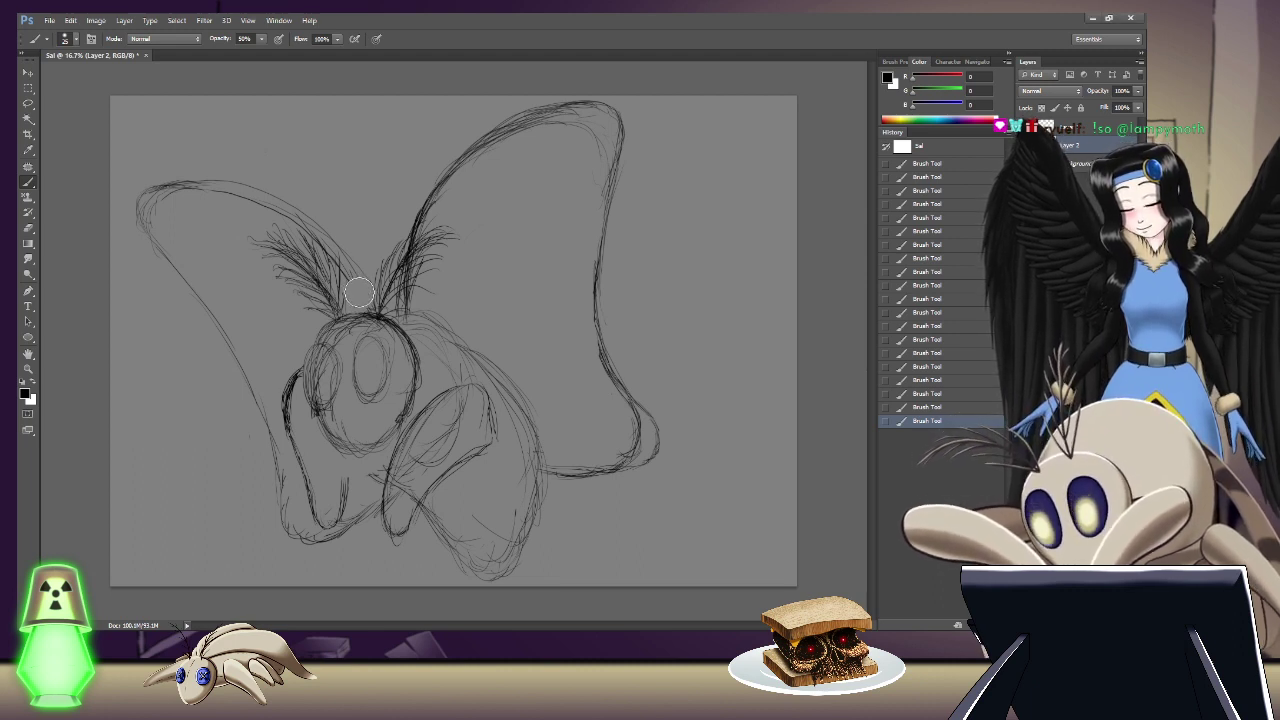
Step: Erase the entire left wing, from its upper edge behind the antenna down to its lower corner below the front leg
{"action": "left_click_drag", "start_coordinate": [357, 265], "coordinate": [290, 197]}
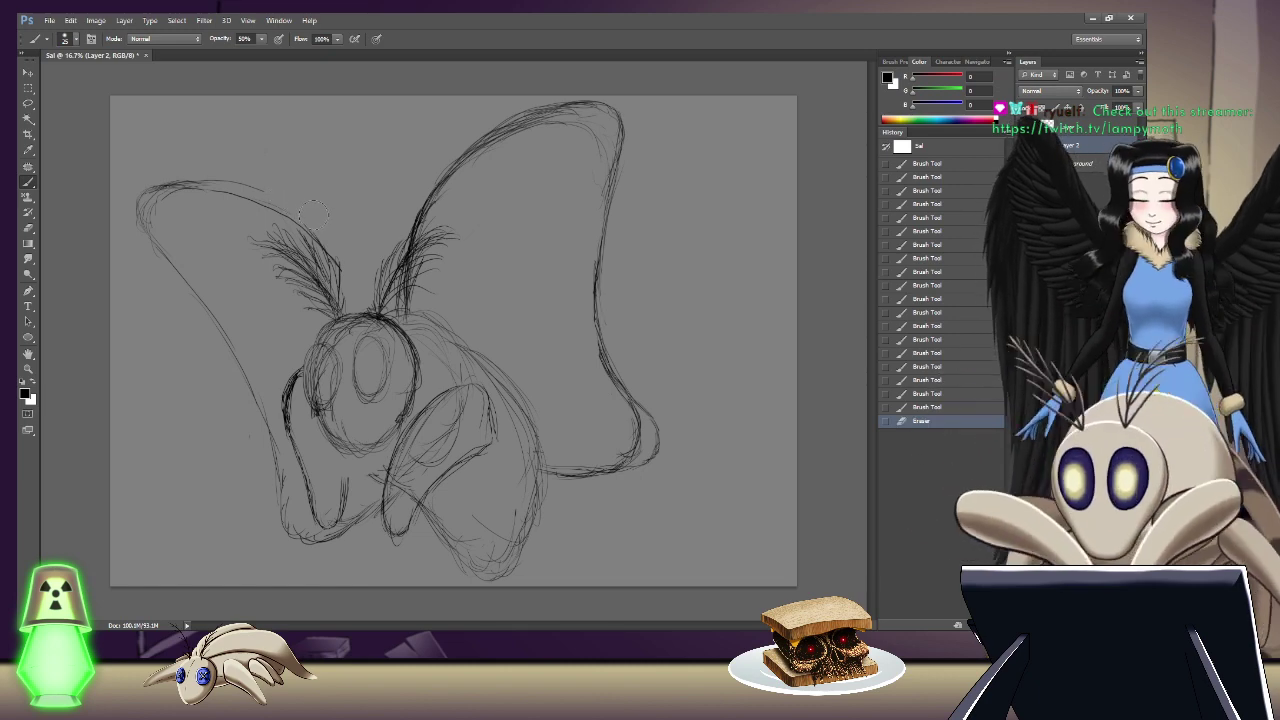
{"action": "left_click_drag", "start_coordinate": [300, 213], "coordinate": [216, 186]}
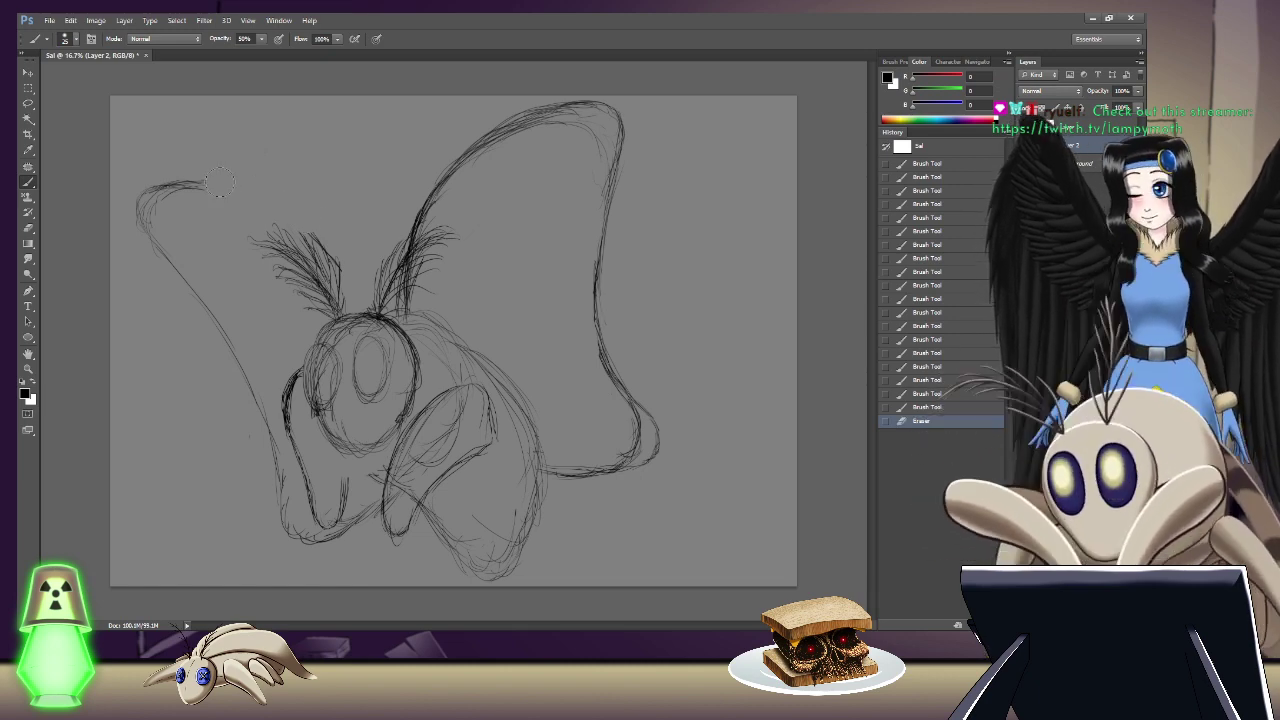
{"action": "mouse_move", "coordinate": [206, 187]}
{"action": "left_mouse_down"}
{"action": "mouse_move", "coordinate": [152, 184]}
{"action": "mouse_move", "coordinate": [145, 209]}
{"action": "mouse_move", "coordinate": [166, 191]}
{"action": "mouse_move", "coordinate": [147, 228]}
{"action": "mouse_move", "coordinate": [230, 353]}
{"action": "mouse_move", "coordinate": [312, 544]}
{"action": "left_mouse_up"}
{"action": "mouse_move", "coordinate": [368, 498]}
{"action": "left_mouse_down"}
{"action": "mouse_move", "coordinate": [360, 520]}
{"action": "mouse_move", "coordinate": [318, 542]}
{"action": "left_mouse_up"}
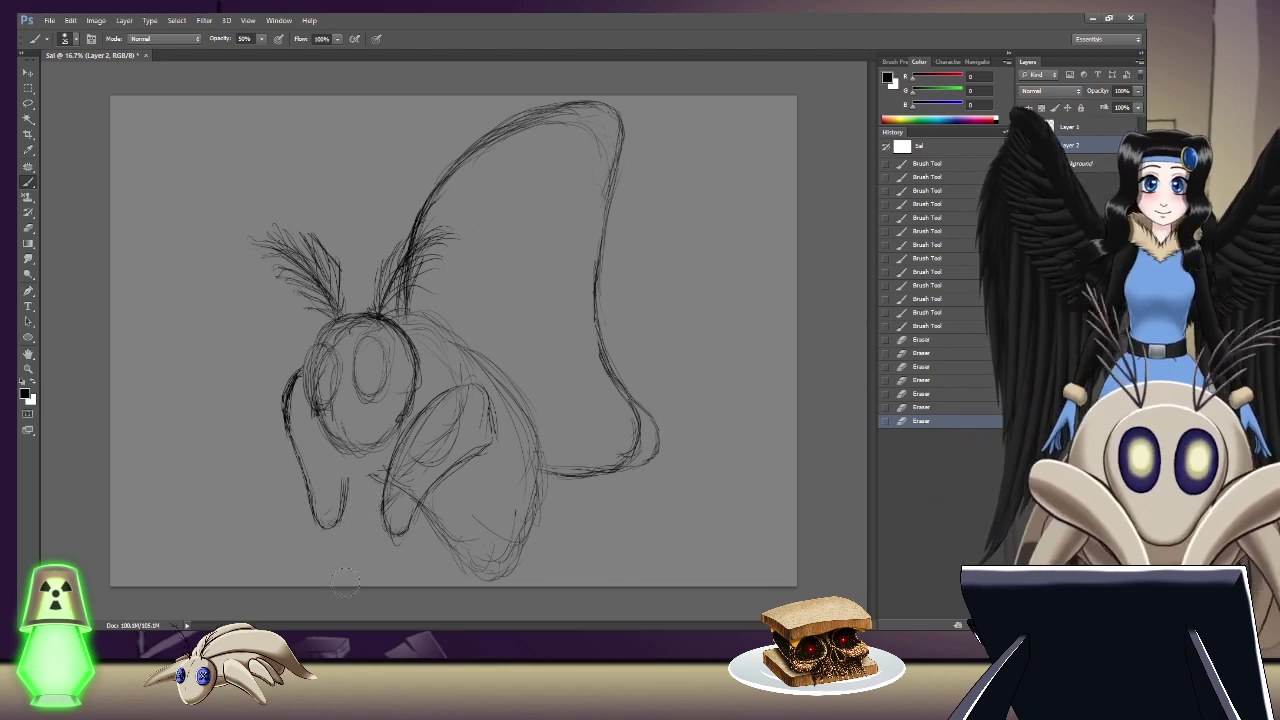
{"action": "left_click_drag", "start_coordinate": [334, 586], "coordinate": [307, 547]}
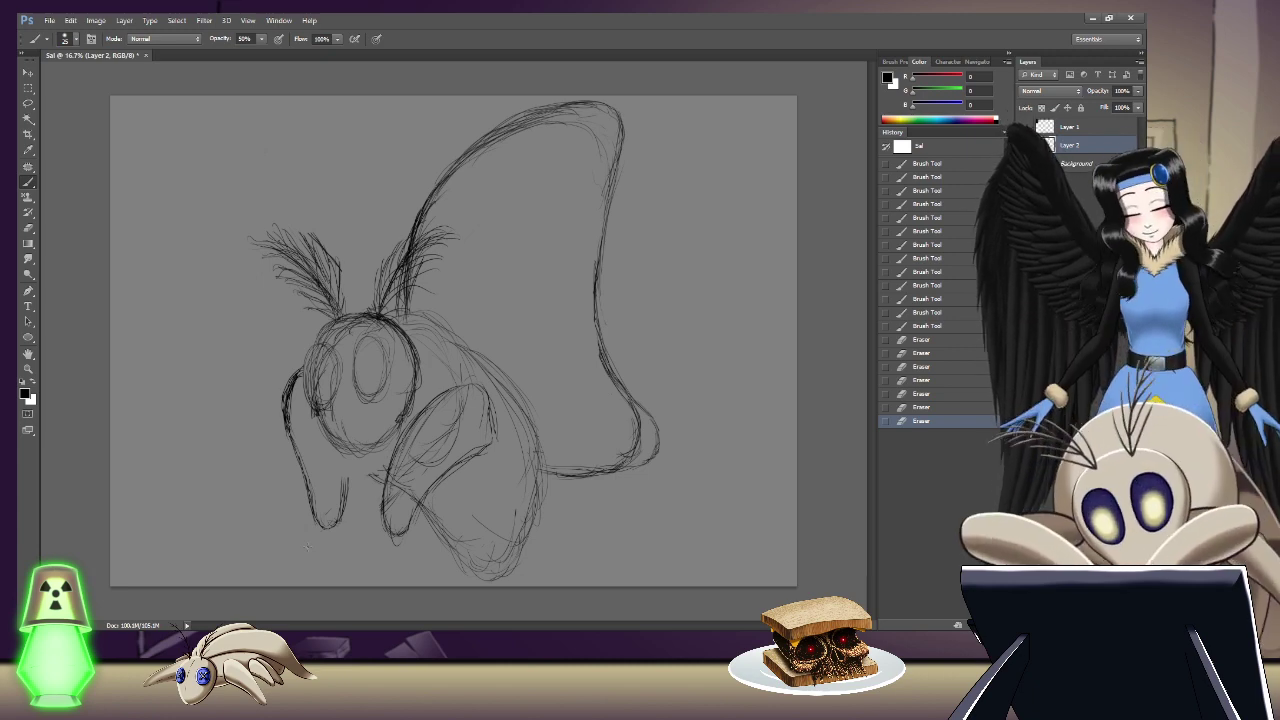
Step: Sketch a rounded, furry ruff around the head from below the chin up behind the antennae, and complete the left front leg's inner edge
{"action": "mouse_move", "coordinate": [336, 448]}
{"action": "left_mouse_down"}
{"action": "mouse_move", "coordinate": [345, 485]}
{"action": "mouse_move", "coordinate": [354, 447]}
{"action": "mouse_move", "coordinate": [365, 477]}
{"action": "mouse_move", "coordinate": [347, 457]}
{"action": "mouse_move", "coordinate": [371, 478]}
{"action": "mouse_move", "coordinate": [351, 464]}
{"action": "mouse_move", "coordinate": [386, 482]}
{"action": "mouse_move", "coordinate": [375, 479]}
{"action": "mouse_move", "coordinate": [425, 345]}
{"action": "left_mouse_up"}
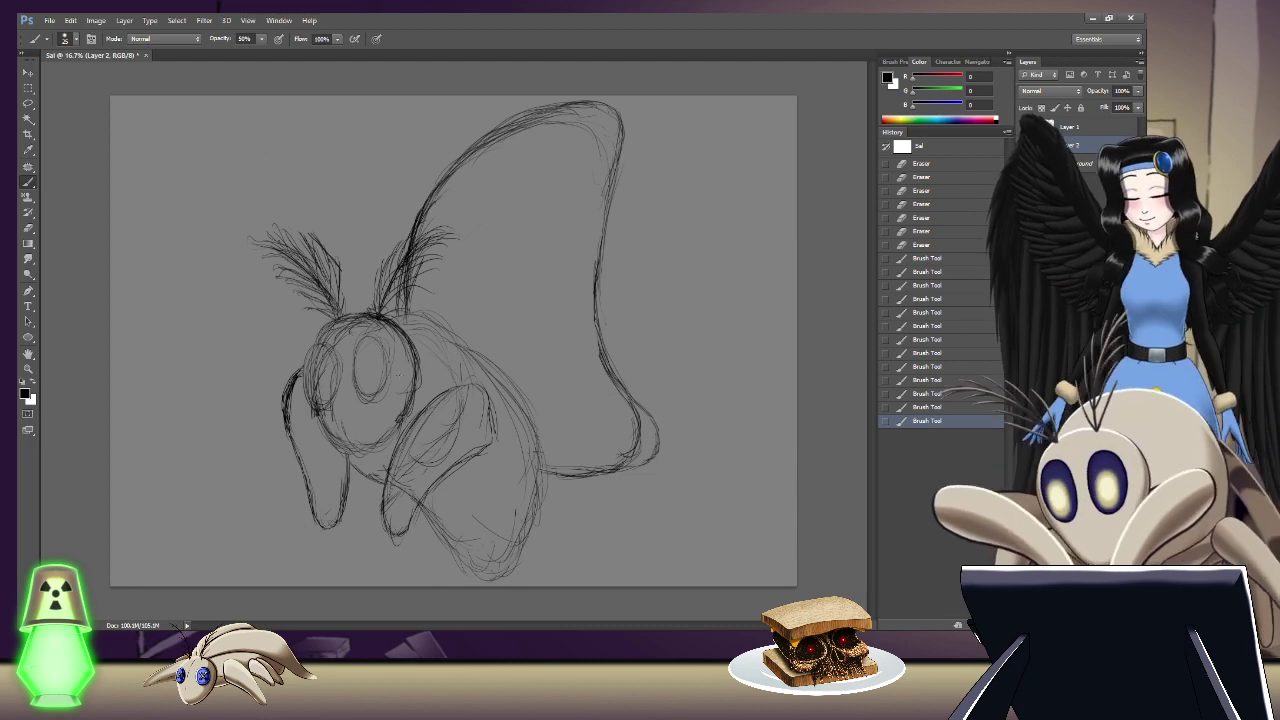
{"action": "mouse_move", "coordinate": [344, 500]}
{"action": "left_mouse_down"}
{"action": "mouse_move", "coordinate": [343, 458]}
{"action": "mouse_move", "coordinate": [350, 466]}
{"action": "left_mouse_up"}
{"action": "left_click_drag", "start_coordinate": [350, 464], "coordinate": [354, 472]}
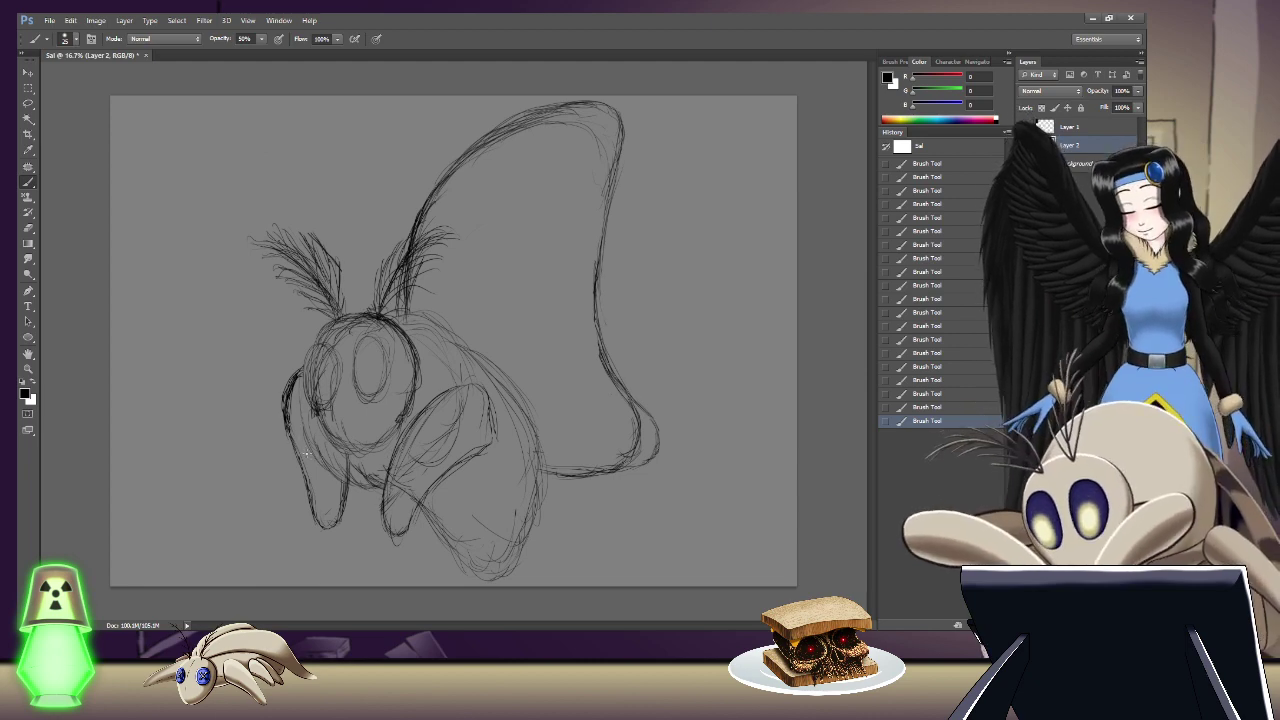
{"action": "left_click_drag", "start_coordinate": [298, 448], "coordinate": [285, 412]}
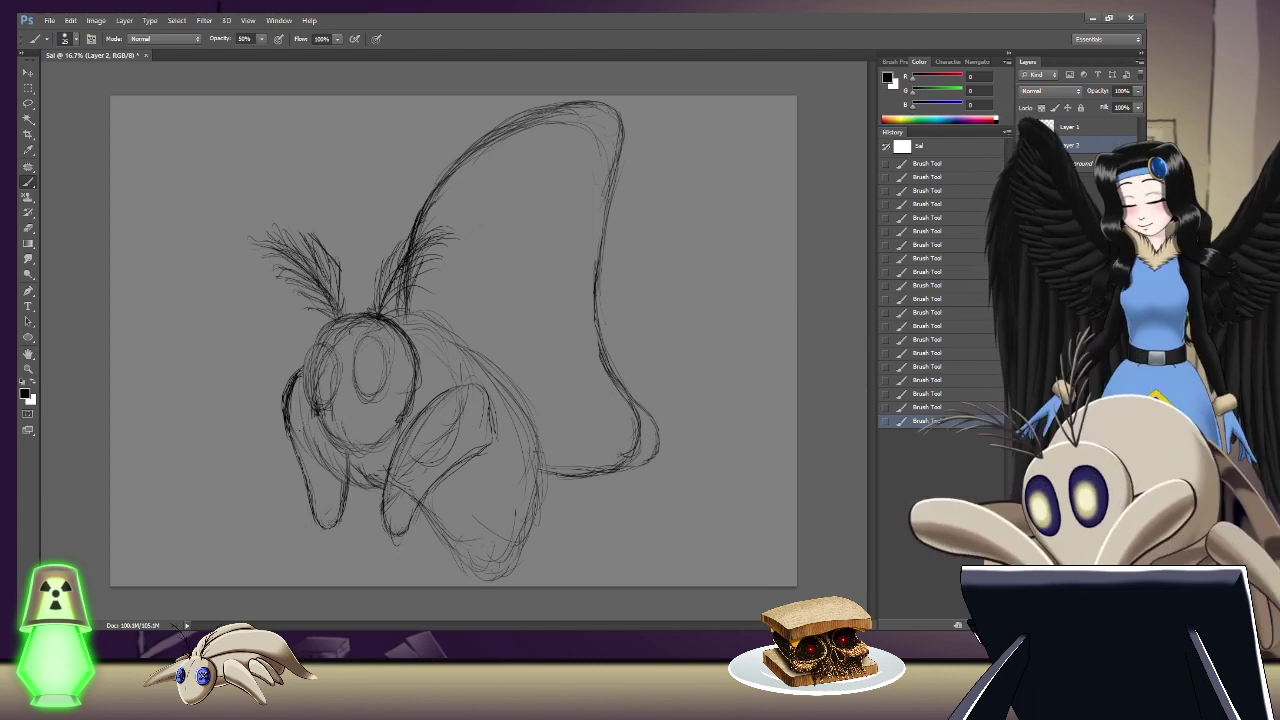
{"action": "left_click_drag", "start_coordinate": [302, 348], "coordinate": [295, 372]}
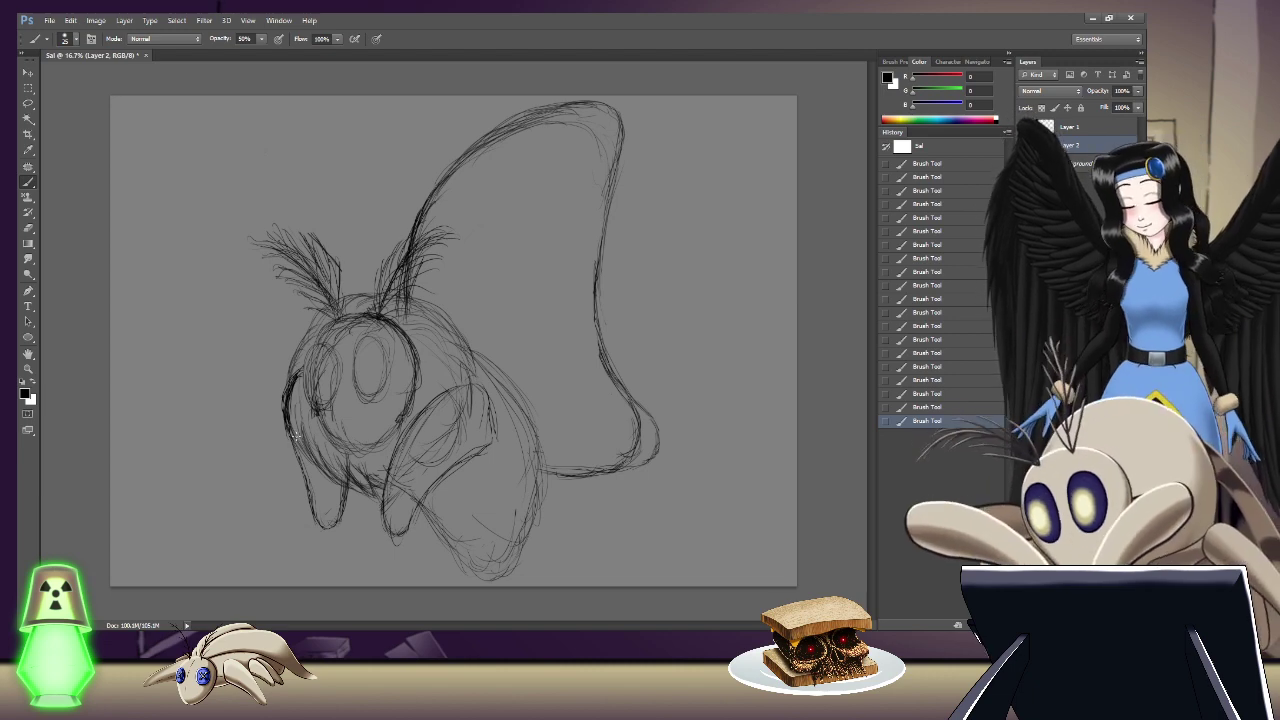
{"action": "mouse_move", "coordinate": [287, 432]}
{"action": "left_mouse_down"}
{"action": "mouse_move", "coordinate": [308, 345]}
{"action": "mouse_move", "coordinate": [284, 370]}
{"action": "mouse_move", "coordinate": [320, 322]}
{"action": "left_mouse_up"}
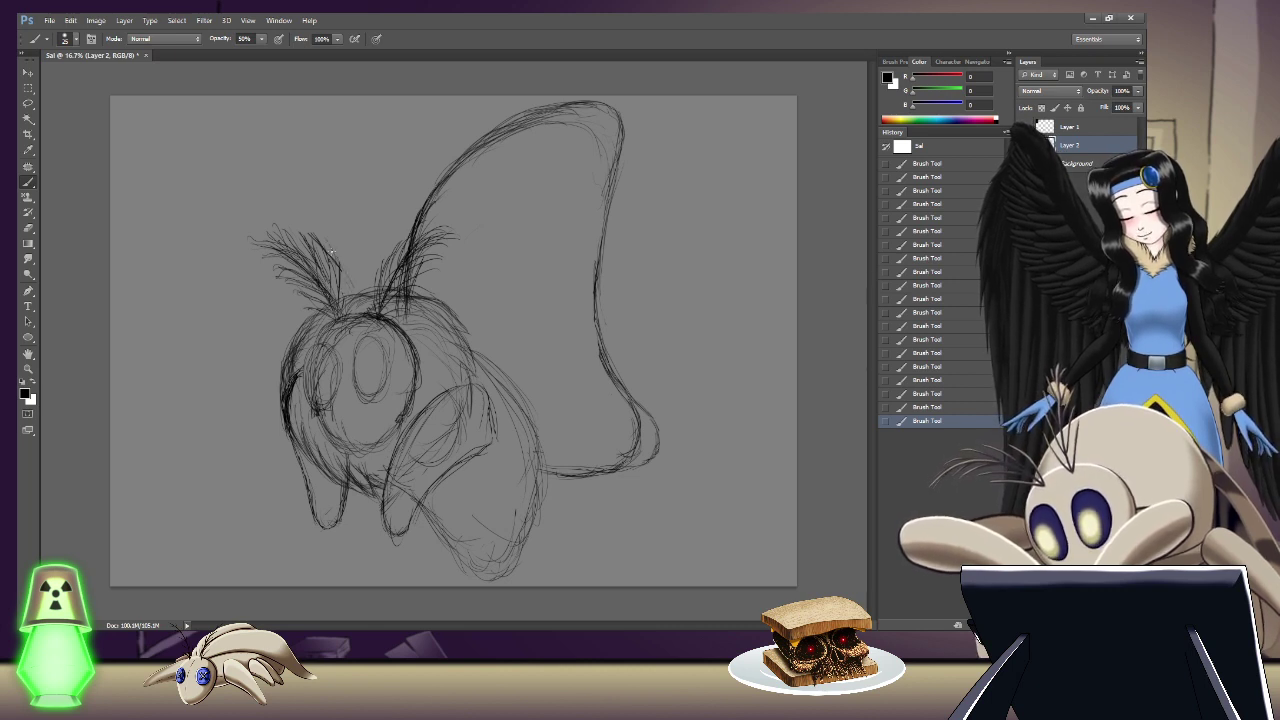
Step: Sketch a new left wing with a higher arch, a rounded tip and an outer edge running down to a low corner beside the leg
{"action": "mouse_move", "coordinate": [282, 168]}
{"action": "left_mouse_down"}
{"action": "mouse_move", "coordinate": [189, 136]}
{"action": "mouse_move", "coordinate": [203, 138]}
{"action": "mouse_move", "coordinate": [127, 156]}
{"action": "left_mouse_up"}
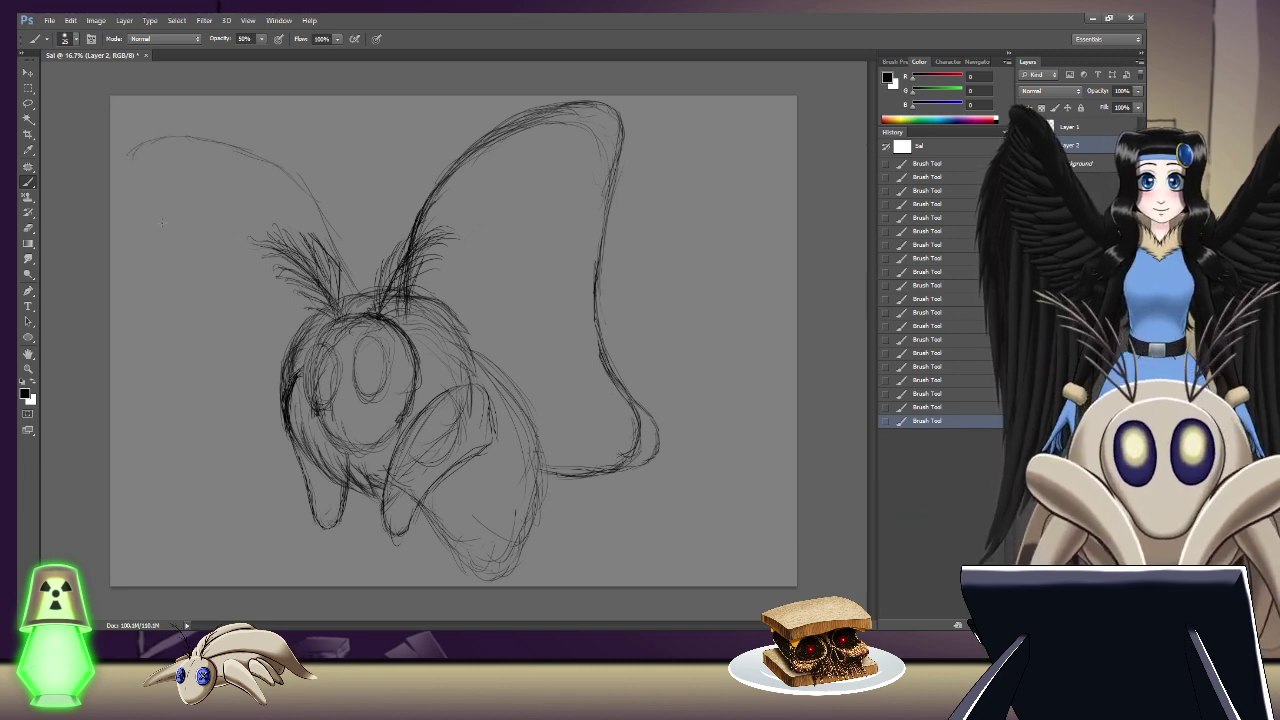
{"action": "mouse_move", "coordinate": [178, 141]}
{"action": "left_mouse_down"}
{"action": "mouse_move", "coordinate": [266, 162]}
{"action": "mouse_move", "coordinate": [330, 237]}
{"action": "left_mouse_up"}
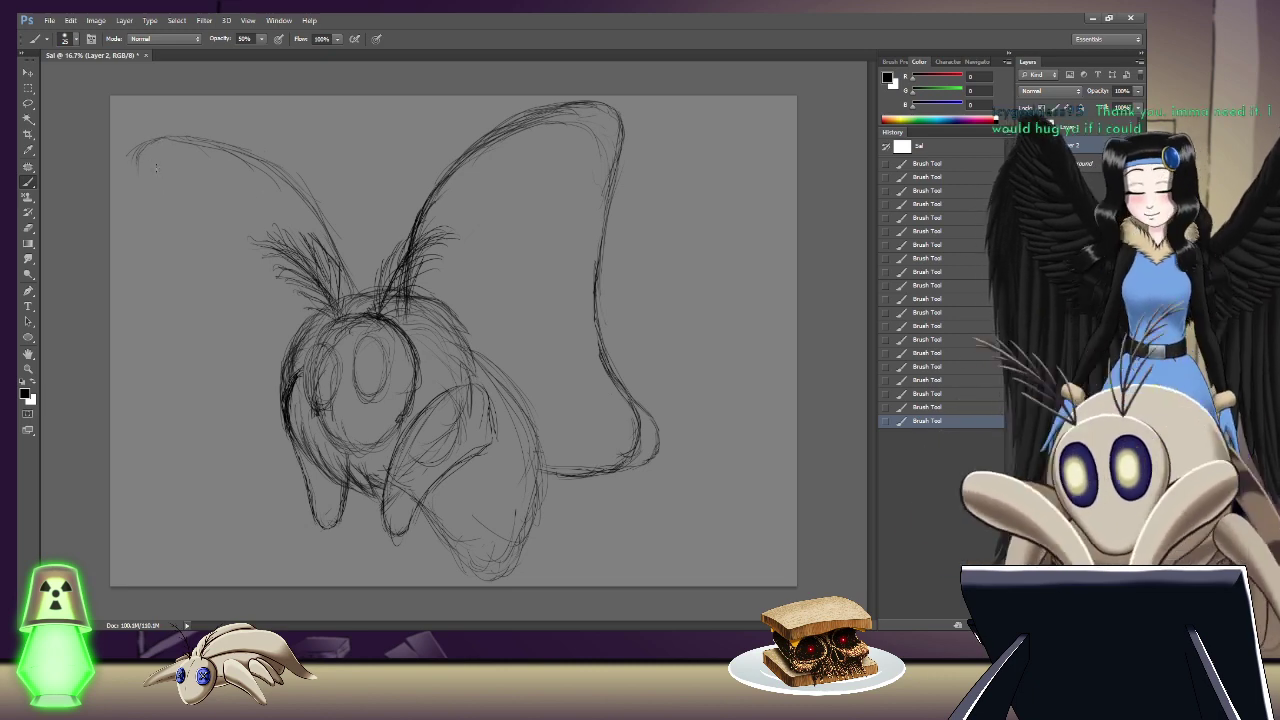
{"action": "mouse_move", "coordinate": [137, 160]}
{"action": "left_mouse_down"}
{"action": "mouse_move", "coordinate": [195, 312]}
{"action": "mouse_move", "coordinate": [224, 443]}
{"action": "mouse_move", "coordinate": [250, 482]}
{"action": "left_mouse_up"}
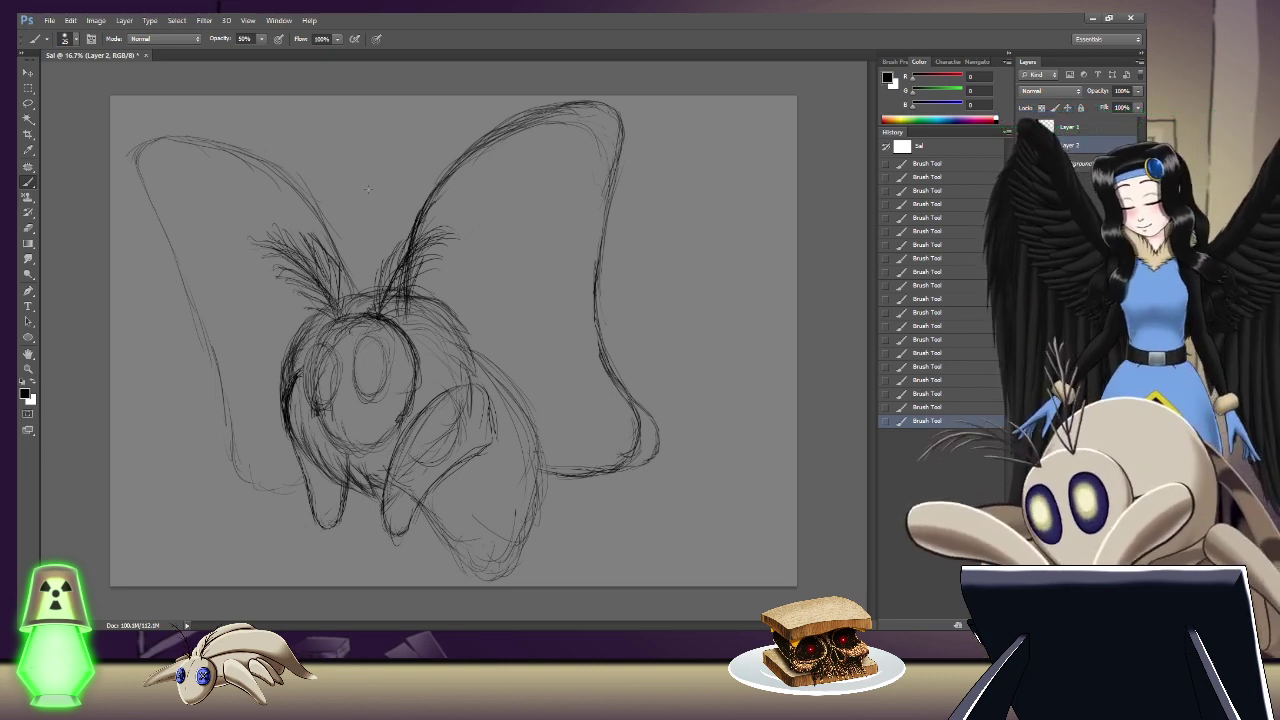
Step: Redraw the left wing's upper edge with darker, overlapping strokes from the rounded tip down to the base behind the antenna
{"action": "mouse_move", "coordinate": [201, 139]}
{"action": "left_mouse_down"}
{"action": "mouse_move", "coordinate": [308, 183]}
{"action": "mouse_move", "coordinate": [335, 210]}
{"action": "mouse_move", "coordinate": [289, 179]}
{"action": "mouse_move", "coordinate": [346, 232]}
{"action": "mouse_move", "coordinate": [320, 201]}
{"action": "mouse_move", "coordinate": [236, 164]}
{"action": "mouse_move", "coordinate": [290, 201]}
{"action": "mouse_move", "coordinate": [263, 163]}
{"action": "left_mouse_up"}
{"action": "key", "text": "b"}
{"action": "mouse_move", "coordinate": [146, 186]}
{"action": "left_mouse_down"}
{"action": "mouse_move", "coordinate": [135, 141]}
{"action": "mouse_move", "coordinate": [200, 145]}
{"action": "left_mouse_up"}
{"action": "left_click_drag", "start_coordinate": [192, 142], "coordinate": [243, 172]}
{"action": "mouse_move", "coordinate": [143, 133]}
{"action": "left_mouse_down"}
{"action": "mouse_move", "coordinate": [266, 188]}
{"action": "mouse_move", "coordinate": [151, 125]}
{"action": "mouse_move", "coordinate": [276, 180]}
{"action": "mouse_move", "coordinate": [161, 128]}
{"action": "mouse_move", "coordinate": [250, 165]}
{"action": "left_mouse_up"}
{"action": "mouse_move", "coordinate": [235, 158]}
{"action": "left_mouse_down"}
{"action": "mouse_move", "coordinate": [306, 205]}
{"action": "mouse_move", "coordinate": [234, 153]}
{"action": "mouse_move", "coordinate": [334, 248]}
{"action": "mouse_move", "coordinate": [320, 212]}
{"action": "left_mouse_up"}
{"action": "mouse_move", "coordinate": [305, 200]}
{"action": "left_mouse_down"}
{"action": "mouse_move", "coordinate": [335, 232]}
{"action": "mouse_move", "coordinate": [355, 292]}
{"action": "left_mouse_up"}
{"action": "left_click_drag", "start_coordinate": [344, 258], "coordinate": [358, 290]}
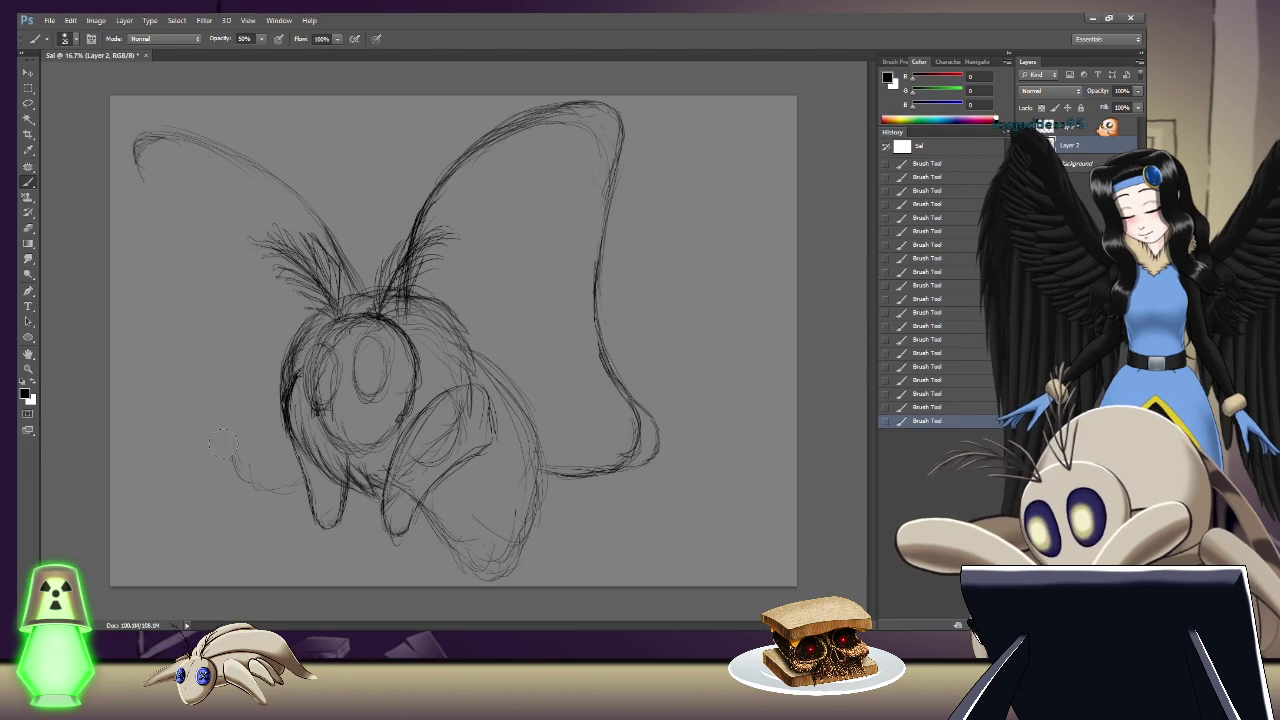
Step: Clear the rest of the left wing's outer edge and redraw it slanting inward to a rounded corner beside the front leg
{"action": "left_click_drag", "start_coordinate": [260, 505], "coordinate": [275, 508]}
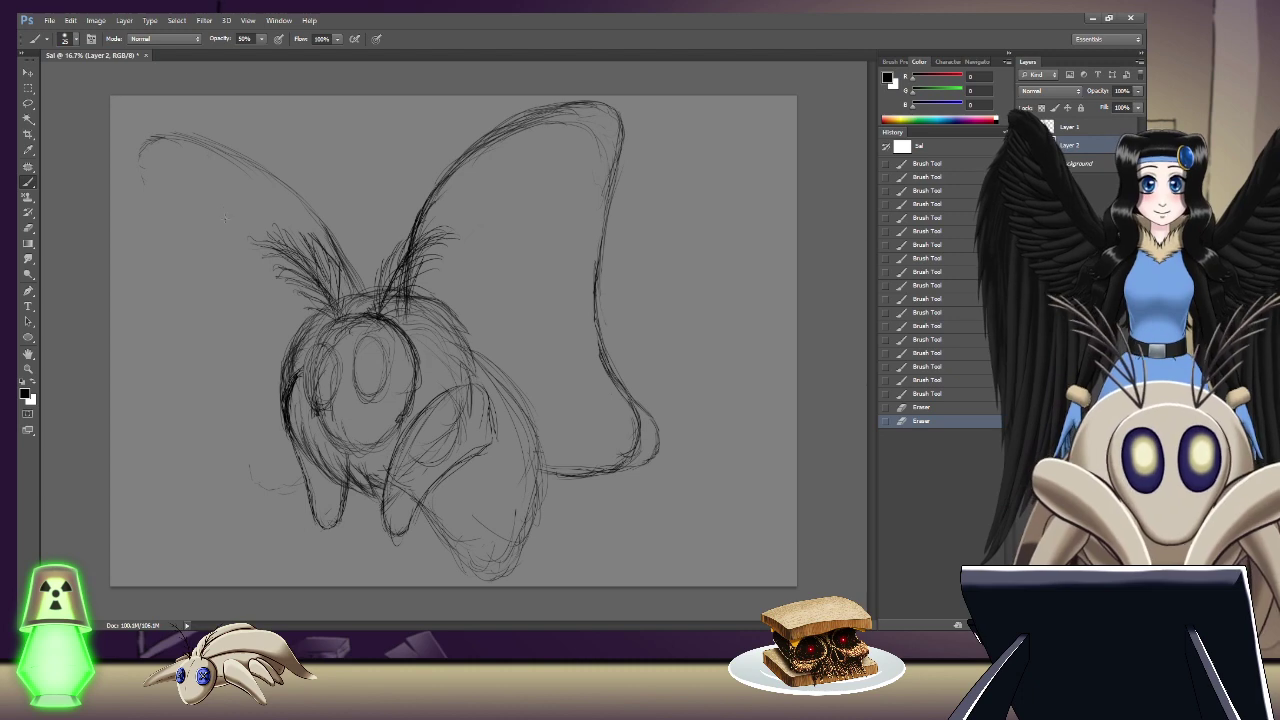
{"action": "mouse_move", "coordinate": [161, 141]}
{"action": "left_mouse_down"}
{"action": "mouse_move", "coordinate": [143, 165]}
{"action": "mouse_move", "coordinate": [175, 245]}
{"action": "left_mouse_up"}
{"action": "mouse_move", "coordinate": [150, 200]}
{"action": "left_mouse_down"}
{"action": "mouse_move", "coordinate": [248, 372]}
{"action": "mouse_move", "coordinate": [262, 470]}
{"action": "mouse_move", "coordinate": [297, 498]}
{"action": "left_mouse_up"}
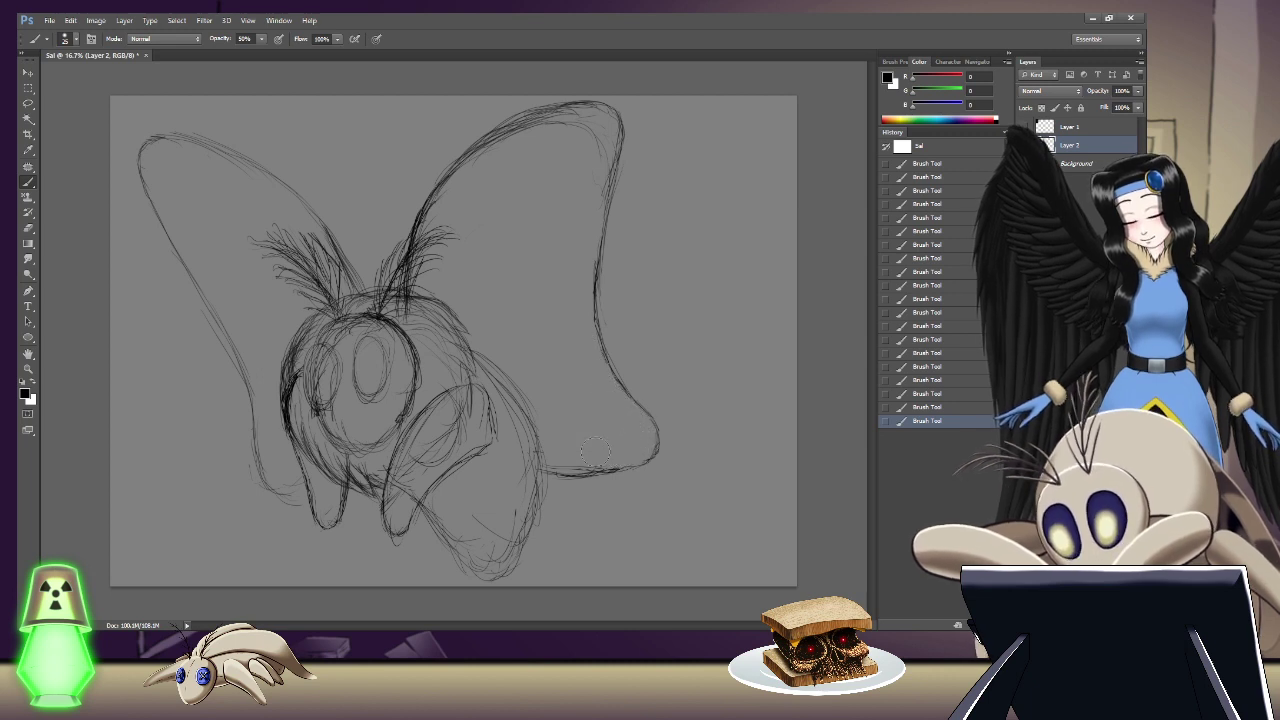
Step: Erase the stray lines inside the right wing's lower corner, then strengthen the left wing's upper edge down to its base
{"action": "mouse_move", "coordinate": [566, 470]}
{"action": "left_mouse_down"}
{"action": "mouse_move", "coordinate": [620, 470]}
{"action": "mouse_move", "coordinate": [593, 415]}
{"action": "left_mouse_up"}
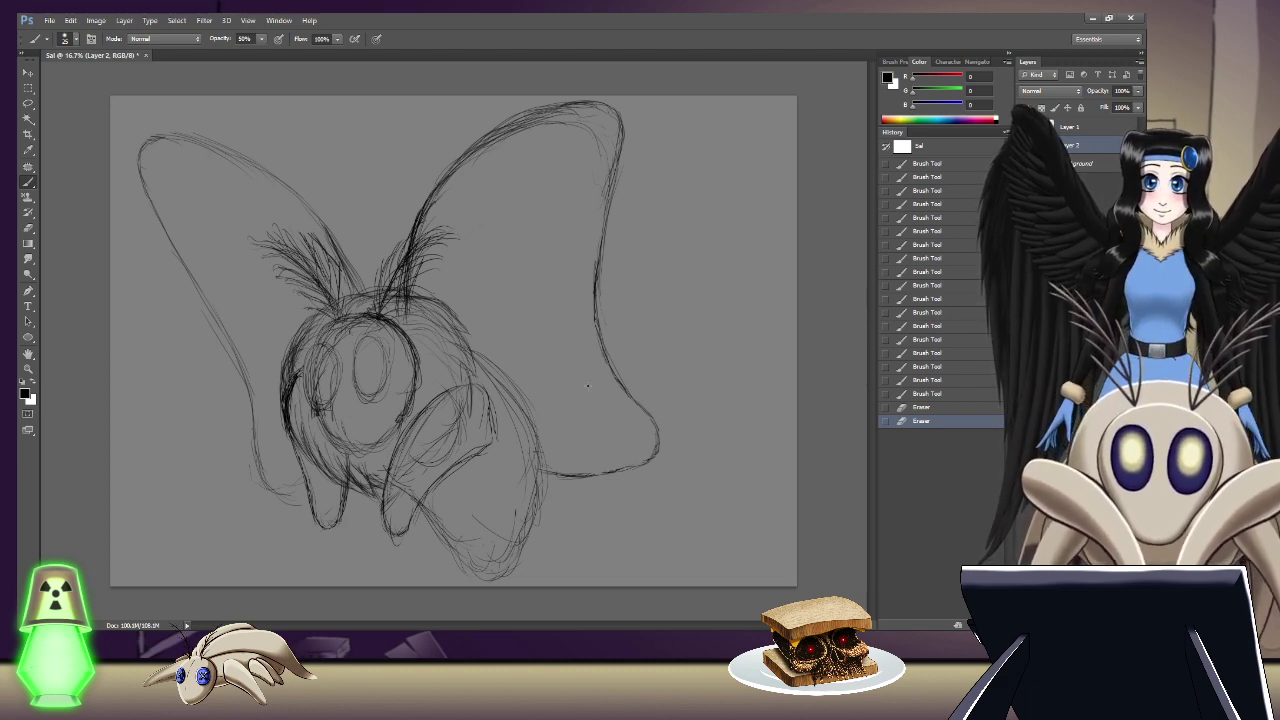
{"action": "key", "text": "b"}
{"action": "mouse_move", "coordinate": [165, 136]}
{"action": "left_mouse_down"}
{"action": "mouse_move", "coordinate": [224, 152]}
{"action": "mouse_move", "coordinate": [245, 175]}
{"action": "left_mouse_up"}
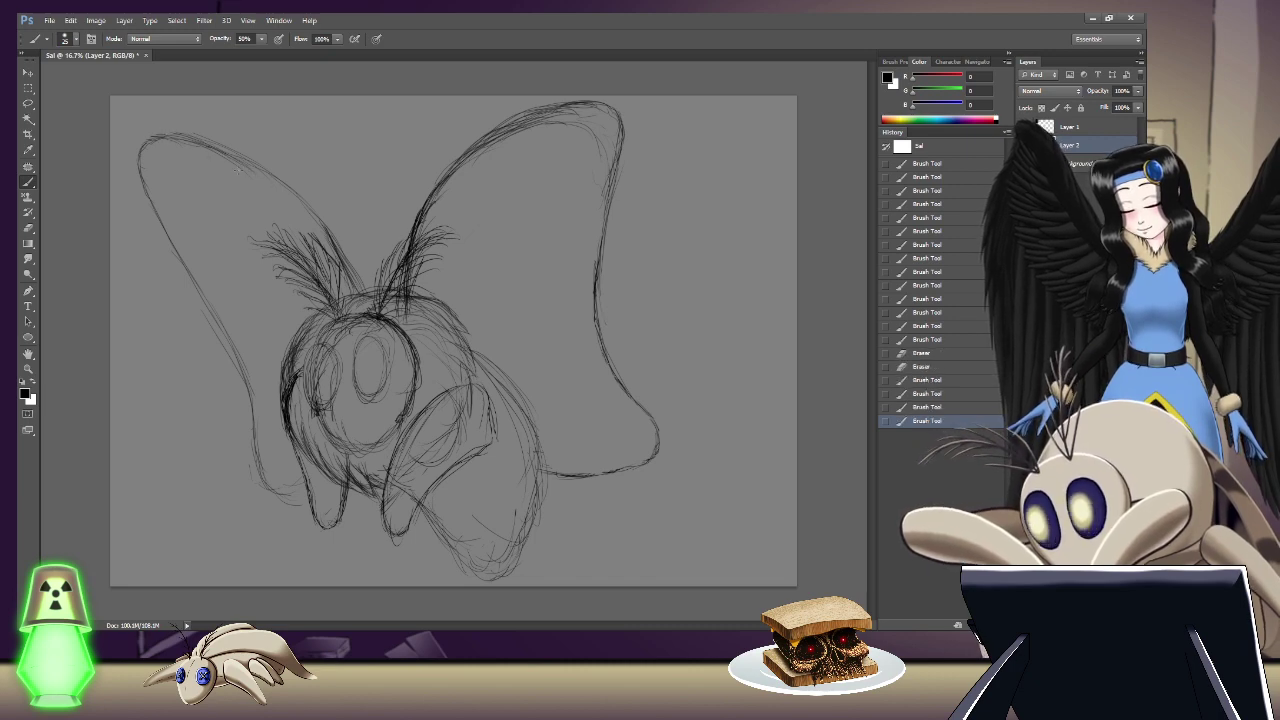
{"action": "left_click_drag", "start_coordinate": [345, 250], "coordinate": [368, 290]}
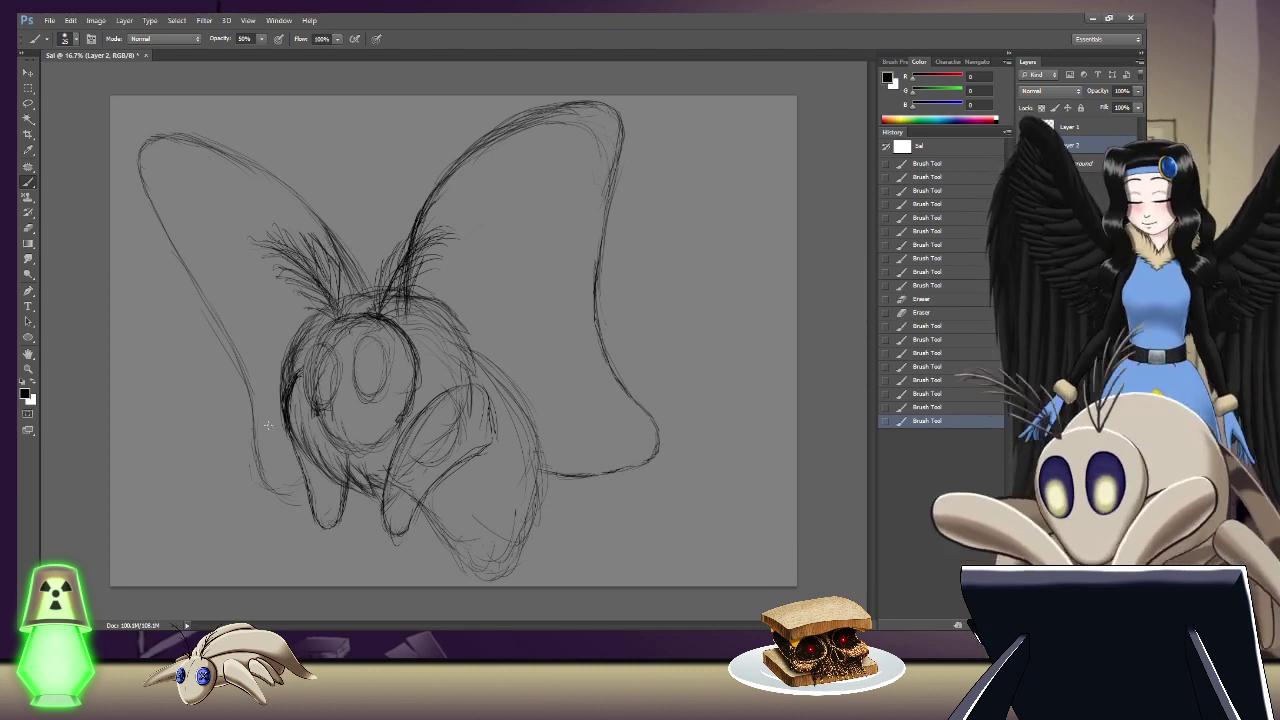
Step: Darken the left wing's rounded lower corner and extend its lower edge toward the front leg
{"action": "mouse_move", "coordinate": [254, 455]}
{"action": "left_mouse_down"}
{"action": "mouse_move", "coordinate": [270, 490]}
{"action": "mouse_move", "coordinate": [300, 500]}
{"action": "left_mouse_up"}
{"action": "left_click_drag", "start_coordinate": [285, 475], "coordinate": [318, 505]}
{"action": "mouse_move", "coordinate": [305, 485]}
{"action": "left_mouse_down"}
{"action": "mouse_move", "coordinate": [323, 500]}
{"action": "mouse_move", "coordinate": [360, 488]}
{"action": "left_mouse_up"}
{"action": "mouse_move", "coordinate": [348, 494]}
{"action": "left_mouse_down"}
{"action": "mouse_move", "coordinate": [364, 486]}
{"action": "mouse_move", "coordinate": [344, 484]}
{"action": "left_mouse_up"}
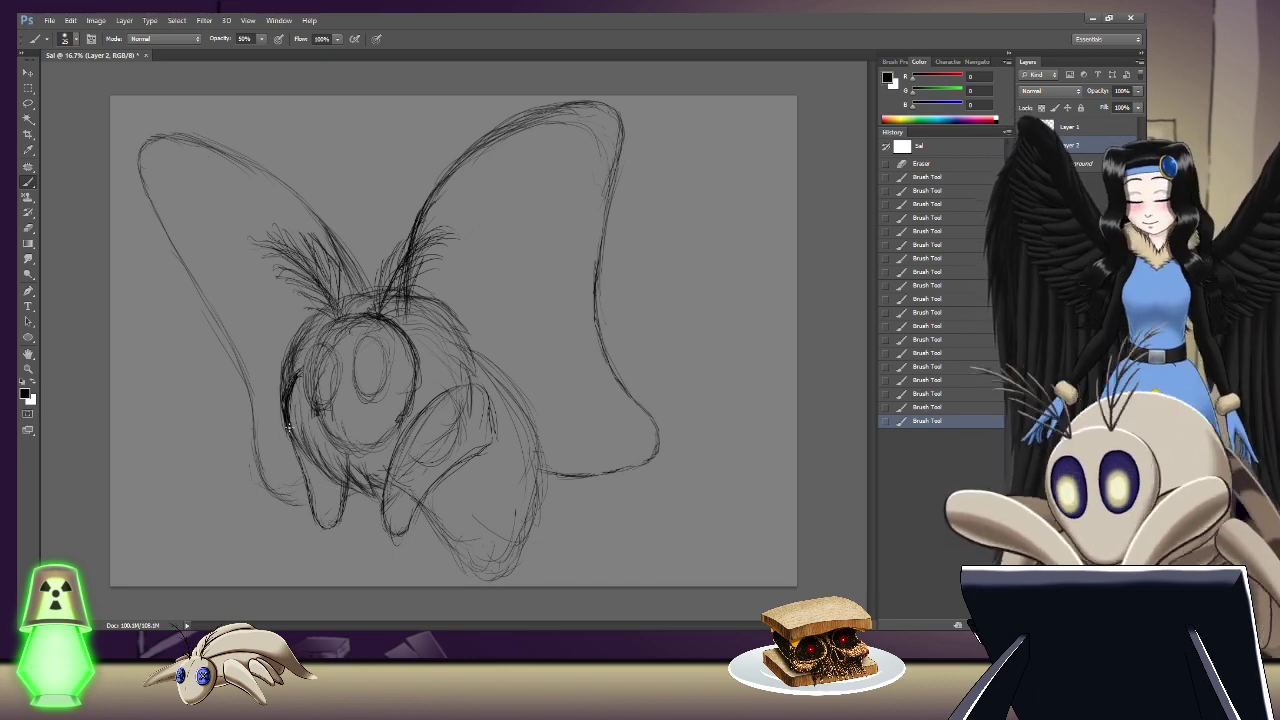
{"action": "left_click_drag", "start_coordinate": [256, 462], "coordinate": [262, 476]}
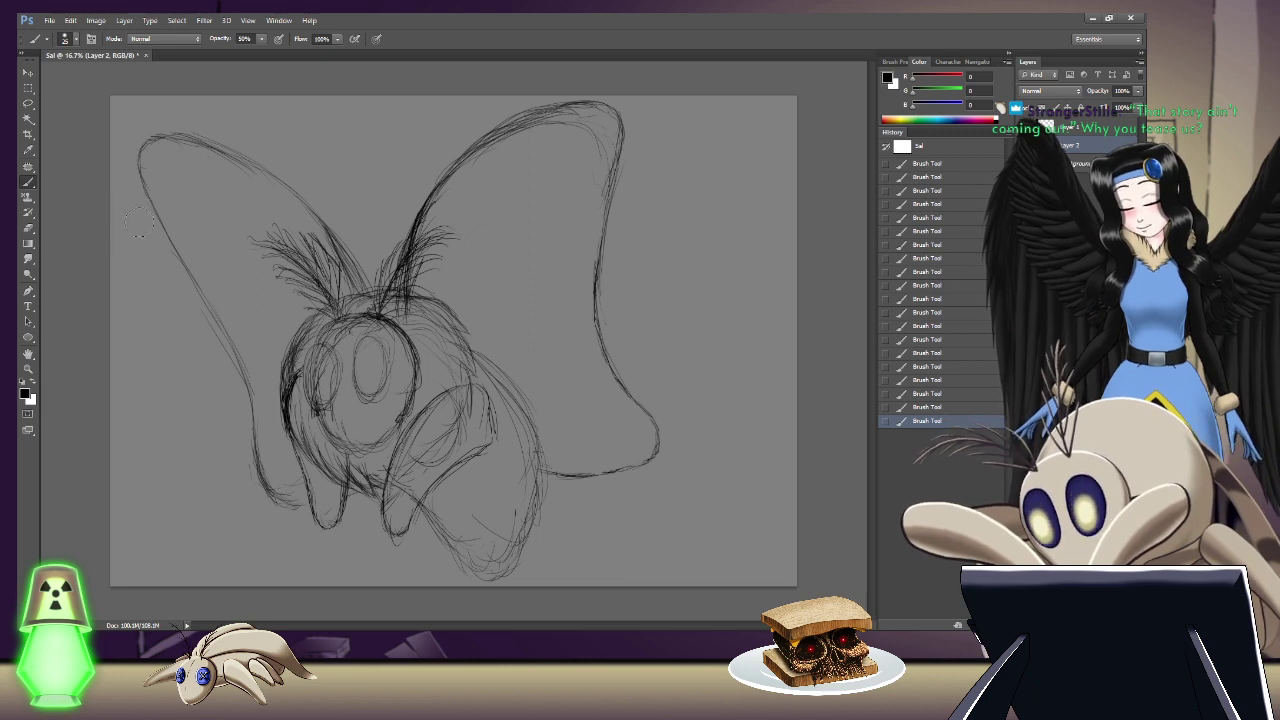
Step: Erase the left wing's outer edge below the tip together with its lower corner
{"action": "key", "text": "e"}
{"action": "left_click_drag", "start_coordinate": [255, 440], "coordinate": [262, 490]}
{"action": "left_click_drag", "start_coordinate": [272, 465], "coordinate": [290, 498]}
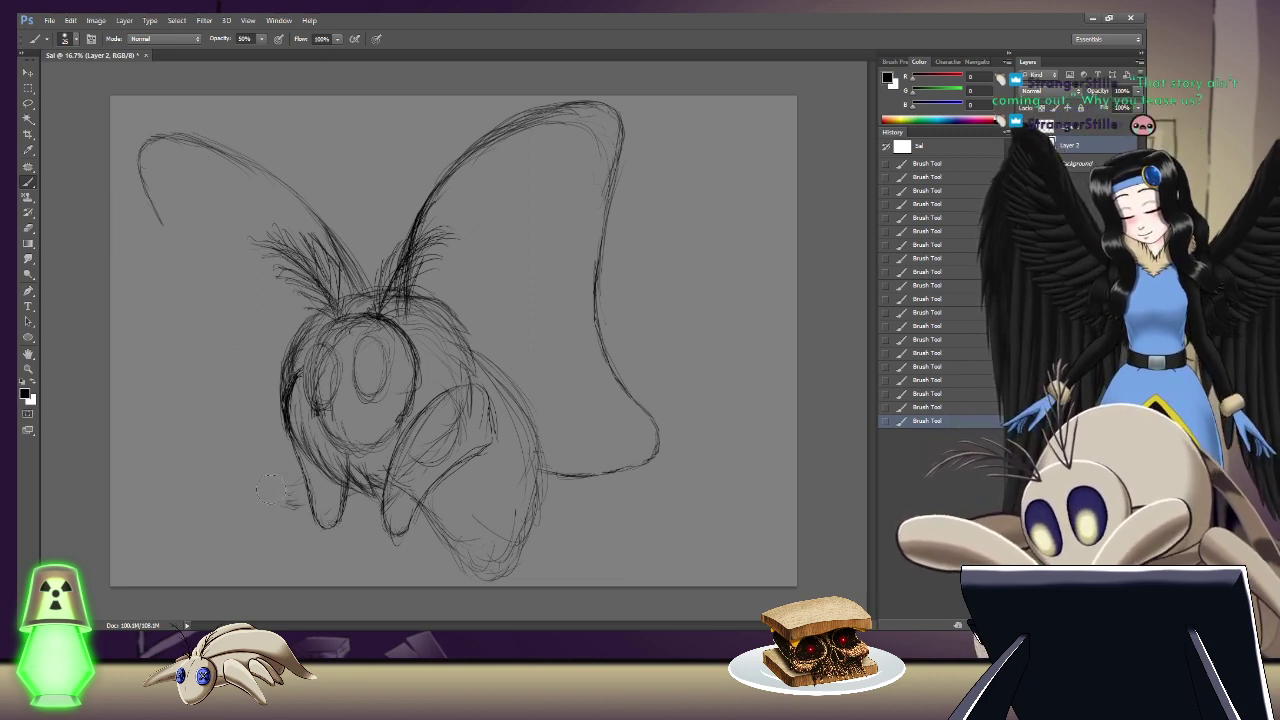
{"action": "left_click_drag", "start_coordinate": [280, 498], "coordinate": [277, 516]}
{"action": "left_click_drag", "start_coordinate": [262, 470], "coordinate": [250, 458]}
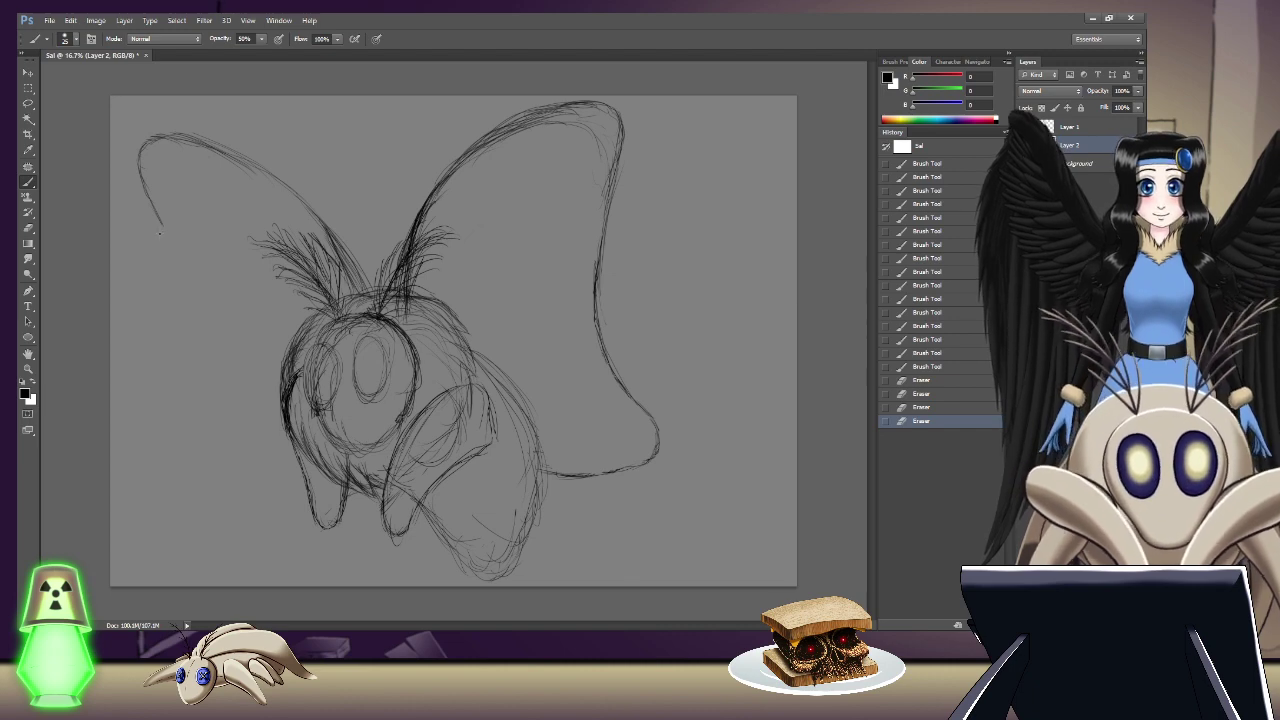
Step: Try different slants for the left wing's outer edge and lower corner, erasing each version back toward the tip
{"action": "left_click_drag", "start_coordinate": [160, 232], "coordinate": [233, 375]}
{"action": "left_click_drag", "start_coordinate": [178, 258], "coordinate": [242, 408]}
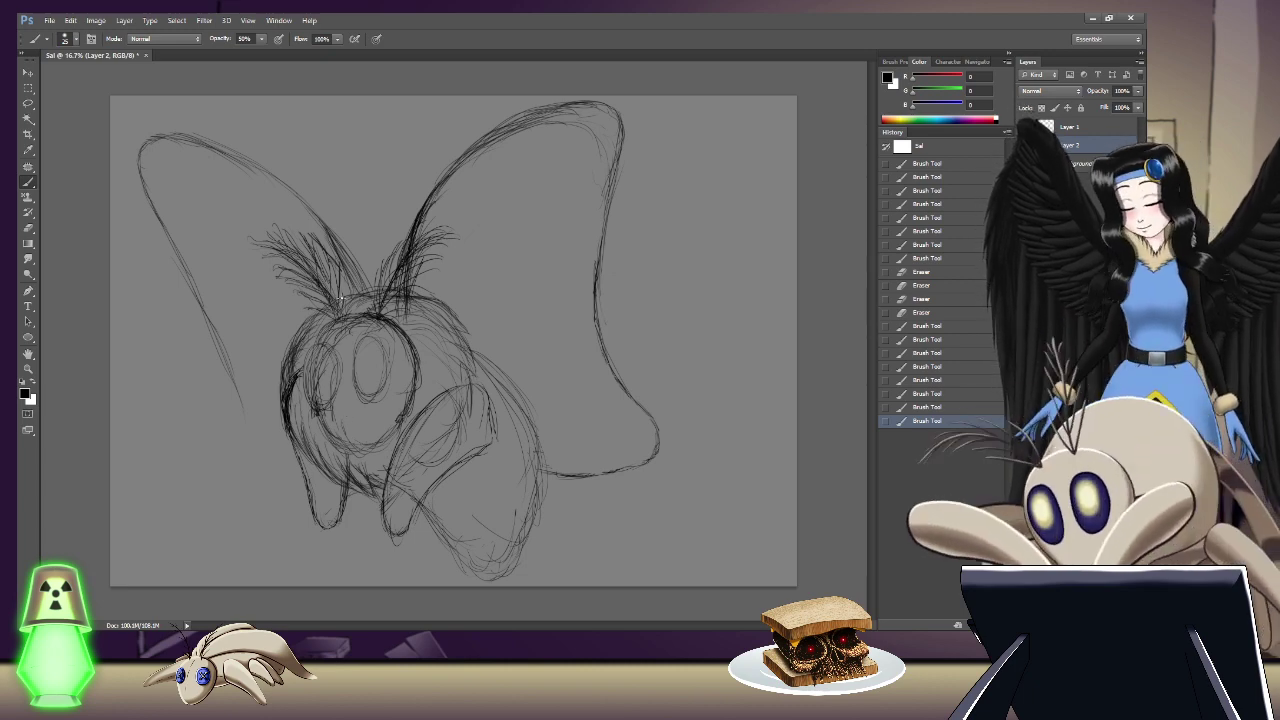
{"action": "mouse_move", "coordinate": [120, 165]}
{"action": "left_mouse_down"}
{"action": "mouse_move", "coordinate": [222, 350]}
{"action": "mouse_move", "coordinate": [252, 445]}
{"action": "left_mouse_up"}
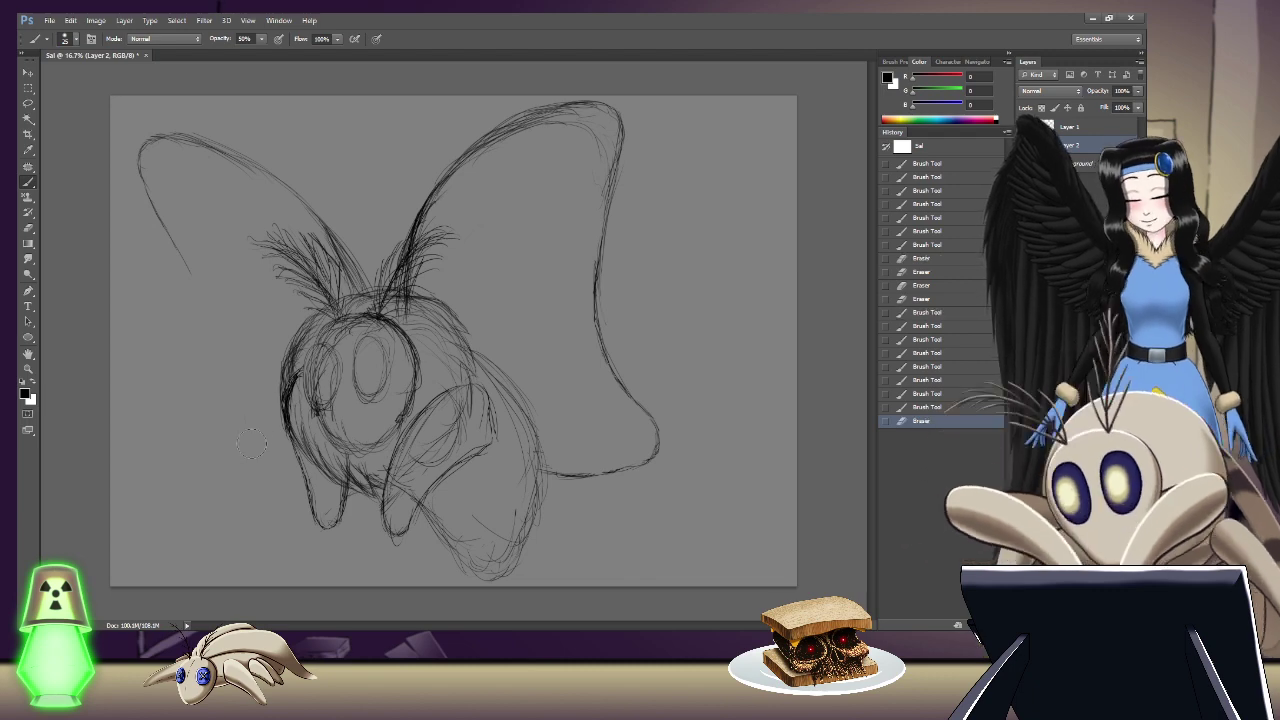
{"action": "mouse_move", "coordinate": [145, 175]}
{"action": "left_mouse_down"}
{"action": "mouse_move", "coordinate": [210, 298]}
{"action": "mouse_move", "coordinate": [272, 500]}
{"action": "mouse_move", "coordinate": [300, 522]}
{"action": "mouse_move", "coordinate": [324, 502]}
{"action": "mouse_move", "coordinate": [290, 522]}
{"action": "left_mouse_up"}
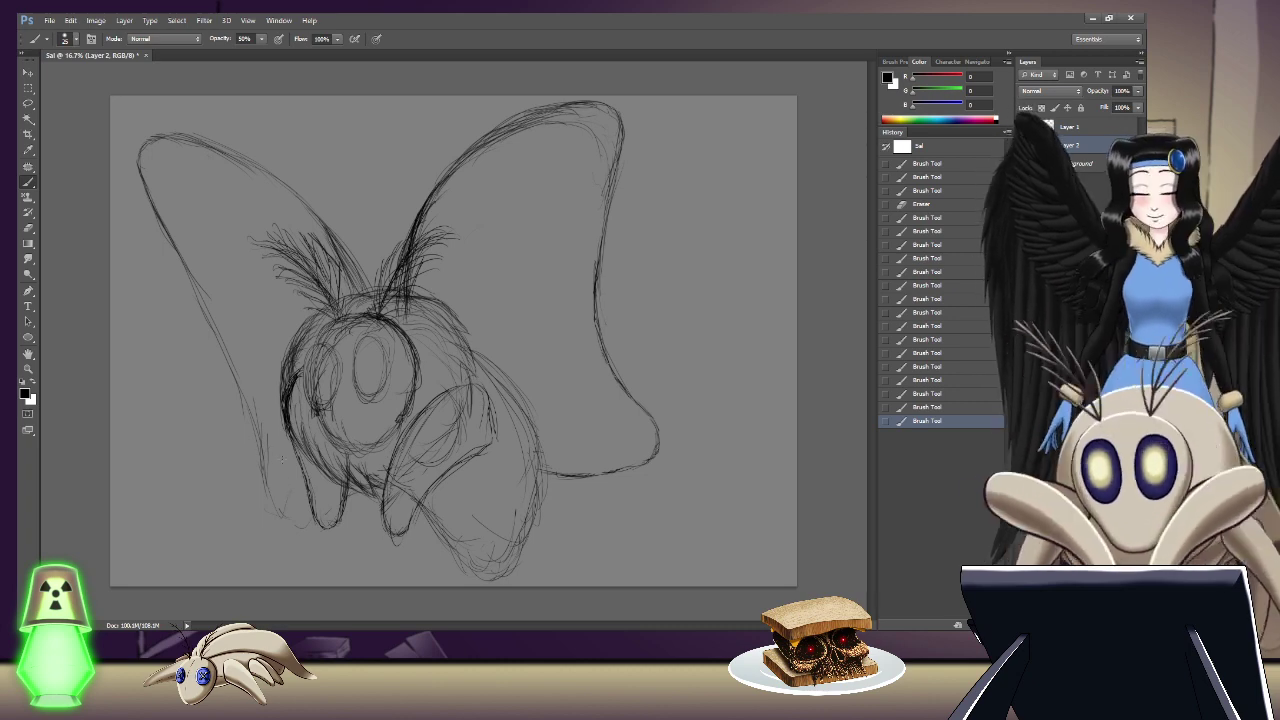
{"action": "mouse_move", "coordinate": [138, 208]}
{"action": "left_mouse_down"}
{"action": "mouse_move", "coordinate": [245, 386]}
{"action": "mouse_move", "coordinate": [296, 528]}
{"action": "mouse_move", "coordinate": [262, 508]}
{"action": "left_mouse_up"}
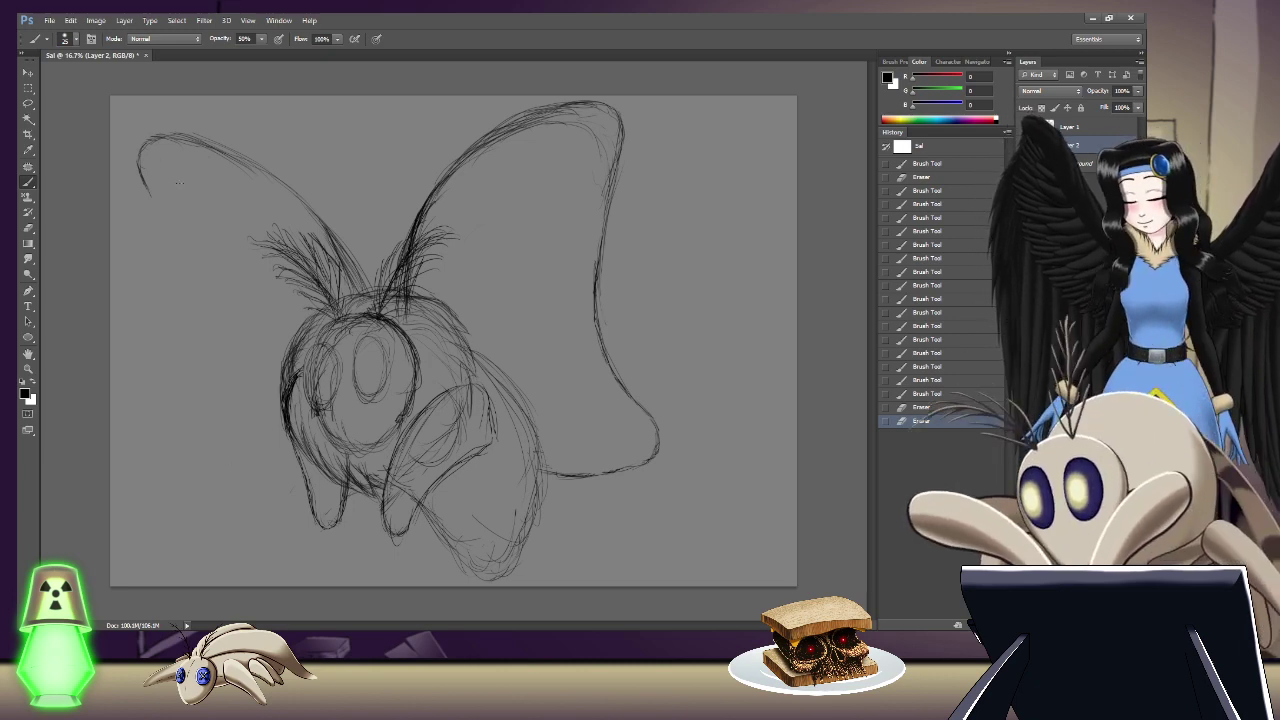
Step: Redraw the left wing's outer edge from the tip downward and add a narrow, rounded lower corner next to the front leg
{"action": "left_click_drag", "start_coordinate": [138, 160], "coordinate": [250, 398]}
{"action": "left_click_drag", "start_coordinate": [250, 398], "coordinate": [262, 464]}
{"action": "left_click_drag", "start_coordinate": [262, 464], "coordinate": [260, 470]}
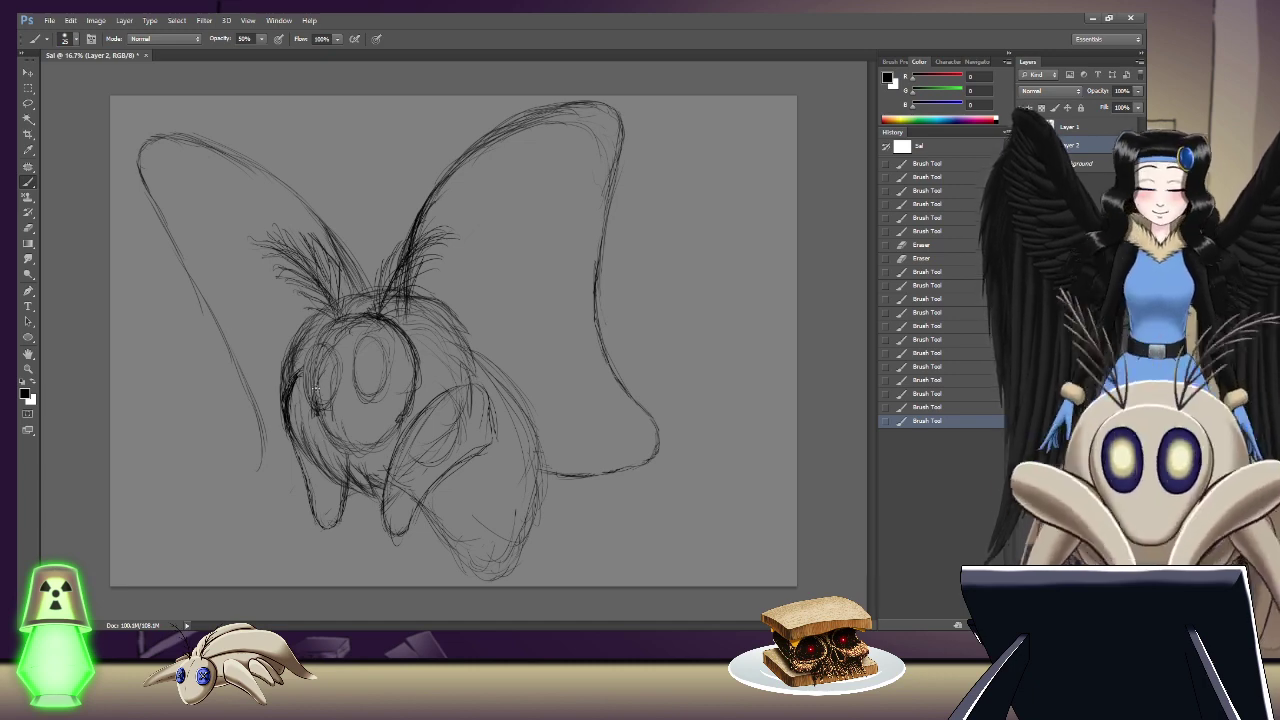
{"action": "mouse_move", "coordinate": [228, 335]}
{"action": "left_mouse_down"}
{"action": "mouse_move", "coordinate": [268, 500]}
{"action": "mouse_move", "coordinate": [305, 520]}
{"action": "left_mouse_up"}
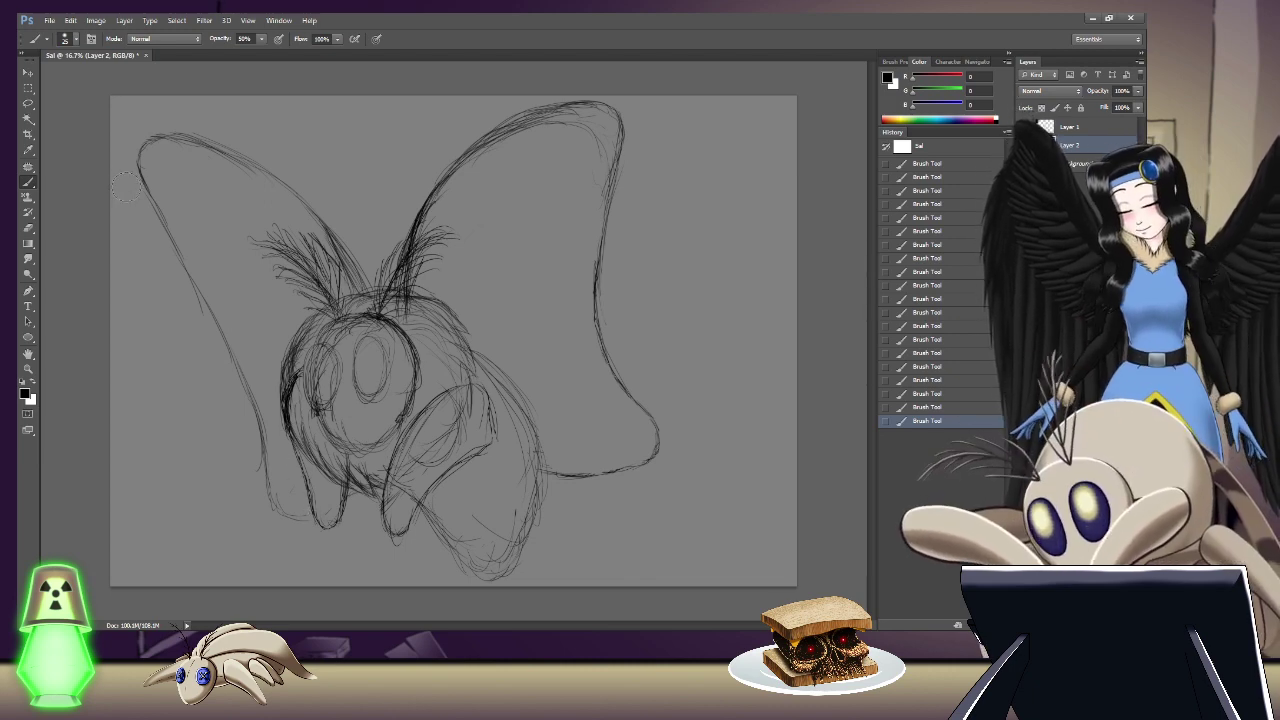
Step: Erase the left wing's outer edge and replace it with a smoother curve bending down into the lower corner
{"action": "mouse_move", "coordinate": [155, 205]}
{"action": "left_mouse_down"}
{"action": "mouse_move", "coordinate": [238, 380]}
{"action": "mouse_move", "coordinate": [266, 480]}
{"action": "left_mouse_up"}
{"action": "key", "text": "b"}
{"action": "mouse_move", "coordinate": [148, 192]}
{"action": "left_mouse_down"}
{"action": "mouse_move", "coordinate": [188, 246]}
{"action": "mouse_move", "coordinate": [252, 400]}
{"action": "mouse_move", "coordinate": [268, 510]}
{"action": "mouse_move", "coordinate": [368, 428]}
{"action": "left_mouse_up"}
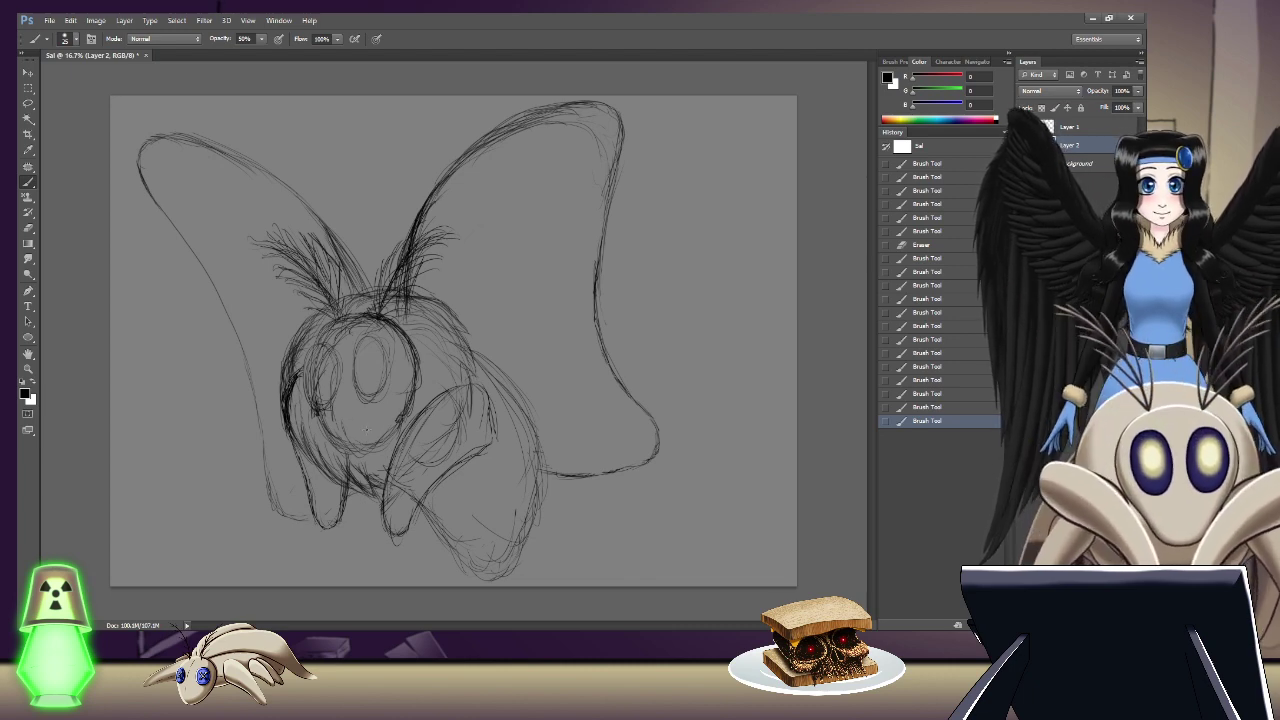
Step: Clear the stray lines inside the moth's left eye and erase the ruff's left outer edge beside the face
{"action": "left_click", "coordinate": [323, 380]}
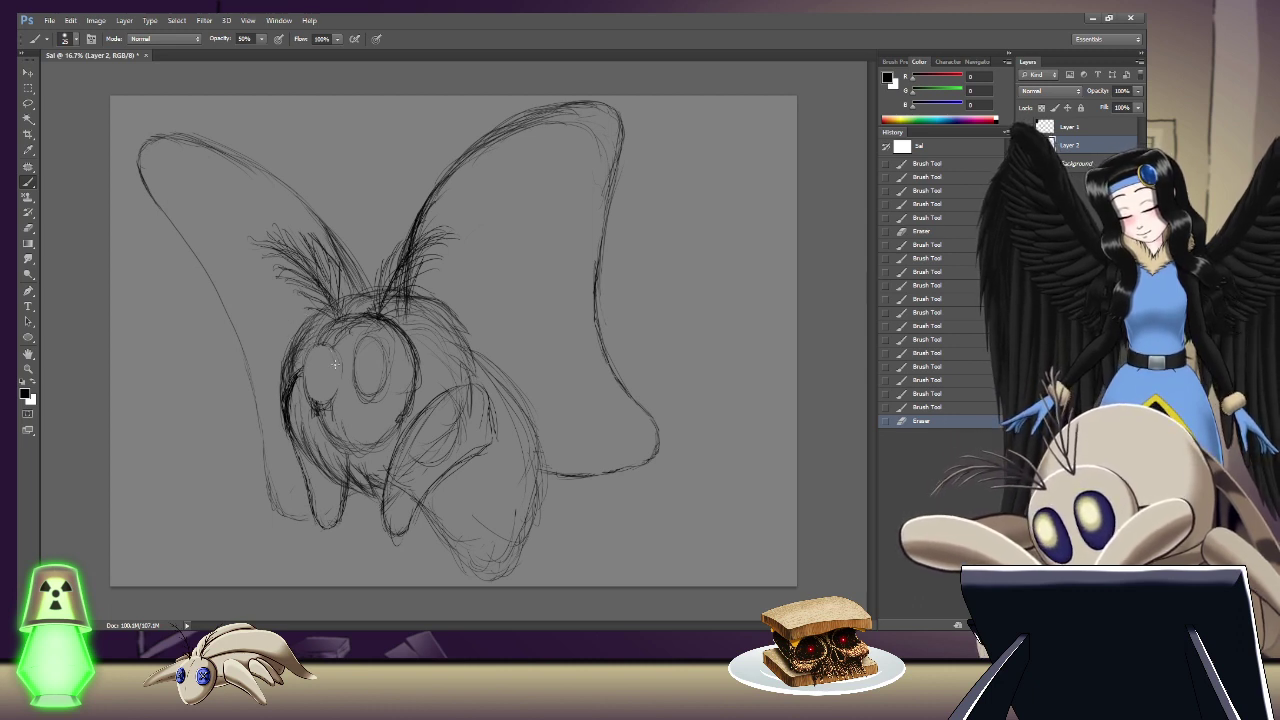
{"action": "left_click_drag", "start_coordinate": [328, 356], "coordinate": [330, 372]}
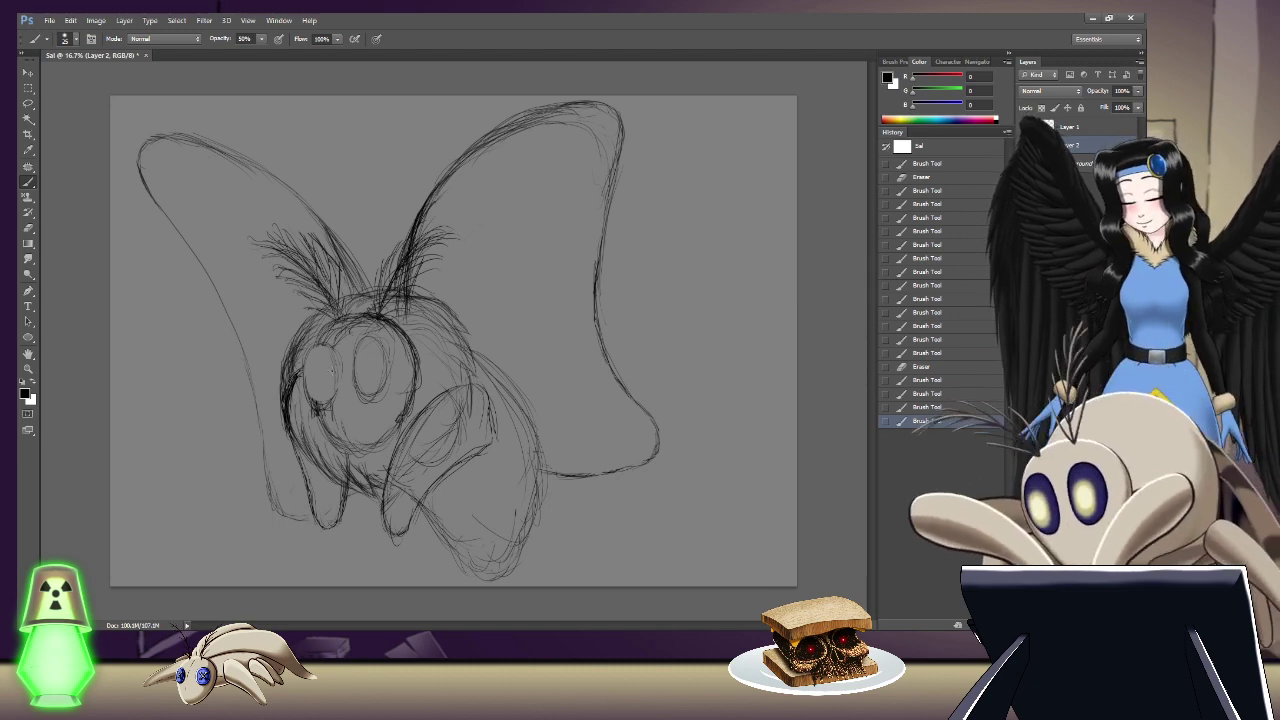
{"action": "key", "text": "e"}
{"action": "left_click_drag", "start_coordinate": [285, 362], "coordinate": [283, 405]}
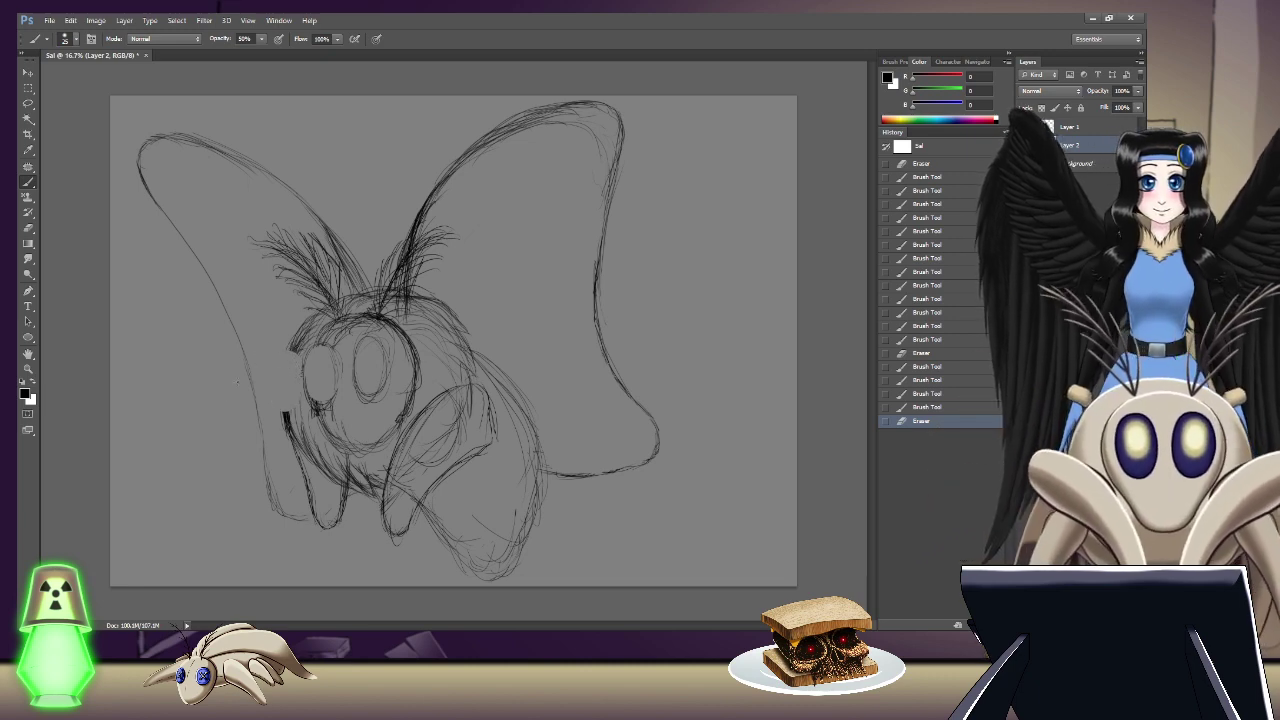
Step: Redraw the ruff's left outer edge with layered, slightly curved fur strokes running up toward the top of the head
{"action": "key", "text": "b"}
{"action": "left_click", "coordinate": [284, 412]}
{"action": "left_click", "coordinate": [284, 416]}
{"action": "left_click_drag", "start_coordinate": [285, 416], "coordinate": [288, 366]}
{"action": "mouse_move", "coordinate": [290, 404]}
{"action": "left_mouse_down"}
{"action": "mouse_move", "coordinate": [292, 360]}
{"action": "mouse_move", "coordinate": [288, 370]}
{"action": "left_mouse_up"}
{"action": "left_click_drag", "start_coordinate": [288, 400], "coordinate": [292, 338]}
{"action": "left_click_drag", "start_coordinate": [290, 396], "coordinate": [310, 316]}
{"action": "left_click_drag", "start_coordinate": [302, 360], "coordinate": [308, 328]}
{"action": "left_click_drag", "start_coordinate": [296, 382], "coordinate": [302, 348]}
{"action": "left_click_drag", "start_coordinate": [294, 392], "coordinate": [297, 372]}
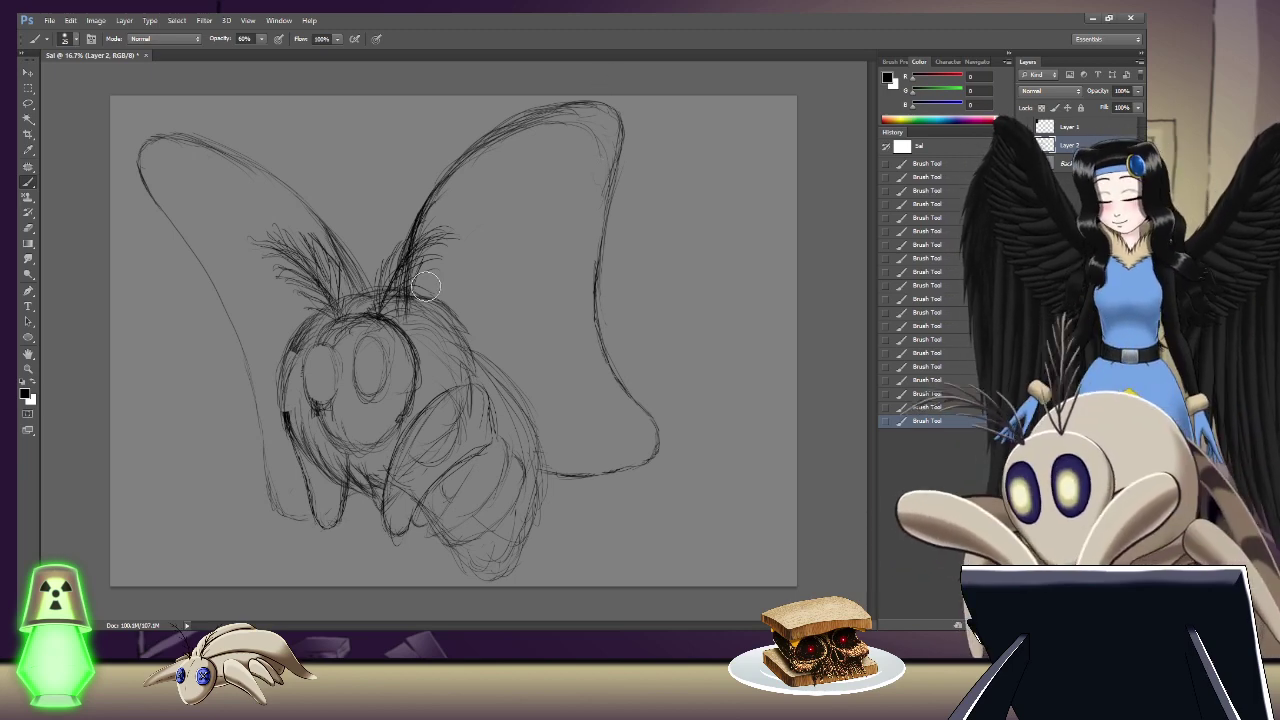
Step: Replace the left wing's upper edge and tip with a slightly smaller rounded outline and strengthen its outer edge downward
{"action": "mouse_move", "coordinate": [325, 205]}
{"action": "left_mouse_down"}
{"action": "mouse_move", "coordinate": [240, 144]}
{"action": "mouse_move", "coordinate": [173, 130]}
{"action": "mouse_move", "coordinate": [139, 160]}
{"action": "mouse_move", "coordinate": [144, 193]}
{"action": "left_mouse_up"}
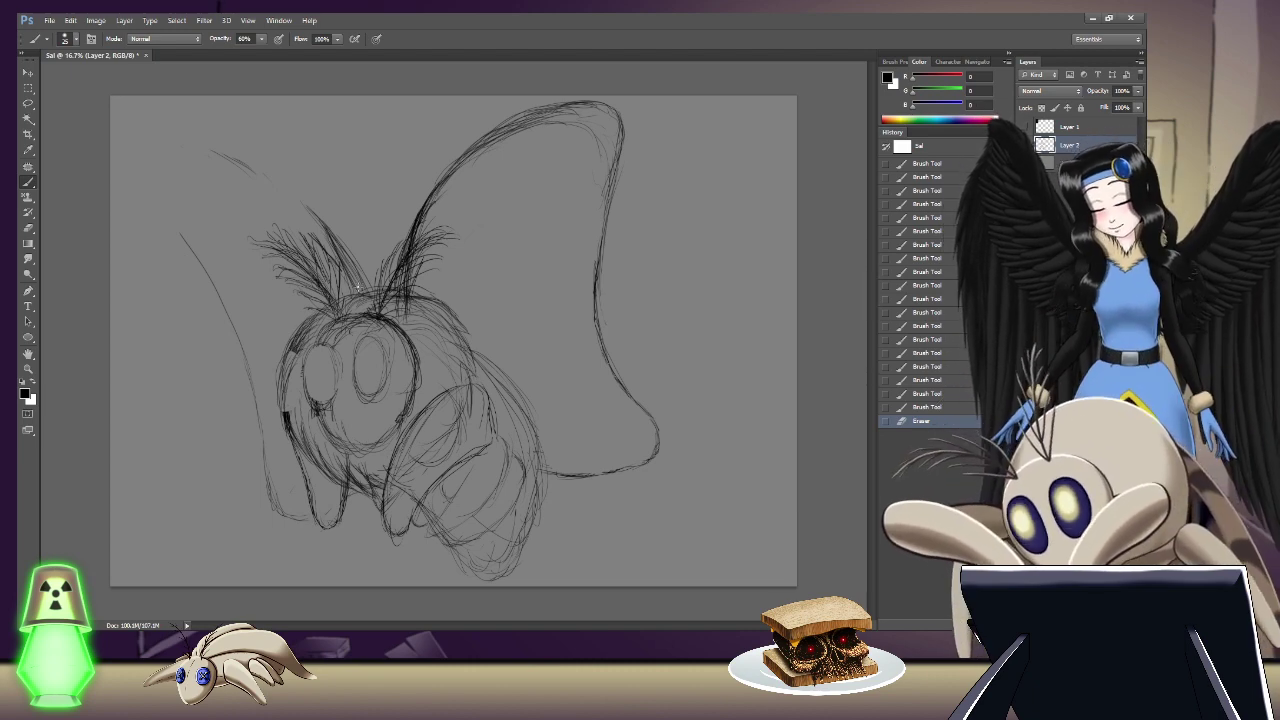
{"action": "mouse_move", "coordinate": [325, 228]}
{"action": "left_mouse_down"}
{"action": "mouse_move", "coordinate": [236, 160]}
{"action": "mouse_move", "coordinate": [163, 168]}
{"action": "left_mouse_up"}
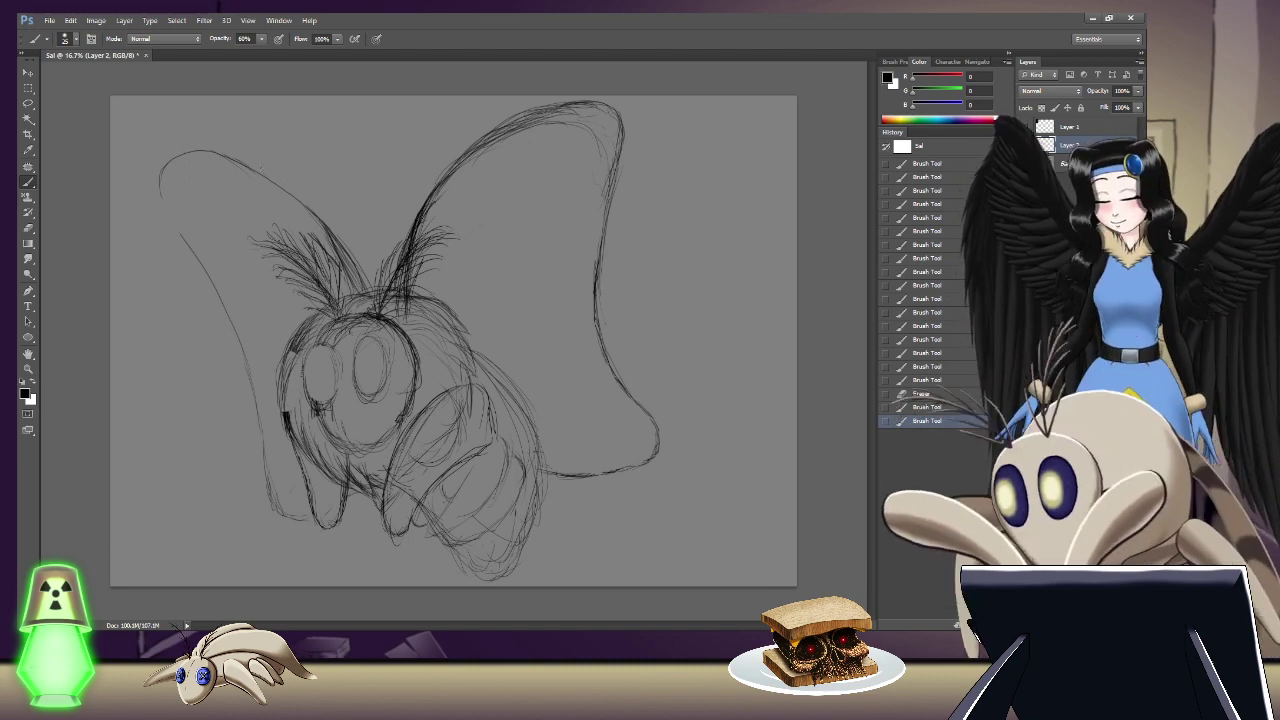
{"action": "mouse_move", "coordinate": [234, 160]}
{"action": "left_mouse_down"}
{"action": "mouse_move", "coordinate": [191, 144]}
{"action": "mouse_move", "coordinate": [217, 144]}
{"action": "mouse_move", "coordinate": [168, 146]}
{"action": "mouse_move", "coordinate": [176, 139]}
{"action": "mouse_move", "coordinate": [153, 166]}
{"action": "mouse_move", "coordinate": [156, 155]}
{"action": "mouse_move", "coordinate": [174, 180]}
{"action": "mouse_move", "coordinate": [153, 182]}
{"action": "mouse_move", "coordinate": [154, 150]}
{"action": "mouse_move", "coordinate": [176, 242]}
{"action": "left_mouse_up"}
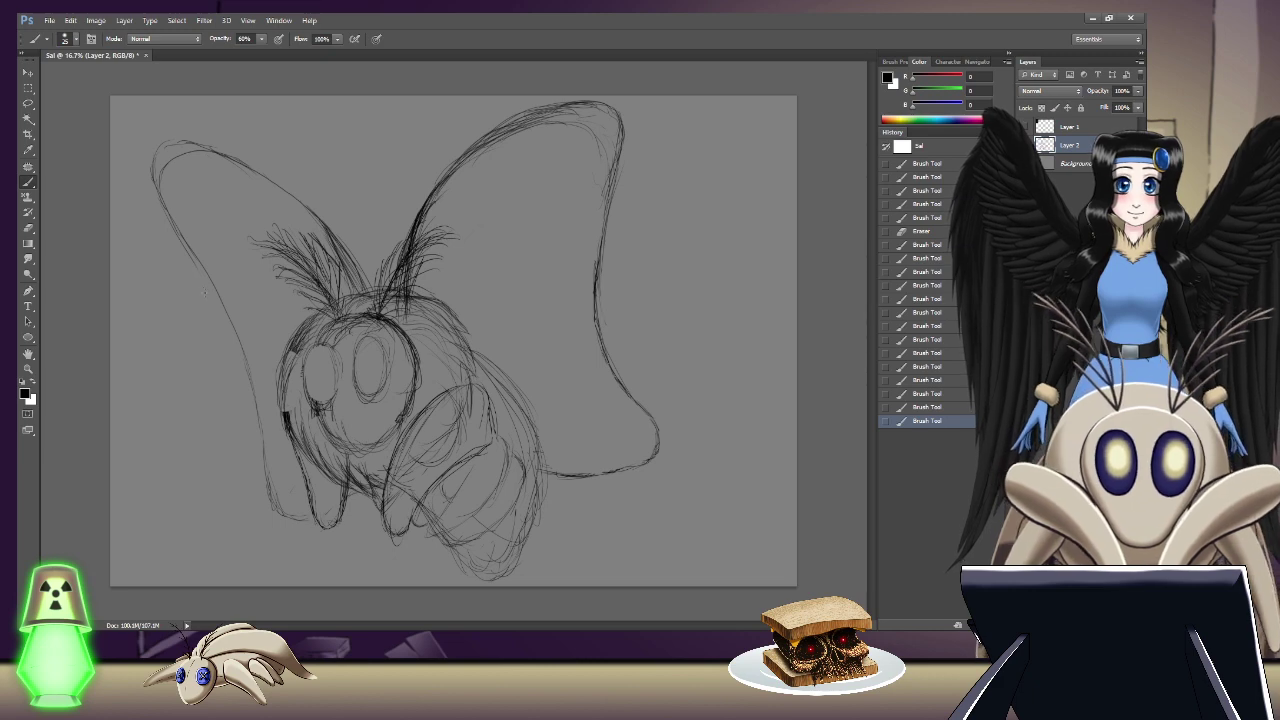
{"action": "left_click_drag", "start_coordinate": [178, 226], "coordinate": [247, 376]}
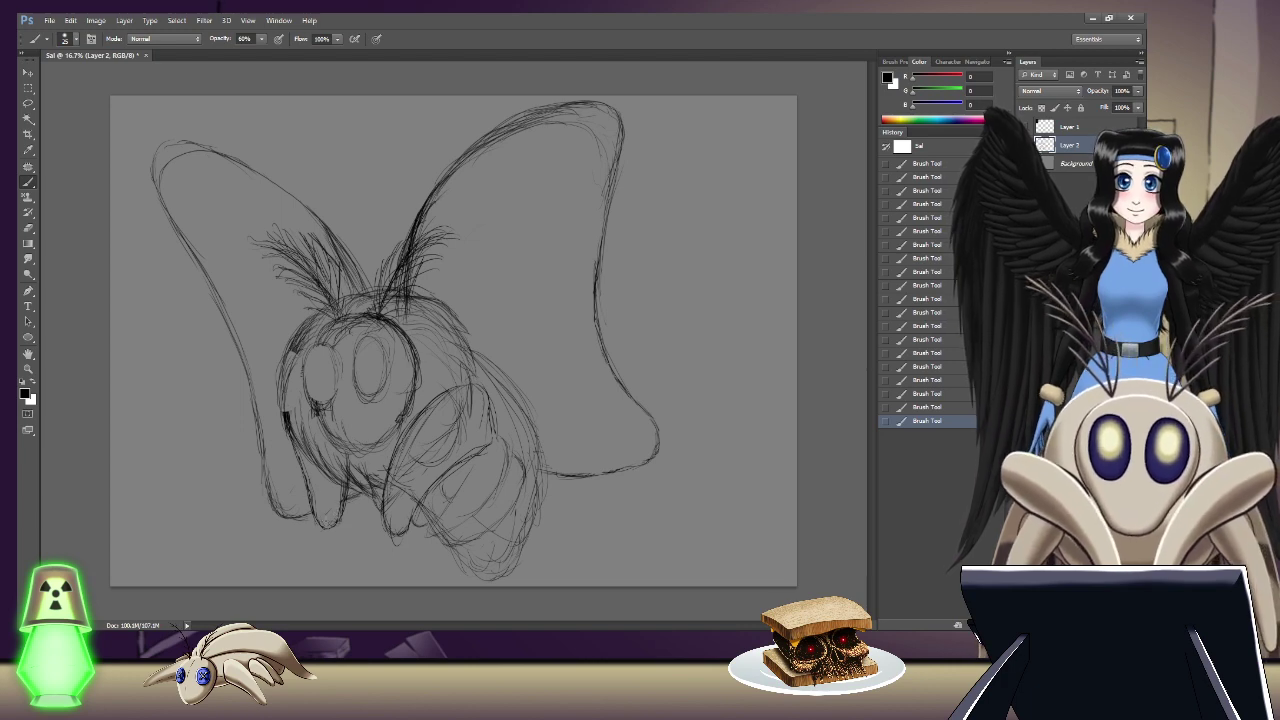
Step: Clean up the lines around the left front leg and retouch the ruff's lower-left edge with short fur strokes
{"action": "key", "text": "e"}
{"action": "mouse_move", "coordinate": [326, 521]}
{"action": "left_mouse_down"}
{"action": "mouse_move", "coordinate": [336, 470]}
{"action": "mouse_move", "coordinate": [330, 512]}
{"action": "mouse_move", "coordinate": [340, 492]}
{"action": "left_mouse_up"}
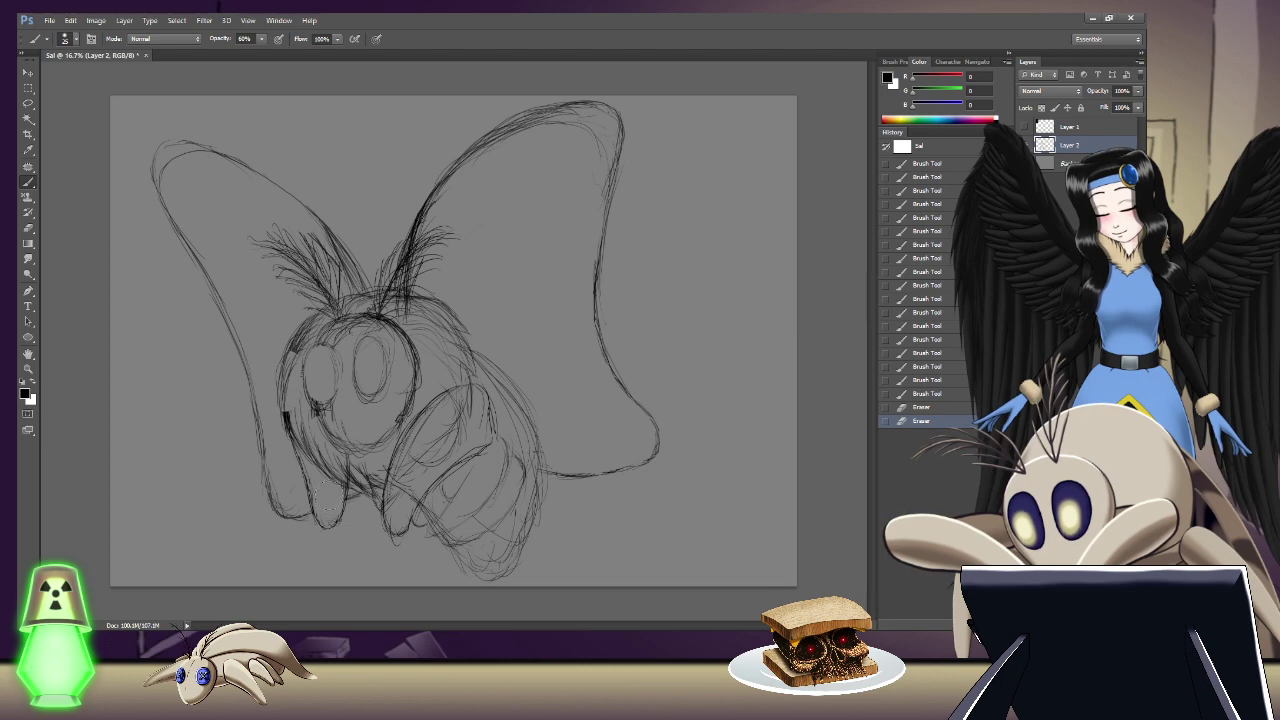
{"action": "left_click_drag", "start_coordinate": [330, 440], "coordinate": [308, 440]}
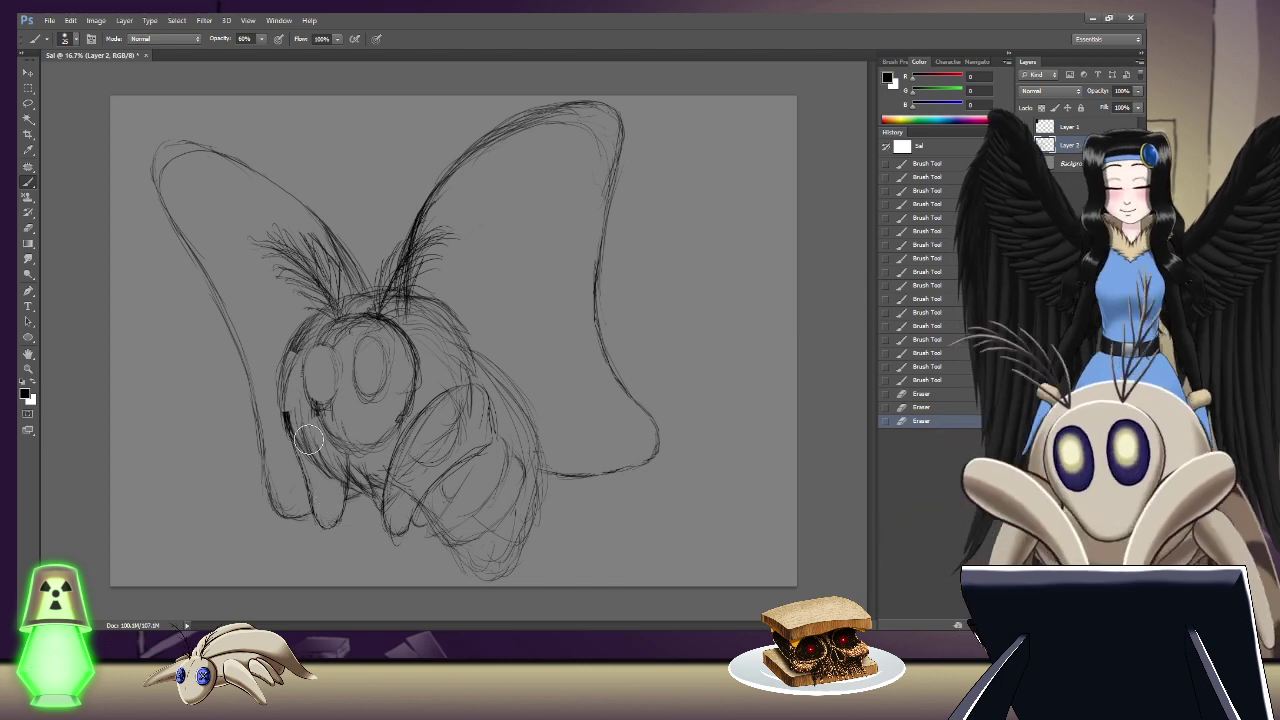
{"action": "left_click_drag", "start_coordinate": [308, 437], "coordinate": [342, 486]}
{"action": "left_click_drag", "start_coordinate": [343, 482], "coordinate": [346, 486]}
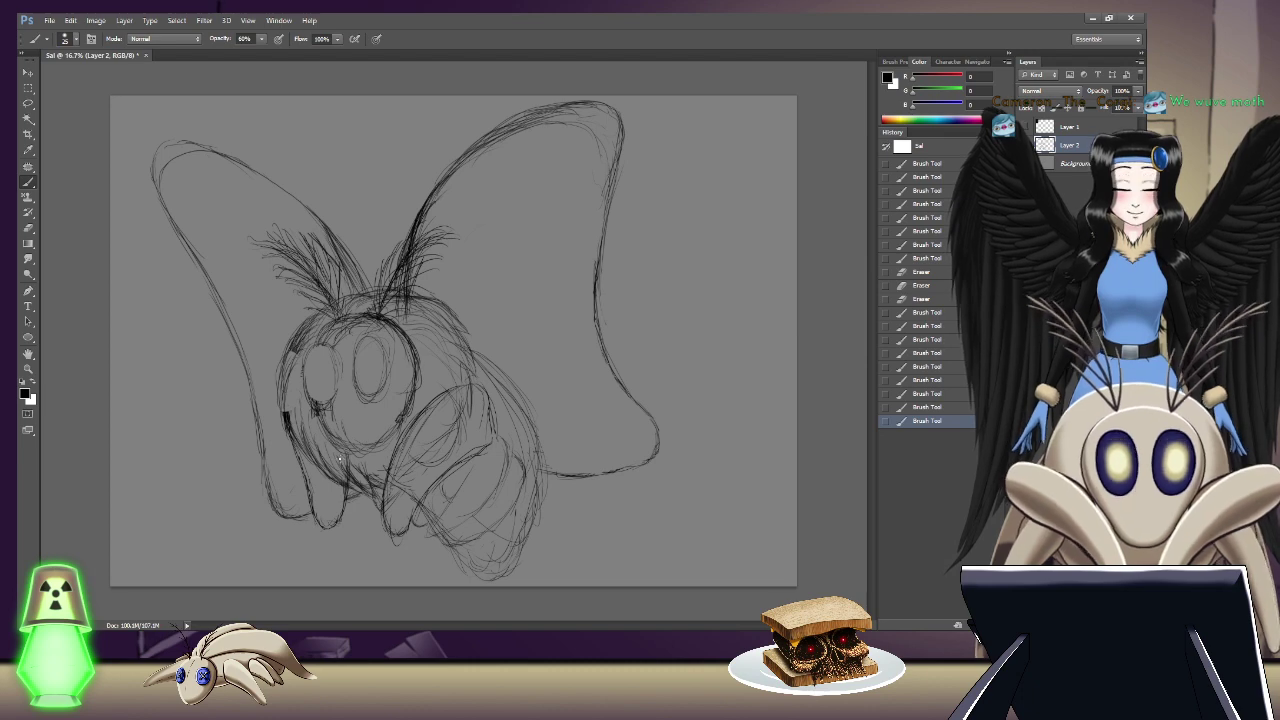
{"action": "left_click_drag", "start_coordinate": [283, 392], "coordinate": [285, 405]}
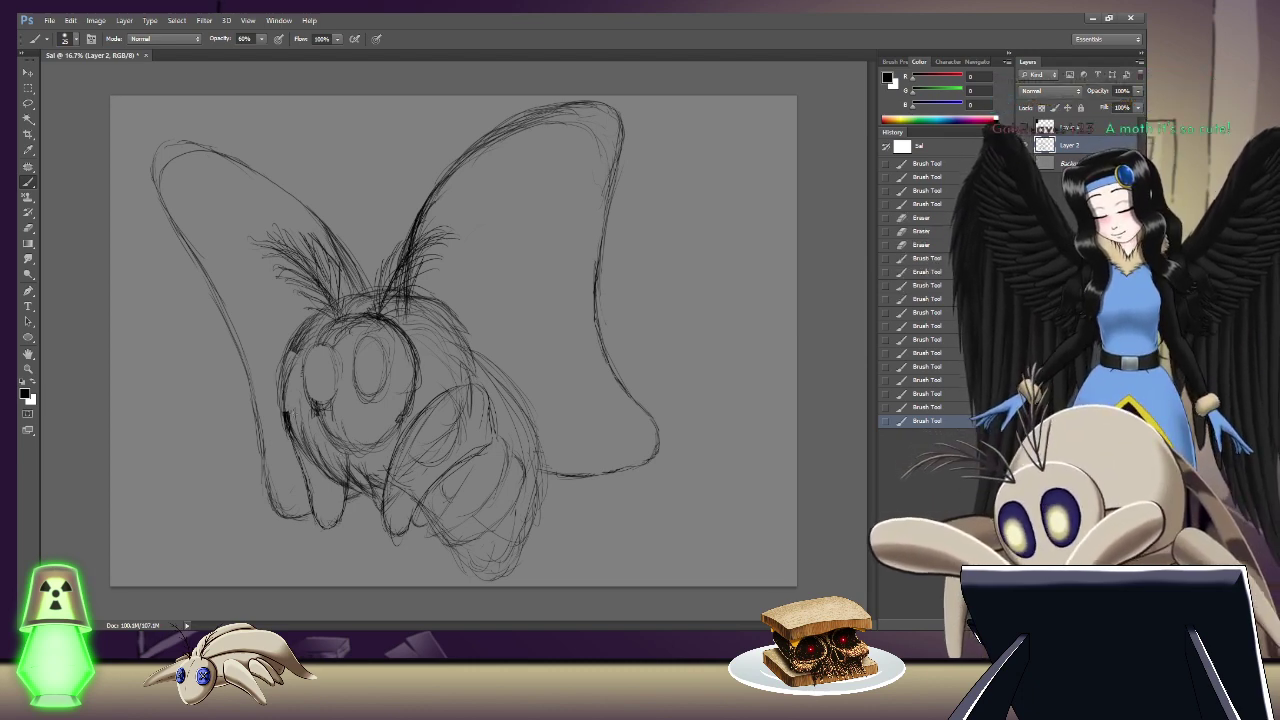
{"action": "left_click_drag", "start_coordinate": [284, 395], "coordinate": [300, 413]}
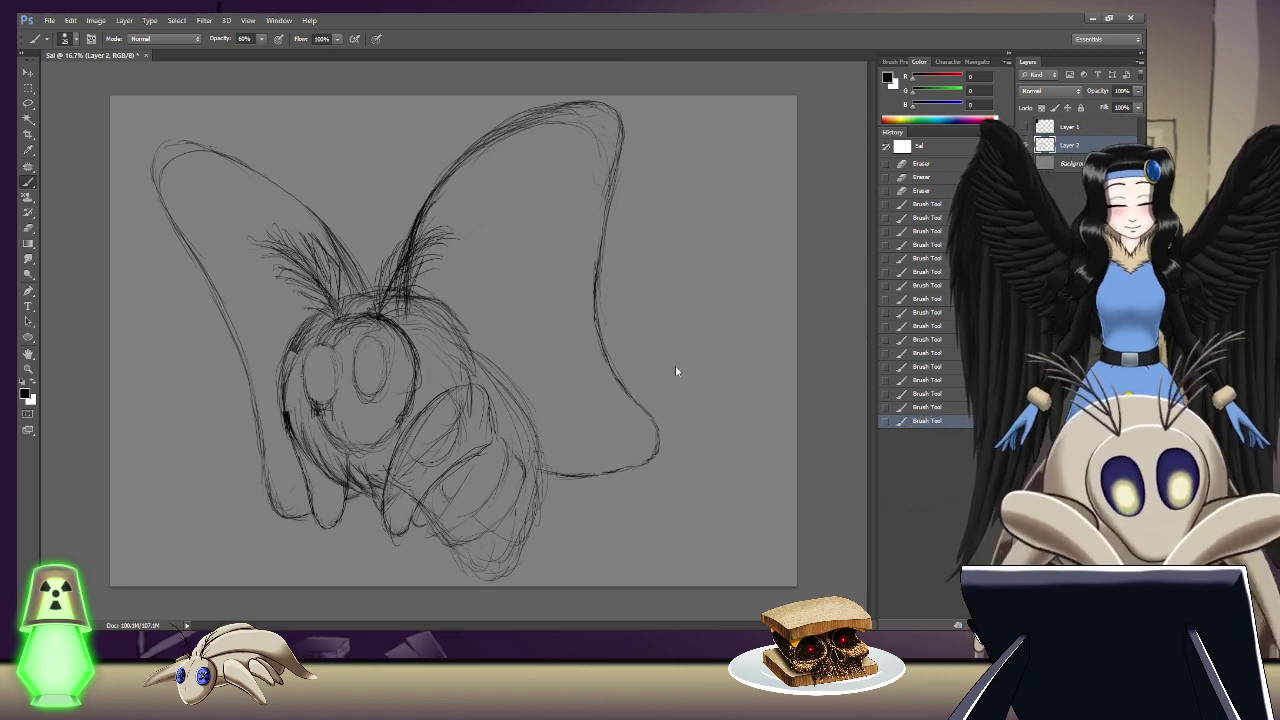
Step: Save the drawing as Sal.psd and show the character reference picture on Layer 1
{"action": "key", "text": "ctrl+s"}
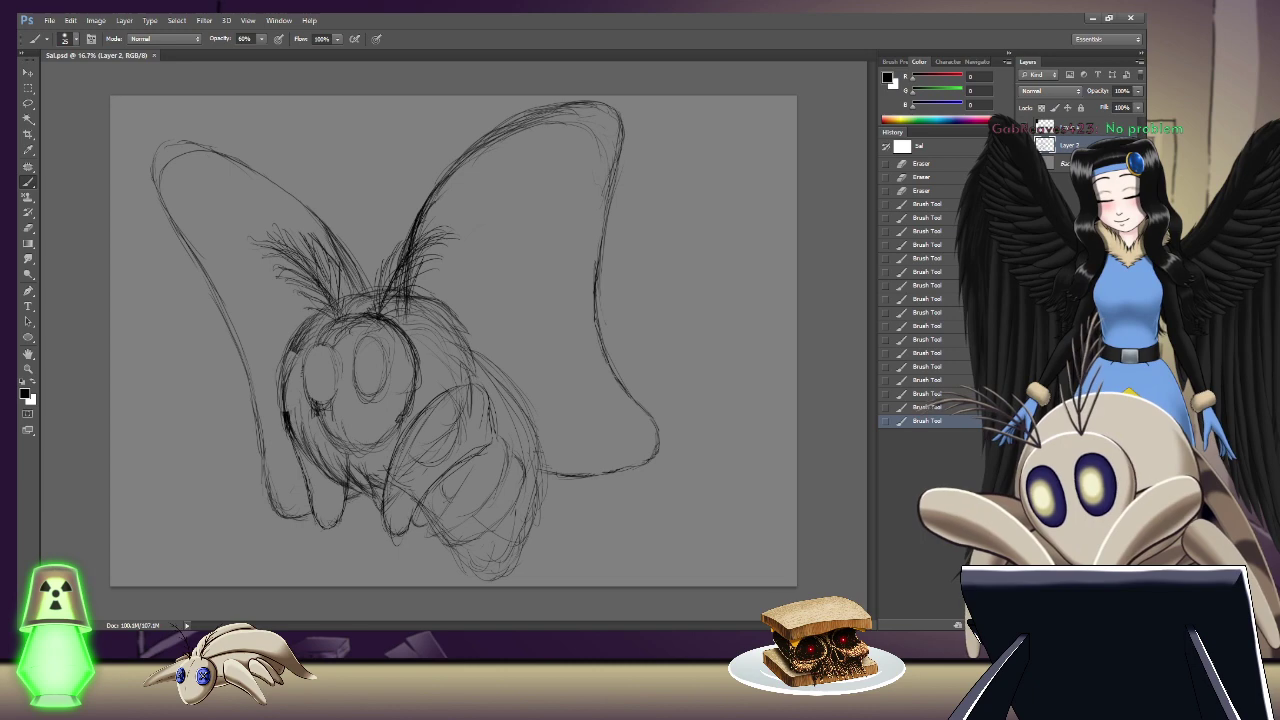
{"action": "left_click", "coordinate": [203, 190]}
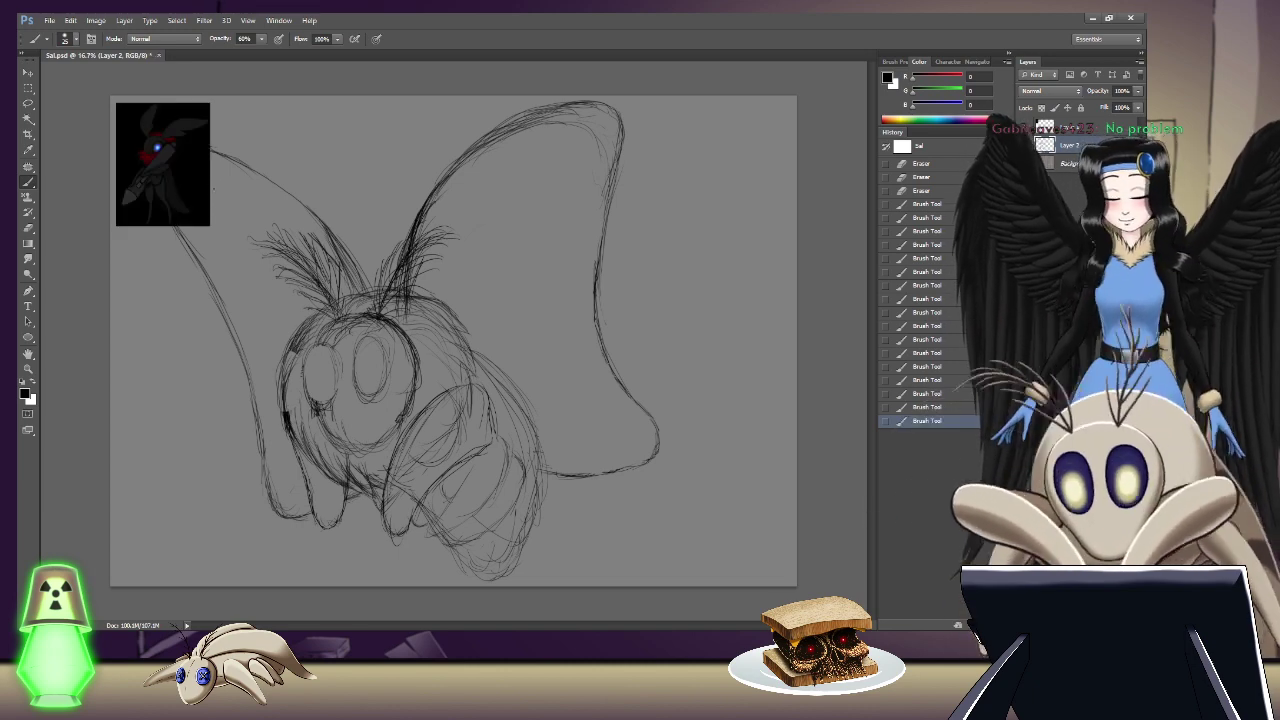
{"action": "key", "text": "ctrl+t"}
{"action": "key", "text": "Return"}
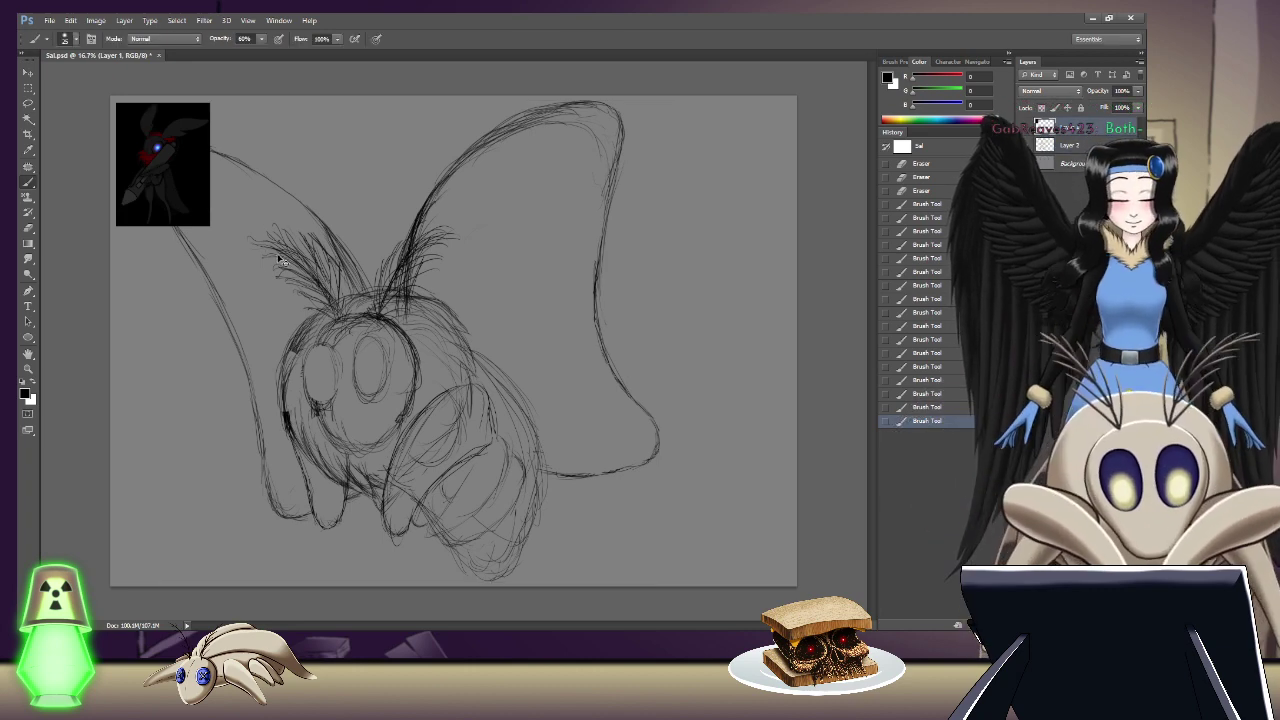
Step: Apply a Free Transform to the reference picture on Layer 1 and return to the Brush tool
{"action": "key", "text": "ctrl+t"}
{"action": "left_click_drag", "start_coordinate": [208, 218], "coordinate": [423, 446]}
{"action": "key", "text": "Return"}
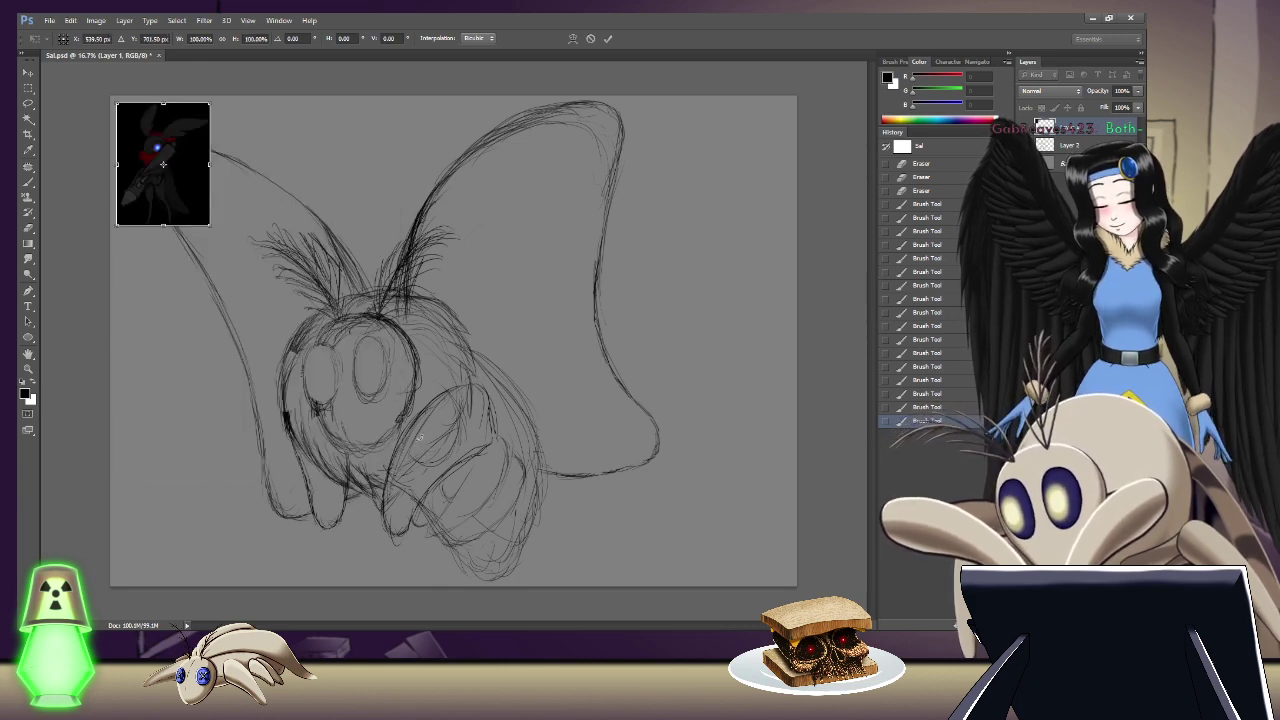
{"action": "key", "text": "b"}
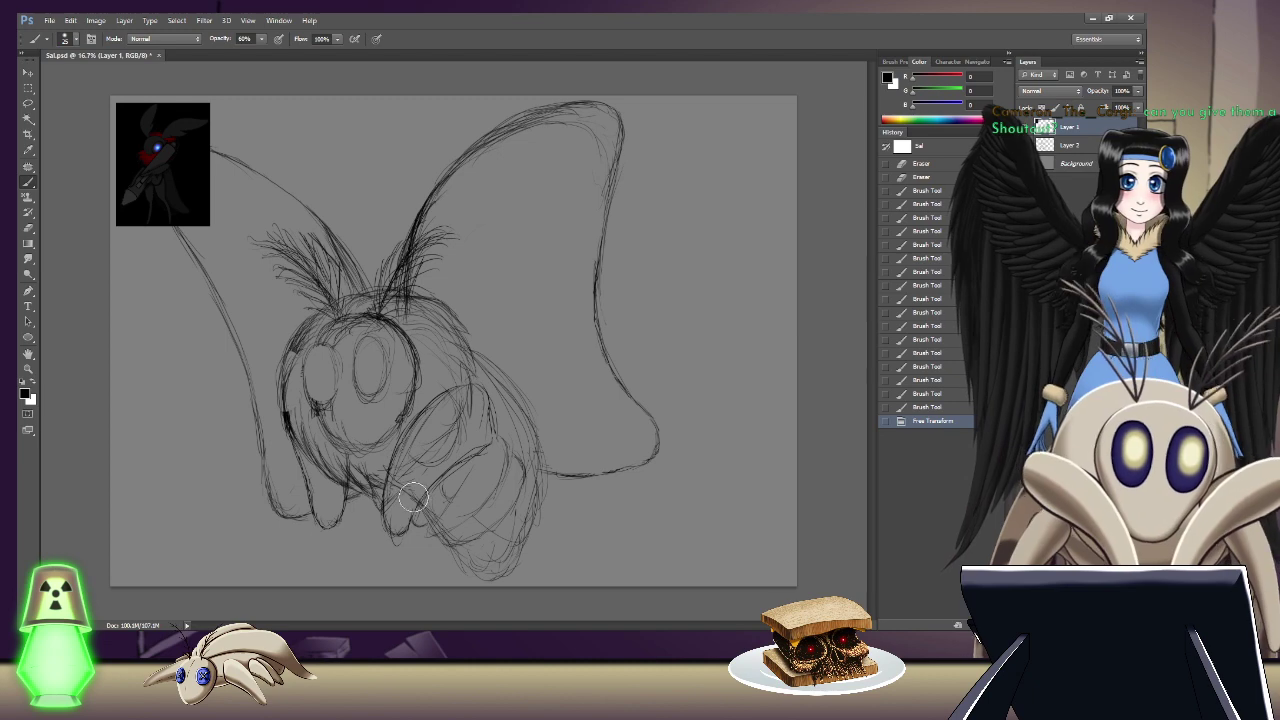
Step: On Layer 2, erase the right front leg's inner lines and lower tip together with the overlapping body lines
{"action": "key", "text": "alt+["}
{"action": "mouse_move", "coordinate": [400, 480]}
{"action": "left_mouse_down"}
{"action": "mouse_move", "coordinate": [406, 527]}
{"action": "mouse_move", "coordinate": [416, 453]}
{"action": "mouse_move", "coordinate": [453, 405]}
{"action": "mouse_move", "coordinate": [469, 405]}
{"action": "mouse_move", "coordinate": [476, 424]}
{"action": "mouse_move", "coordinate": [424, 462]}
{"action": "mouse_move", "coordinate": [470, 426]}
{"action": "mouse_move", "coordinate": [426, 474]}
{"action": "mouse_move", "coordinate": [408, 523]}
{"action": "mouse_move", "coordinate": [455, 448]}
{"action": "mouse_move", "coordinate": [427, 493]}
{"action": "mouse_move", "coordinate": [452, 447]}
{"action": "left_mouse_up"}
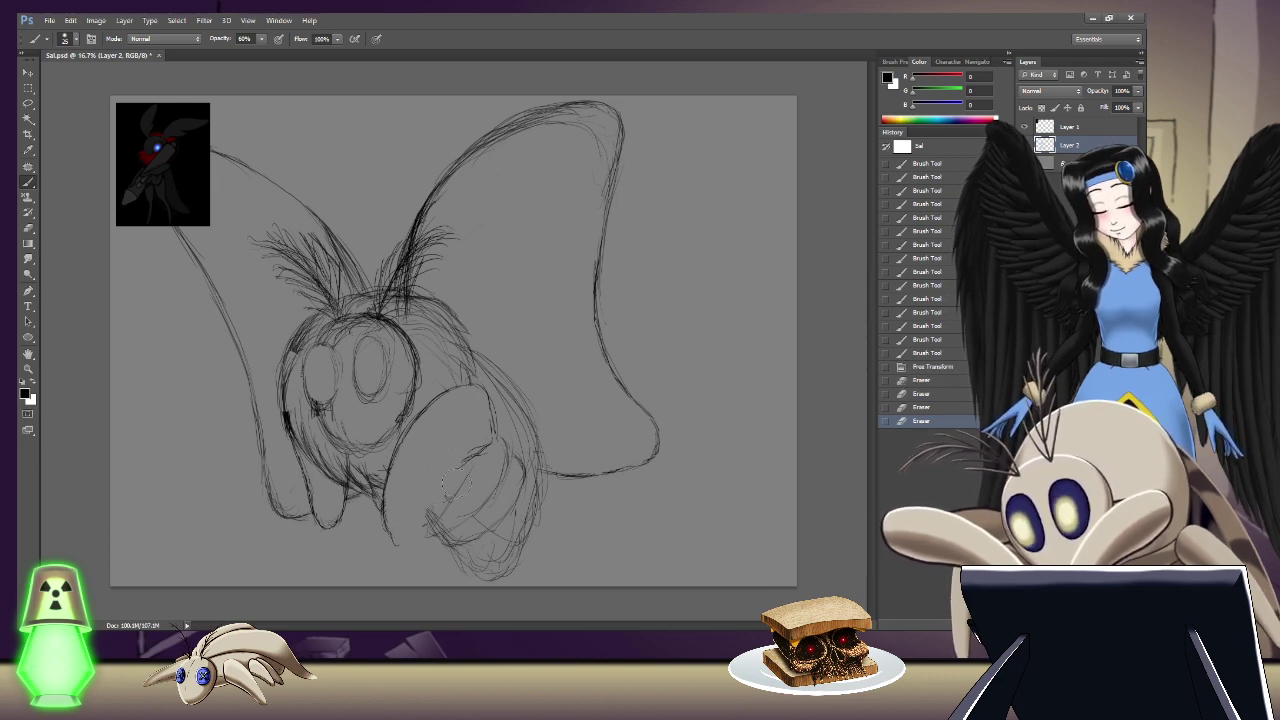
{"action": "mouse_move", "coordinate": [400, 535]}
{"action": "left_mouse_down"}
{"action": "mouse_move", "coordinate": [397, 549]}
{"action": "mouse_move", "coordinate": [390, 462]}
{"action": "left_mouse_up"}
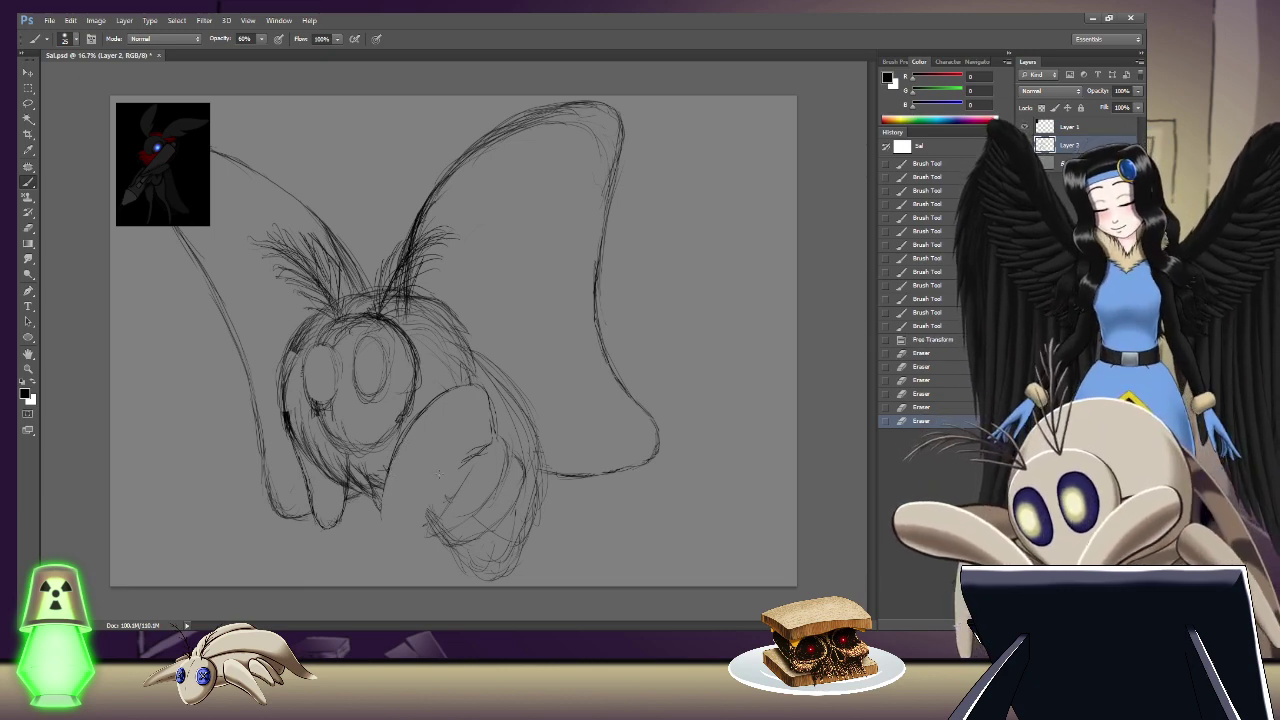
Step: Redraw the right front leg's lower part as a longer shape tapering to a narrow tip below the ruff
{"action": "mouse_move", "coordinate": [437, 475]}
{"action": "left_mouse_down"}
{"action": "mouse_move", "coordinate": [449, 473]}
{"action": "mouse_move", "coordinate": [438, 490]}
{"action": "left_mouse_up"}
{"action": "left_click_drag", "start_coordinate": [445, 488], "coordinate": [442, 497]}
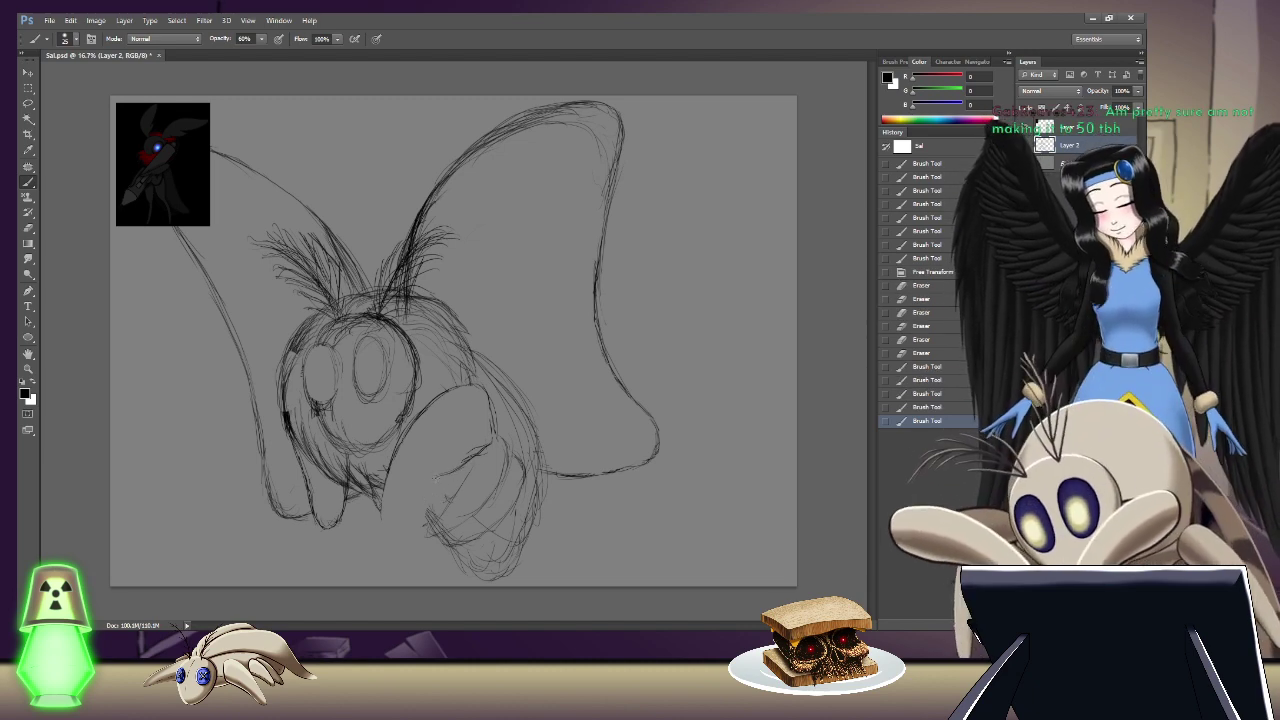
{"action": "left_click_drag", "start_coordinate": [428, 492], "coordinate": [422, 500]}
{"action": "left_click_drag", "start_coordinate": [425, 498], "coordinate": [408, 519]}
{"action": "left_click_drag", "start_coordinate": [410, 518], "coordinate": [400, 531]}
{"action": "left_click_drag", "start_coordinate": [402, 530], "coordinate": [390, 543]}
{"action": "left_click_drag", "start_coordinate": [392, 541], "coordinate": [385, 549]}
{"action": "left_click_drag", "start_coordinate": [386, 546], "coordinate": [380, 551]}
{"action": "left_click_drag", "start_coordinate": [381, 550], "coordinate": [378, 553]}
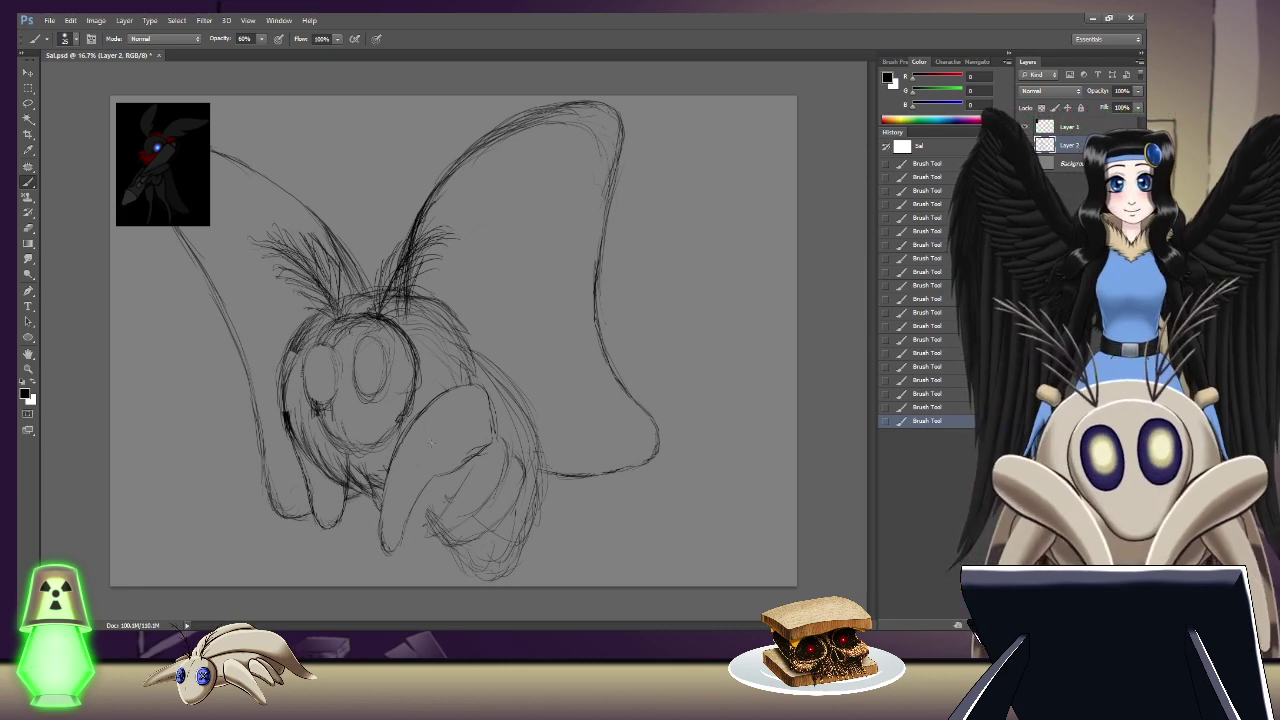
Step: Erase the right front leg's inner edge and redraw it with a distinct bend between the upper leg and the tapered forearm
{"action": "left_click_drag", "start_coordinate": [398, 536], "coordinate": [420, 462]}
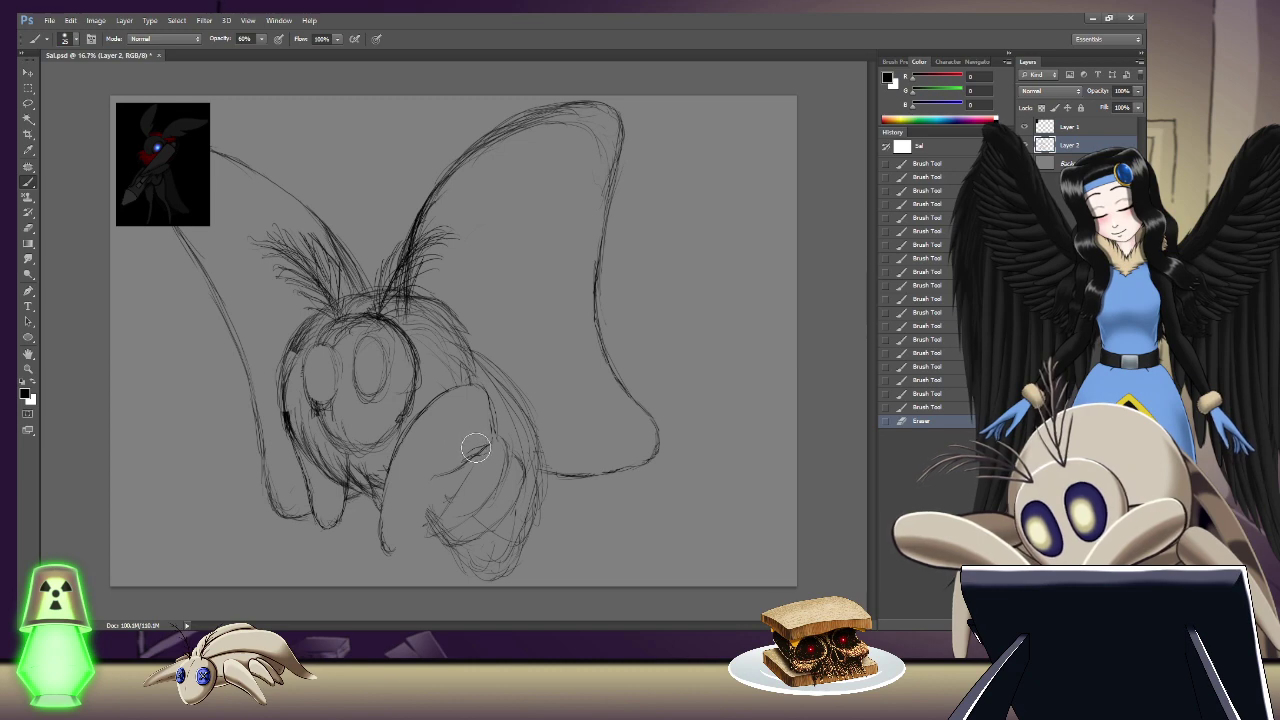
{"action": "left_click_drag", "start_coordinate": [451, 457], "coordinate": [405, 484]}
{"action": "key", "text": "b"}
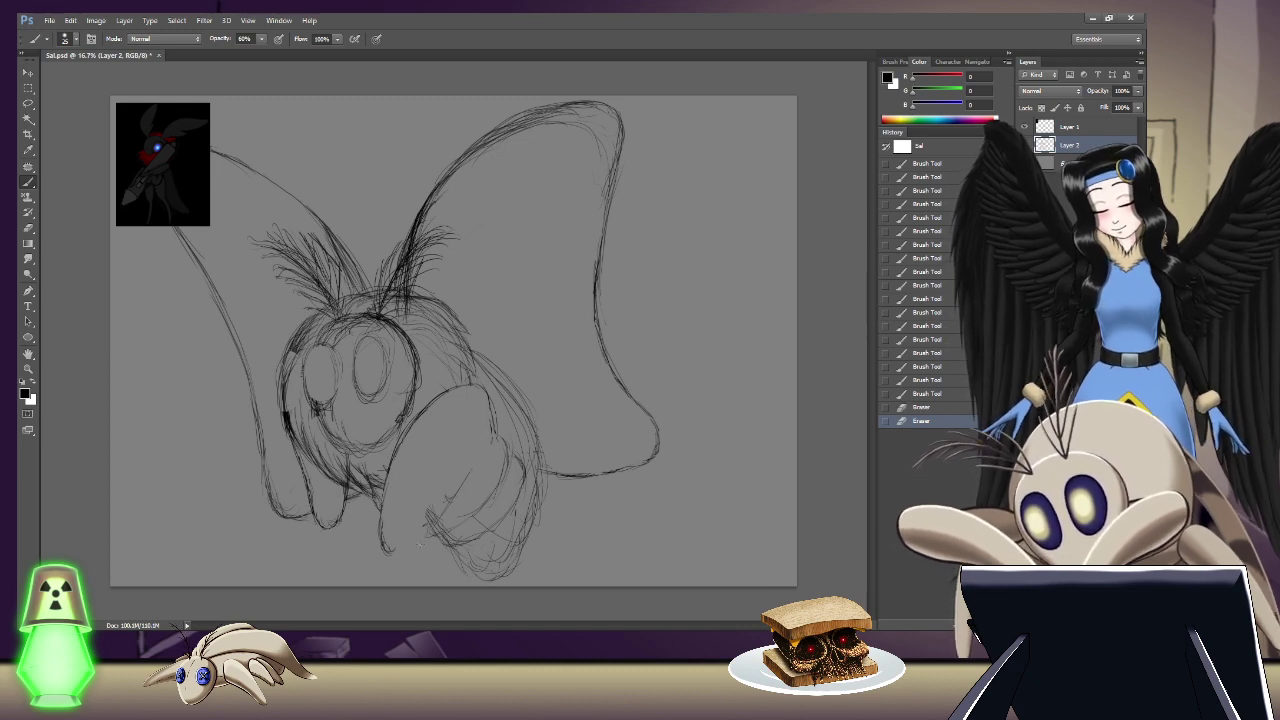
{"action": "left_click_drag", "start_coordinate": [408, 529], "coordinate": [434, 488]}
{"action": "left_click_drag", "start_coordinate": [432, 496], "coordinate": [437, 466]}
{"action": "mouse_move", "coordinate": [433, 490]}
{"action": "left_mouse_down"}
{"action": "mouse_move", "coordinate": [436, 478]}
{"action": "mouse_move", "coordinate": [434, 489]}
{"action": "left_mouse_up"}
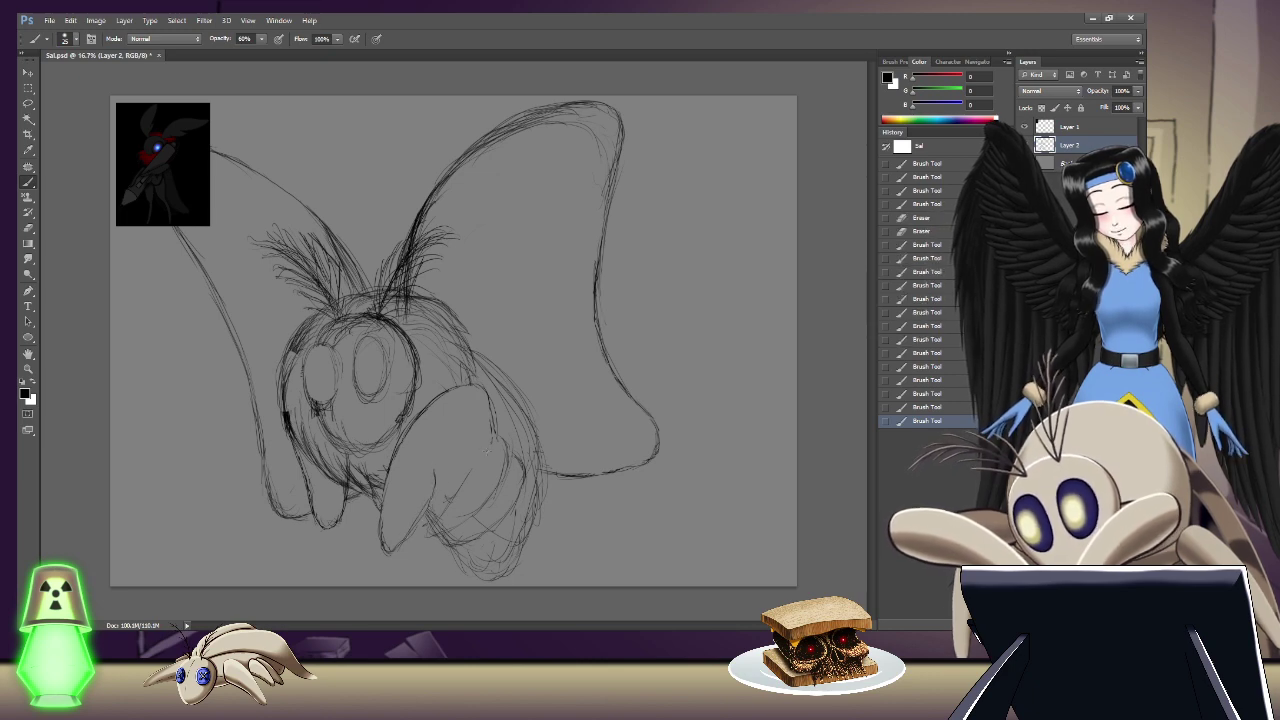
{"action": "mouse_move", "coordinate": [433, 490]}
{"action": "left_mouse_down"}
{"action": "mouse_move", "coordinate": [436, 472]}
{"action": "mouse_move", "coordinate": [486, 444]}
{"action": "left_mouse_up"}
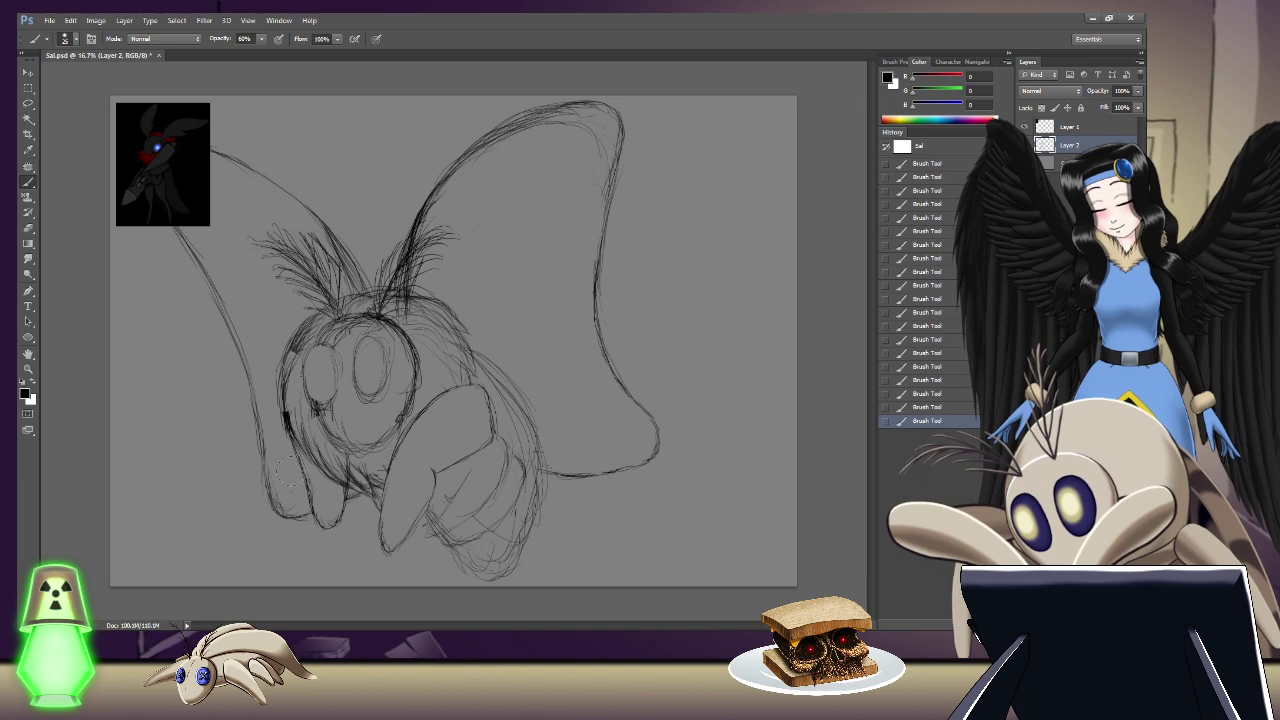
Step: Erase the left front leg's rounded outline and redraw it as a narrower leg tapering down from the ruff
{"action": "key", "text": "e"}
{"action": "left_click_drag", "start_coordinate": [302, 512], "coordinate": [325, 528]}
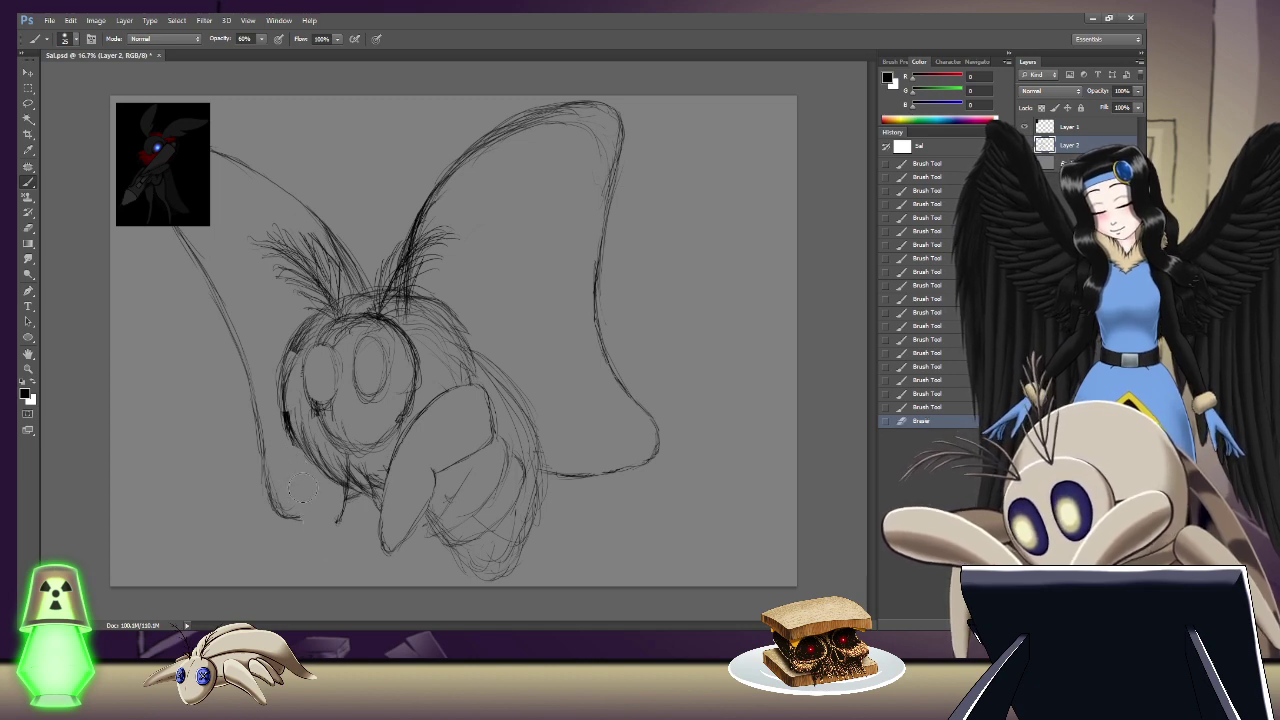
{"action": "key", "text": "b"}
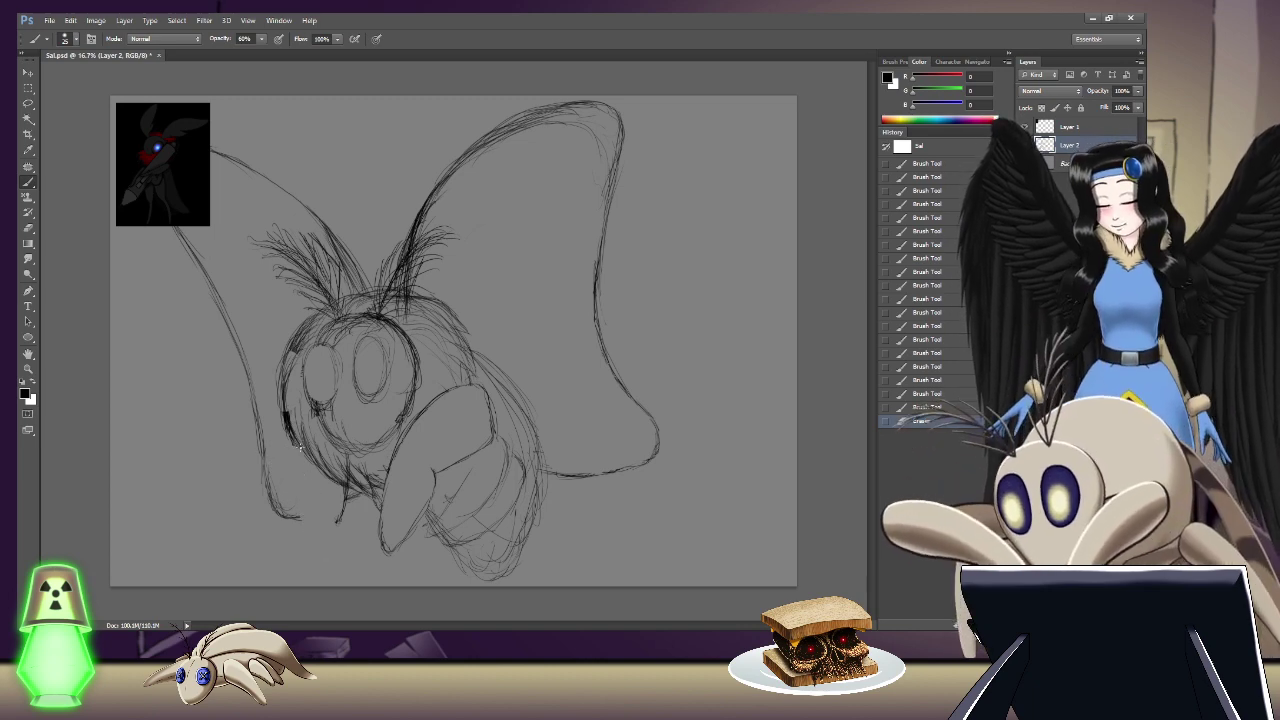
{"action": "mouse_move", "coordinate": [283, 466]}
{"action": "left_mouse_down"}
{"action": "mouse_move", "coordinate": [297, 462]}
{"action": "mouse_move", "coordinate": [323, 533]}
{"action": "left_mouse_up"}
{"action": "mouse_move", "coordinate": [326, 488]}
{"action": "left_mouse_down"}
{"action": "mouse_move", "coordinate": [334, 512]}
{"action": "mouse_move", "coordinate": [340, 494]}
{"action": "left_mouse_up"}
{"action": "mouse_move", "coordinate": [338, 482]}
{"action": "left_mouse_down"}
{"action": "mouse_move", "coordinate": [342, 497]}
{"action": "mouse_move", "coordinate": [306, 486]}
{"action": "mouse_move", "coordinate": [285, 433]}
{"action": "left_mouse_up"}
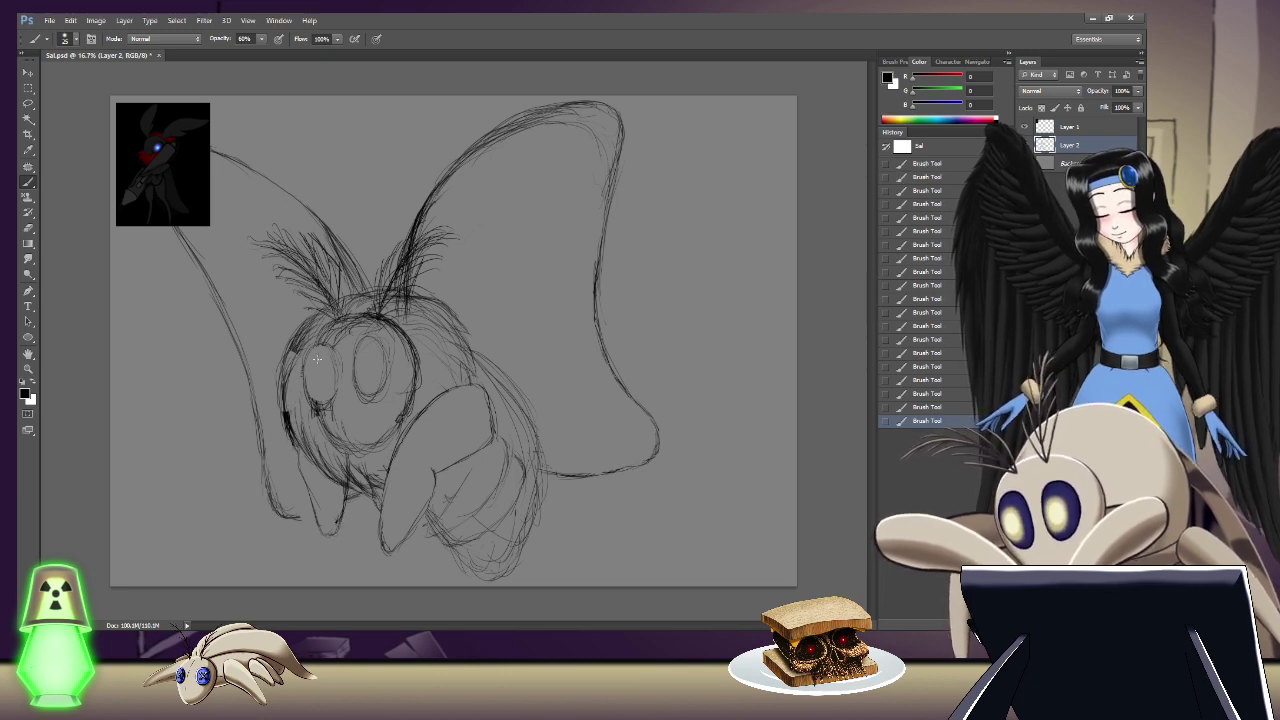
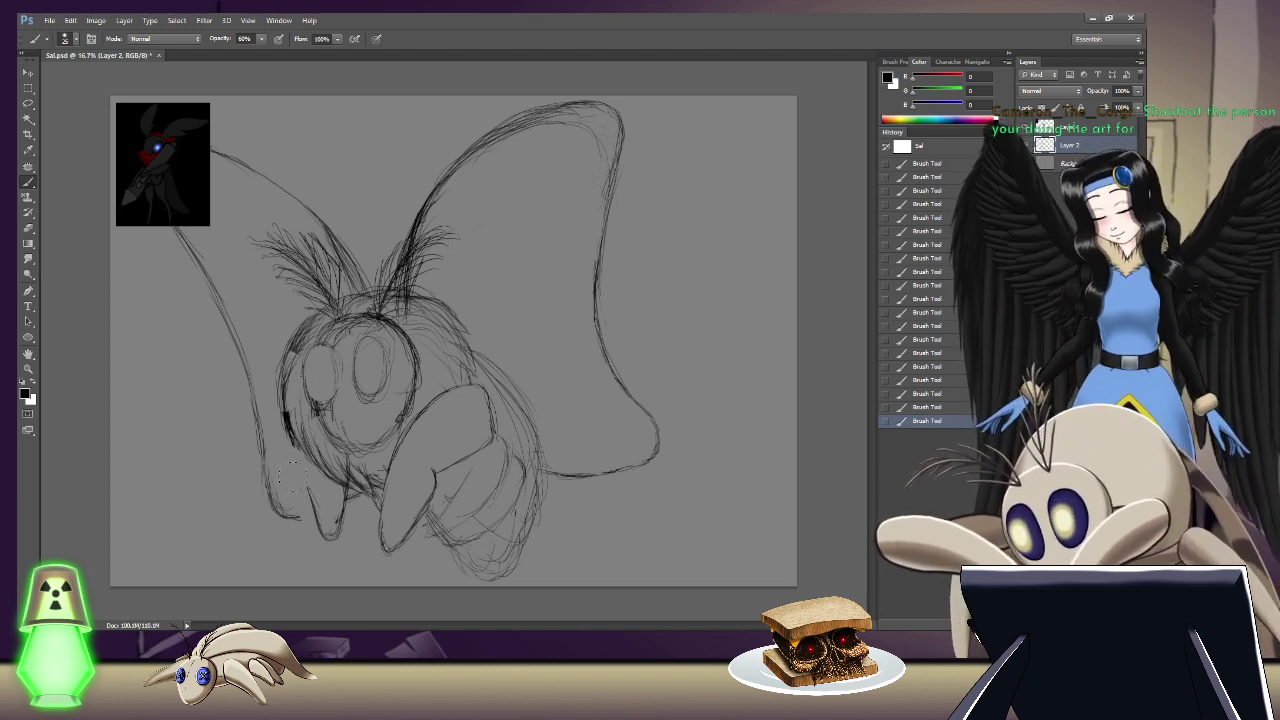
Step: Erase the left front leg's outer edge and tip, then redraw them longer and more pointed to match the right leg
{"action": "left_click_drag", "start_coordinate": [320, 512], "coordinate": [336, 530]}
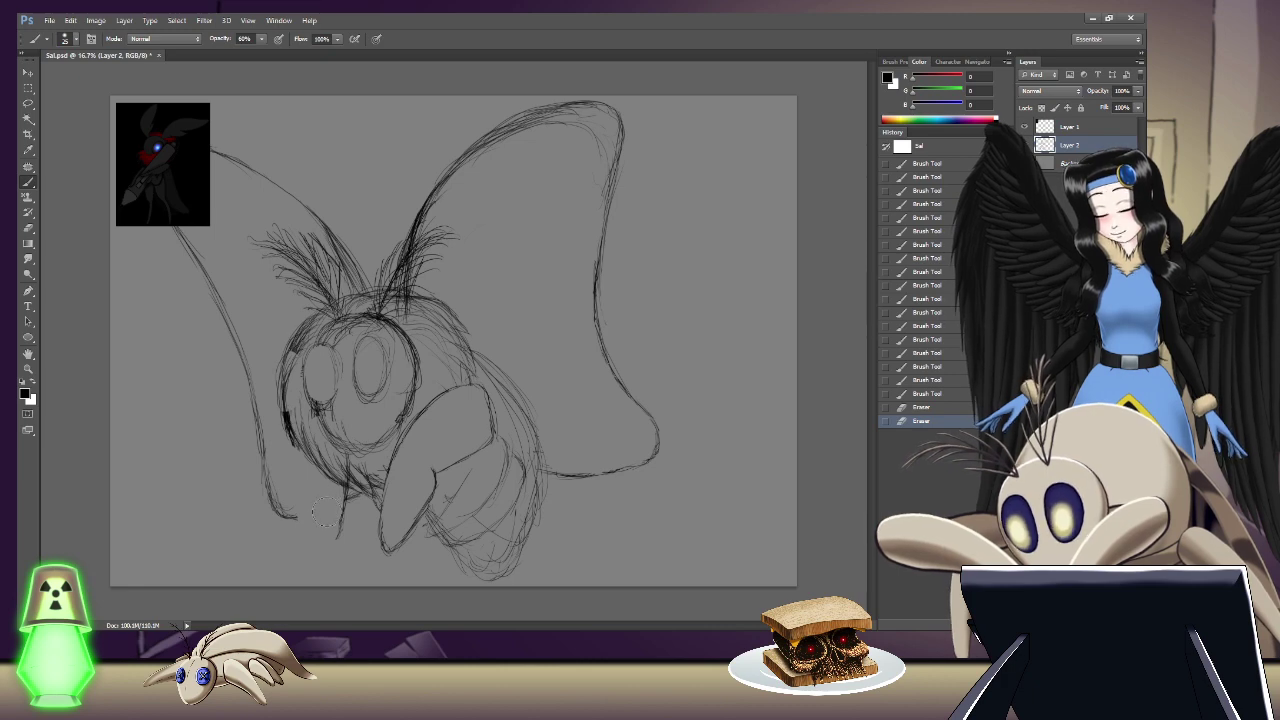
{"action": "left_click_drag", "start_coordinate": [320, 535], "coordinate": [302, 502]}
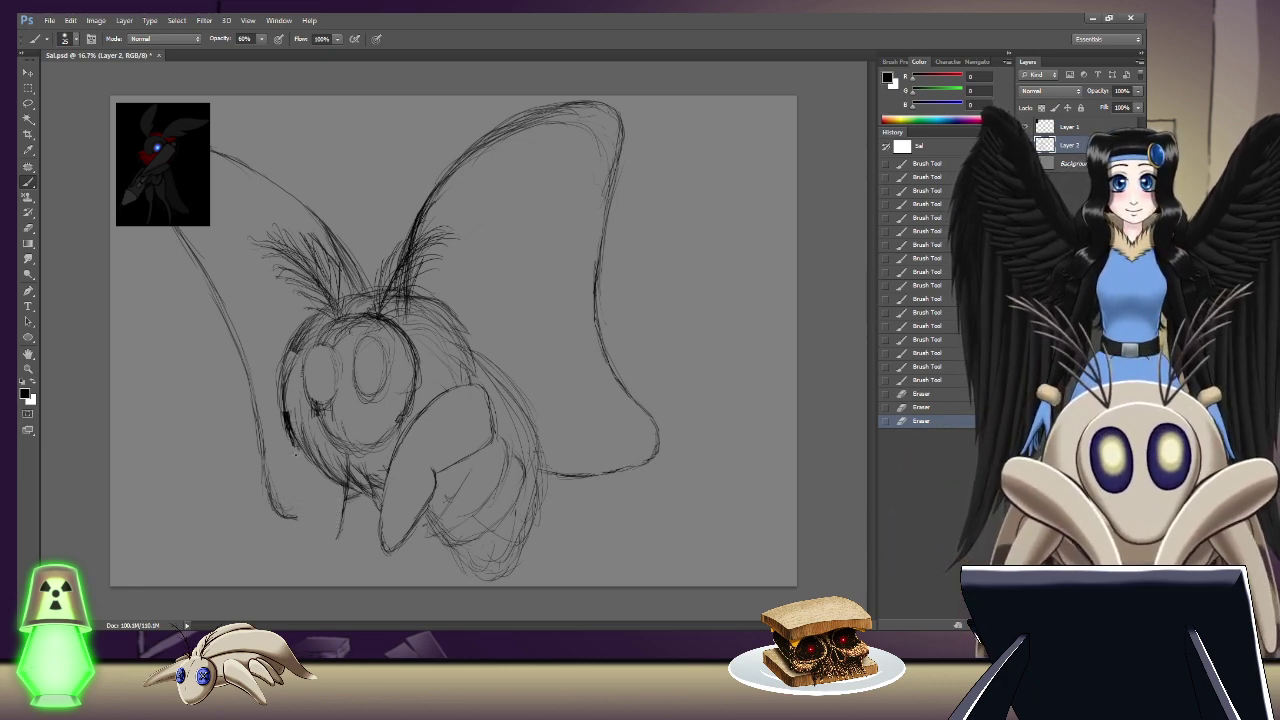
{"action": "mouse_move", "coordinate": [297, 458]}
{"action": "left_mouse_down"}
{"action": "mouse_move", "coordinate": [298, 446]}
{"action": "mouse_move", "coordinate": [316, 512]}
{"action": "left_mouse_up"}
{"action": "left_click_drag", "start_coordinate": [306, 492], "coordinate": [308, 497]}
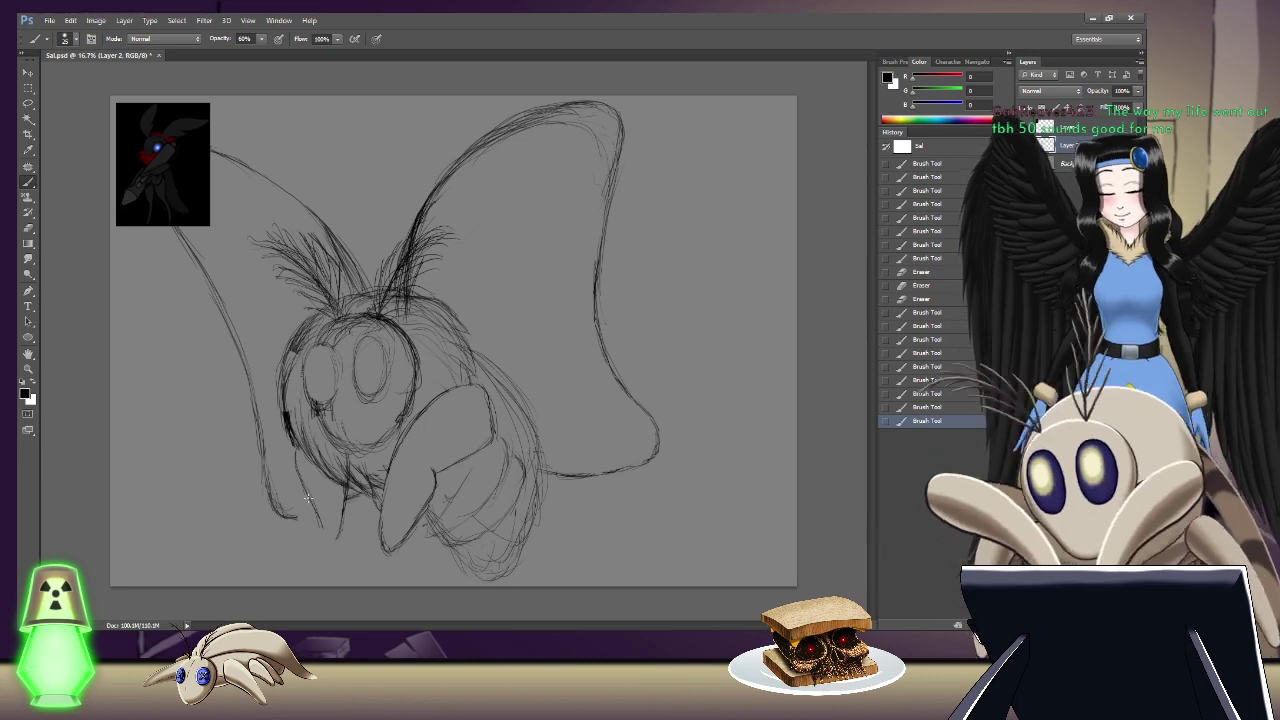
{"action": "left_click_drag", "start_coordinate": [298, 474], "coordinate": [316, 526]}
{"action": "left_click_drag", "start_coordinate": [308, 492], "coordinate": [320, 530]}
{"action": "left_click_drag", "start_coordinate": [312, 496], "coordinate": [324, 534]}
{"action": "left_click_drag", "start_coordinate": [318, 500], "coordinate": [328, 537]}
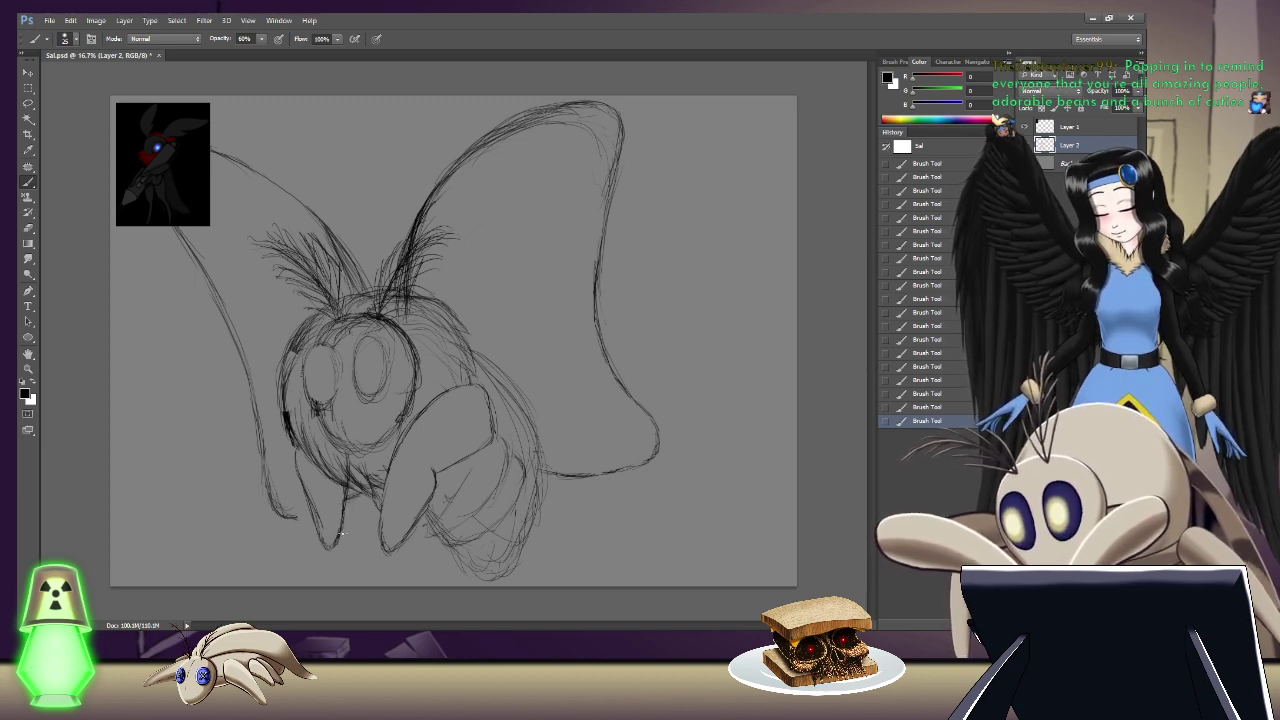
{"action": "left_click_drag", "start_coordinate": [333, 543], "coordinate": [329, 547]}
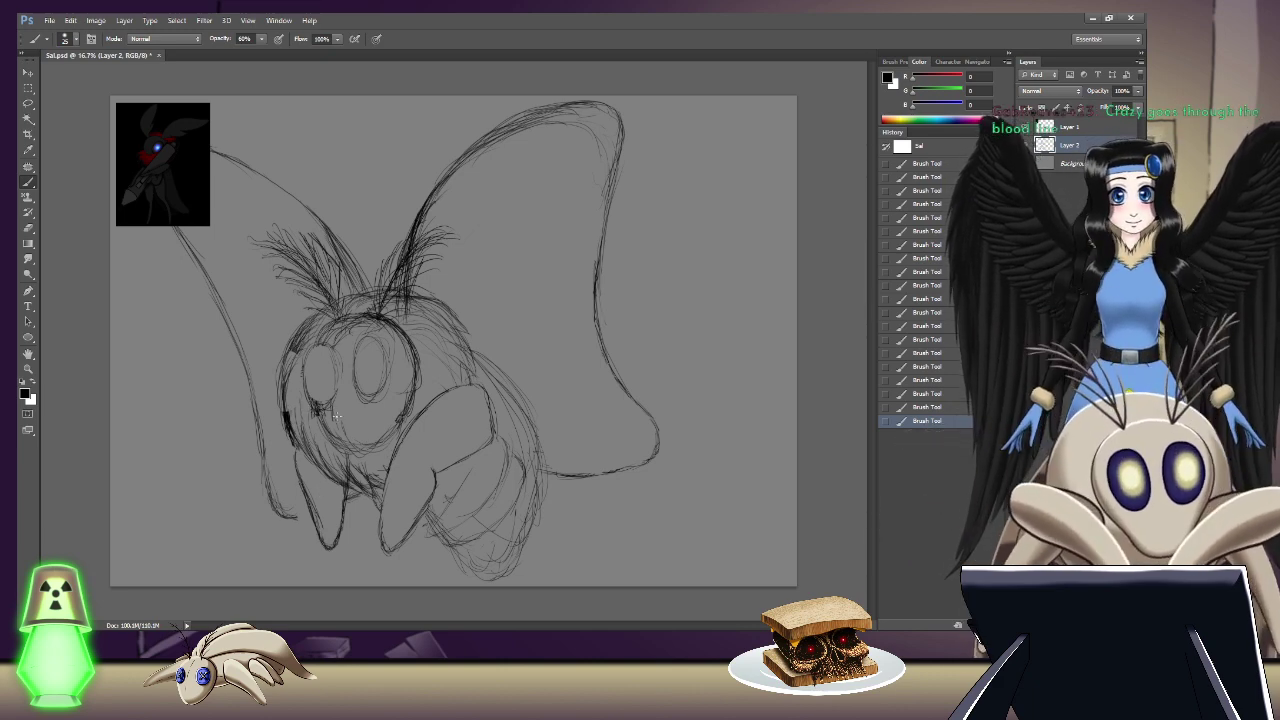
Step: Erase the stray lines around the left front leg's upper outer edge and redraw where it meets the ruff
{"action": "key", "text": "e"}
{"action": "left_click_drag", "start_coordinate": [297, 462], "coordinate": [295, 474]}
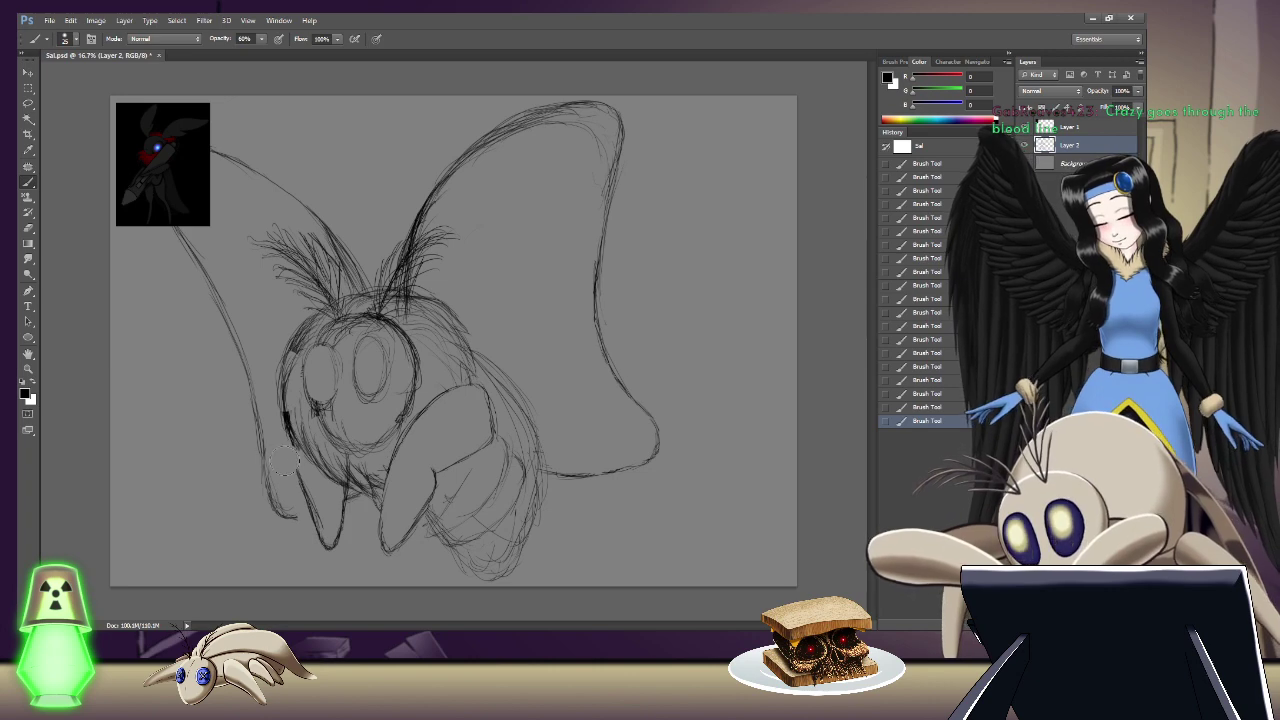
{"action": "left_click_drag", "start_coordinate": [294, 442], "coordinate": [294, 456]}
{"action": "left_click_drag", "start_coordinate": [272, 414], "coordinate": [270, 425]}
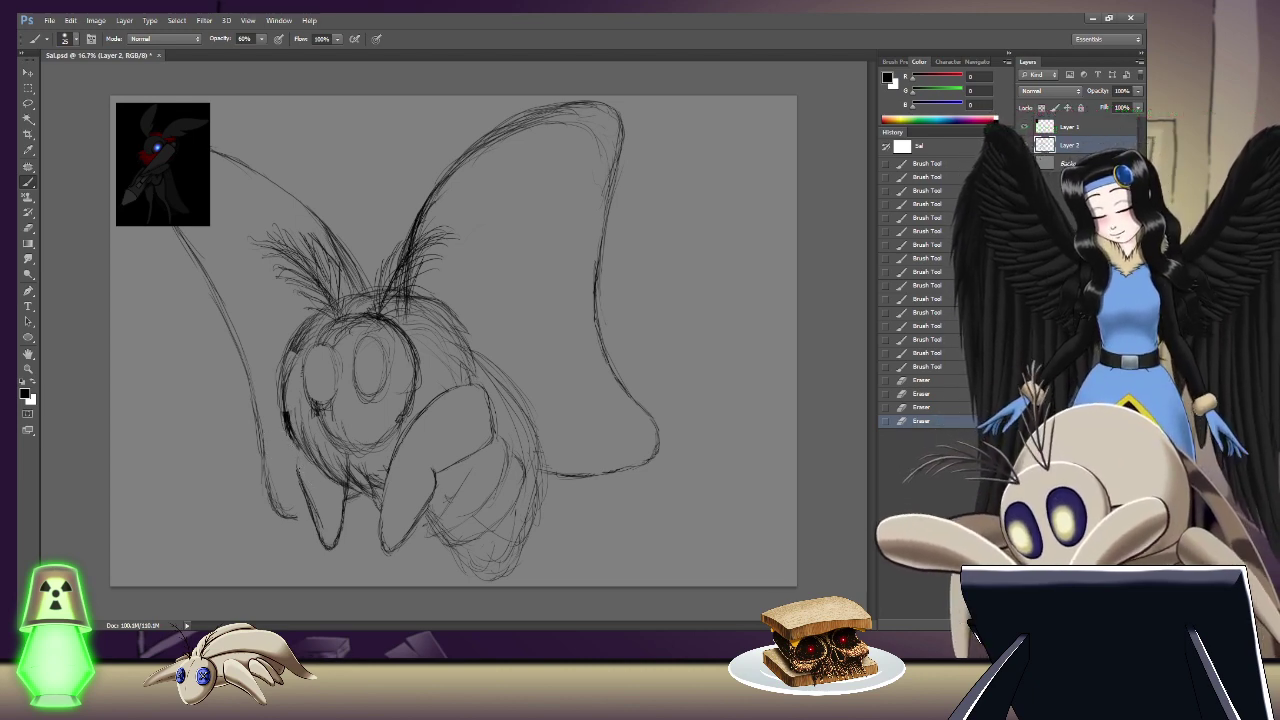
{"action": "mouse_move", "coordinate": [266, 470]}
{"action": "left_mouse_down"}
{"action": "mouse_move", "coordinate": [298, 518]}
{"action": "mouse_move", "coordinate": [285, 425]}
{"action": "left_mouse_up"}
{"action": "left_click_drag", "start_coordinate": [291, 440], "coordinate": [287, 428]}
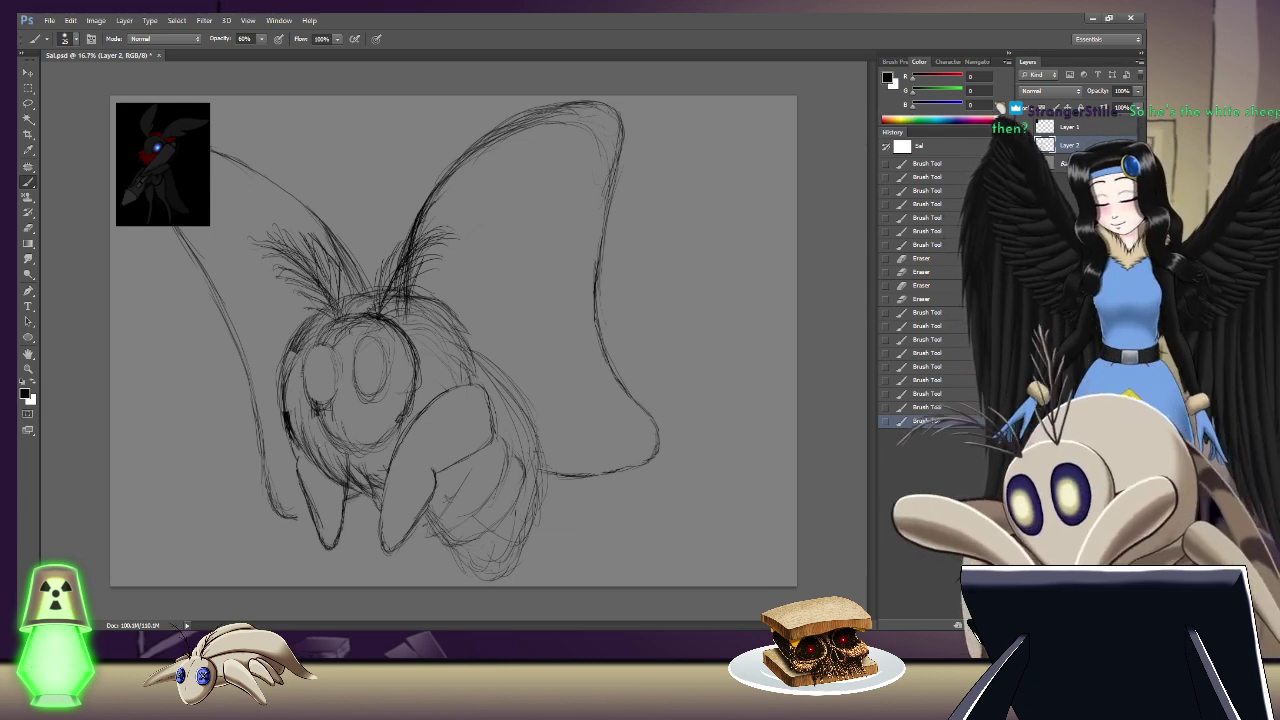
Step: Darken the left front leg's outer edge and outline a narrow leg segment tucked behind the right front leg
{"action": "left_click", "coordinate": [297, 456]}
{"action": "left_click", "coordinate": [297, 456]}
{"action": "left_click", "coordinate": [297, 456]}
{"action": "left_click", "coordinate": [297, 456]}
{"action": "left_click", "coordinate": [297, 456]}
{"action": "left_click", "coordinate": [297, 456]}
{"action": "left_click", "coordinate": [297, 456]}
{"action": "left_click", "coordinate": [297, 456]}
{"action": "left_click", "coordinate": [297, 456]}
{"action": "left_click", "coordinate": [297, 456]}
{"action": "left_click", "coordinate": [297, 456]}
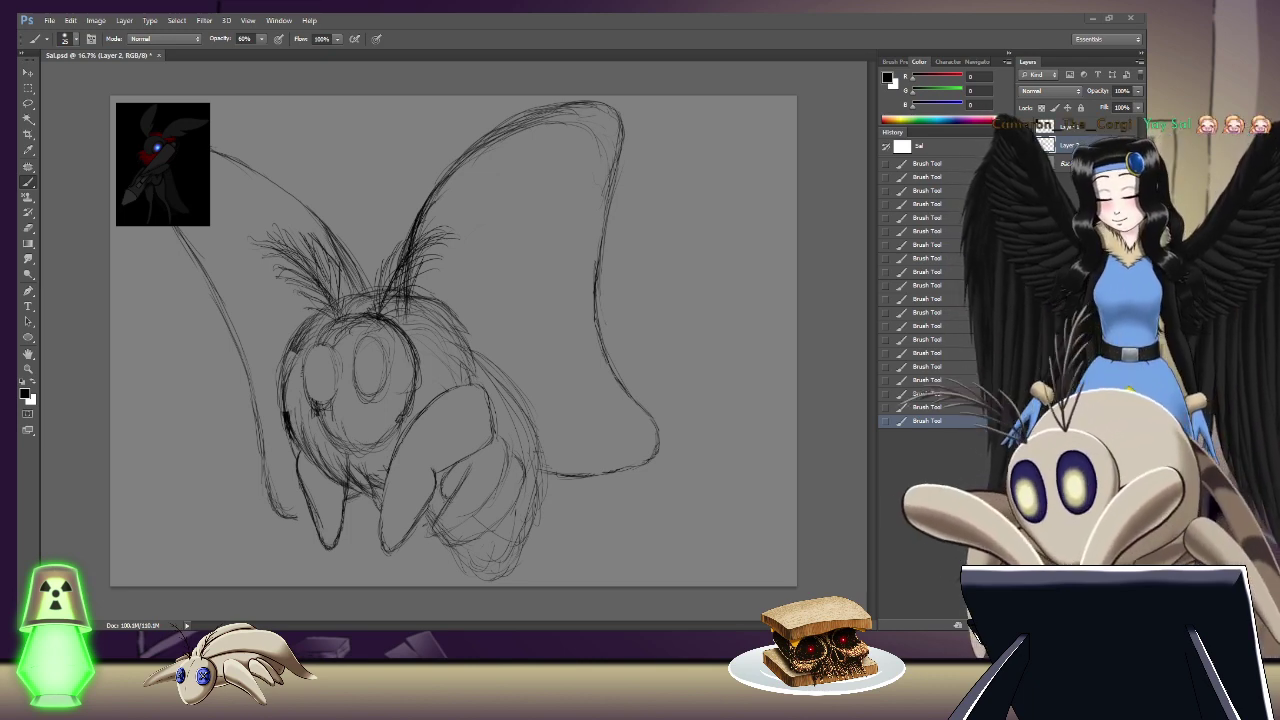
Step: Replace the left antenna's loose strands with a leaf-shaped feather outline that has a jagged outer edge
{"action": "left_click_drag", "start_coordinate": [398, 292], "coordinate": [424, 211]}
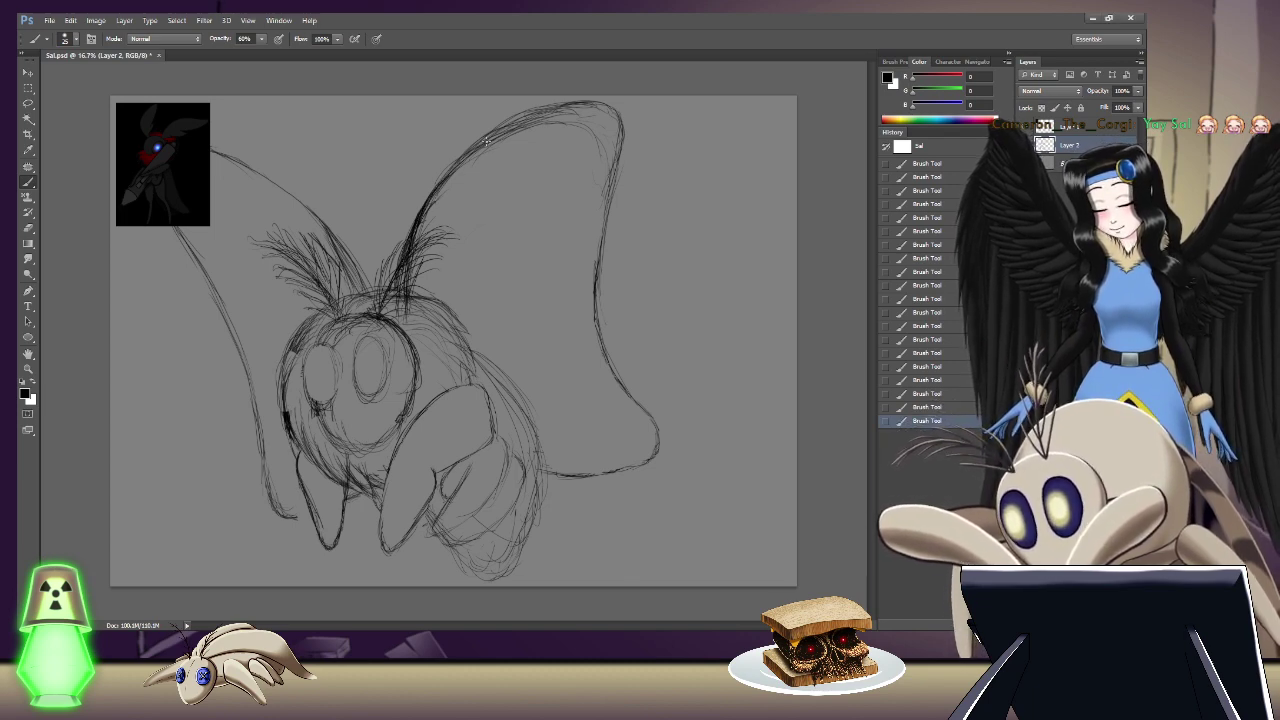
{"action": "mouse_move", "coordinate": [290, 275]}
{"action": "left_mouse_down"}
{"action": "mouse_move", "coordinate": [332, 301]}
{"action": "mouse_move", "coordinate": [252, 245]}
{"action": "mouse_move", "coordinate": [315, 296]}
{"action": "mouse_move", "coordinate": [283, 273]}
{"action": "left_mouse_up"}
{"action": "left_click_drag", "start_coordinate": [341, 312], "coordinate": [336, 296]}
{"action": "mouse_move", "coordinate": [338, 304]}
{"action": "left_mouse_down"}
{"action": "mouse_move", "coordinate": [301, 238]}
{"action": "mouse_move", "coordinate": [312, 253]}
{"action": "mouse_move", "coordinate": [262, 220]}
{"action": "left_mouse_up"}
{"action": "mouse_move", "coordinate": [272, 228]}
{"action": "left_mouse_down"}
{"action": "mouse_move", "coordinate": [244, 213]}
{"action": "mouse_move", "coordinate": [268, 240]}
{"action": "left_mouse_up"}
{"action": "left_click_drag", "start_coordinate": [252, 232], "coordinate": [284, 262]}
{"action": "left_click_drag", "start_coordinate": [262, 250], "coordinate": [305, 296]}
{"action": "left_click_drag", "start_coordinate": [294, 282], "coordinate": [309, 302]}
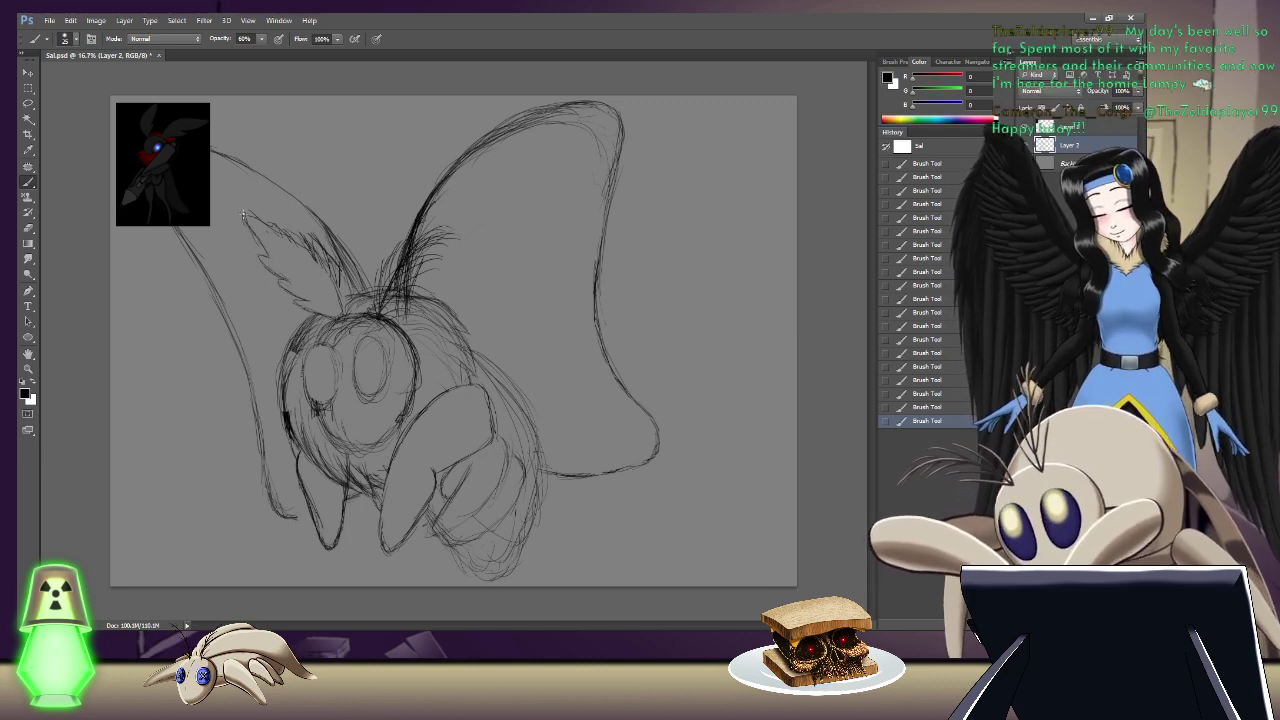
{"action": "left_click_drag", "start_coordinate": [246, 215], "coordinate": [270, 223]}
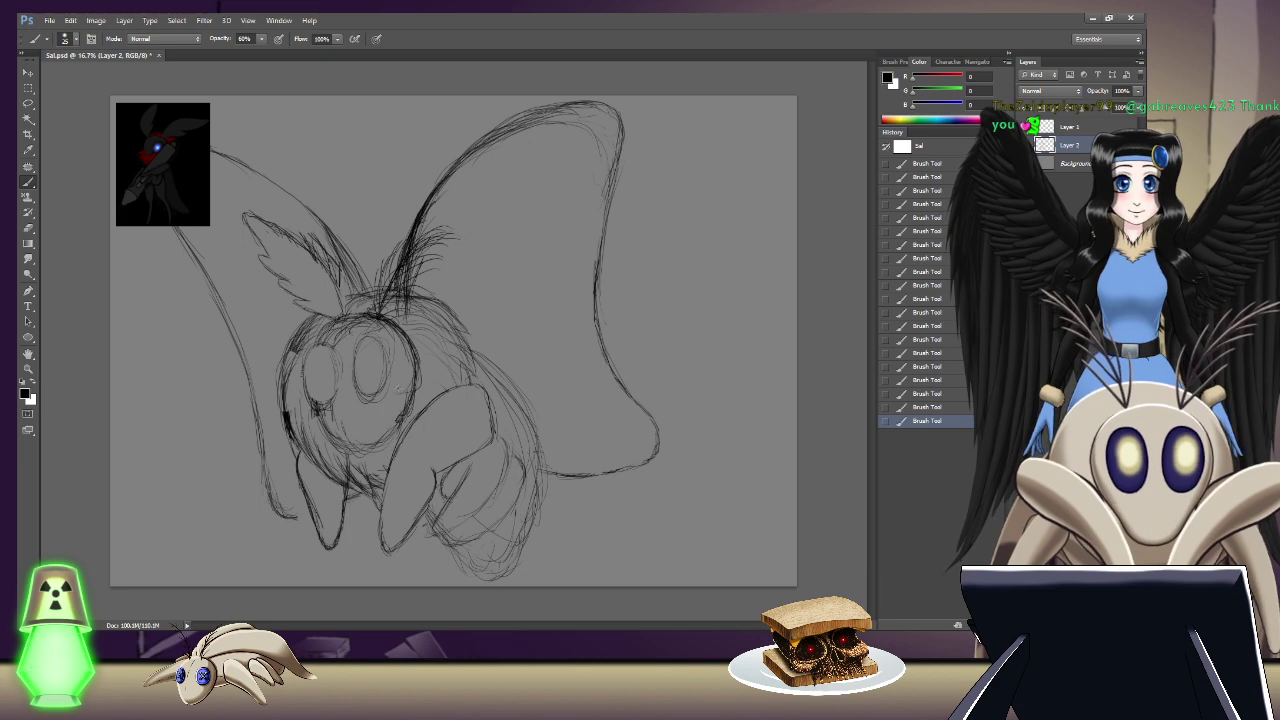
Step: Erase the right antenna's scratchy strands and redraw it as a curved feather shape with a jagged outer edge
{"action": "mouse_move", "coordinate": [382, 300]}
{"action": "left_mouse_down"}
{"action": "mouse_move", "coordinate": [414, 249]}
{"action": "mouse_move", "coordinate": [457, 239]}
{"action": "mouse_move", "coordinate": [390, 297]}
{"action": "left_mouse_up"}
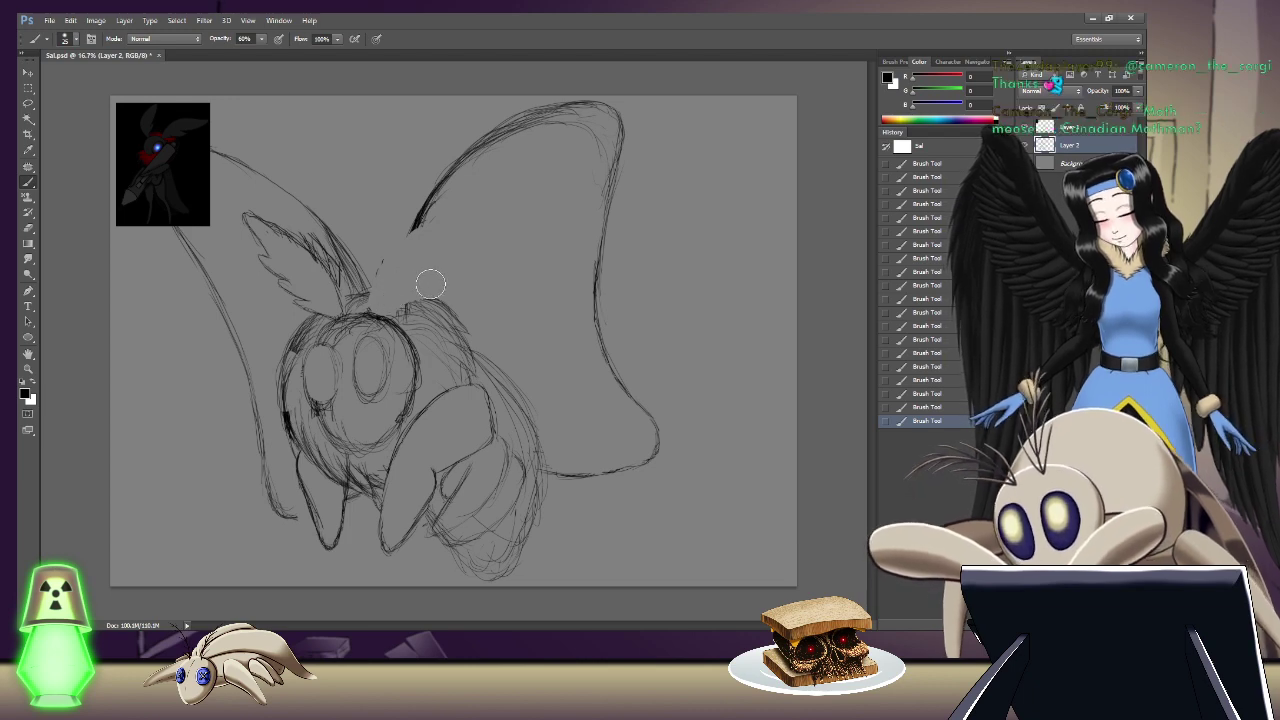
{"action": "left_click_drag", "start_coordinate": [436, 271], "coordinate": [438, 273]}
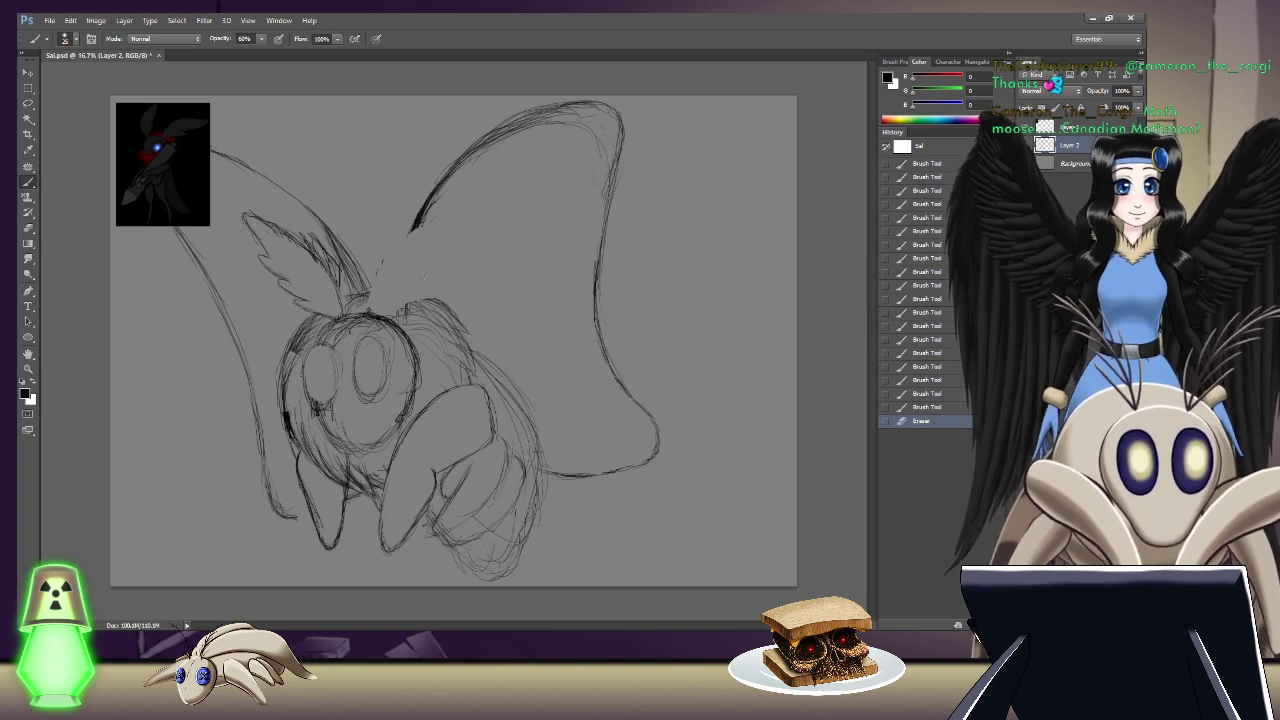
{"action": "mouse_move", "coordinate": [425, 281]}
{"action": "left_mouse_down"}
{"action": "mouse_move", "coordinate": [401, 310]}
{"action": "mouse_move", "coordinate": [434, 296]}
{"action": "left_mouse_up"}
{"action": "left_click_drag", "start_coordinate": [434, 296], "coordinate": [430, 281]}
{"action": "left_click_drag", "start_coordinate": [431, 280], "coordinate": [431, 280]}
{"action": "left_click_drag", "start_coordinate": [431, 280], "coordinate": [430, 281]}
{"action": "mouse_move", "coordinate": [430, 281]}
{"action": "left_mouse_down"}
{"action": "mouse_move", "coordinate": [395, 315]}
{"action": "mouse_move", "coordinate": [420, 296]}
{"action": "left_mouse_up"}
{"action": "left_click_drag", "start_coordinate": [420, 296], "coordinate": [426, 283]}
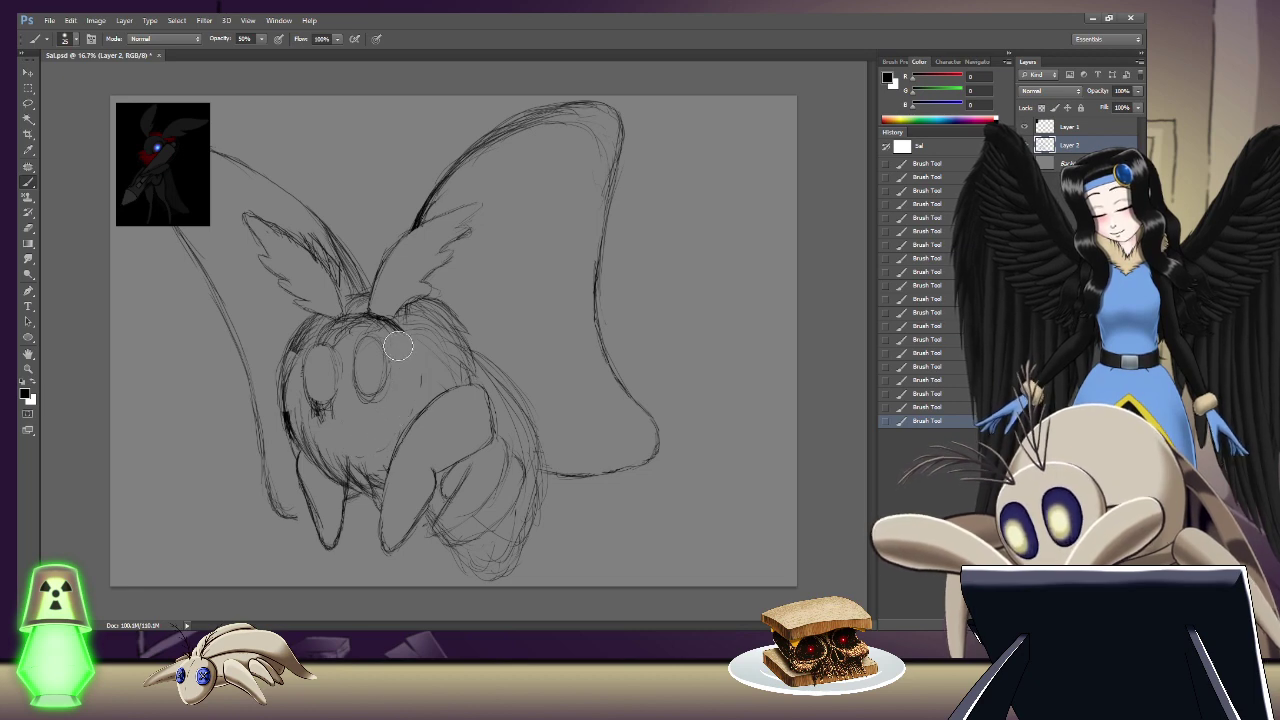
Step: Erase the face, eyes and old head outline, then redraw the head as an empty oval narrowing toward the chin
{"action": "mouse_move", "coordinate": [322, 352]}
{"action": "left_mouse_down"}
{"action": "mouse_move", "coordinate": [319, 407]}
{"action": "mouse_move", "coordinate": [343, 390]}
{"action": "mouse_move", "coordinate": [334, 396]}
{"action": "mouse_move", "coordinate": [358, 401]}
{"action": "mouse_move", "coordinate": [382, 363]}
{"action": "mouse_move", "coordinate": [411, 386]}
{"action": "left_mouse_up"}
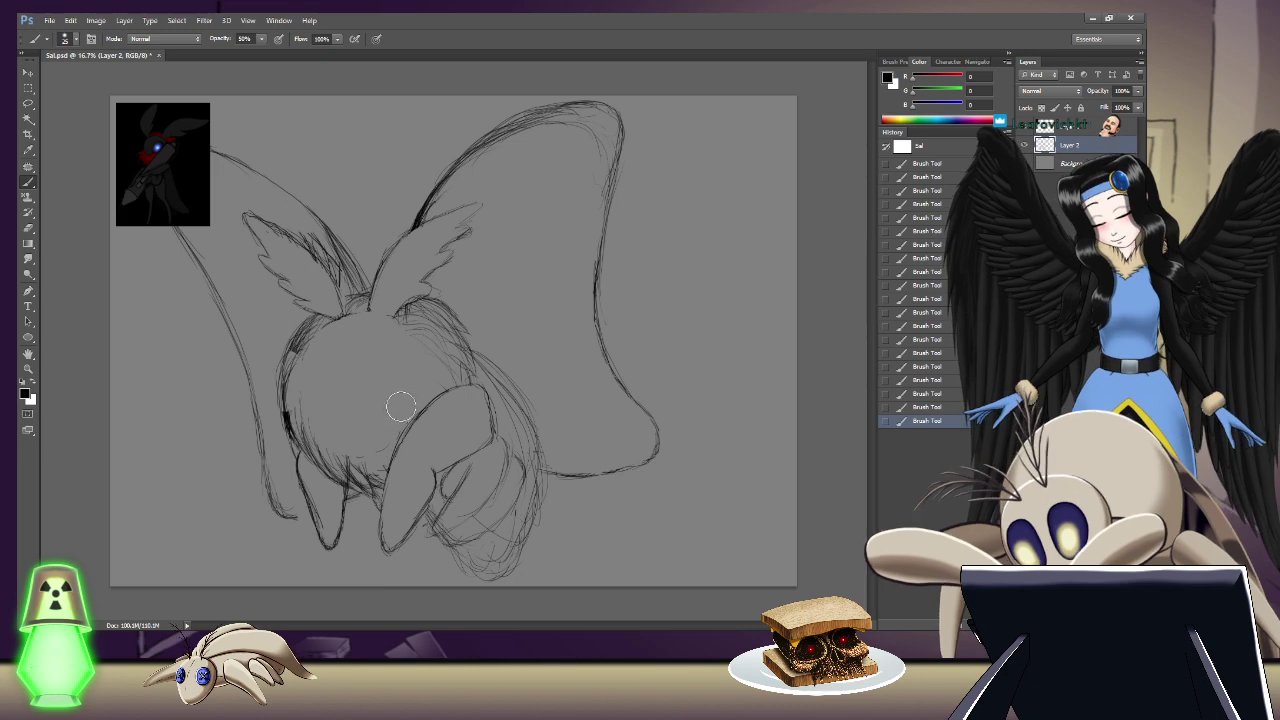
{"action": "left_click_drag", "start_coordinate": [341, 449], "coordinate": [347, 440]}
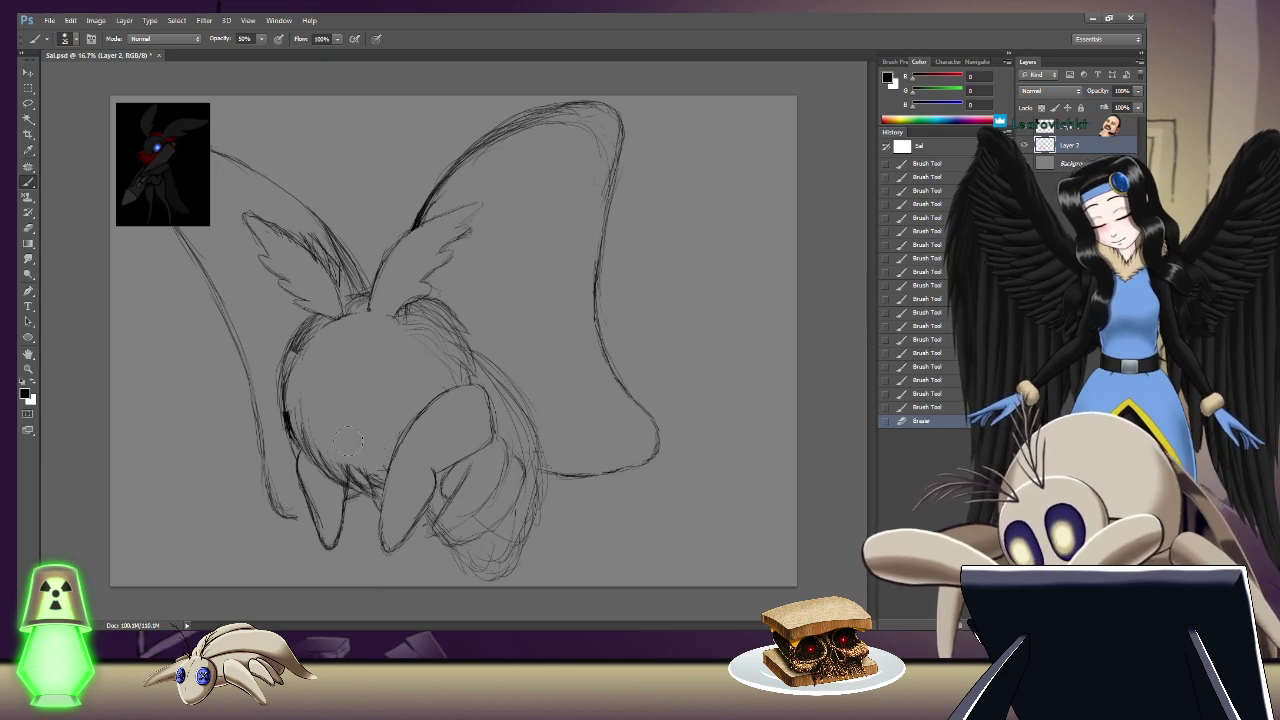
{"action": "left_click_drag", "start_coordinate": [338, 395], "coordinate": [350, 372]}
{"action": "key", "text": "b"}
{"action": "mouse_move", "coordinate": [360, 318]}
{"action": "left_mouse_down"}
{"action": "mouse_move", "coordinate": [399, 331]}
{"action": "mouse_move", "coordinate": [341, 326]}
{"action": "mouse_move", "coordinate": [331, 364]}
{"action": "mouse_move", "coordinate": [311, 372]}
{"action": "mouse_move", "coordinate": [321, 386]}
{"action": "left_mouse_up"}
{"action": "left_click_drag", "start_coordinate": [322, 388], "coordinate": [323, 392]}
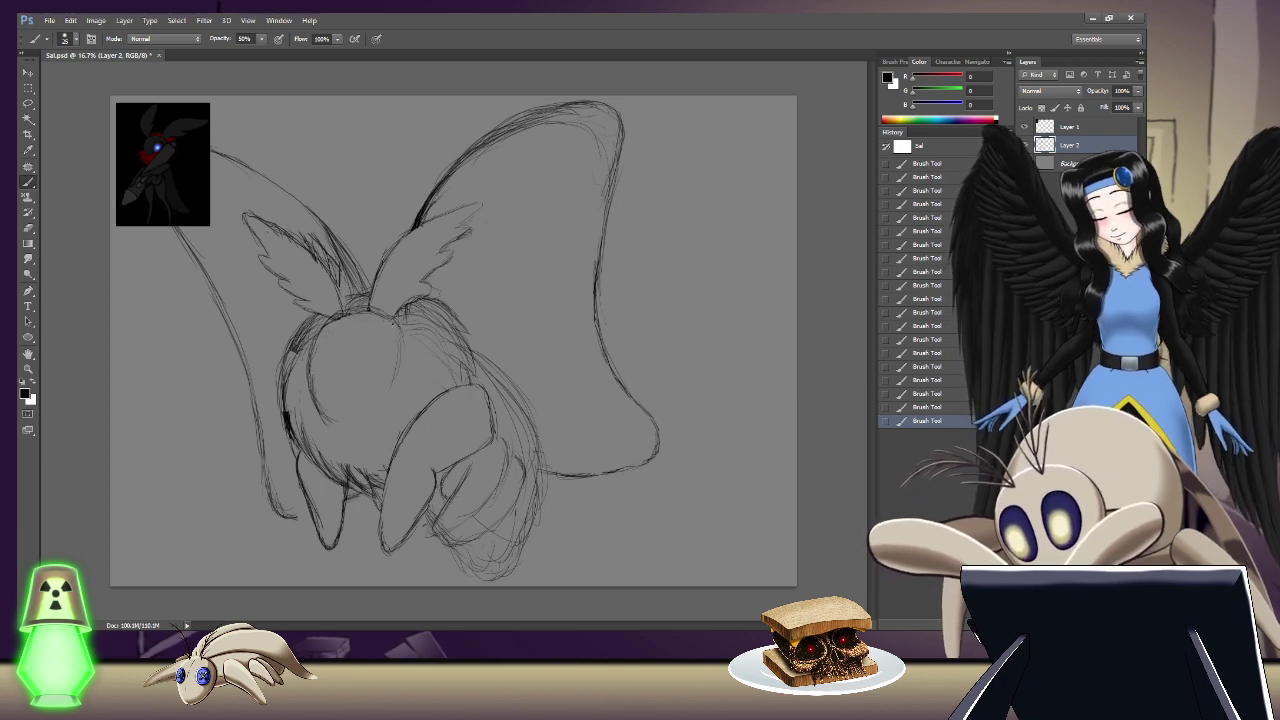
{"action": "left_click_drag", "start_coordinate": [397, 346], "coordinate": [386, 400]}
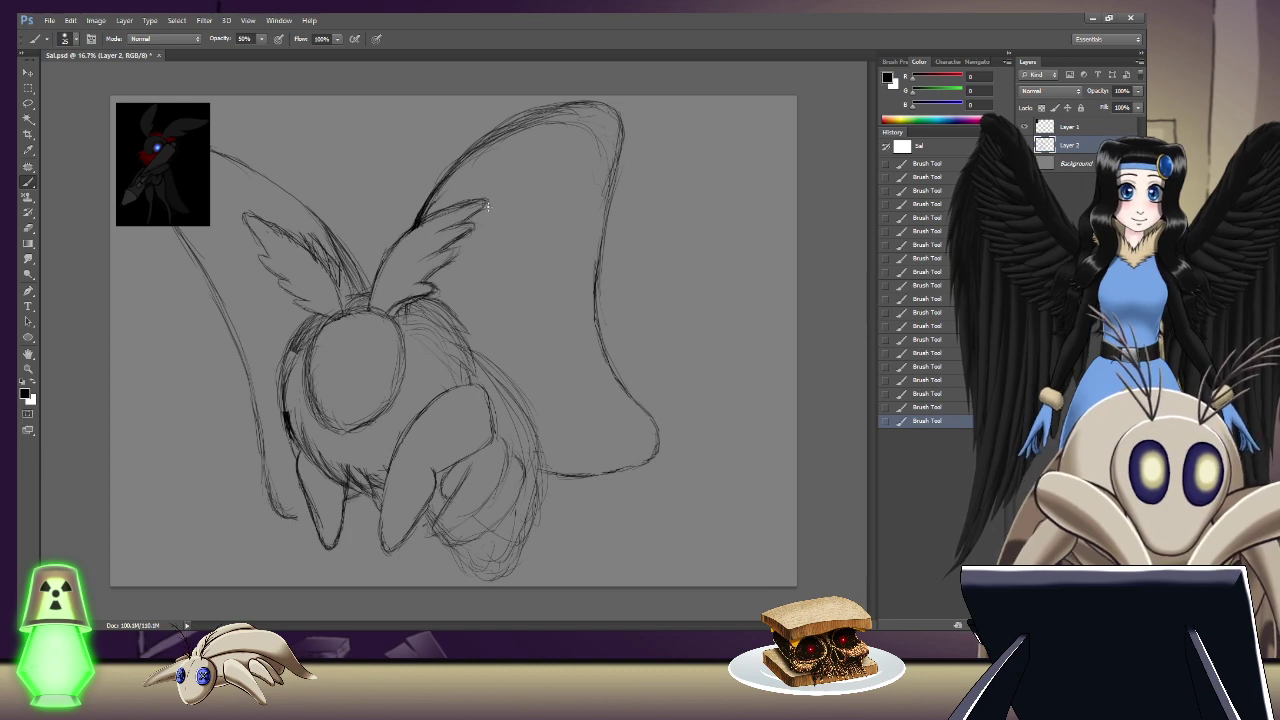
Step: Erase the left antenna and redraw its upper edge as one long curve sweeping outward from the head
{"action": "key", "text": "e"}
{"action": "mouse_move", "coordinate": [337, 280]}
{"action": "left_mouse_down"}
{"action": "mouse_move", "coordinate": [286, 234]}
{"action": "mouse_move", "coordinate": [350, 288]}
{"action": "mouse_move", "coordinate": [306, 229]}
{"action": "mouse_move", "coordinate": [281, 222]}
{"action": "mouse_move", "coordinate": [249, 237]}
{"action": "mouse_move", "coordinate": [318, 296]}
{"action": "left_mouse_up"}
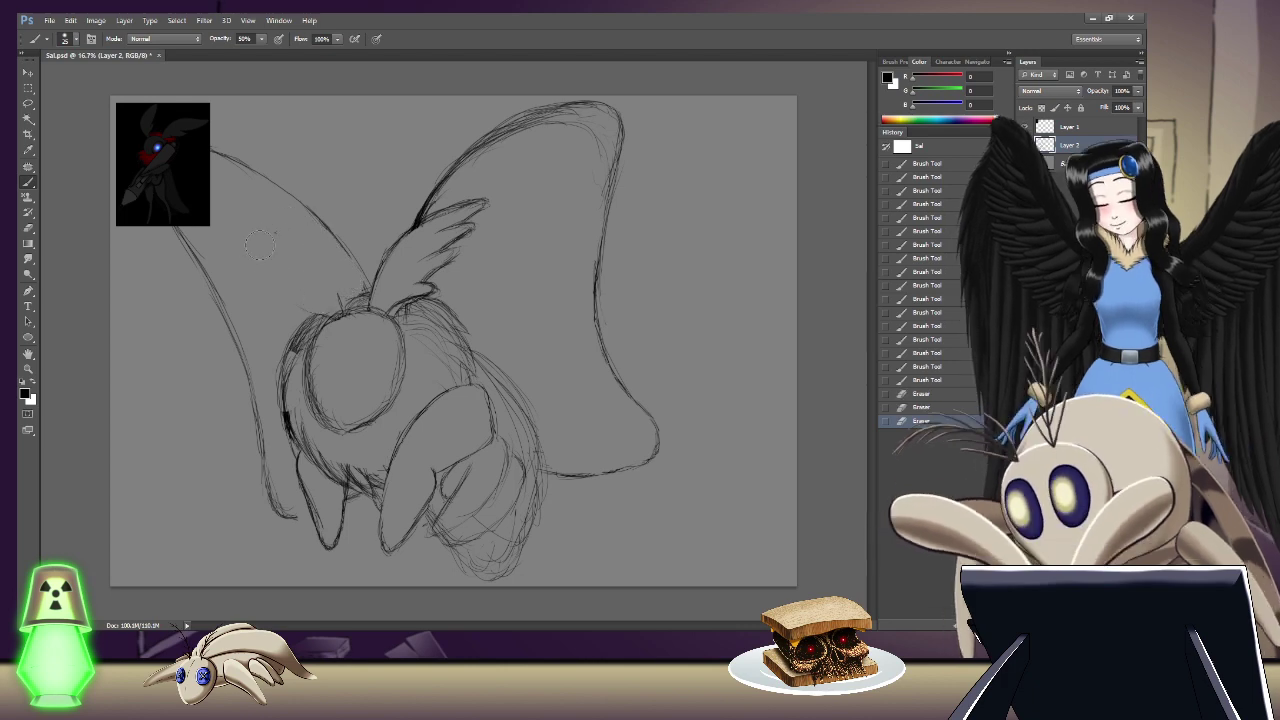
{"action": "mouse_move", "coordinate": [238, 211]}
{"action": "left_mouse_down"}
{"action": "mouse_move", "coordinate": [310, 247]}
{"action": "mouse_move", "coordinate": [340, 298]}
{"action": "left_mouse_up"}
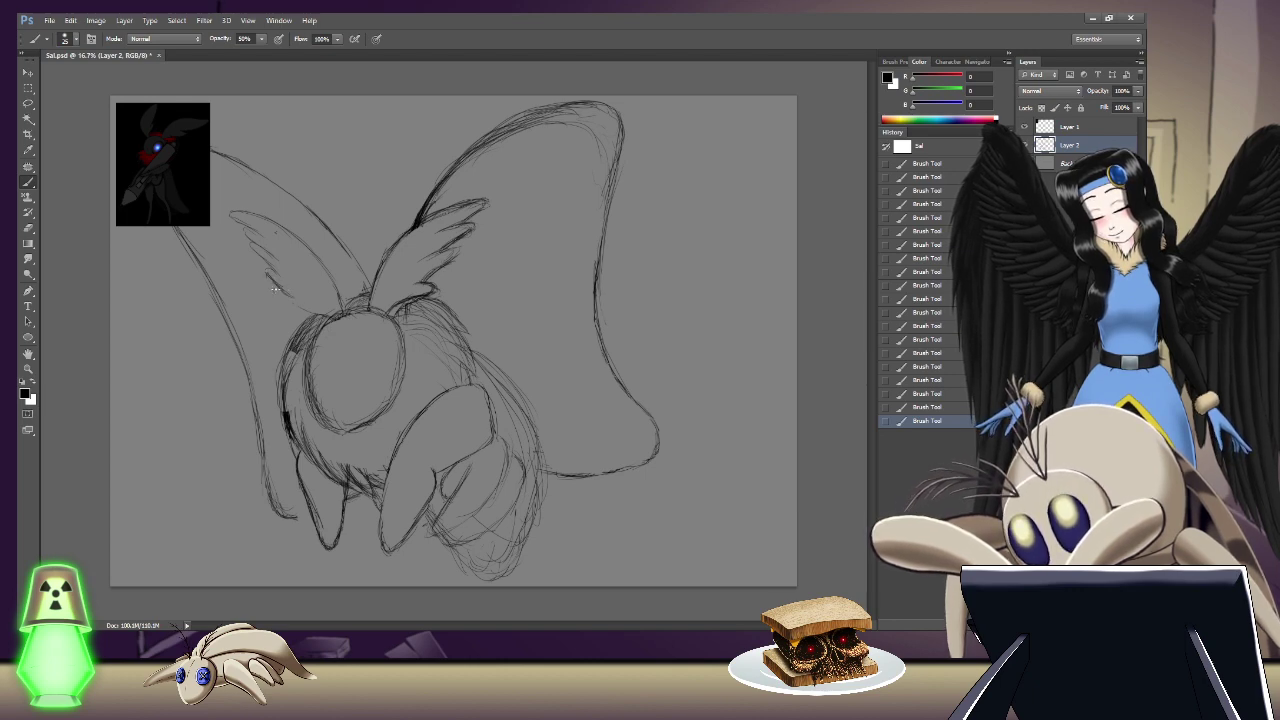
{"action": "left_click_drag", "start_coordinate": [279, 299], "coordinate": [316, 312]}
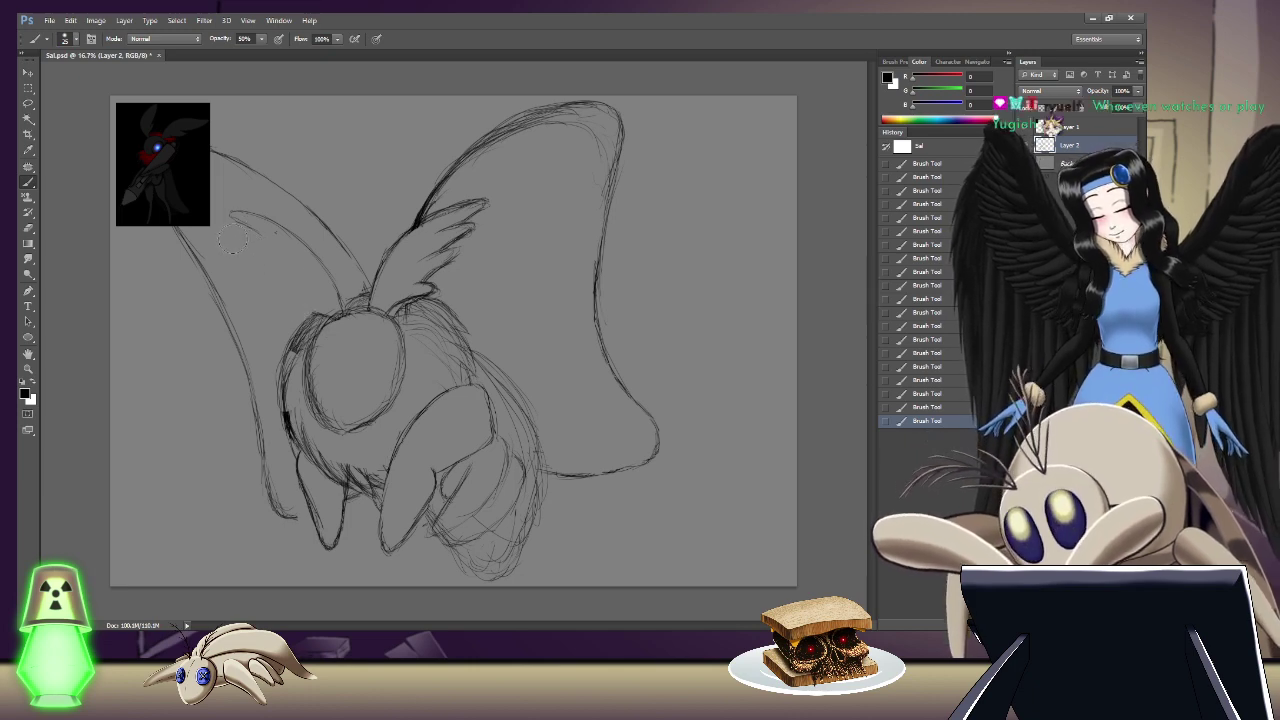
{"action": "left_click_drag", "start_coordinate": [265, 240], "coordinate": [274, 268]}
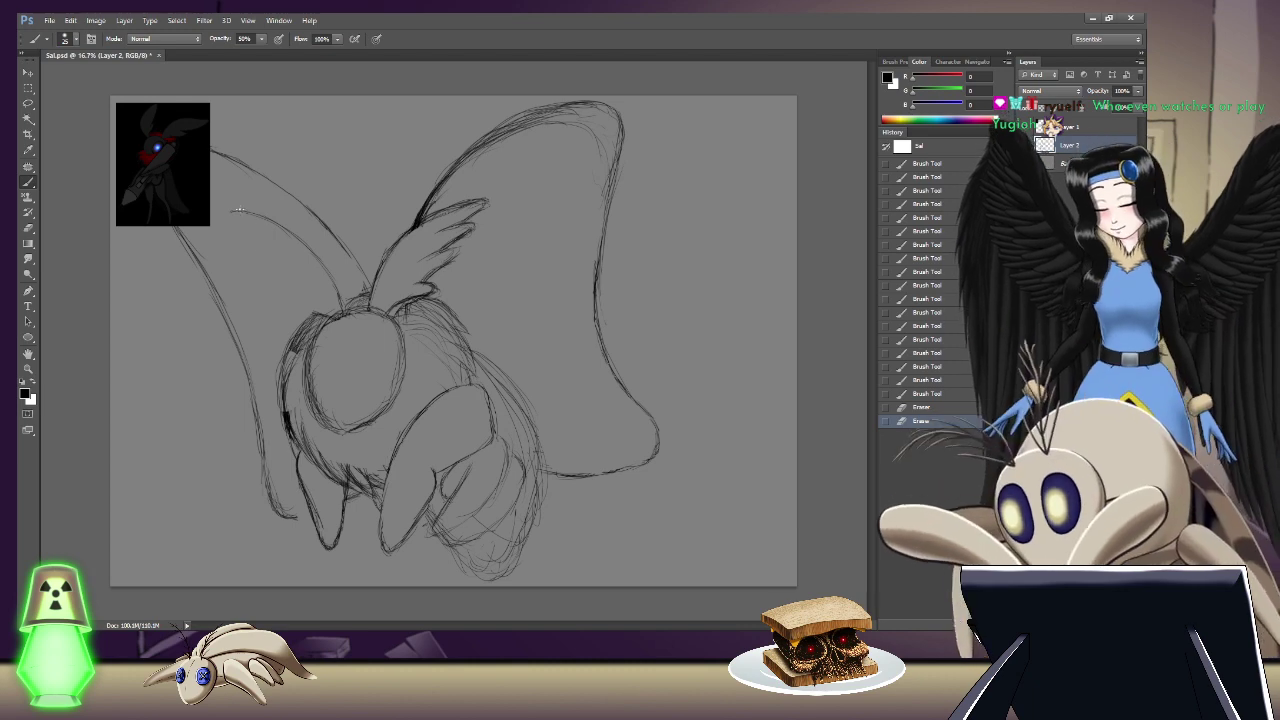
Step: Draw the left antenna's rounded tip and the first barbs near its base, erasing the misplaced barb by the tip
{"action": "left_click_drag", "start_coordinate": [229, 214], "coordinate": [236, 216]}
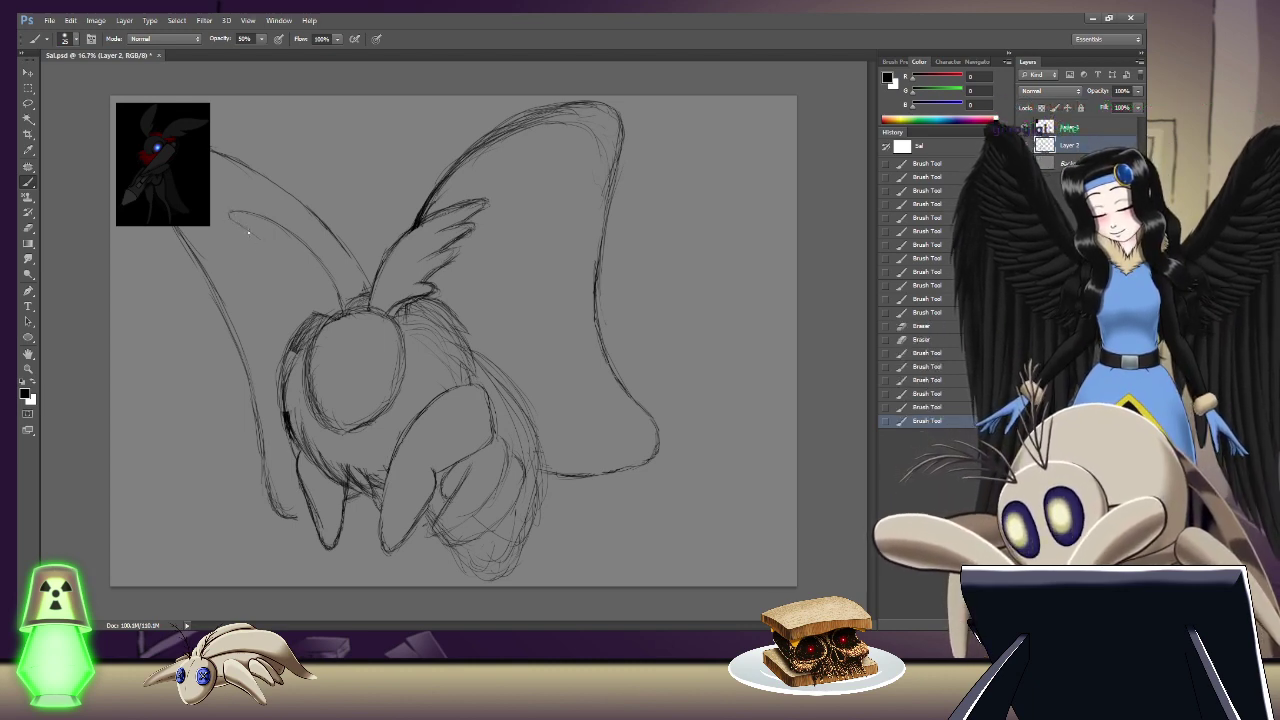
{"action": "mouse_move", "coordinate": [240, 230]}
{"action": "left_mouse_down"}
{"action": "mouse_move", "coordinate": [266, 256]}
{"action": "mouse_move", "coordinate": [268, 284]}
{"action": "left_mouse_up"}
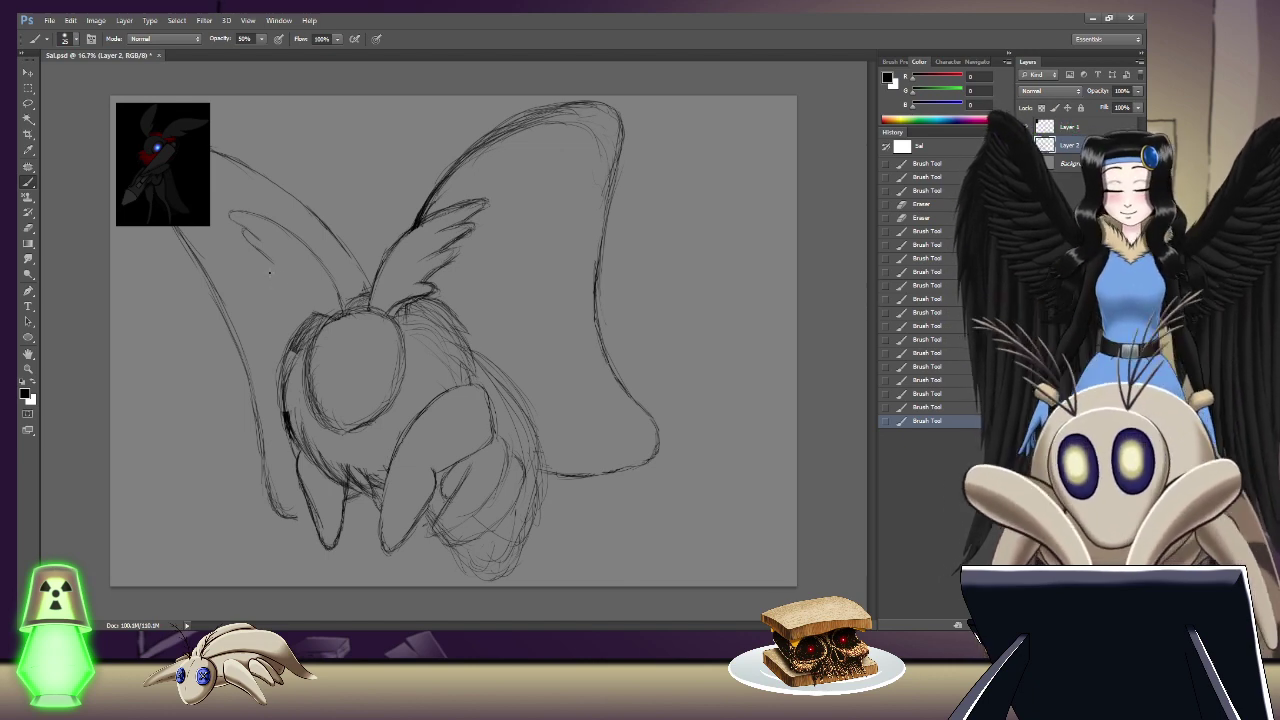
{"action": "left_click_drag", "start_coordinate": [330, 316], "coordinate": [287, 297]}
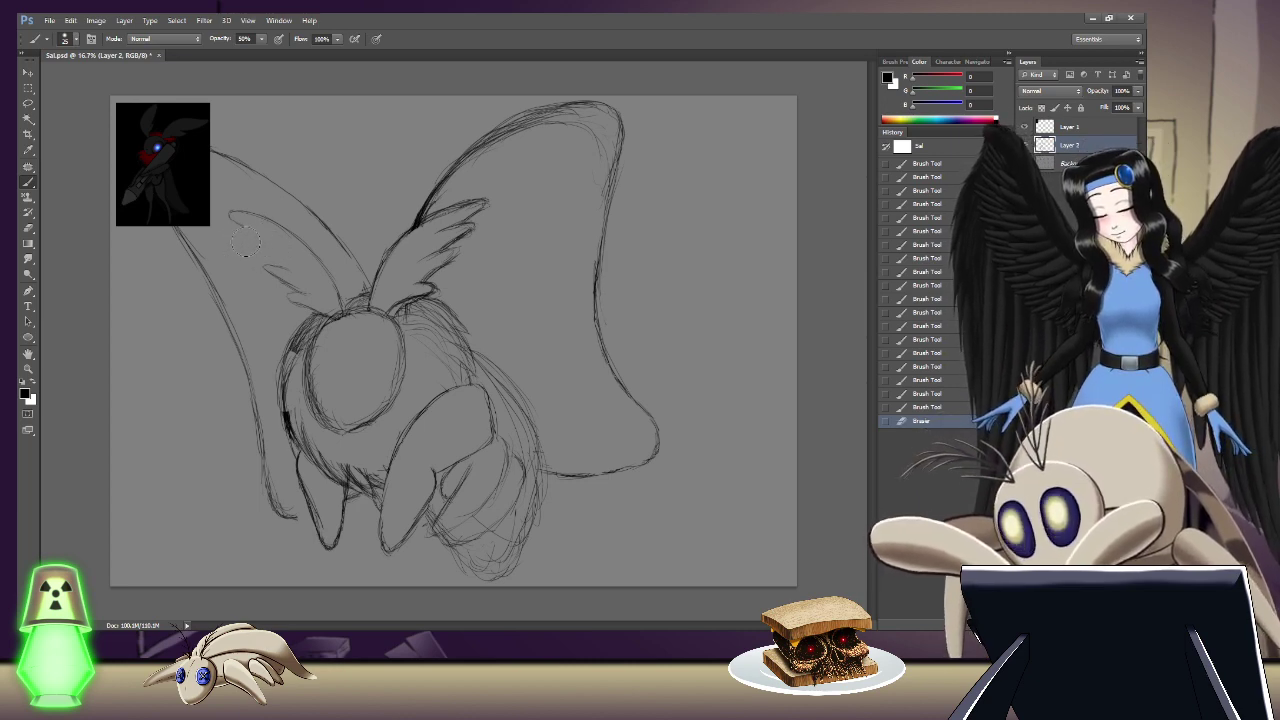
{"action": "left_click", "coordinate": [232, 238]}
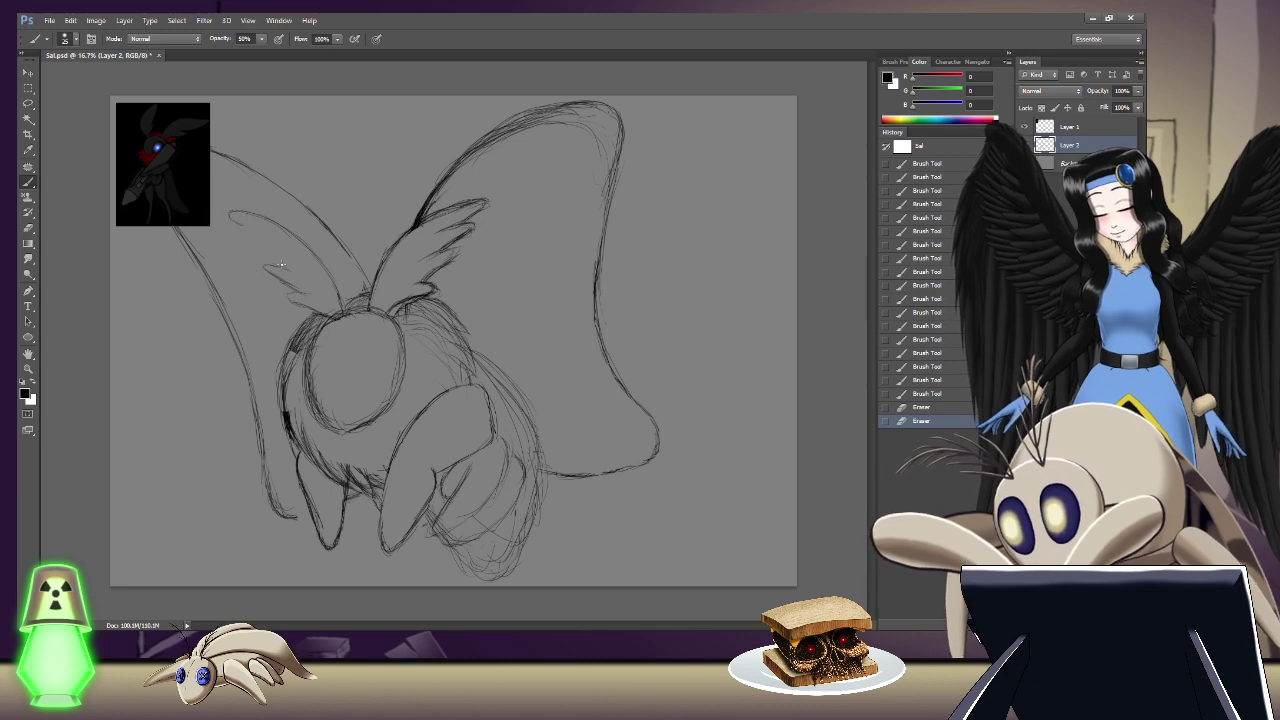
Step: Fill in the left antenna's lower edge with a row of pointed barbs between its tip and base
{"action": "left_click_drag", "start_coordinate": [272, 259], "coordinate": [248, 246]}
{"action": "left_click", "coordinate": [251, 249]}
{"action": "left_click", "coordinate": [267, 245]}
{"action": "left_click", "coordinate": [264, 244]}
{"action": "left_click", "coordinate": [261, 243]}
{"action": "left_click", "coordinate": [259, 242]}
{"action": "left_click_drag", "start_coordinate": [259, 242], "coordinate": [248, 230]}
{"action": "left_click", "coordinate": [250, 233]}
{"action": "left_click", "coordinate": [256, 239]}
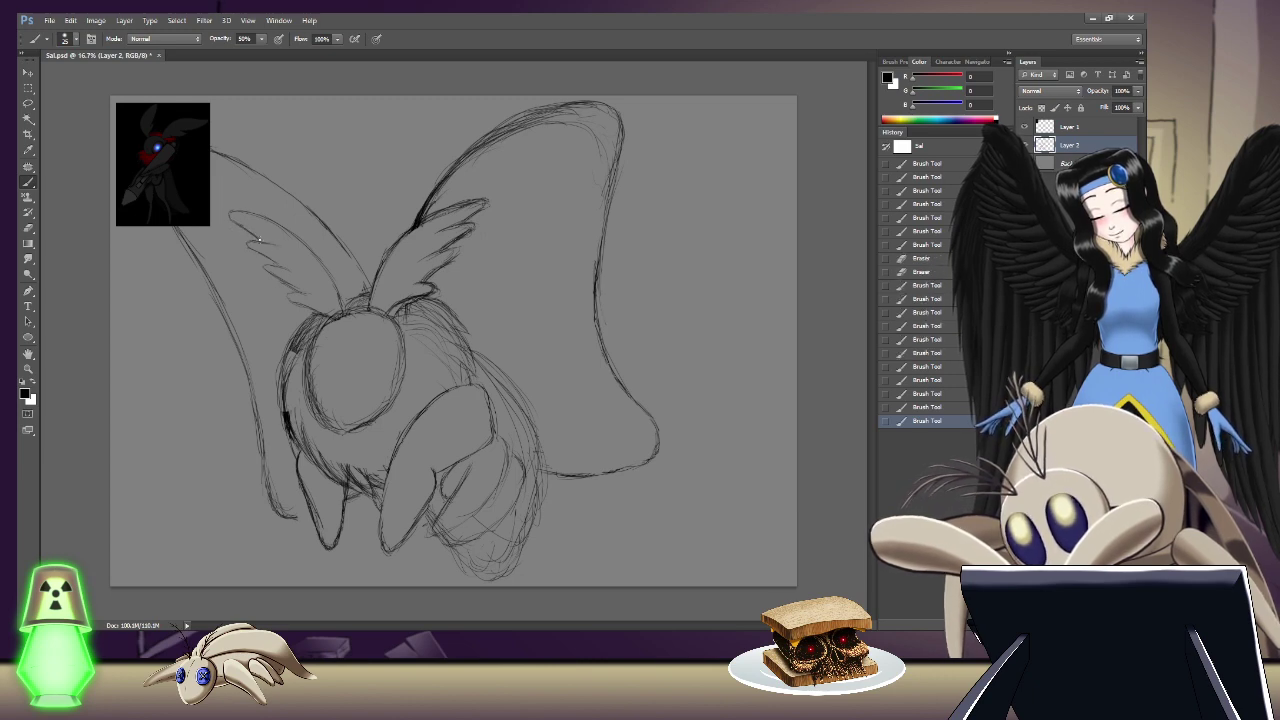
{"action": "left_click", "coordinate": [255, 238]}
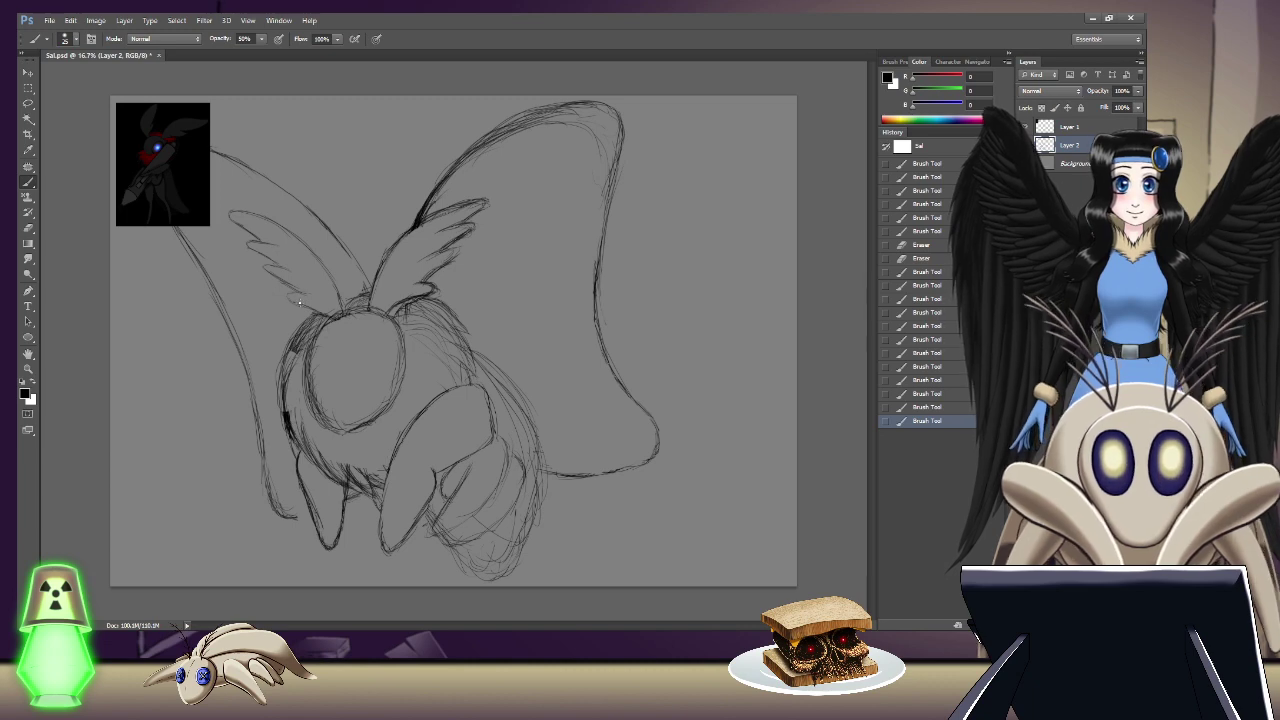
Step: Erase the stray ruff lines under the right antenna and redraw the head as a clean, darker oval with a pointed chin
{"action": "key", "text": "e"}
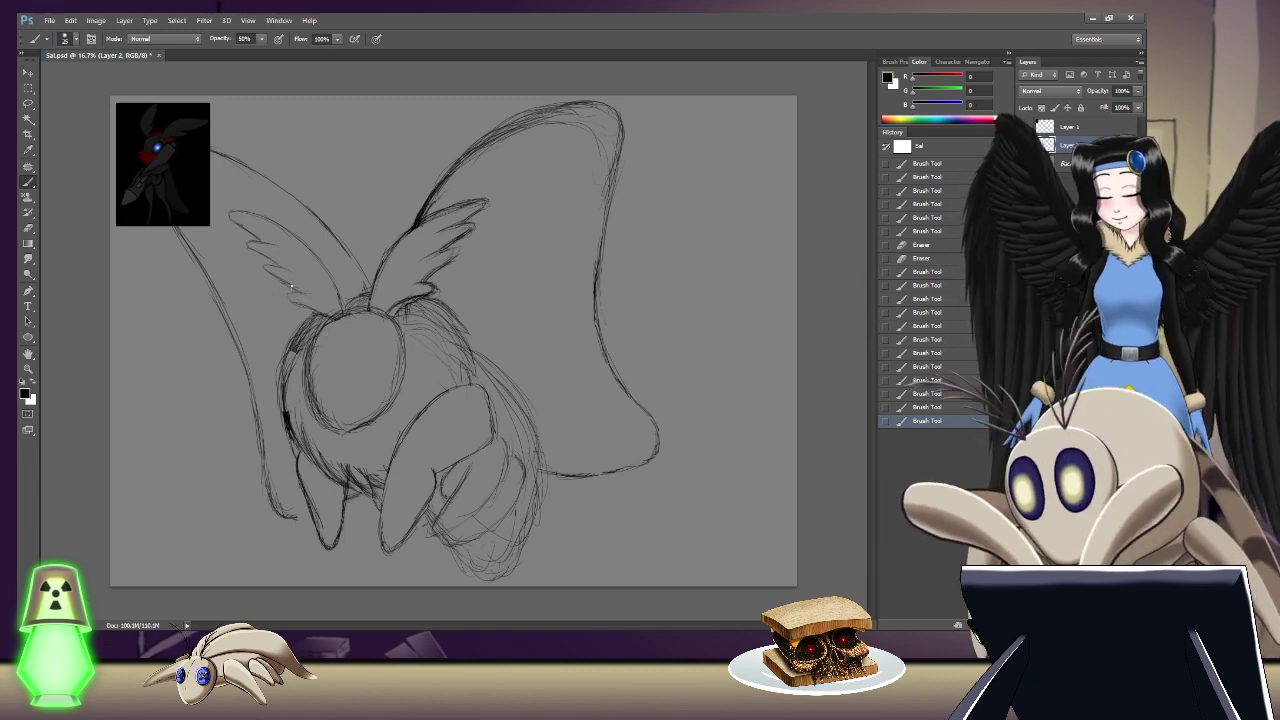
{"action": "mouse_move", "coordinate": [398, 314]}
{"action": "left_mouse_down"}
{"action": "mouse_move", "coordinate": [442, 298]}
{"action": "mouse_move", "coordinate": [392, 302]}
{"action": "mouse_move", "coordinate": [400, 335]}
{"action": "mouse_move", "coordinate": [380, 310]}
{"action": "mouse_move", "coordinate": [430, 292]}
{"action": "left_mouse_up"}
{"action": "key", "text": "b"}
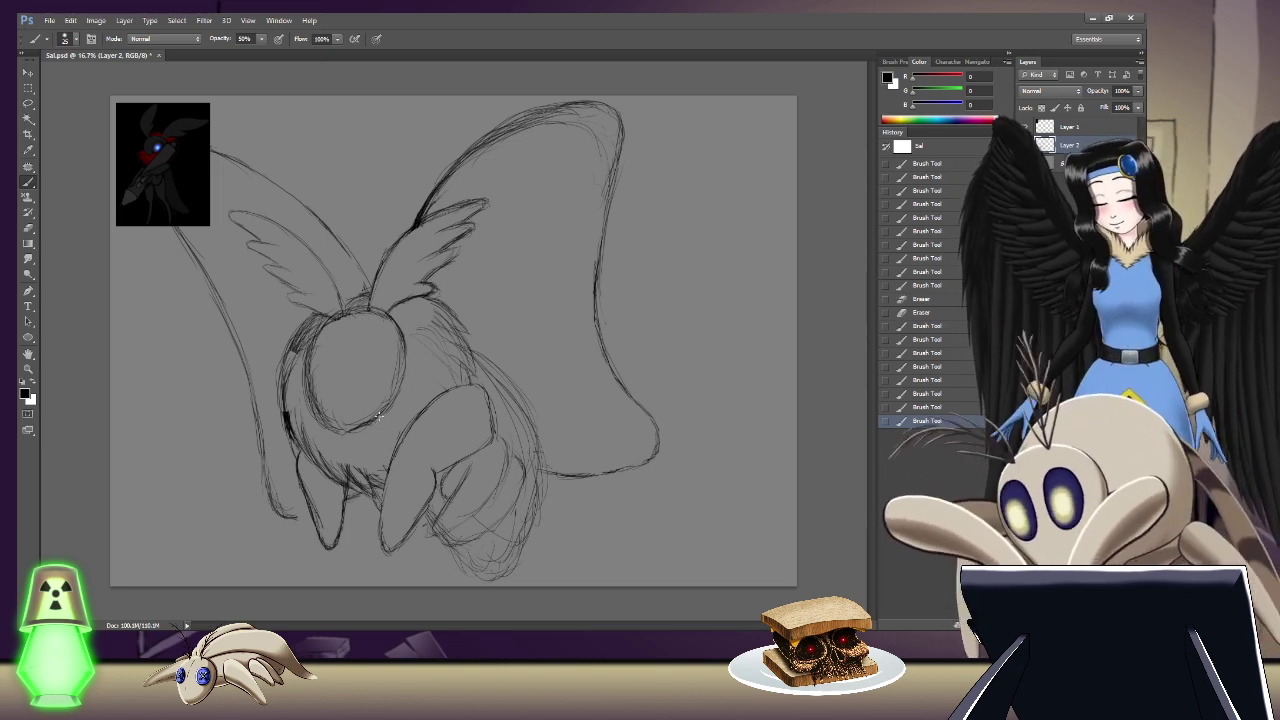
{"action": "mouse_move", "coordinate": [384, 408]}
{"action": "left_mouse_down"}
{"action": "mouse_move", "coordinate": [384, 420]}
{"action": "mouse_move", "coordinate": [404, 360]}
{"action": "left_mouse_up"}
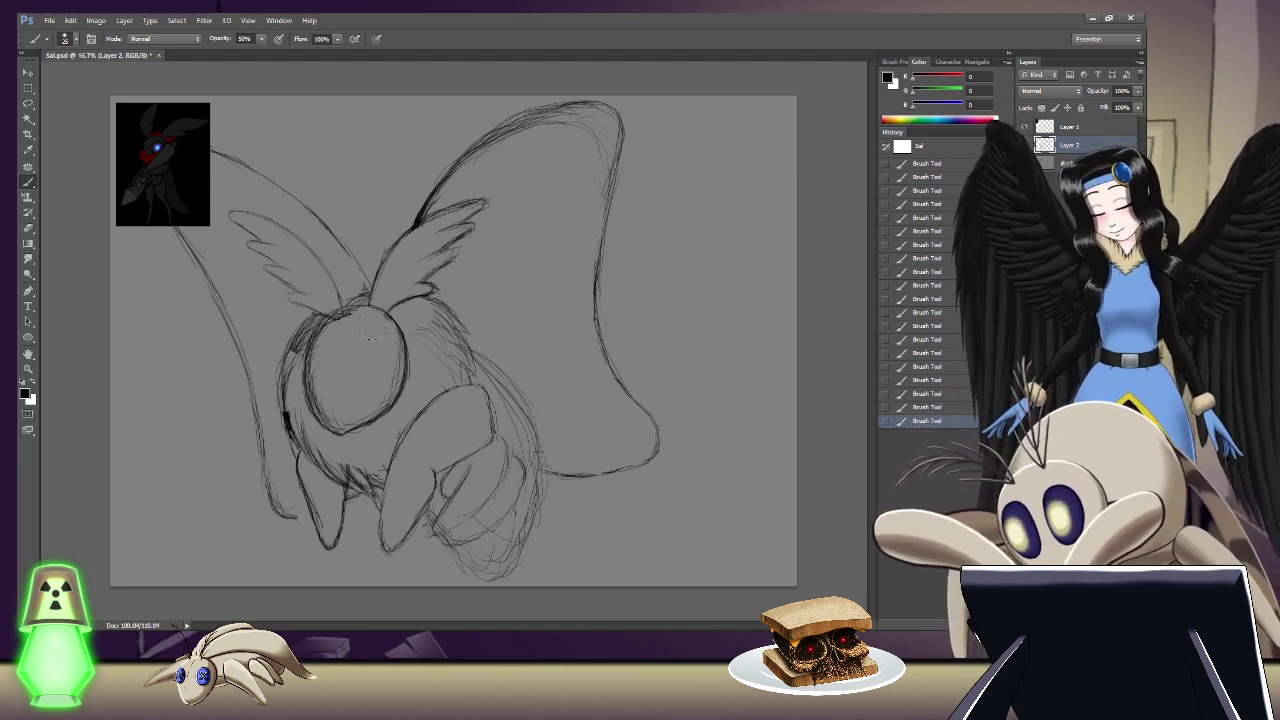
{"action": "left_click_drag", "start_coordinate": [388, 385], "coordinate": [365, 397]}
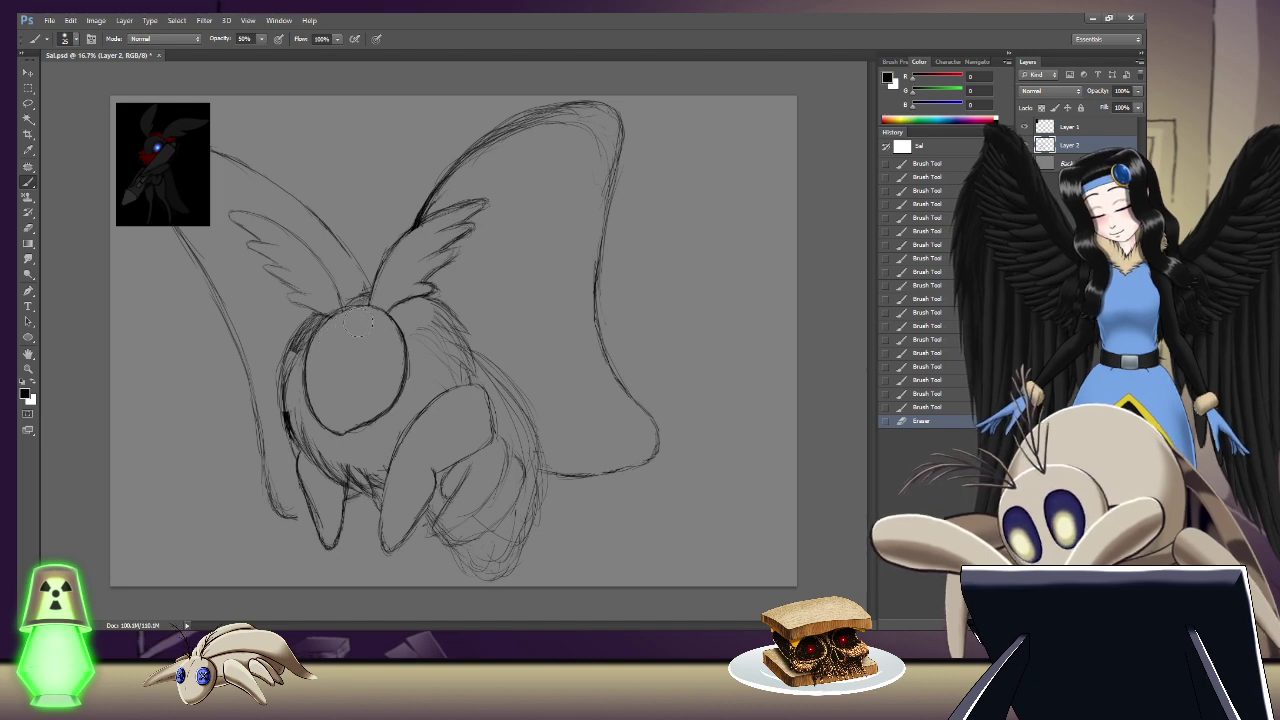
{"action": "left_click_drag", "start_coordinate": [358, 322], "coordinate": [330, 385]}
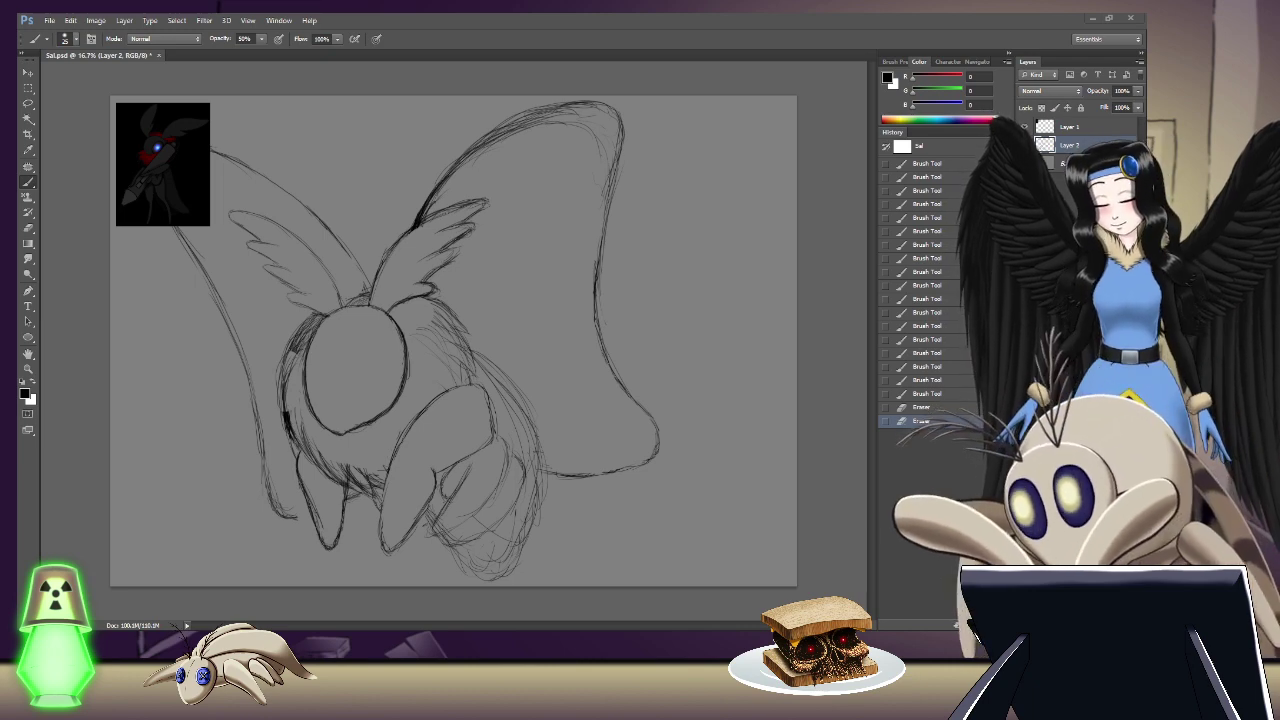
Step: Add curved contour strokes along the moth's back, between the ruff and the right wing
{"action": "left_click_drag", "start_coordinate": [455, 326], "coordinate": [512, 372]}
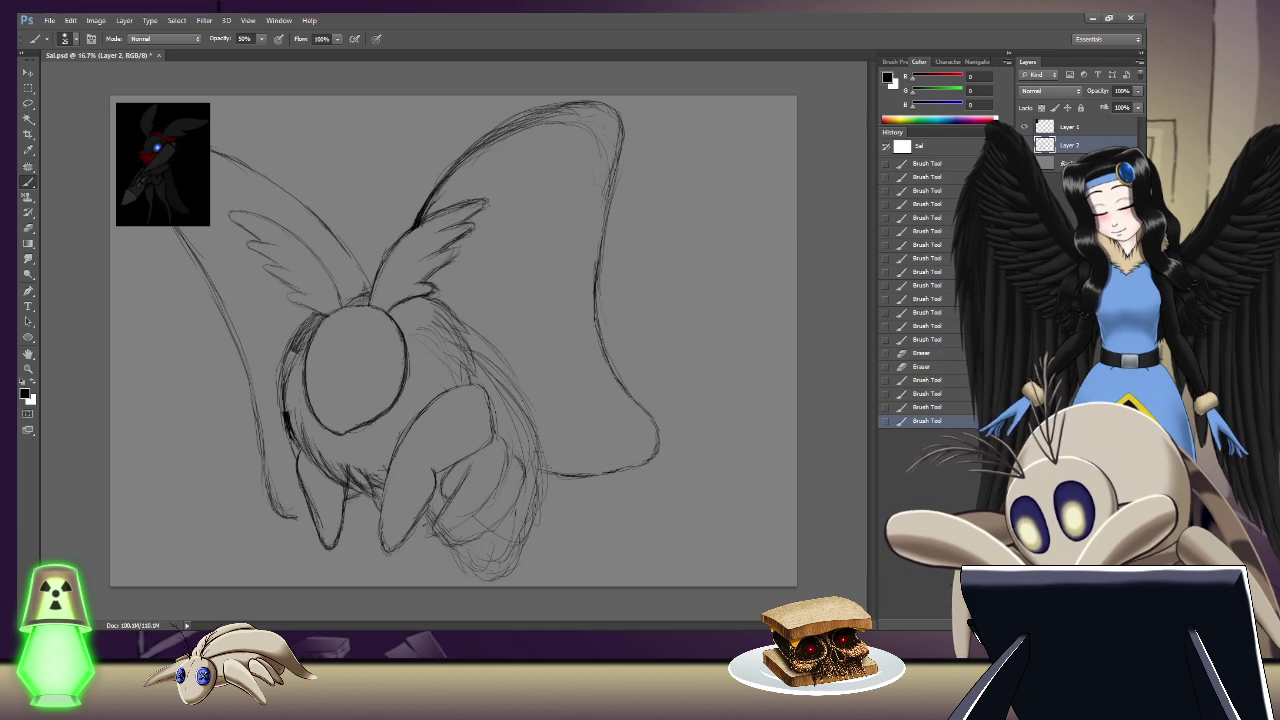
{"action": "left_click_drag", "start_coordinate": [465, 326], "coordinate": [503, 338]}
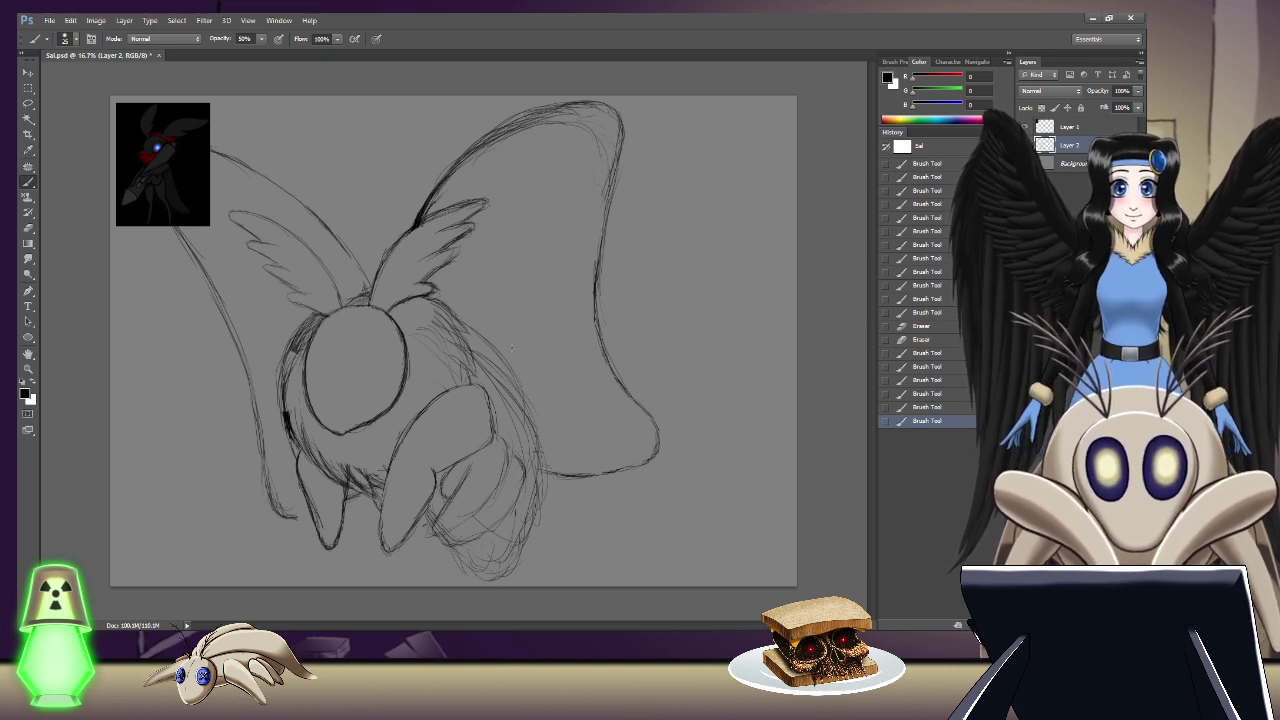
{"action": "left_click_drag", "start_coordinate": [428, 540], "coordinate": [435, 525]}
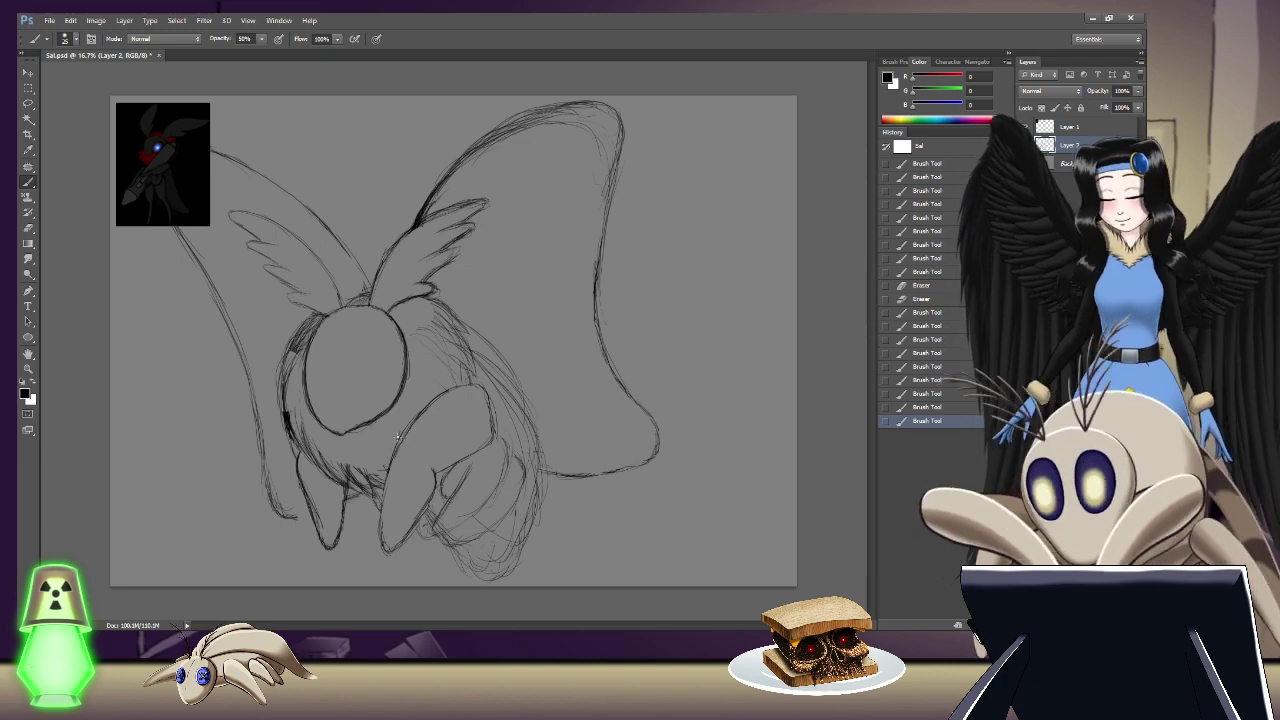
Step: Add short strokes to the ruff's edge between the front legs and to the body's lower edge beside the right leg's tip
{"action": "left_click", "coordinate": [373, 490]}
{"action": "left_click", "coordinate": [373, 491]}
{"action": "left_click", "coordinate": [374, 490]}
{"action": "left_click", "coordinate": [374, 491]}
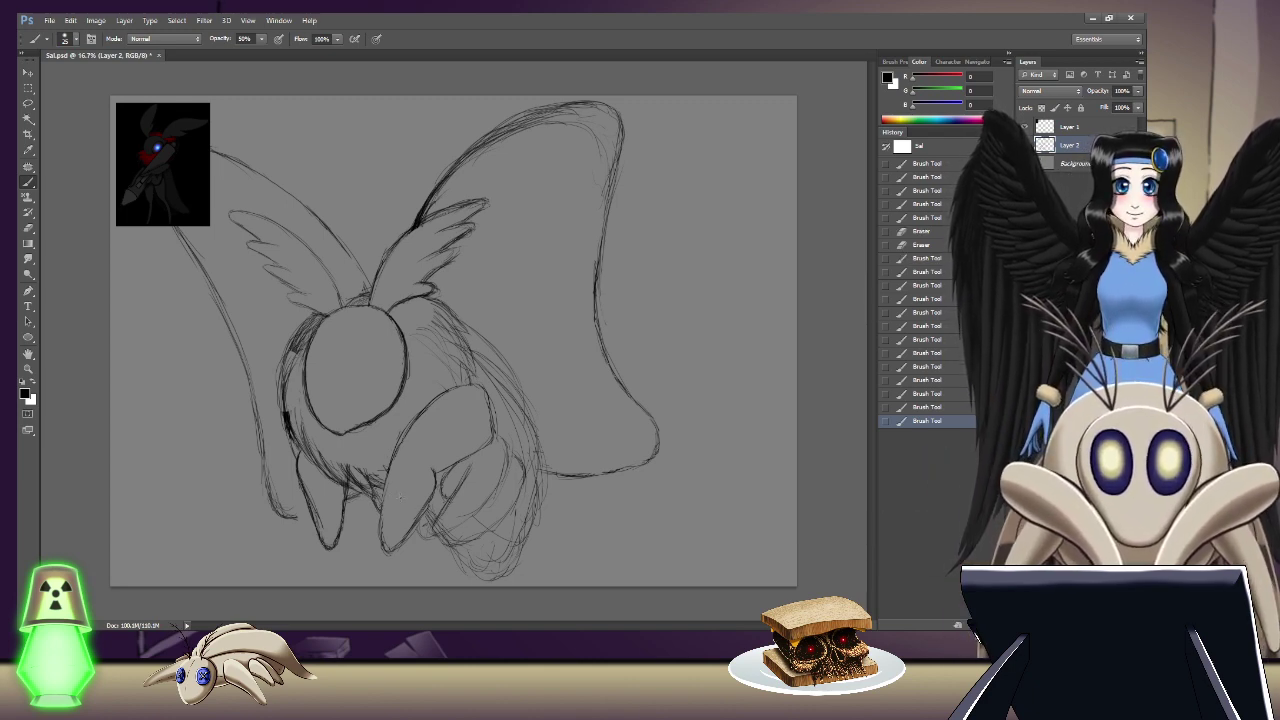
{"action": "left_click", "coordinate": [413, 530]}
{"action": "left_click", "coordinate": [412, 529]}
{"action": "left_click", "coordinate": [410, 528]}
{"action": "left_click", "coordinate": [409, 527]}
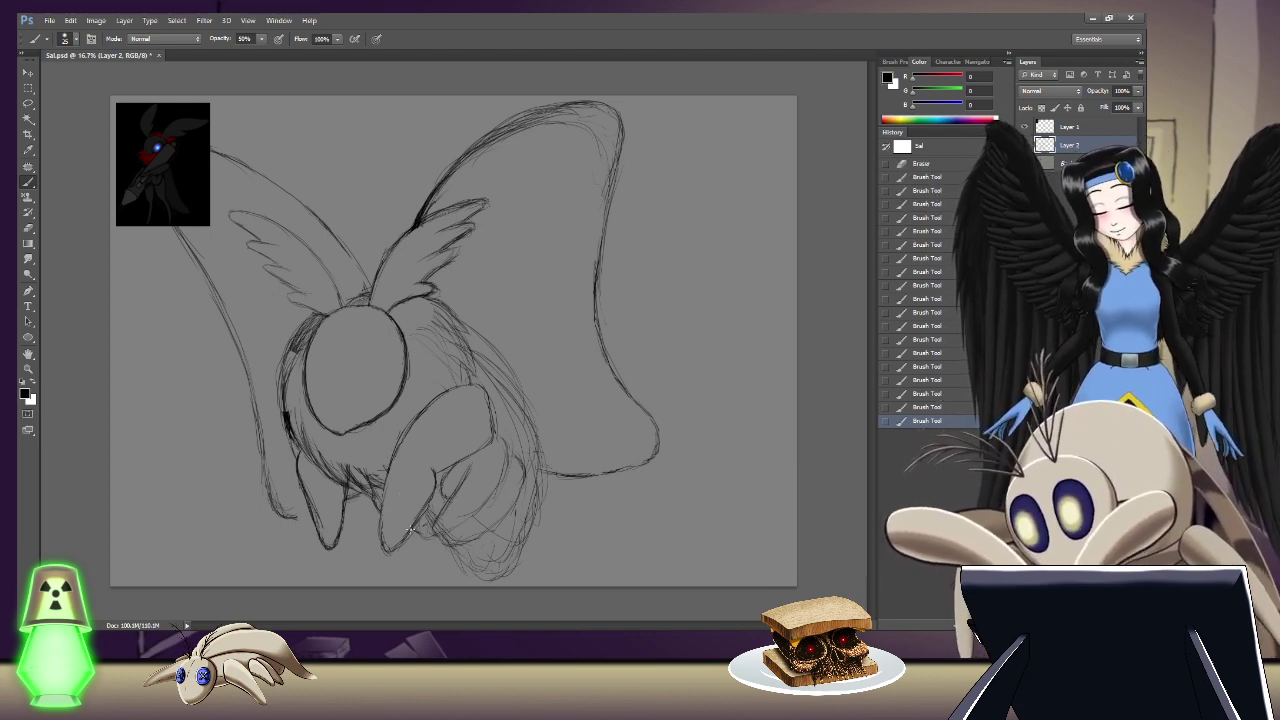
{"action": "left_click", "coordinate": [416, 531]}
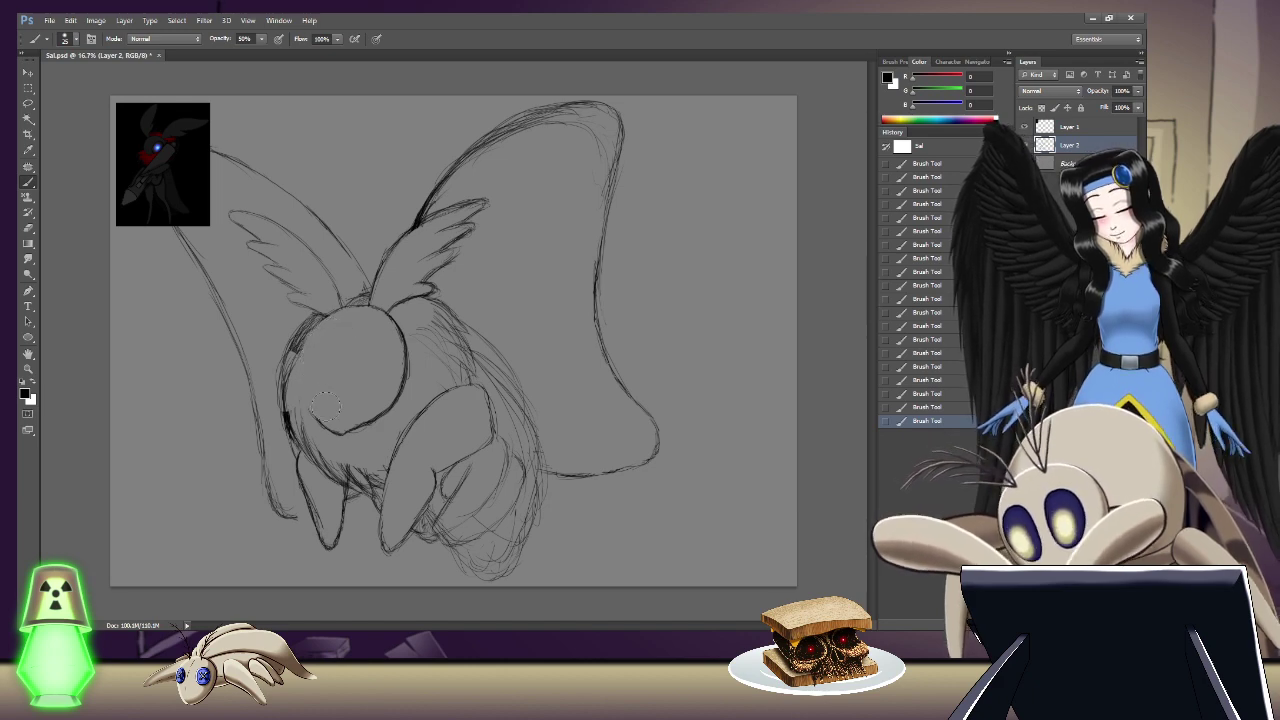
Step: Erase the head's left edge and stray marks inside it, and redraw its left contour to close the oval above the chin
{"action": "key", "text": "e"}
{"action": "left_click_drag", "start_coordinate": [322, 402], "coordinate": [330, 410]}
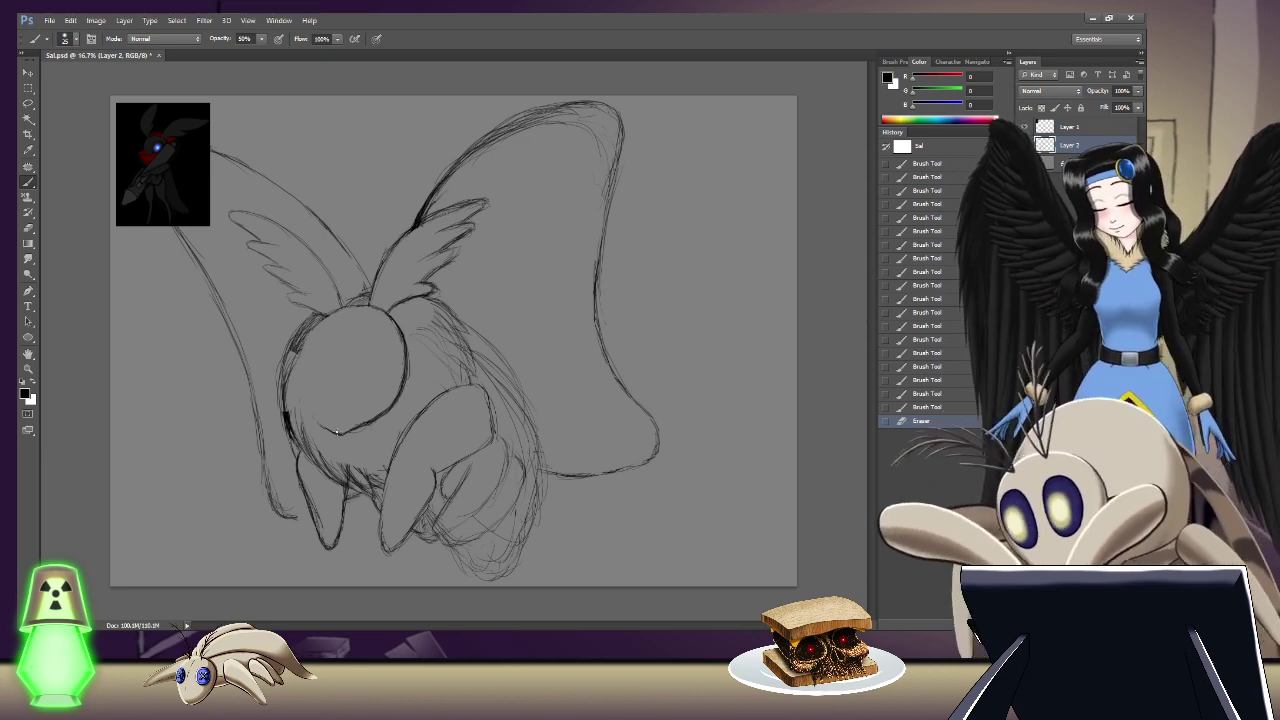
{"action": "left_click_drag", "start_coordinate": [331, 431], "coordinate": [328, 431]}
{"action": "mouse_move", "coordinate": [330, 430]}
{"action": "left_mouse_down"}
{"action": "mouse_move", "coordinate": [306, 398]}
{"action": "mouse_move", "coordinate": [338, 347]}
{"action": "mouse_move", "coordinate": [325, 366]}
{"action": "left_mouse_up"}
{"action": "left_click_drag", "start_coordinate": [345, 348], "coordinate": [347, 348]}
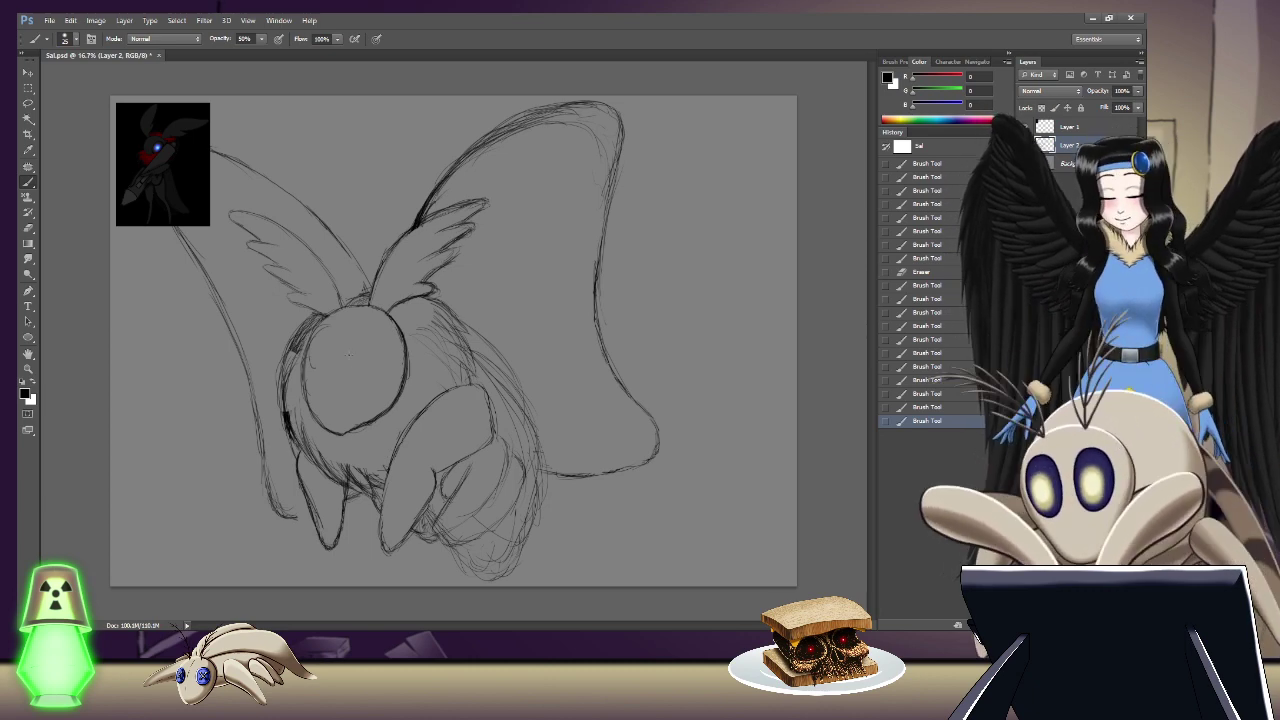
{"action": "left_click_drag", "start_coordinate": [330, 352], "coordinate": [314, 372]}
{"action": "mouse_move", "coordinate": [334, 350]}
{"action": "left_mouse_down"}
{"action": "mouse_move", "coordinate": [316, 368]}
{"action": "mouse_move", "coordinate": [338, 348]}
{"action": "left_mouse_up"}
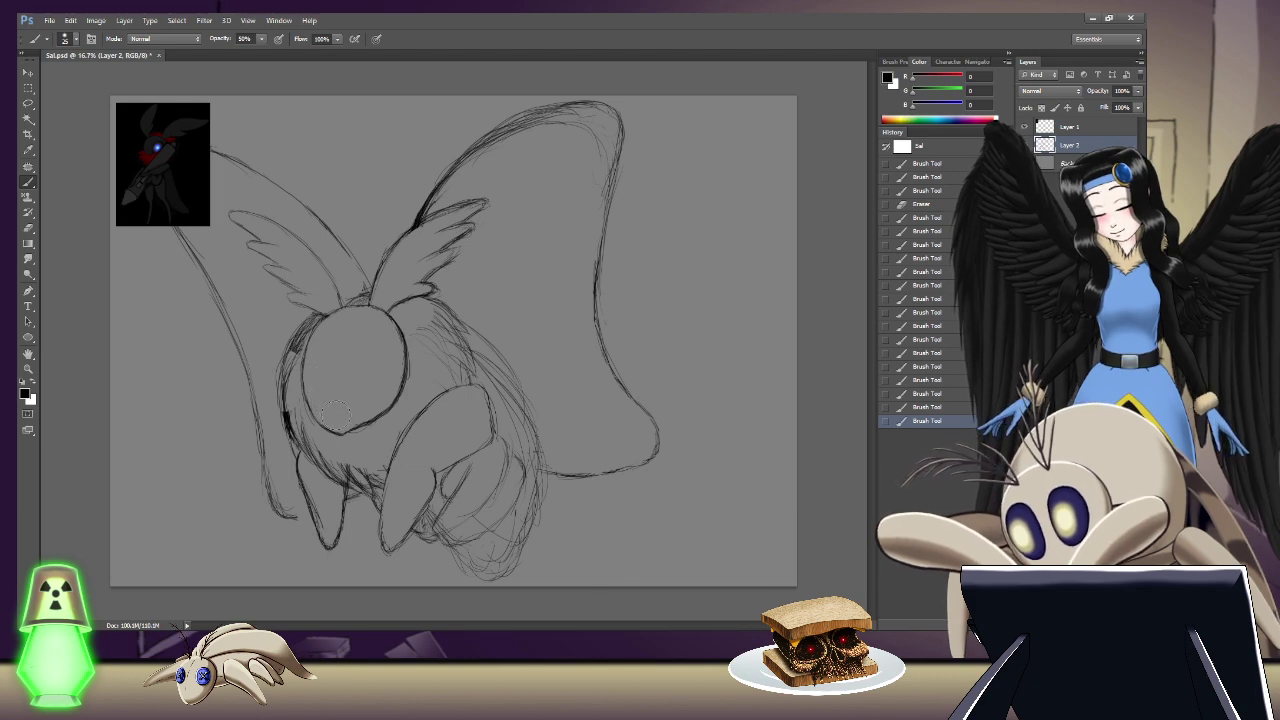
{"action": "left_click_drag", "start_coordinate": [330, 400], "coordinate": [330, 365]}
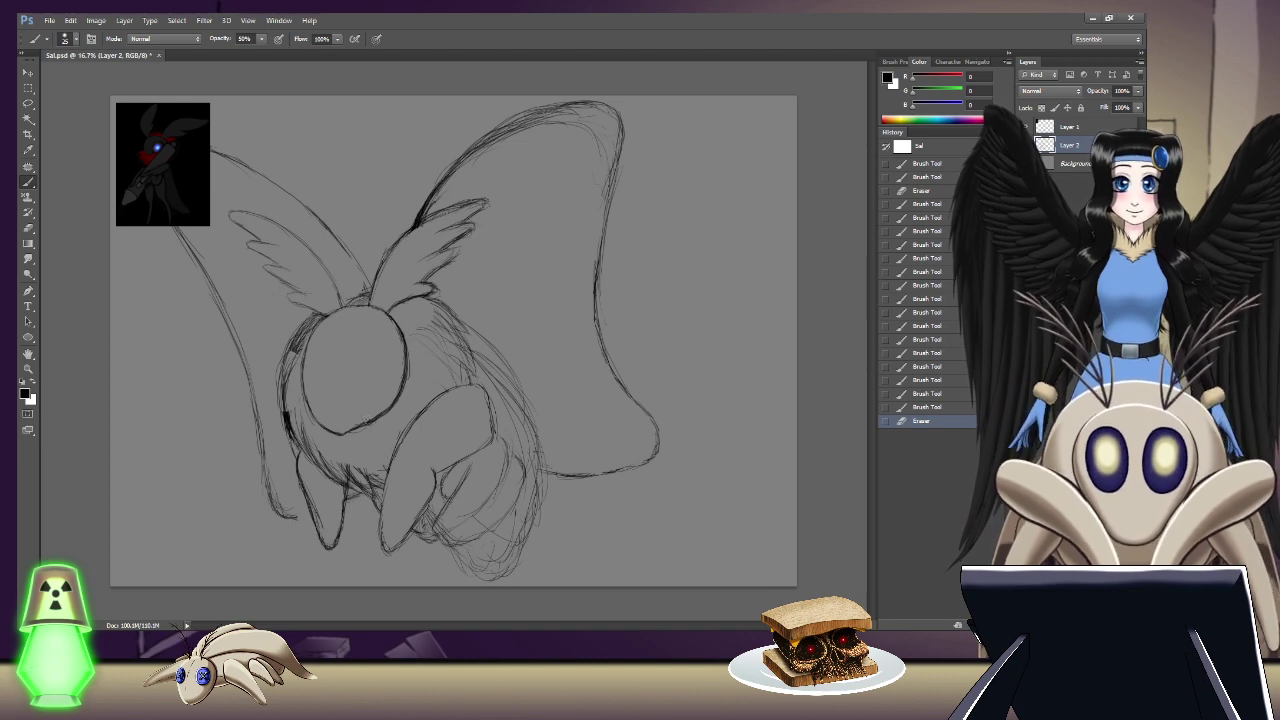
{"action": "left_click", "coordinate": [380, 357]}
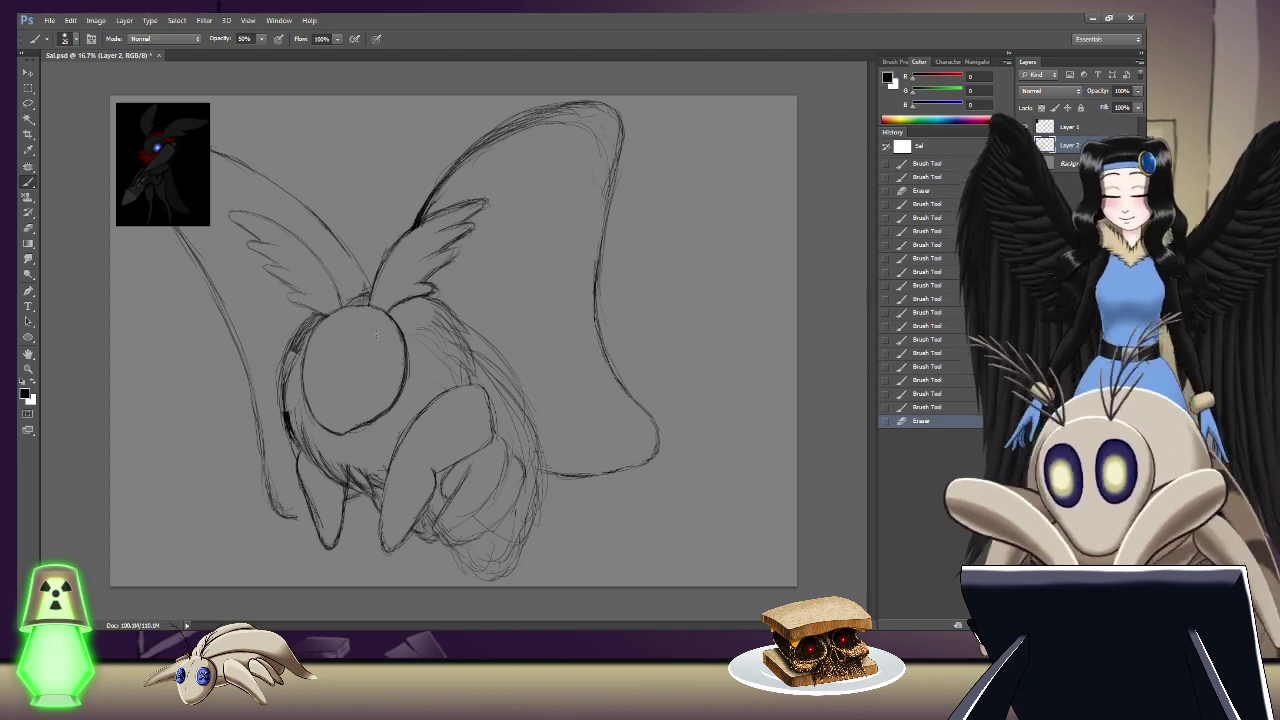
{"action": "mouse_move", "coordinate": [362, 330]}
{"action": "left_mouse_down"}
{"action": "mouse_move", "coordinate": [384, 373]}
{"action": "mouse_move", "coordinate": [369, 381]}
{"action": "mouse_move", "coordinate": [369, 340]}
{"action": "mouse_move", "coordinate": [364, 352]}
{"action": "mouse_move", "coordinate": [371, 390]}
{"action": "left_mouse_up"}
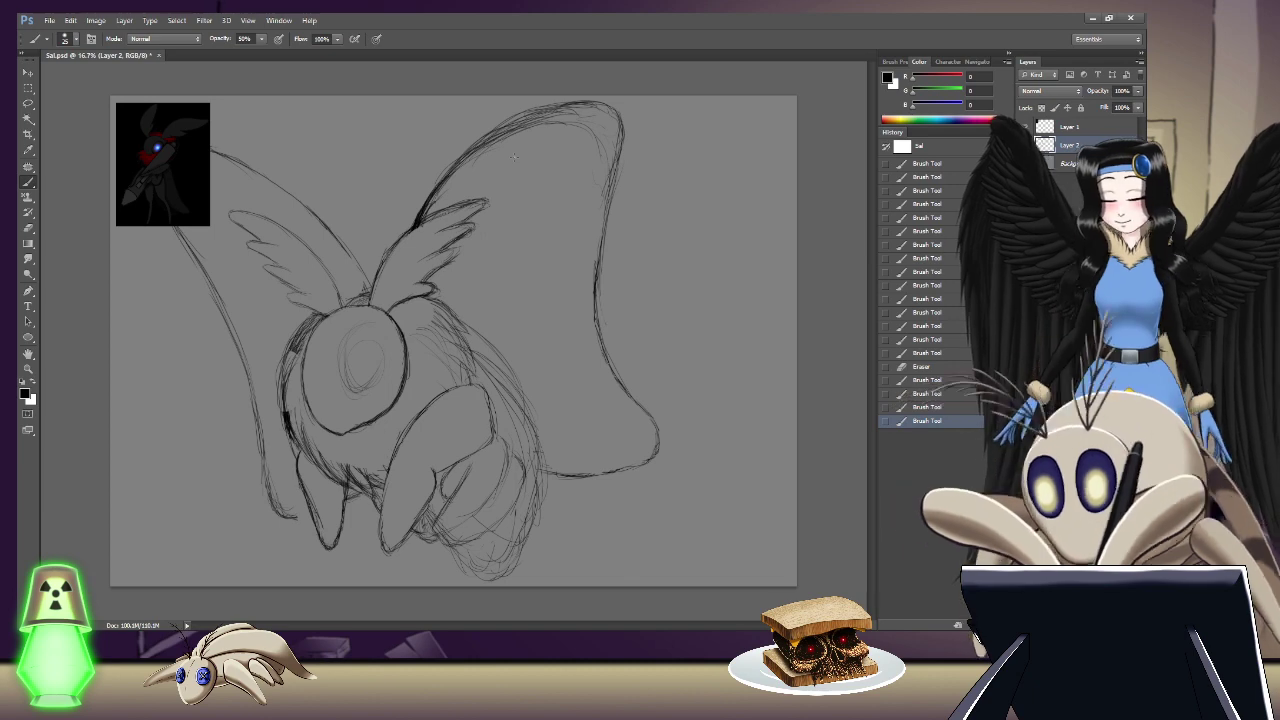
{"action": "key", "text": "0"}
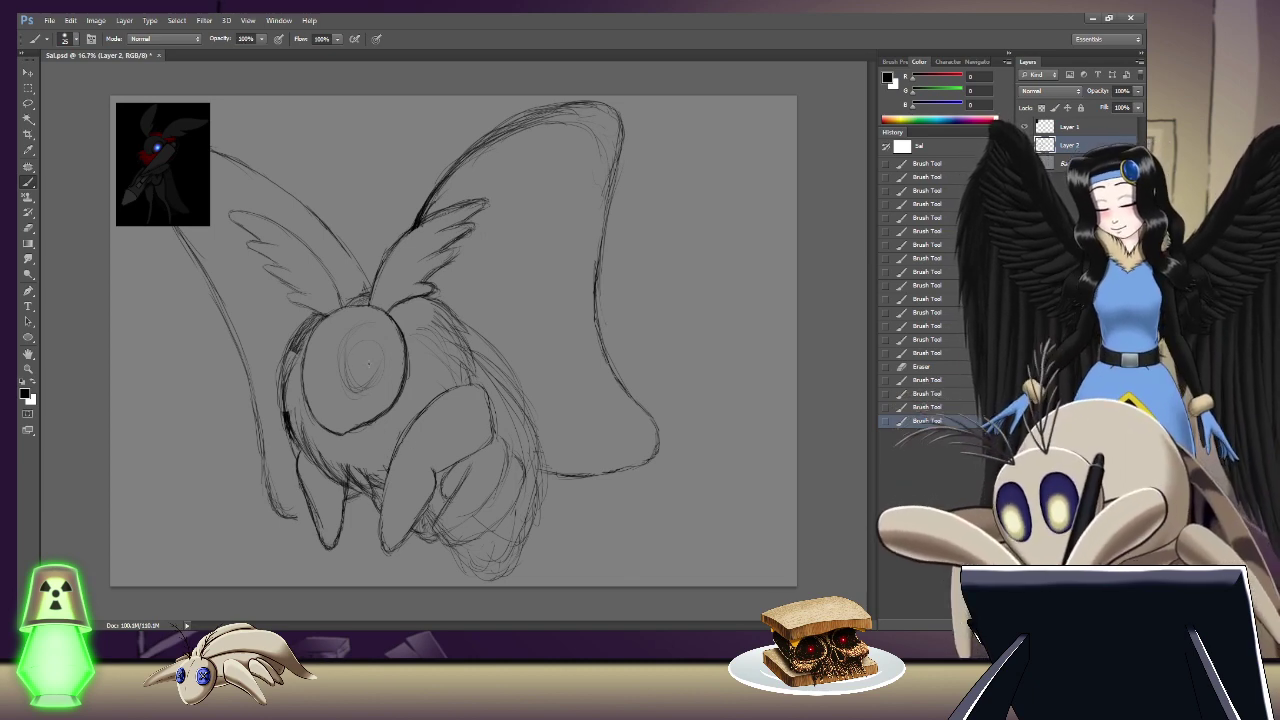
{"action": "key", "text": "e"}
{"action": "mouse_move", "coordinate": [350, 362]}
{"action": "left_mouse_down"}
{"action": "mouse_move", "coordinate": [343, 371]}
{"action": "mouse_move", "coordinate": [371, 363]}
{"action": "mouse_move", "coordinate": [349, 357]}
{"action": "mouse_move", "coordinate": [372, 340]}
{"action": "left_mouse_up"}
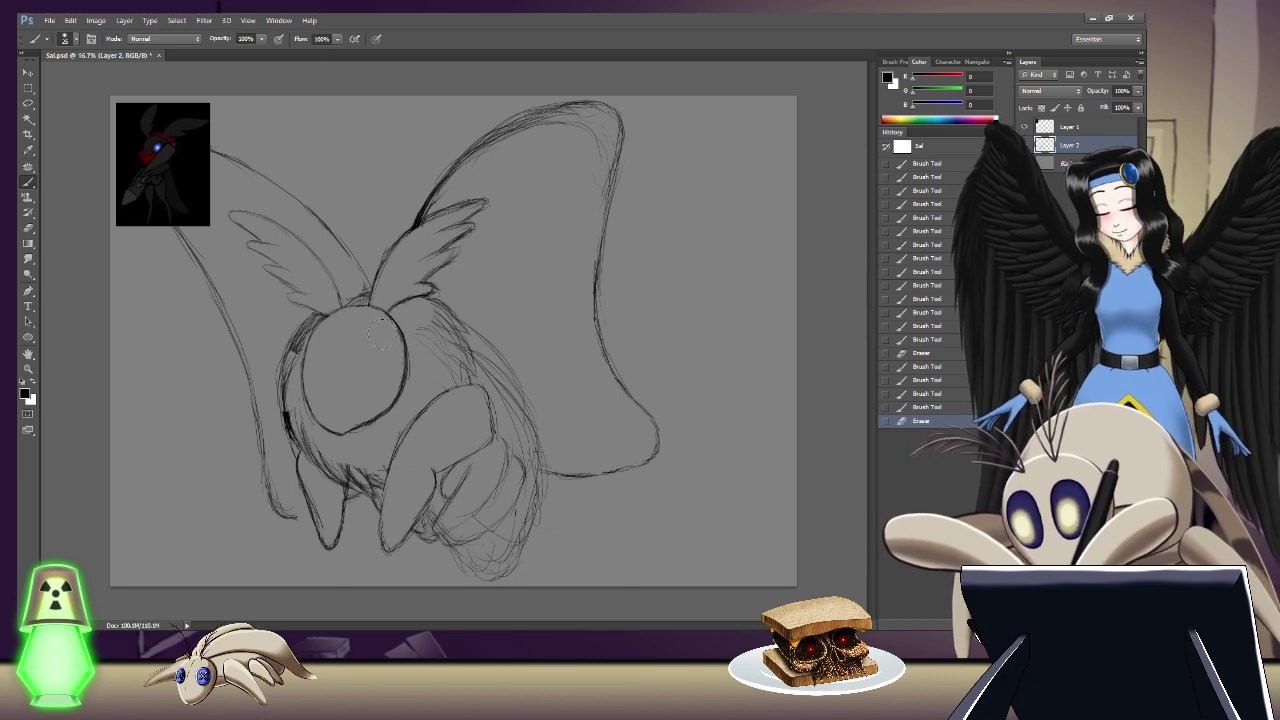
{"action": "left_click_drag", "start_coordinate": [378, 385], "coordinate": [349, 398]}
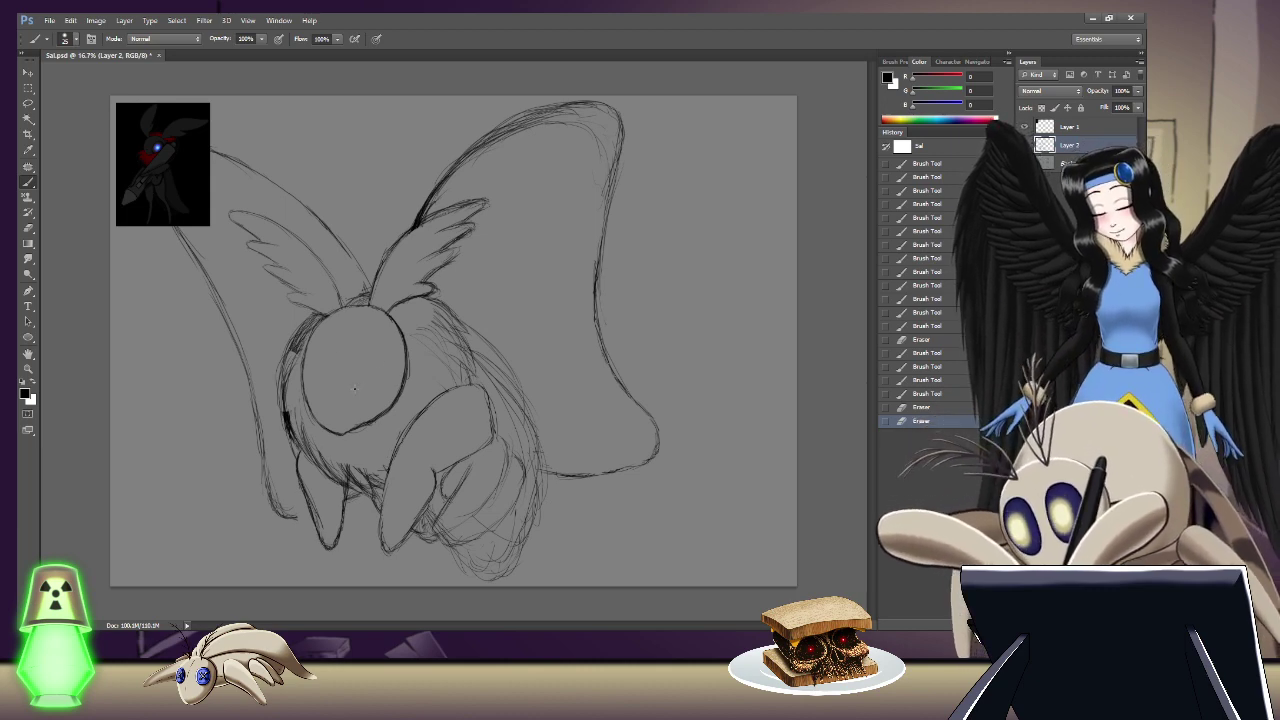
Step: Sketch a tall oval eye on the right half of the face and a narrower one against the head's left edge
{"action": "mouse_move", "coordinate": [376, 325]}
{"action": "left_mouse_down"}
{"action": "mouse_move", "coordinate": [384, 379]}
{"action": "mouse_move", "coordinate": [352, 385]}
{"action": "left_mouse_up"}
{"action": "left_click_drag", "start_coordinate": [356, 350], "coordinate": [358, 387]}
{"action": "left_click_drag", "start_coordinate": [357, 348], "coordinate": [360, 384]}
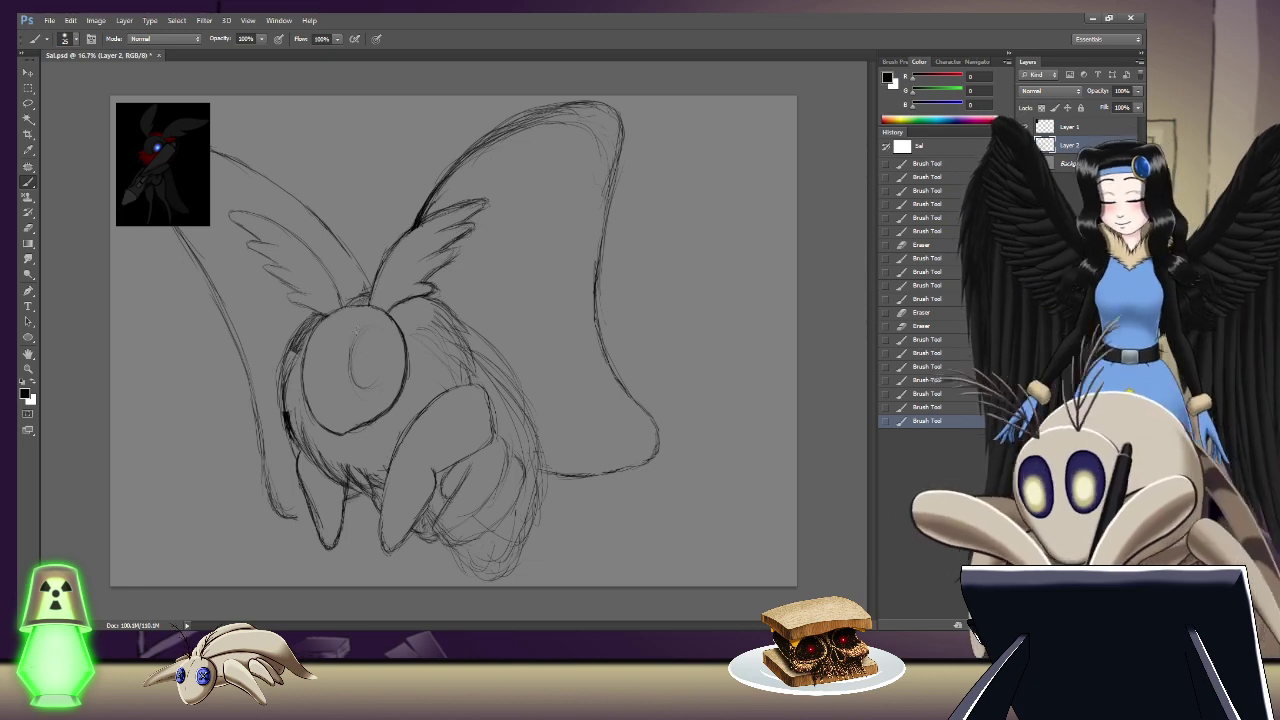
{"action": "mouse_move", "coordinate": [313, 330]}
{"action": "left_mouse_down"}
{"action": "mouse_move", "coordinate": [313, 378]}
{"action": "mouse_move", "coordinate": [329, 365]}
{"action": "mouse_move", "coordinate": [336, 378]}
{"action": "left_mouse_up"}
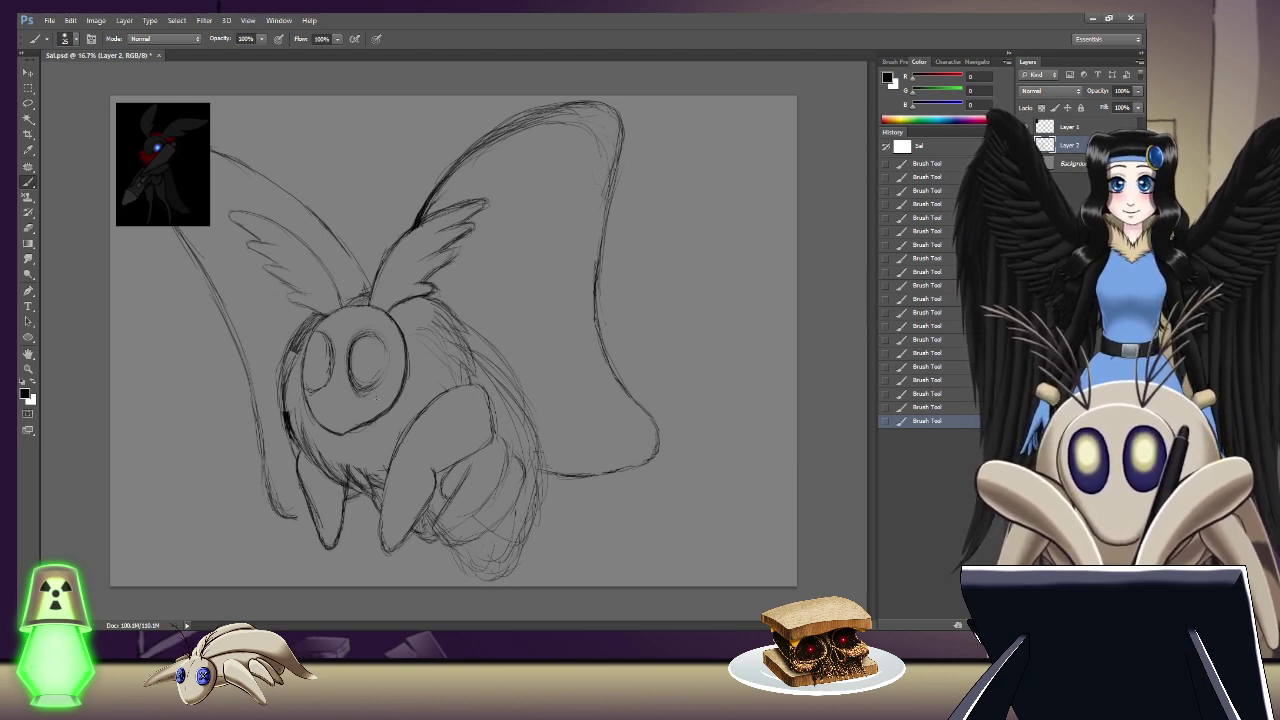
{"action": "key", "text": "alt"}
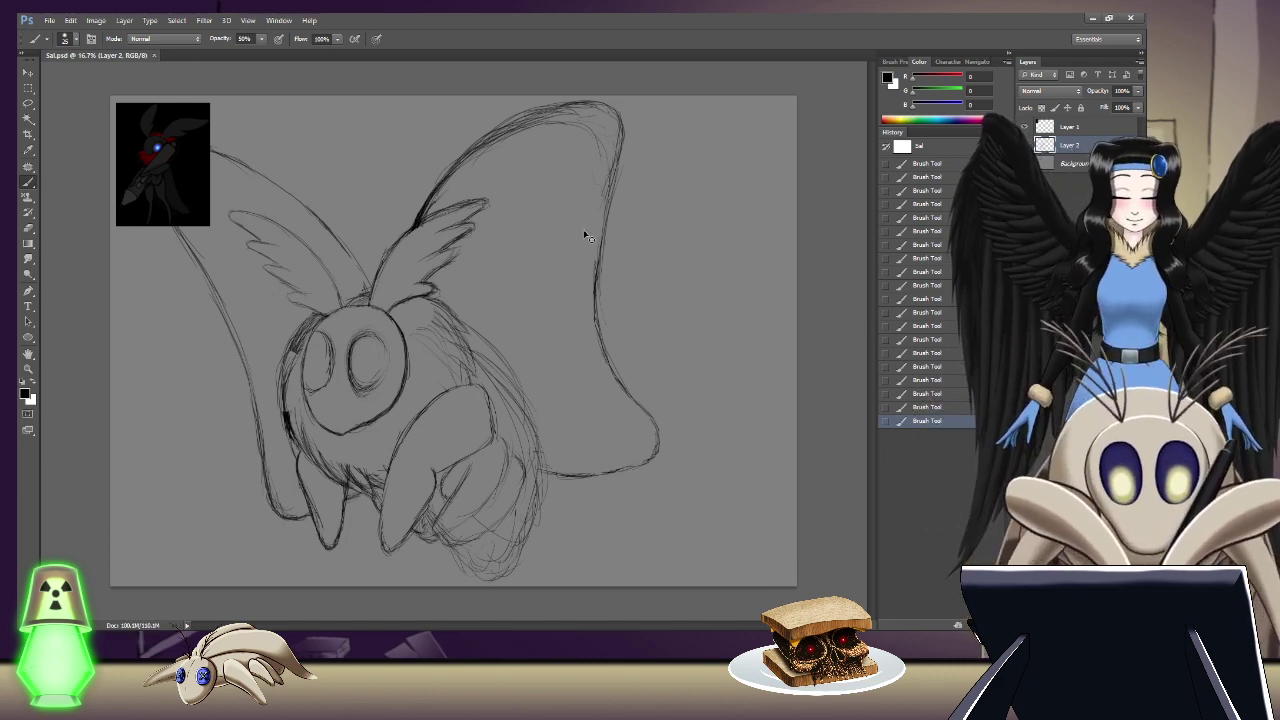
Step: Scale the whole moth sketch down to about 80% and move it to the middle of the canvas, clear of the reference picture
{"action": "key", "text": "ctrl+t"}
{"action": "left_click_drag", "start_coordinate": [660, 100], "coordinate": [608, 150]}
{"action": "left_click_drag", "start_coordinate": [519, 338], "coordinate": [571, 350]}
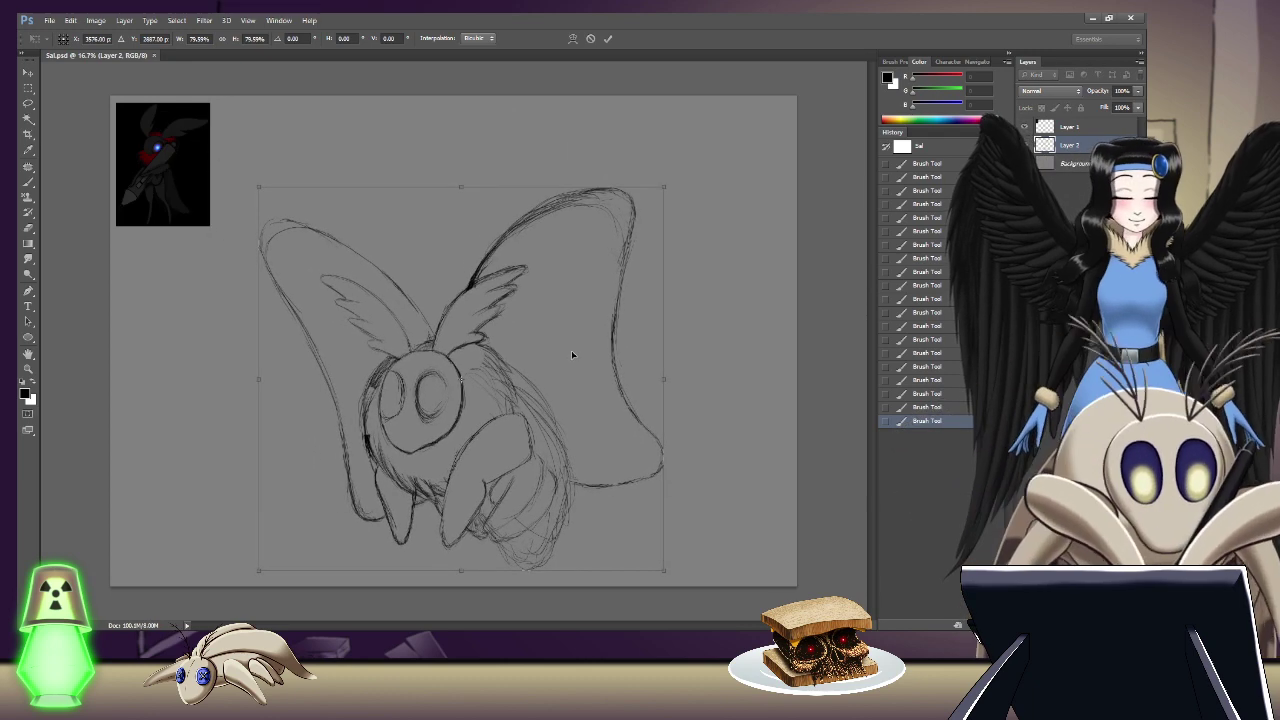
{"action": "key", "text": "Return"}
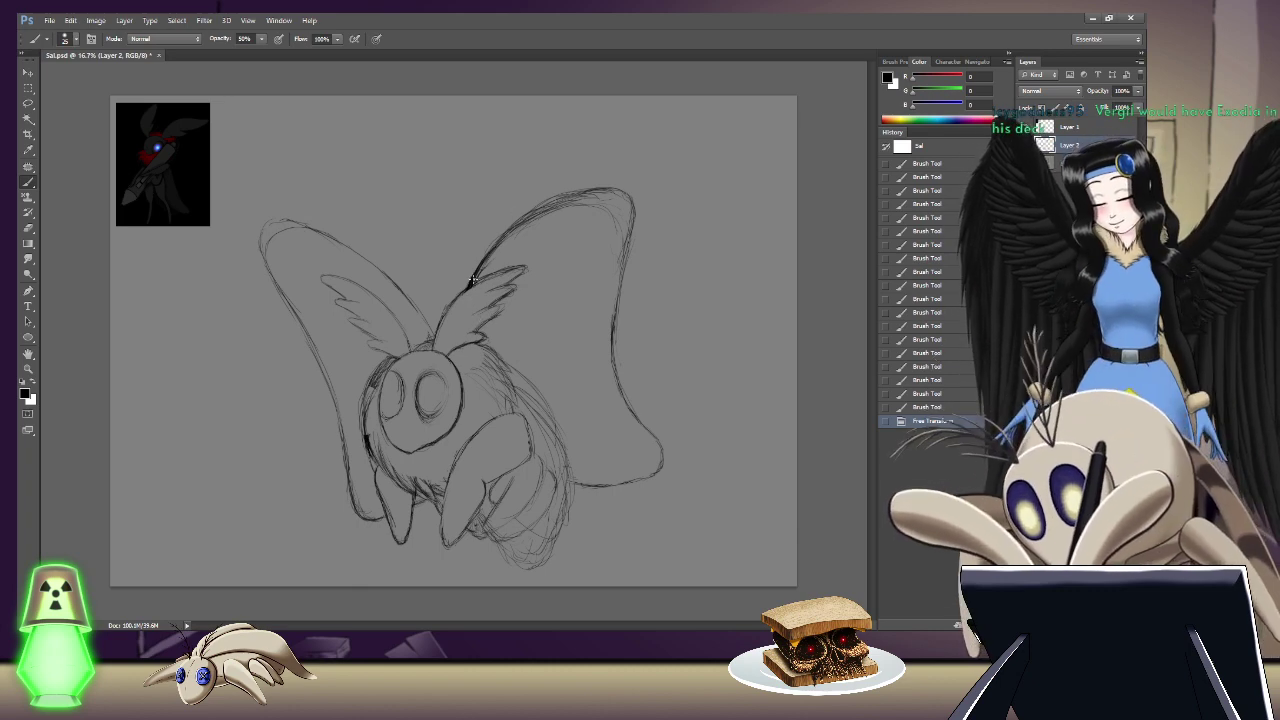
Step: Sketch wavy, pointed flame tongues rising from the right wing's upper edge and along its outer edge, with small detached flames above
{"action": "left_click_drag", "start_coordinate": [472, 282], "coordinate": [500, 215]}
{"action": "mouse_move", "coordinate": [484, 262]}
{"action": "left_mouse_down"}
{"action": "mouse_move", "coordinate": [502, 186]}
{"action": "mouse_move", "coordinate": [497, 202]}
{"action": "left_mouse_up"}
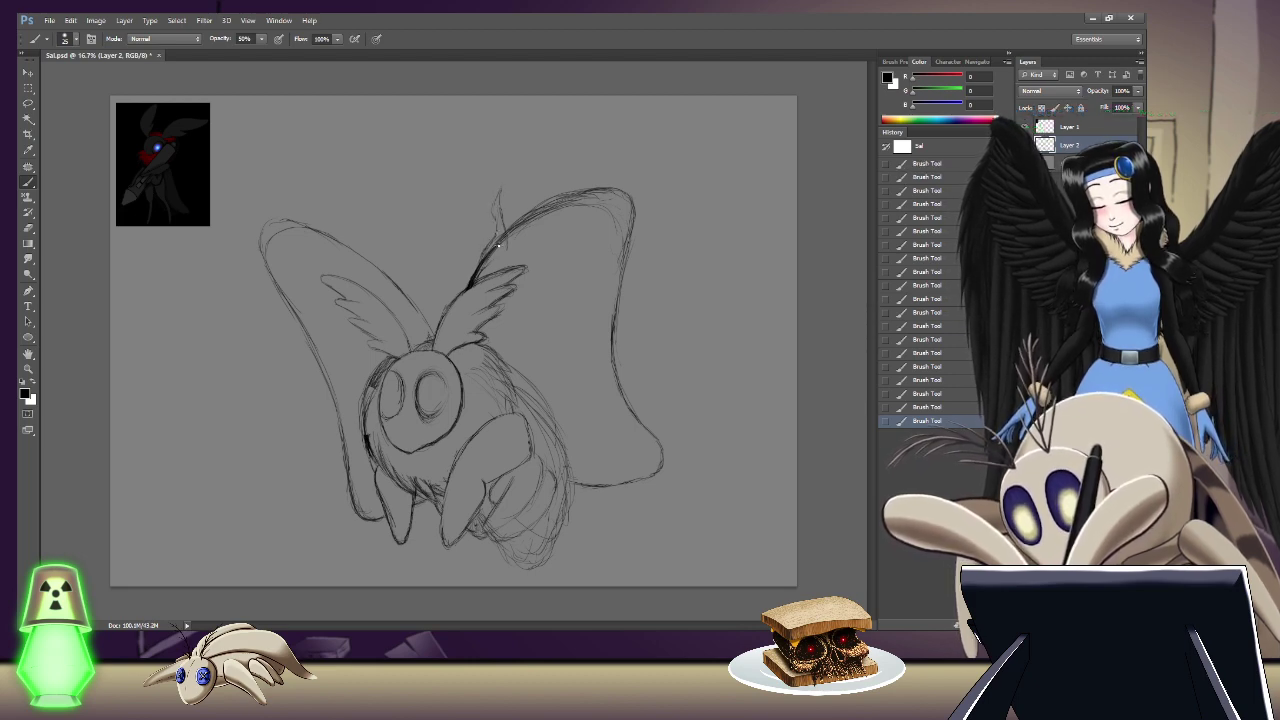
{"action": "left_click_drag", "start_coordinate": [548, 203], "coordinate": [628, 188]}
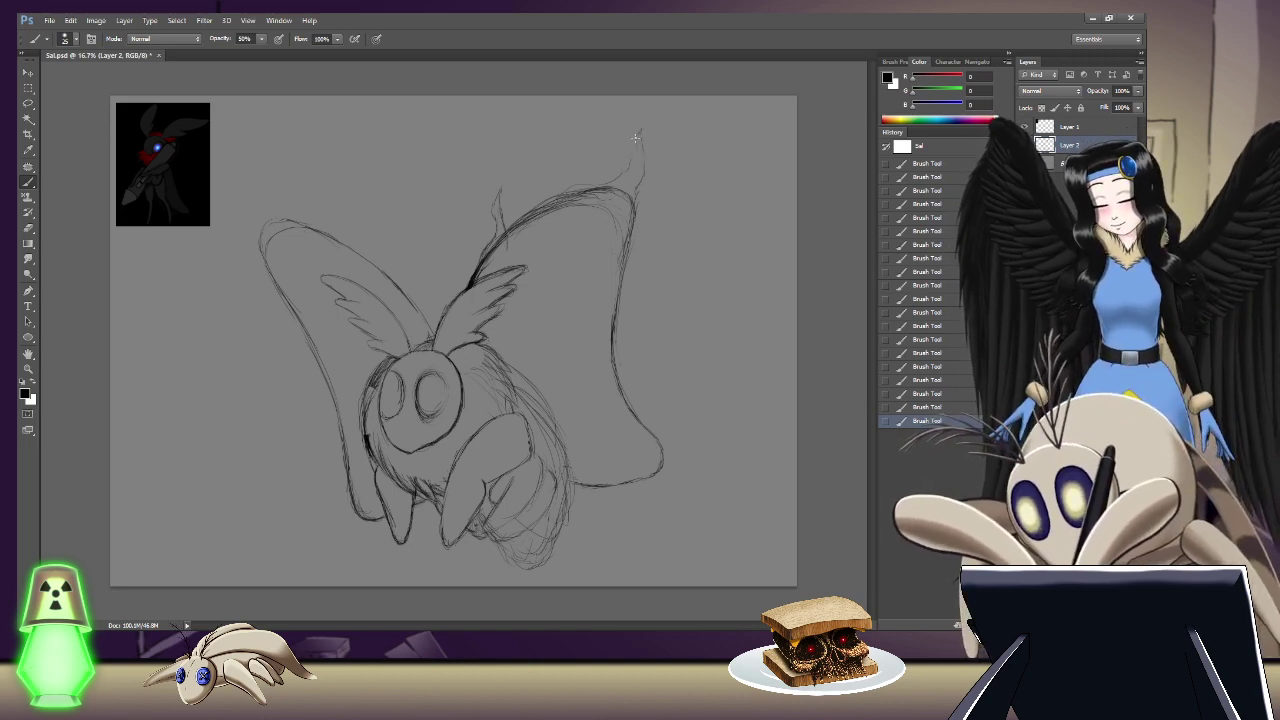
{"action": "left_click_drag", "start_coordinate": [640, 130], "coordinate": [631, 153]}
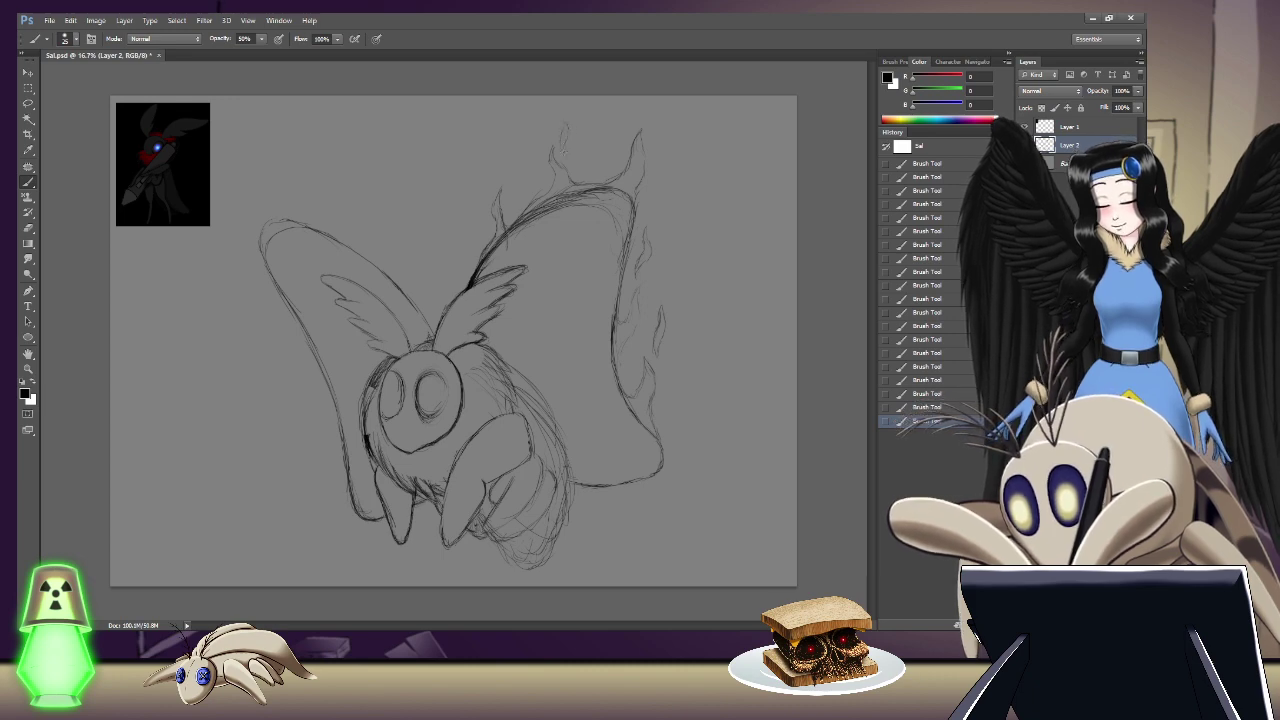
{"action": "left_click_drag", "start_coordinate": [557, 147], "coordinate": [566, 172]}
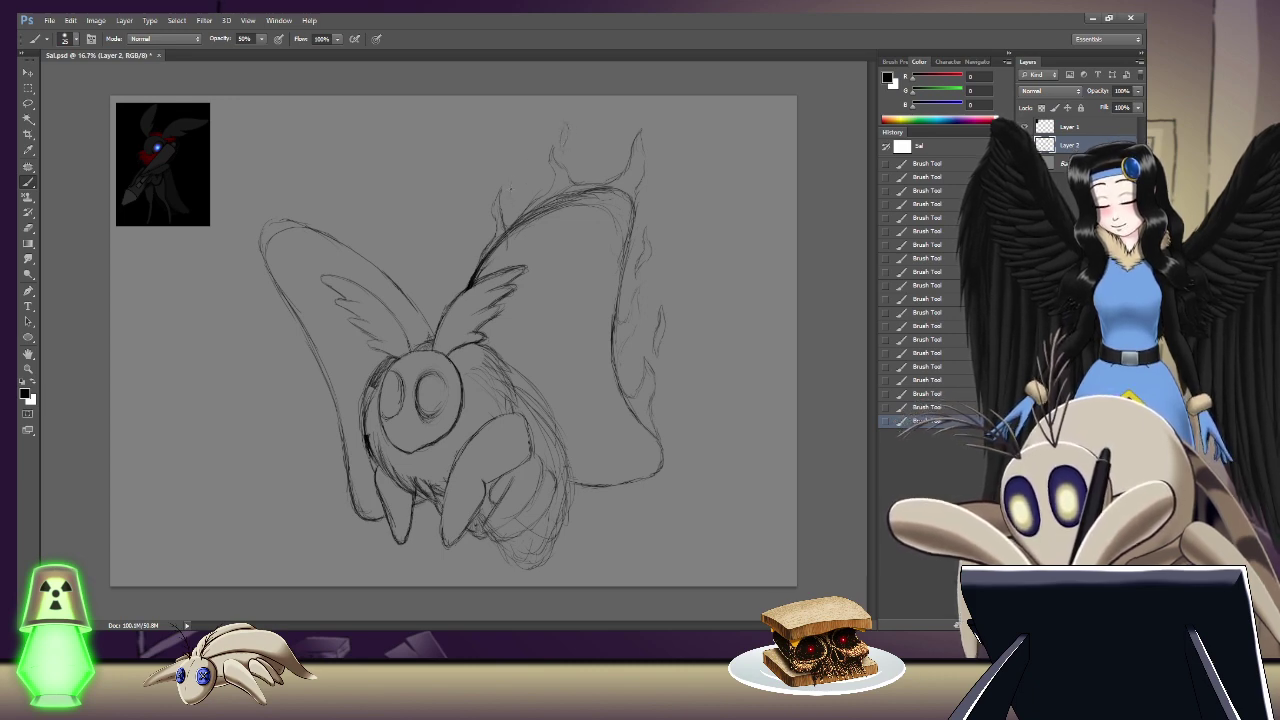
{"action": "left_click_drag", "start_coordinate": [515, 165], "coordinate": [517, 182]}
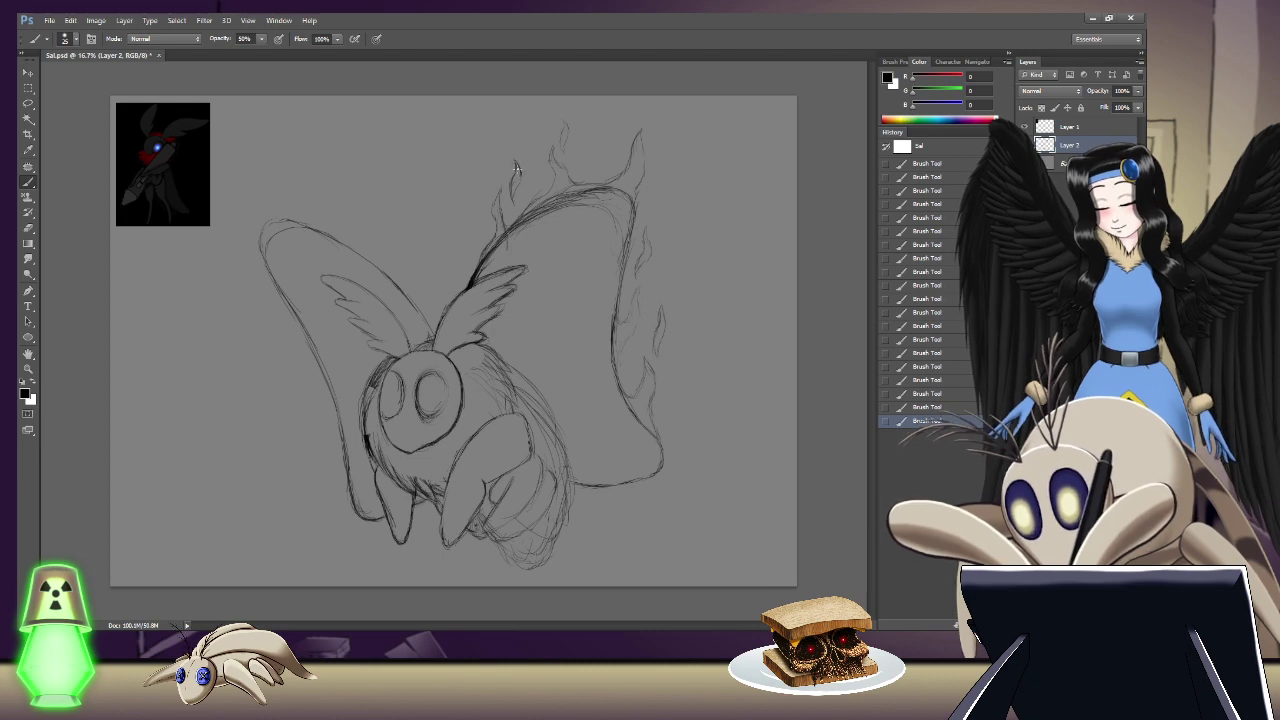
{"action": "left_click_drag", "start_coordinate": [515, 165], "coordinate": [519, 192]}
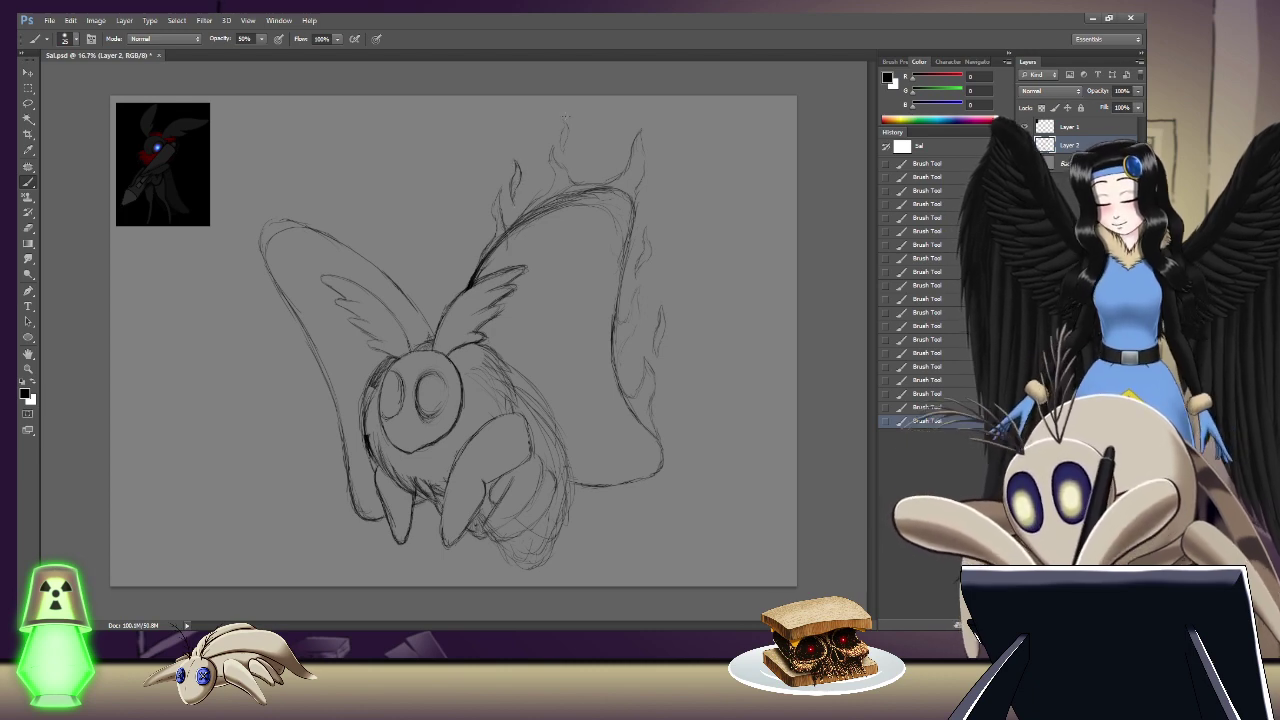
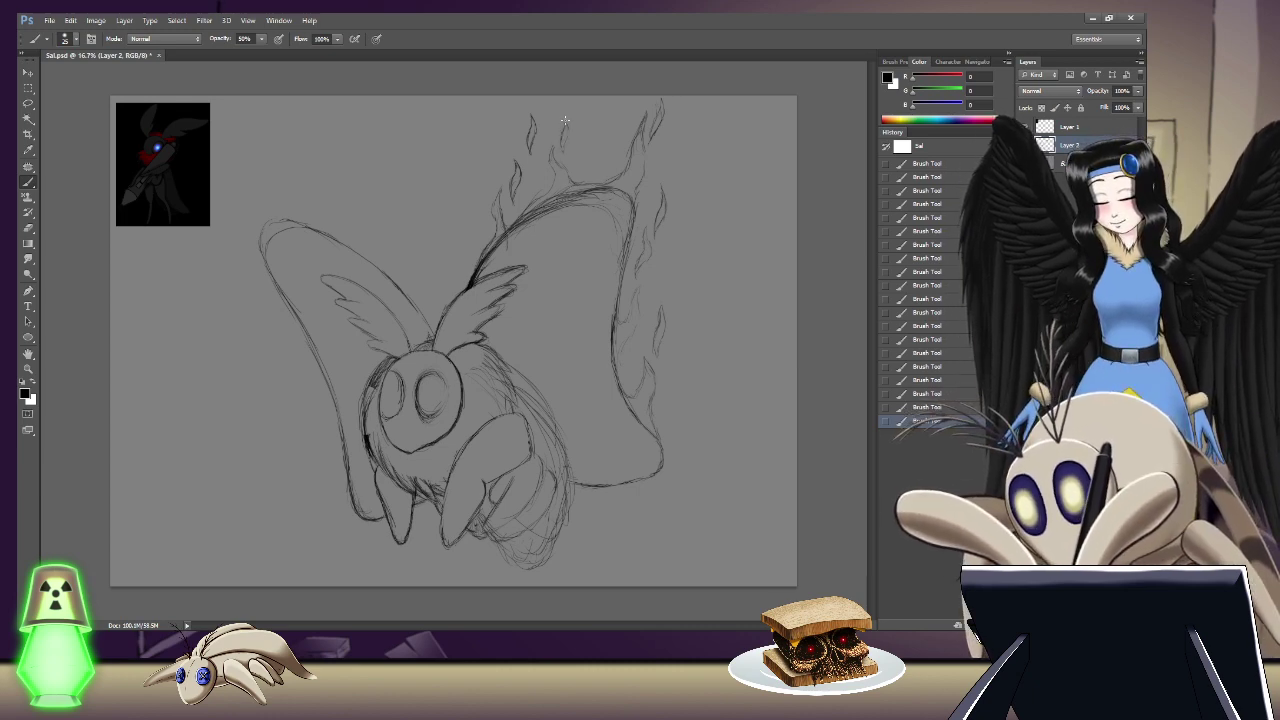
{"action": "left_click_drag", "start_coordinate": [564, 132], "coordinate": [570, 145]}
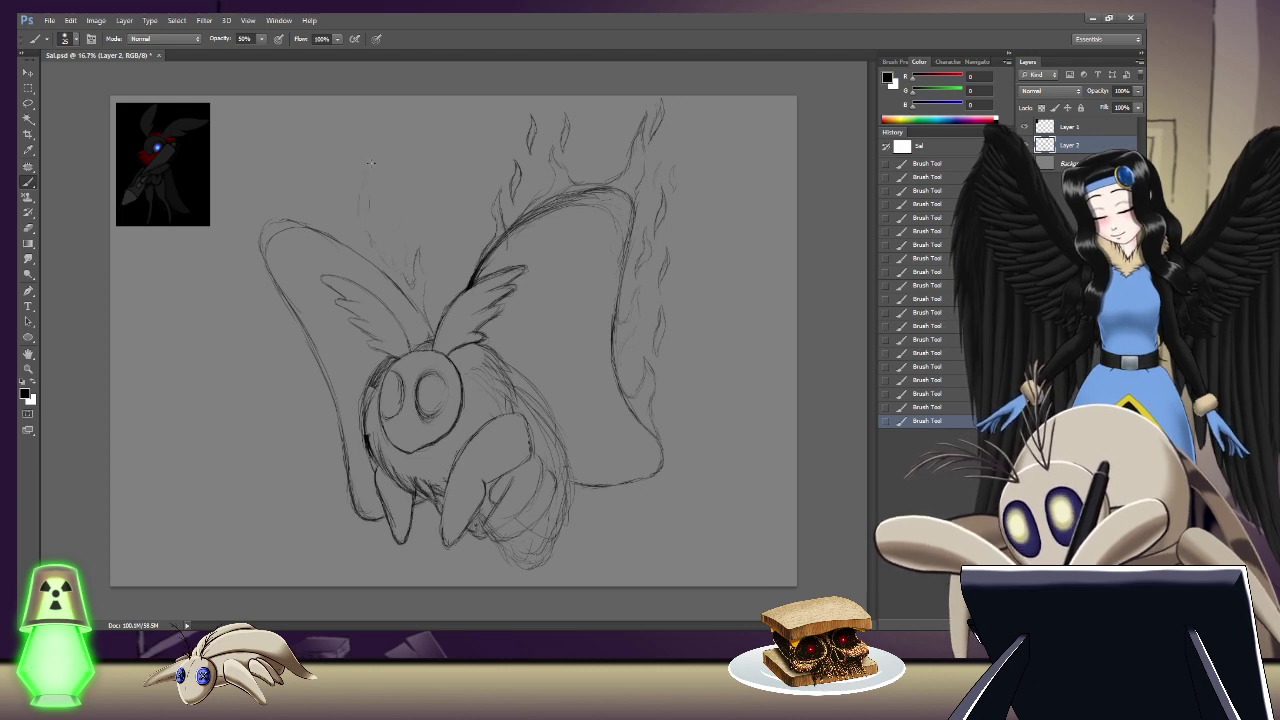
Step: Sketch light, wispy flame strokes above and along the left wing and around the right wing's lower tip
{"action": "left_click_drag", "start_coordinate": [316, 184], "coordinate": [310, 220]}
{"action": "mouse_move", "coordinate": [278, 148]}
{"action": "left_mouse_down"}
{"action": "mouse_move", "coordinate": [283, 188]}
{"action": "mouse_move", "coordinate": [254, 254]}
{"action": "left_mouse_up"}
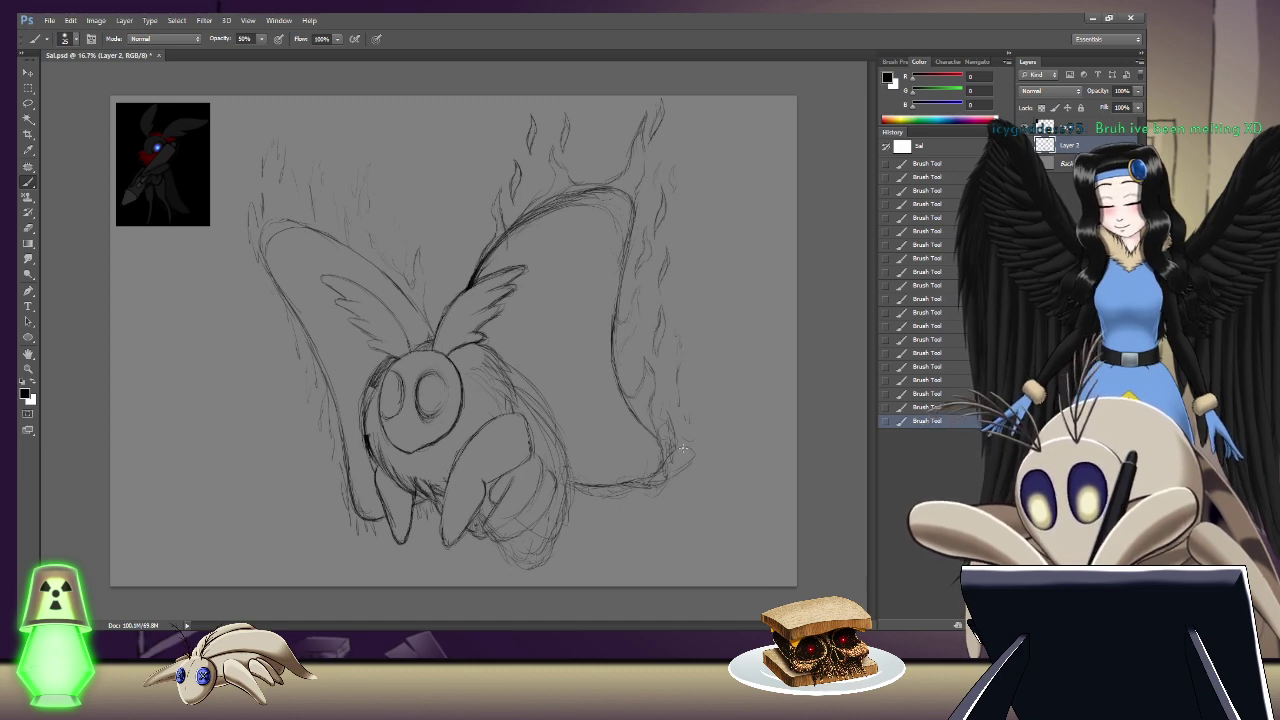
{"action": "left_click_drag", "start_coordinate": [684, 452], "coordinate": [690, 428]}
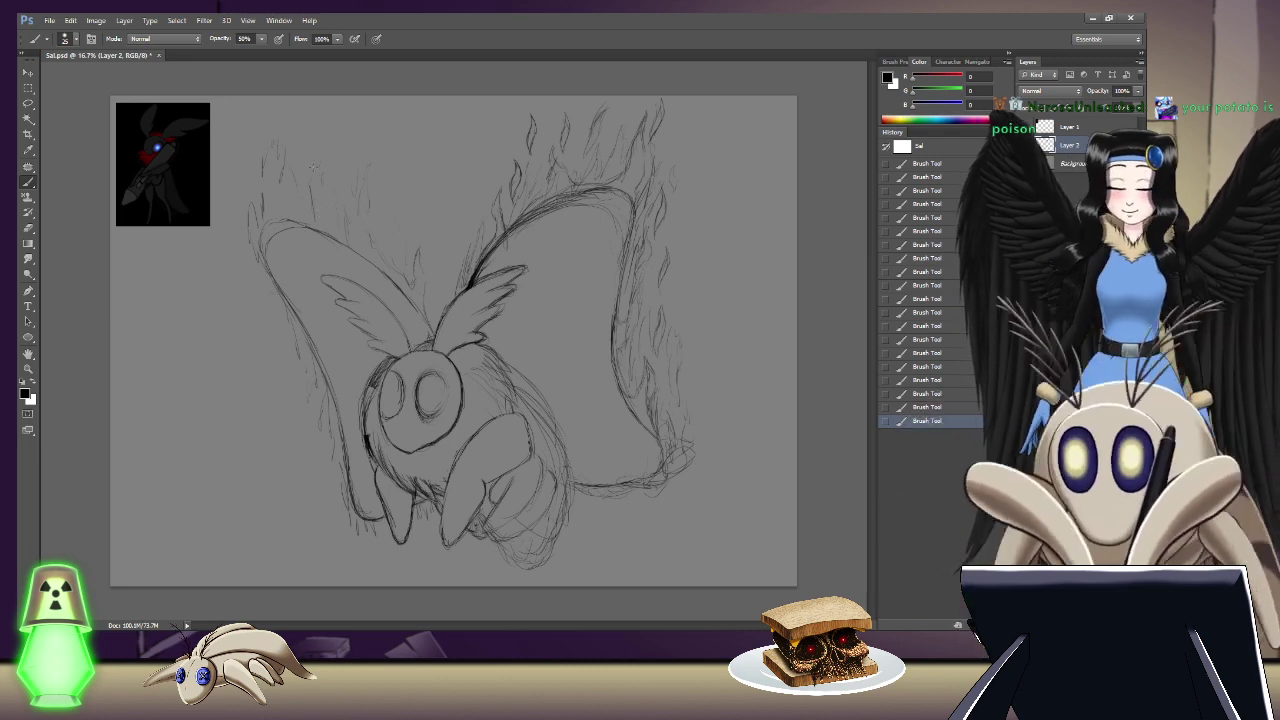
{"action": "left_click_drag", "start_coordinate": [288, 113], "coordinate": [290, 130]}
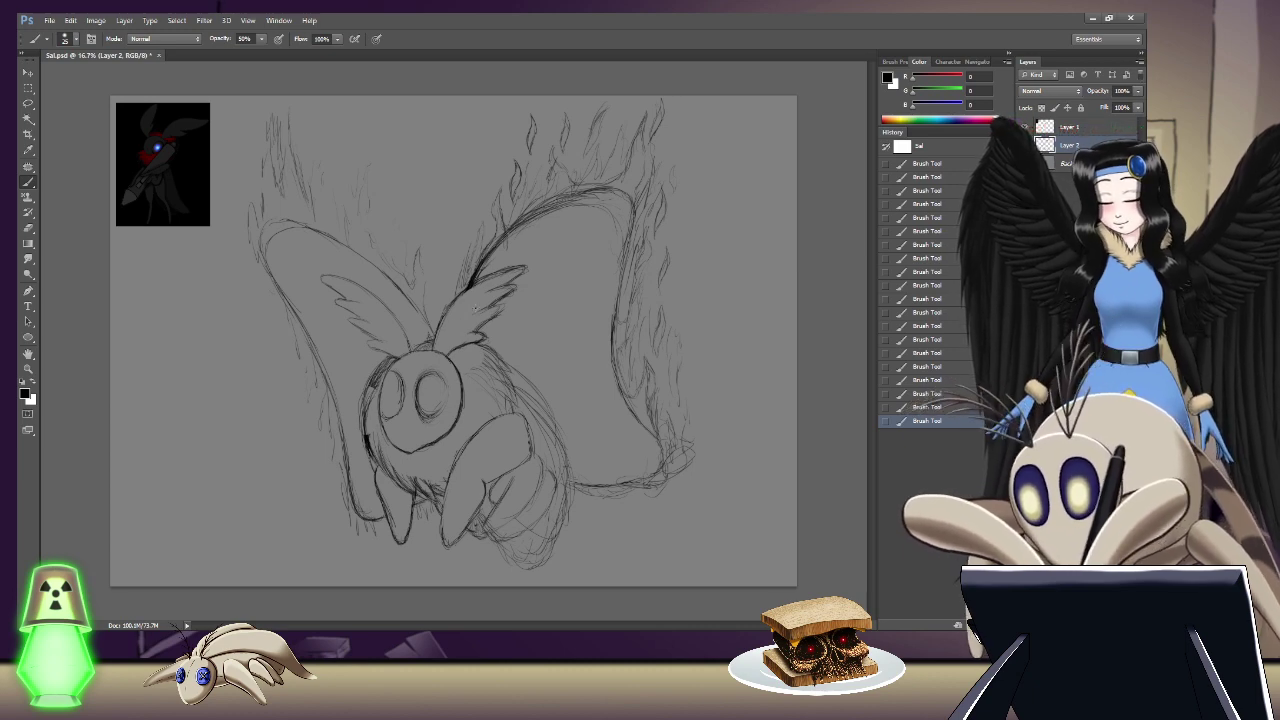
Step: Lasso the head and both antennae, enlarge them to about 112% with a rotation of about 2 degrees, reposition them, and deselect
{"action": "key", "text": "l"}
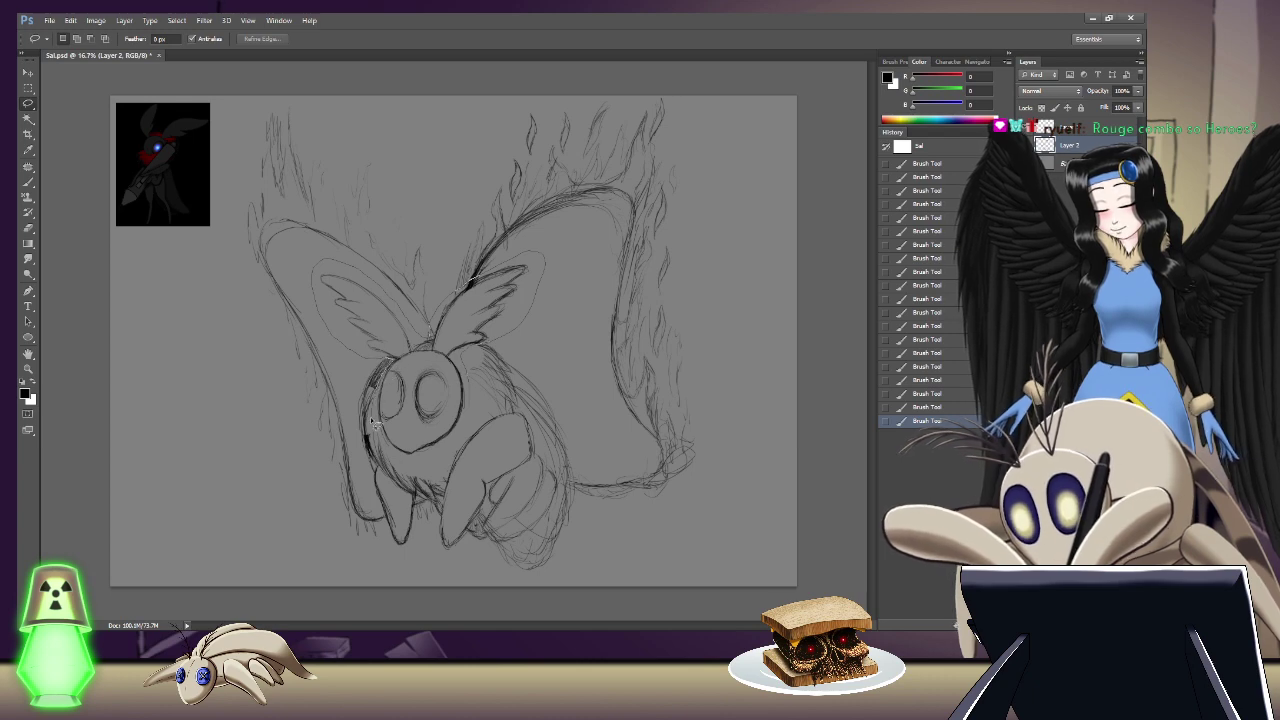
{"action": "left_click_drag", "start_coordinate": [470, 420], "coordinate": [468, 400]}
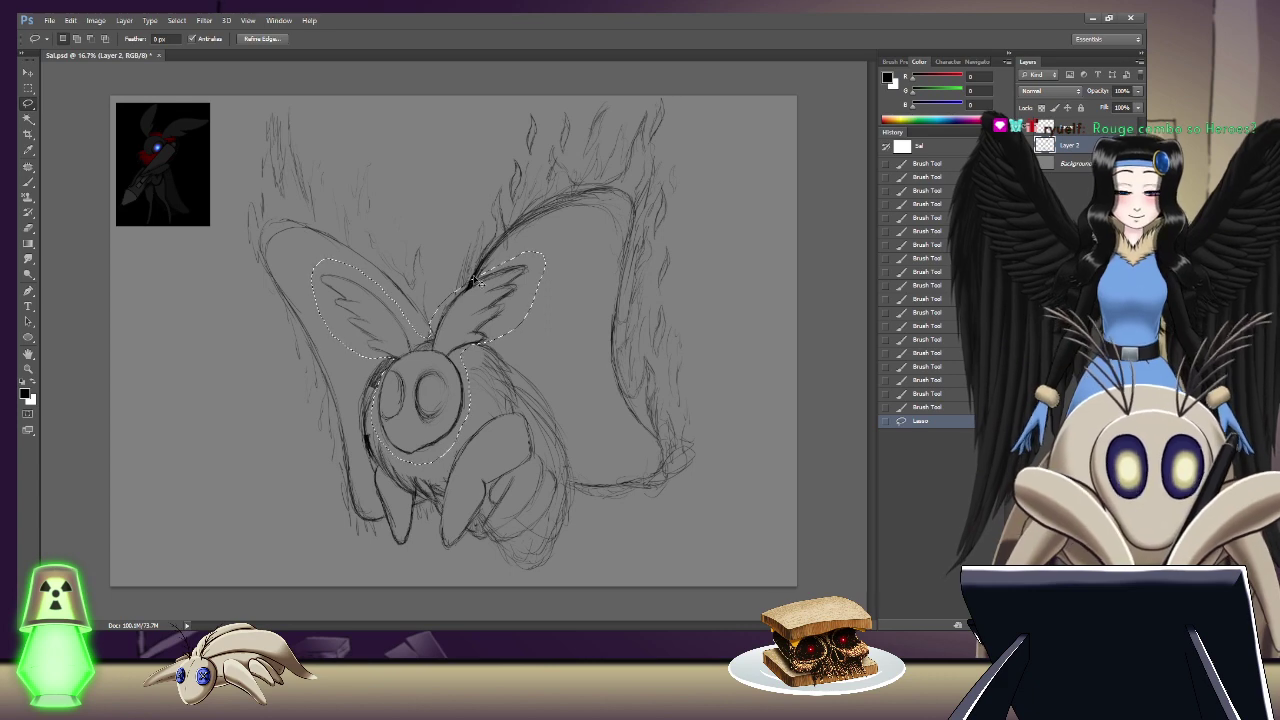
{"action": "key", "text": "ctrl+t"}
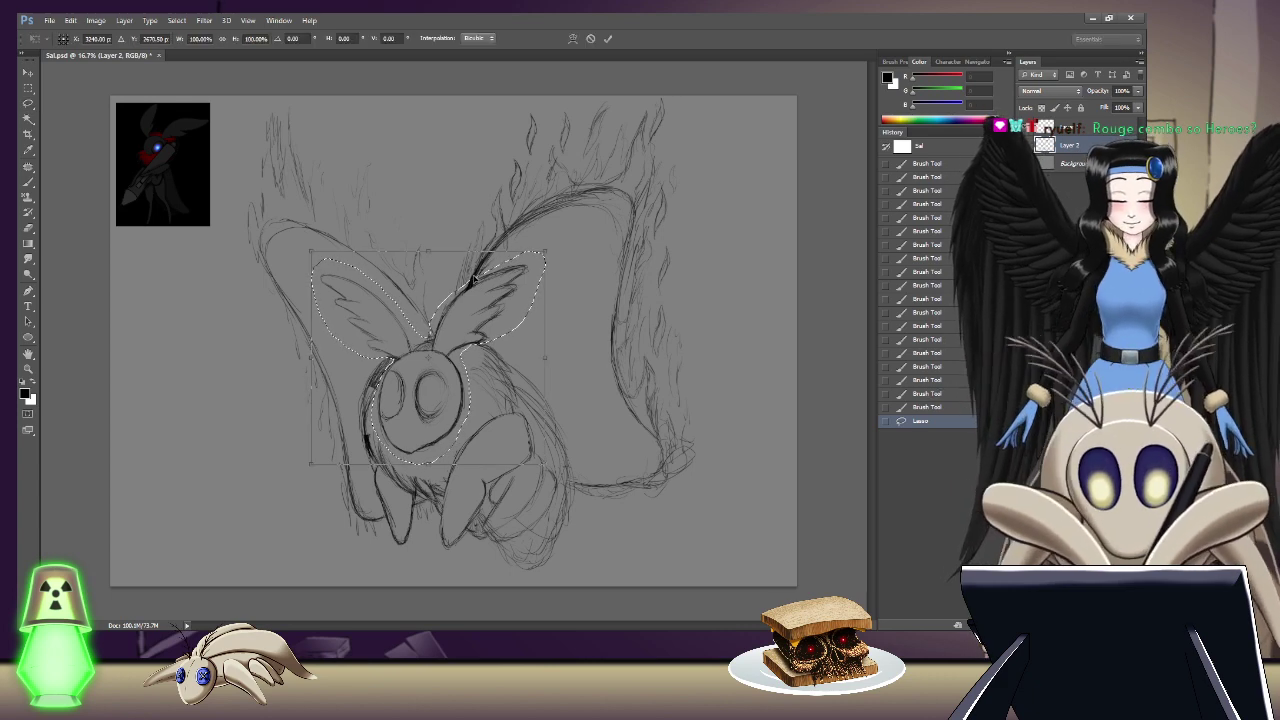
{"action": "left_click_drag", "start_coordinate": [545, 252], "coordinate": [576, 218]}
{"action": "left_click_drag", "start_coordinate": [512, 269], "coordinate": [522, 277]}
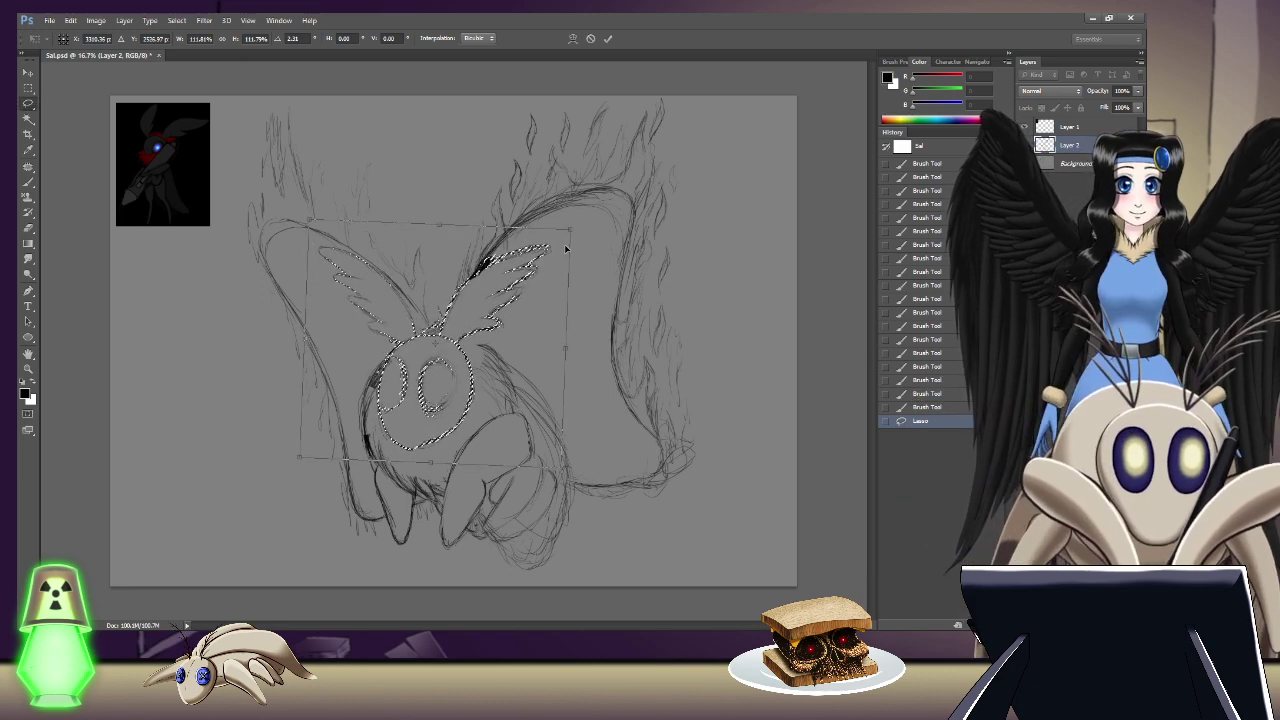
{"action": "key", "text": "Return"}
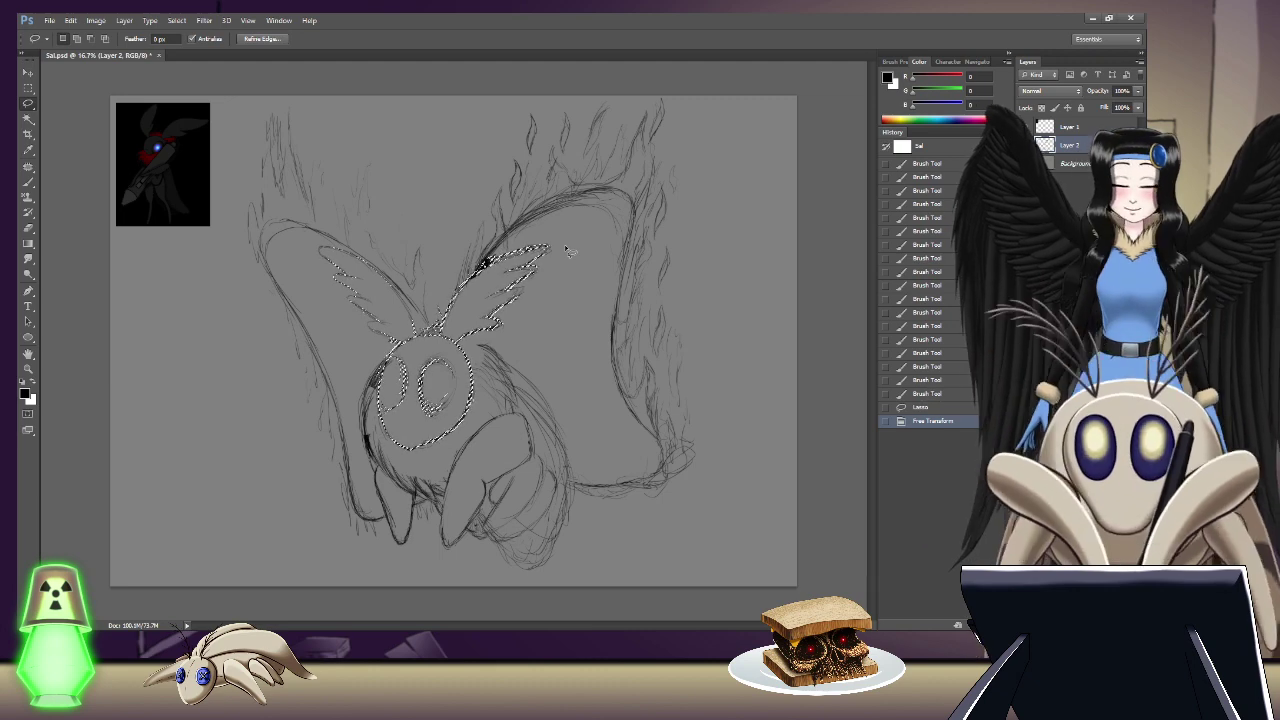
{"action": "key", "text": "ctrl+d"}
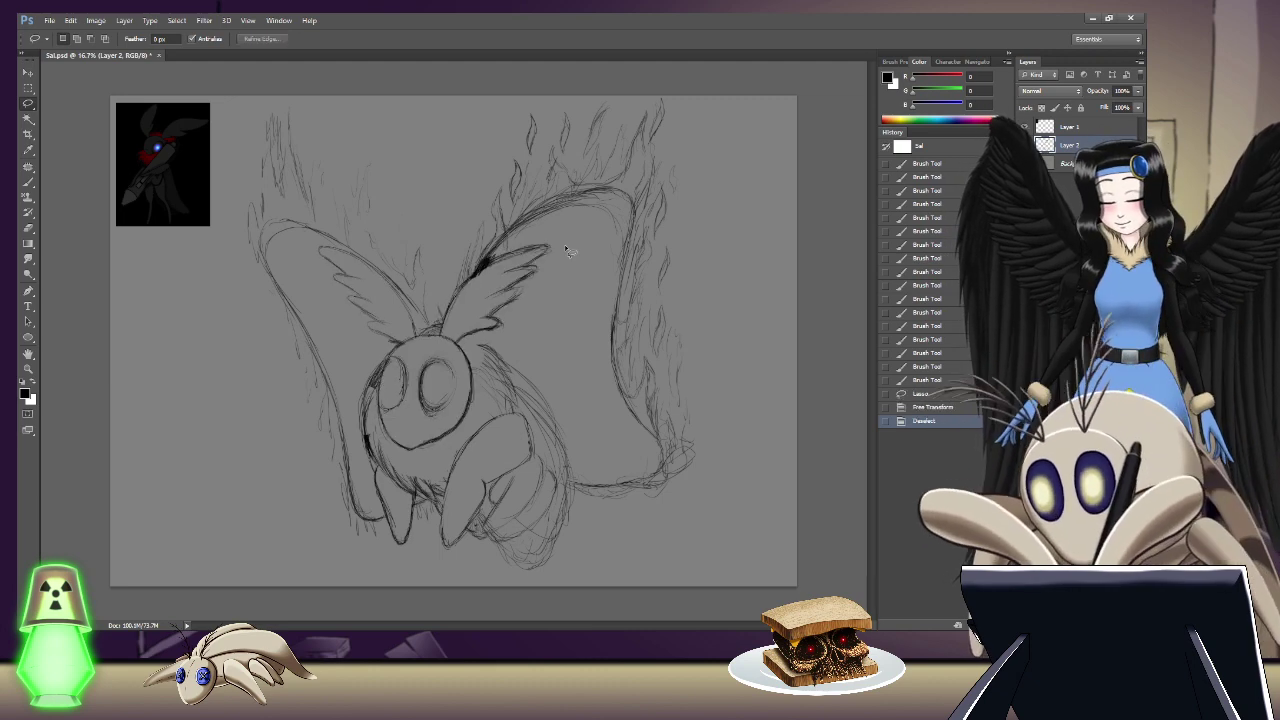
Step: Erase the right wing's rounded upper outline and redraw that edge with curved flame contours flowing into the flames above
{"action": "key", "text": "b"}
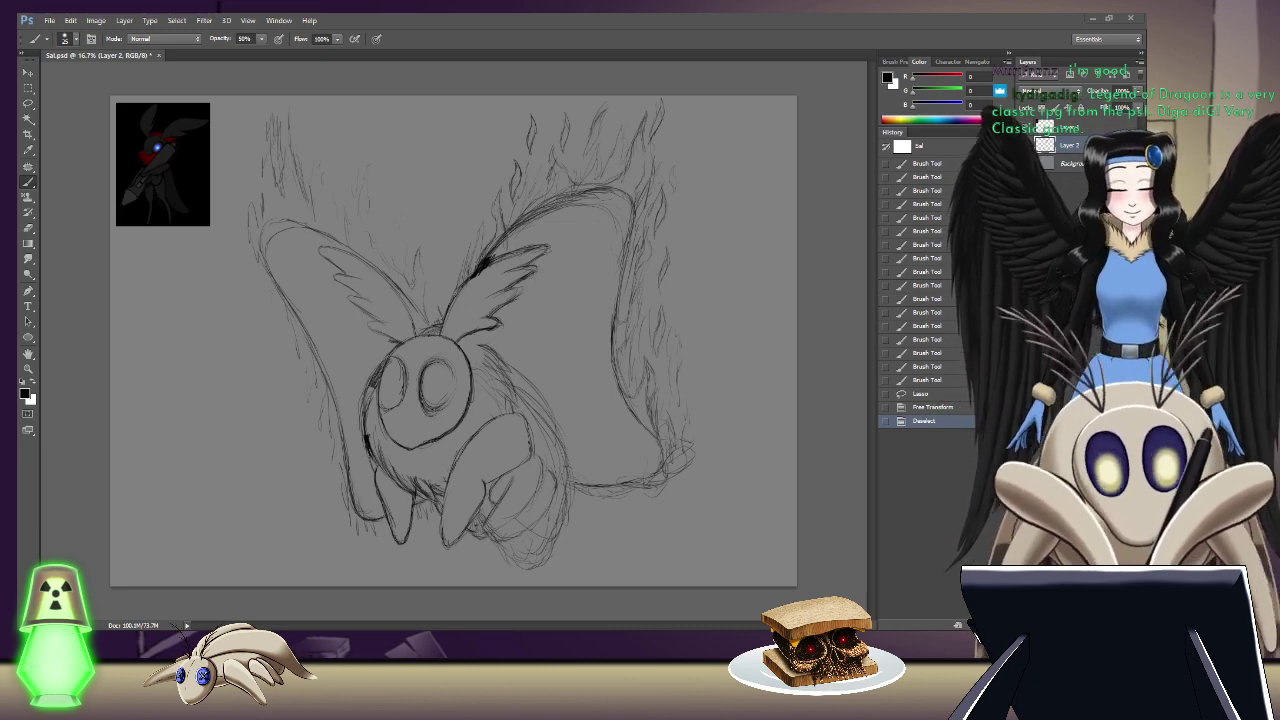
{"action": "mouse_move", "coordinate": [617, 197]}
{"action": "left_mouse_down"}
{"action": "mouse_move", "coordinate": [591, 257]}
{"action": "mouse_move", "coordinate": [607, 206]}
{"action": "mouse_move", "coordinate": [596, 206]}
{"action": "mouse_move", "coordinate": [612, 204]}
{"action": "mouse_move", "coordinate": [527, 220]}
{"action": "left_mouse_up"}
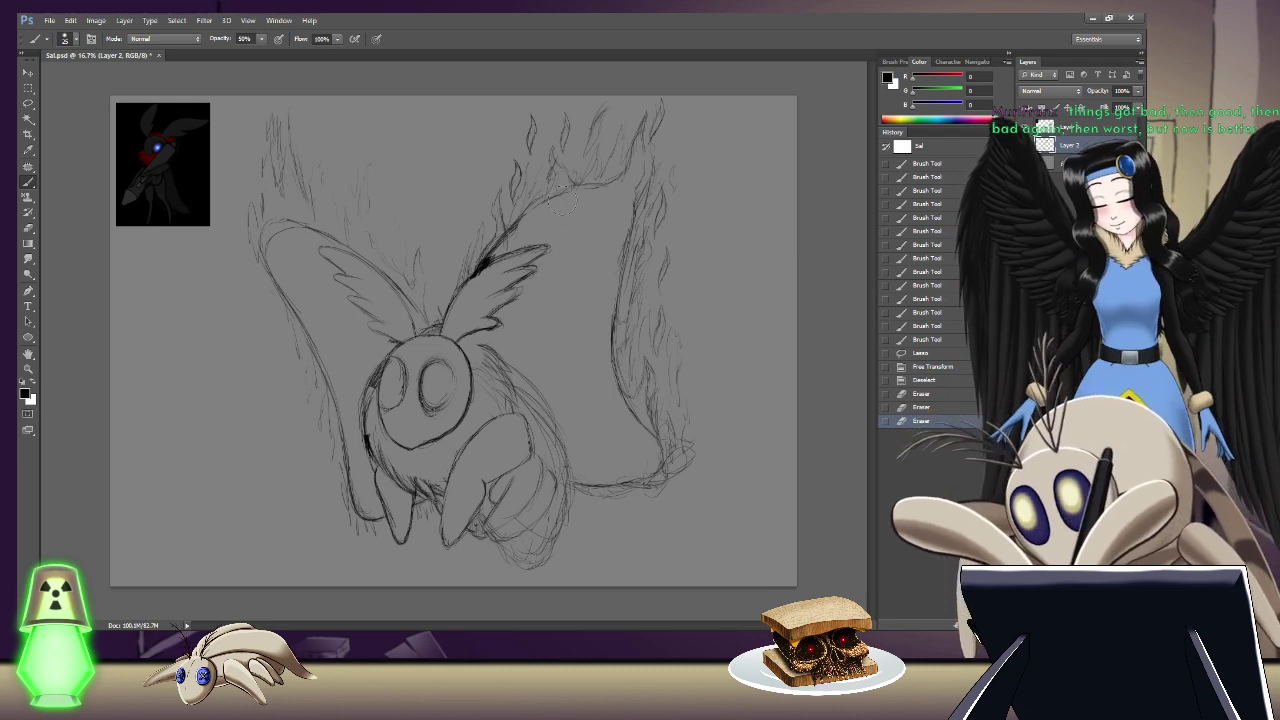
{"action": "left_click_drag", "start_coordinate": [537, 219], "coordinate": [590, 222]}
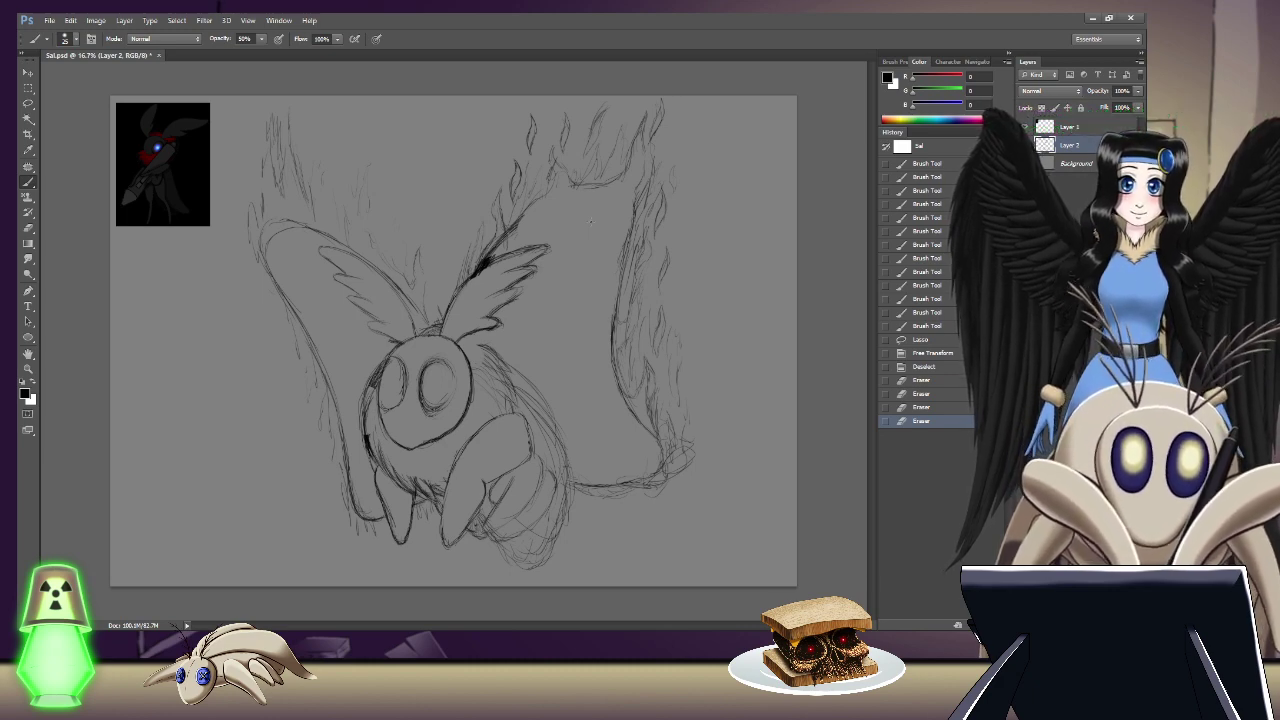
{"action": "mouse_move", "coordinate": [590, 222]}
{"action": "left_mouse_down"}
{"action": "mouse_move", "coordinate": [542, 190]}
{"action": "mouse_move", "coordinate": [550, 128]}
{"action": "mouse_move", "coordinate": [562, 178]}
{"action": "left_mouse_up"}
{"action": "mouse_move", "coordinate": [560, 150]}
{"action": "left_mouse_down"}
{"action": "mouse_move", "coordinate": [568, 182]}
{"action": "mouse_move", "coordinate": [595, 182]}
{"action": "left_mouse_up"}
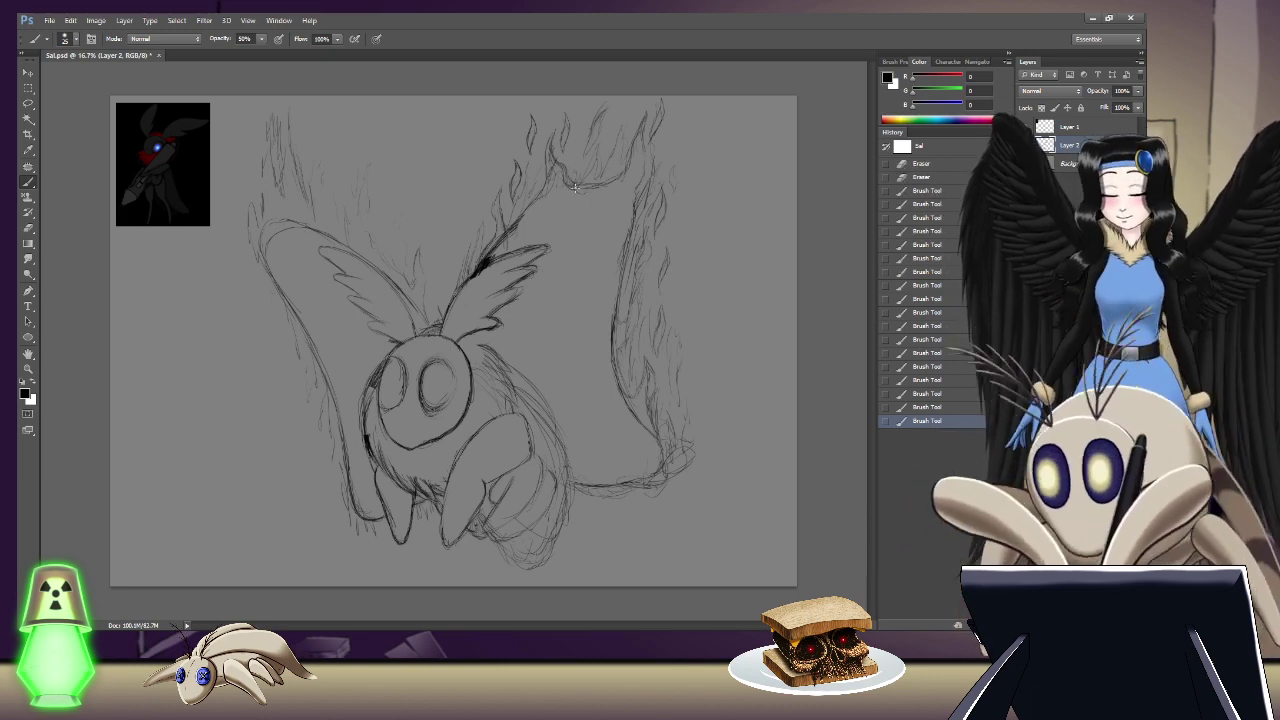
Step: Erase the right wing's smooth inner edge above the antenna and redraw it with short, pointed flame strokes joining the upper flames
{"action": "left_click_drag", "start_coordinate": [567, 184], "coordinate": [584, 184]}
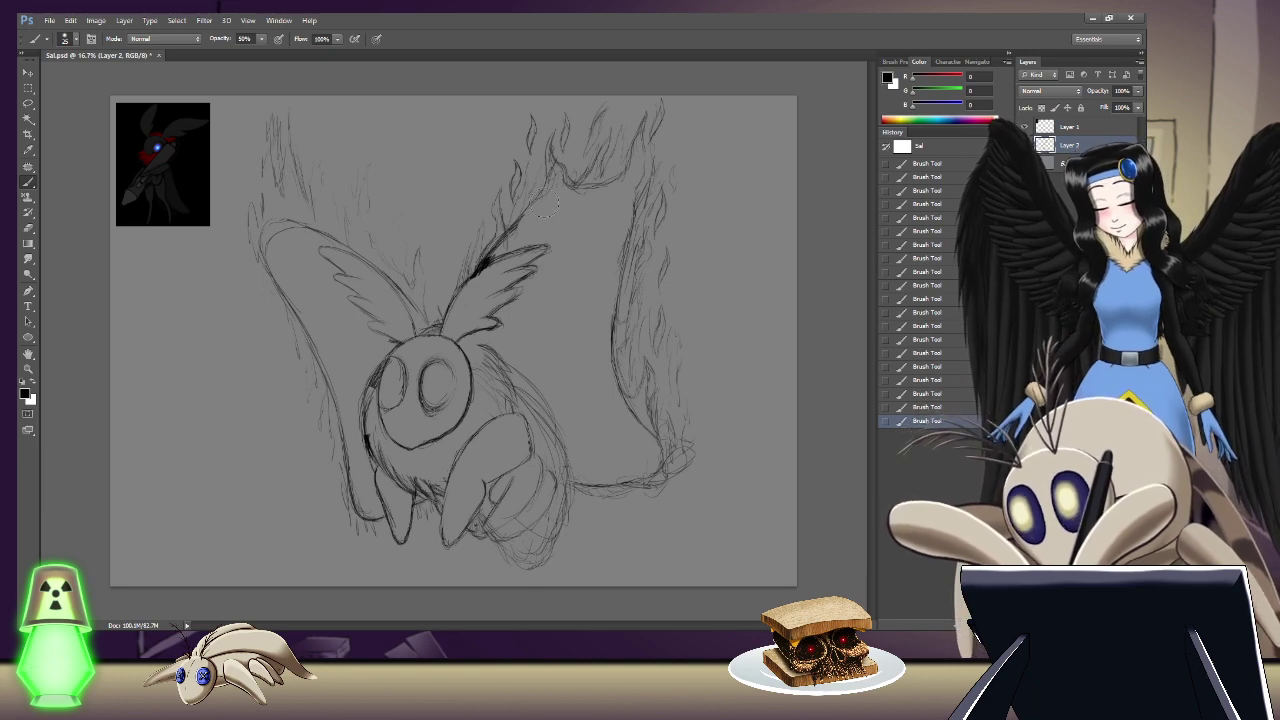
{"action": "key", "text": "e"}
{"action": "left_click_drag", "start_coordinate": [530, 248], "coordinate": [506, 226]}
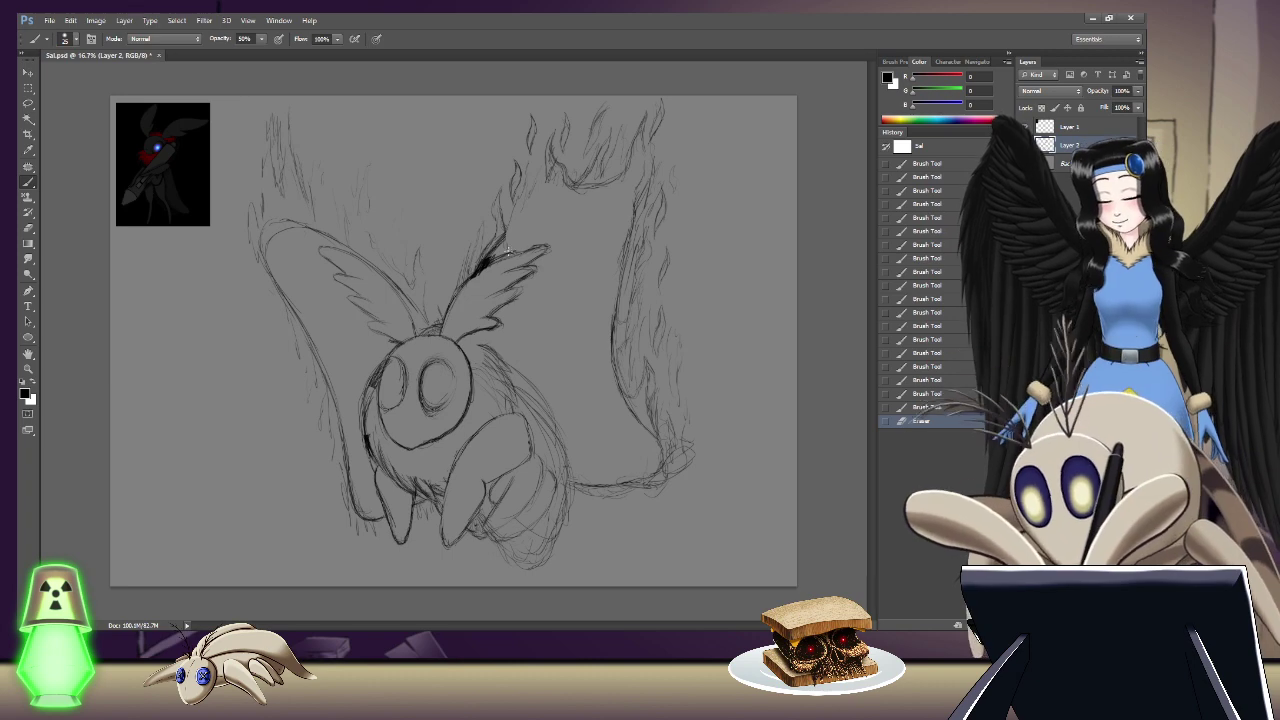
{"action": "key", "text": "b"}
{"action": "left_click_drag", "start_coordinate": [530, 250], "coordinate": [518, 247]}
{"action": "mouse_move", "coordinate": [533, 252]}
{"action": "left_mouse_down"}
{"action": "mouse_move", "coordinate": [512, 252]}
{"action": "mouse_move", "coordinate": [508, 194]}
{"action": "left_mouse_up"}
{"action": "left_click_drag", "start_coordinate": [520, 206], "coordinate": [514, 186]}
{"action": "left_click_drag", "start_coordinate": [527, 200], "coordinate": [524, 176]}
{"action": "left_click_drag", "start_coordinate": [535, 188], "coordinate": [528, 172]}
{"action": "left_click_drag", "start_coordinate": [537, 184], "coordinate": [531, 168]}
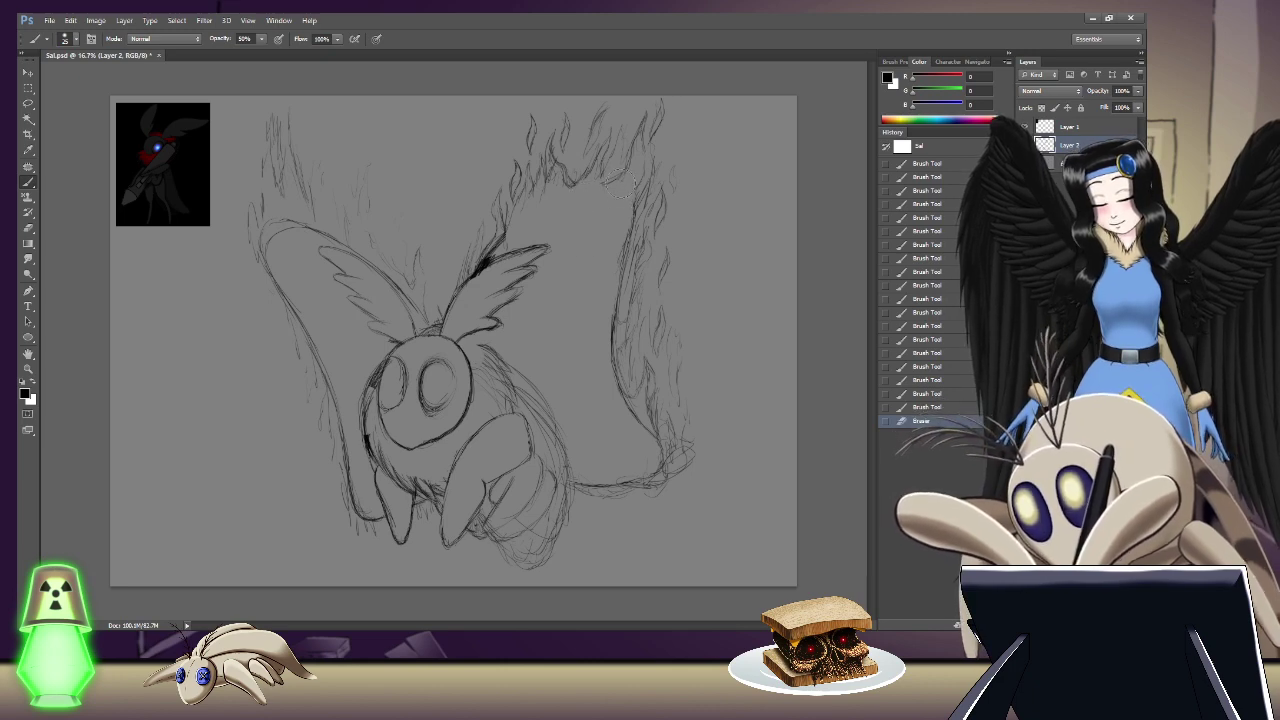
Step: Clean up the flame contour near the right wing's upper outer corner and add short flame strokes there
{"action": "left_click_drag", "start_coordinate": [620, 185], "coordinate": [612, 192]}
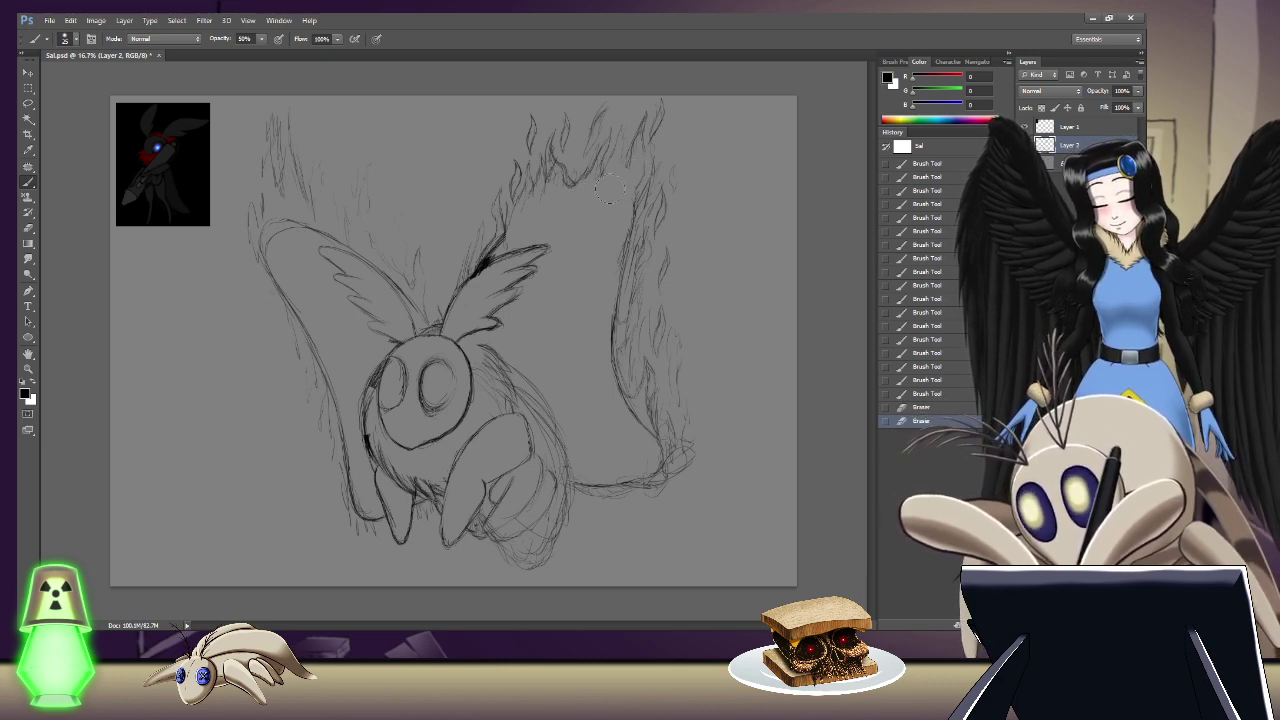
{"action": "left_click_drag", "start_coordinate": [625, 145], "coordinate": [617, 148]}
{"action": "left_click_drag", "start_coordinate": [618, 143], "coordinate": [608, 151]}
{"action": "mouse_move", "coordinate": [609, 147]}
{"action": "left_mouse_down"}
{"action": "mouse_move", "coordinate": [579, 197]}
{"action": "mouse_move", "coordinate": [604, 153]}
{"action": "left_mouse_up"}
{"action": "left_click_drag", "start_coordinate": [605, 149], "coordinate": [602, 154]}
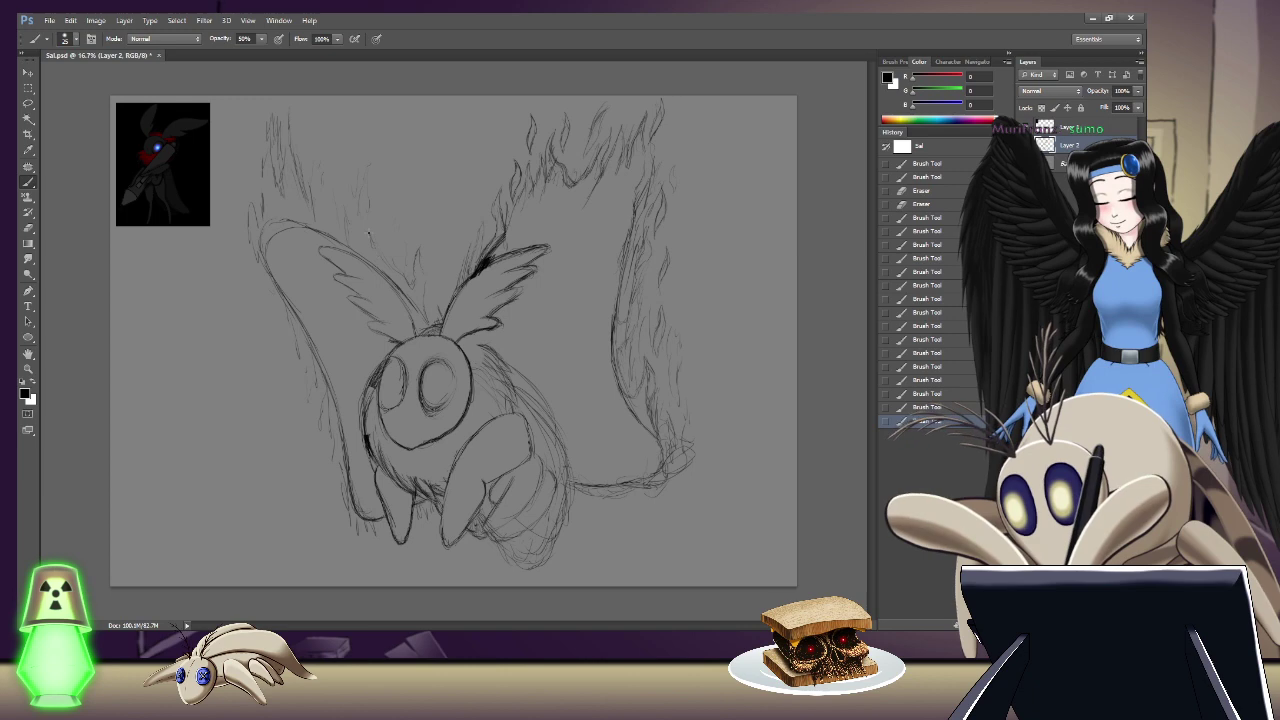
Step: Sketch flame tongues along the left wing's upper edge and erase the smooth outlines of its rounded top and the right wing's outer side
{"action": "mouse_move", "coordinate": [371, 240]}
{"action": "left_mouse_down"}
{"action": "mouse_move", "coordinate": [367, 192]}
{"action": "mouse_move", "coordinate": [353, 196]}
{"action": "left_mouse_up"}
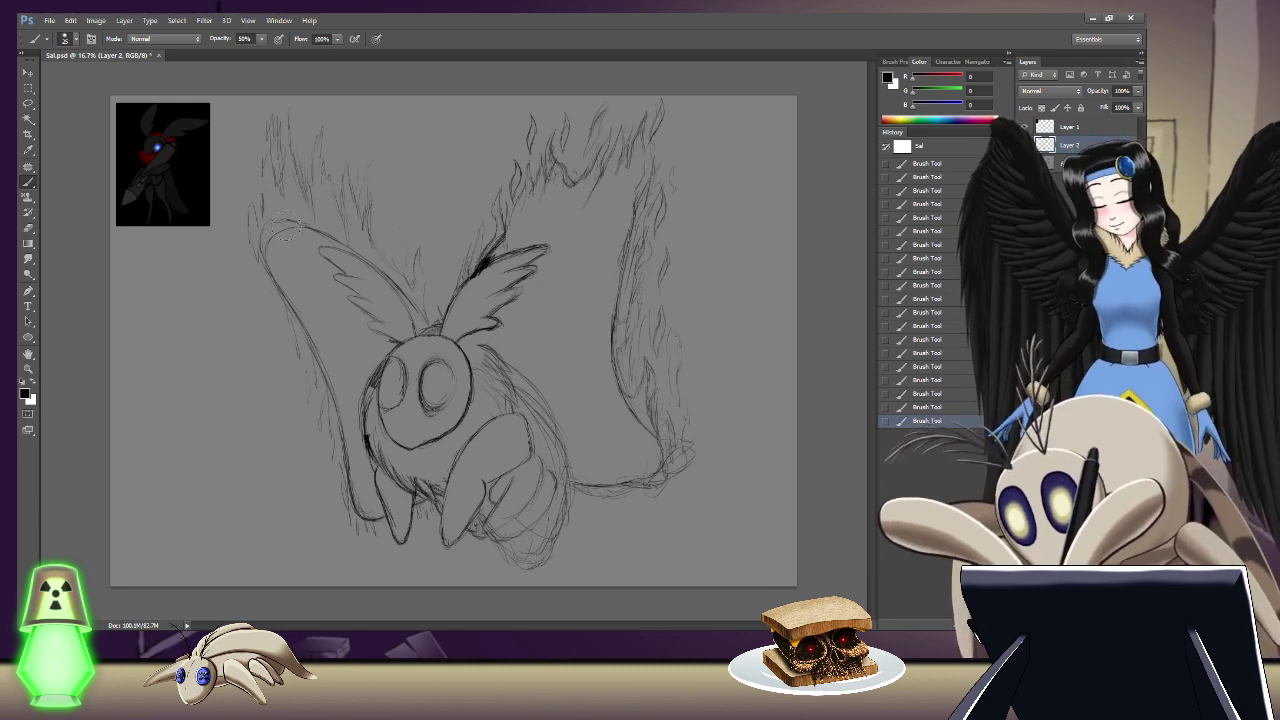
{"action": "key", "text": "e"}
{"action": "mouse_move", "coordinate": [278, 232]}
{"action": "left_mouse_down"}
{"action": "mouse_move", "coordinate": [269, 246]}
{"action": "mouse_move", "coordinate": [289, 277]}
{"action": "mouse_move", "coordinate": [305, 277]}
{"action": "left_mouse_up"}
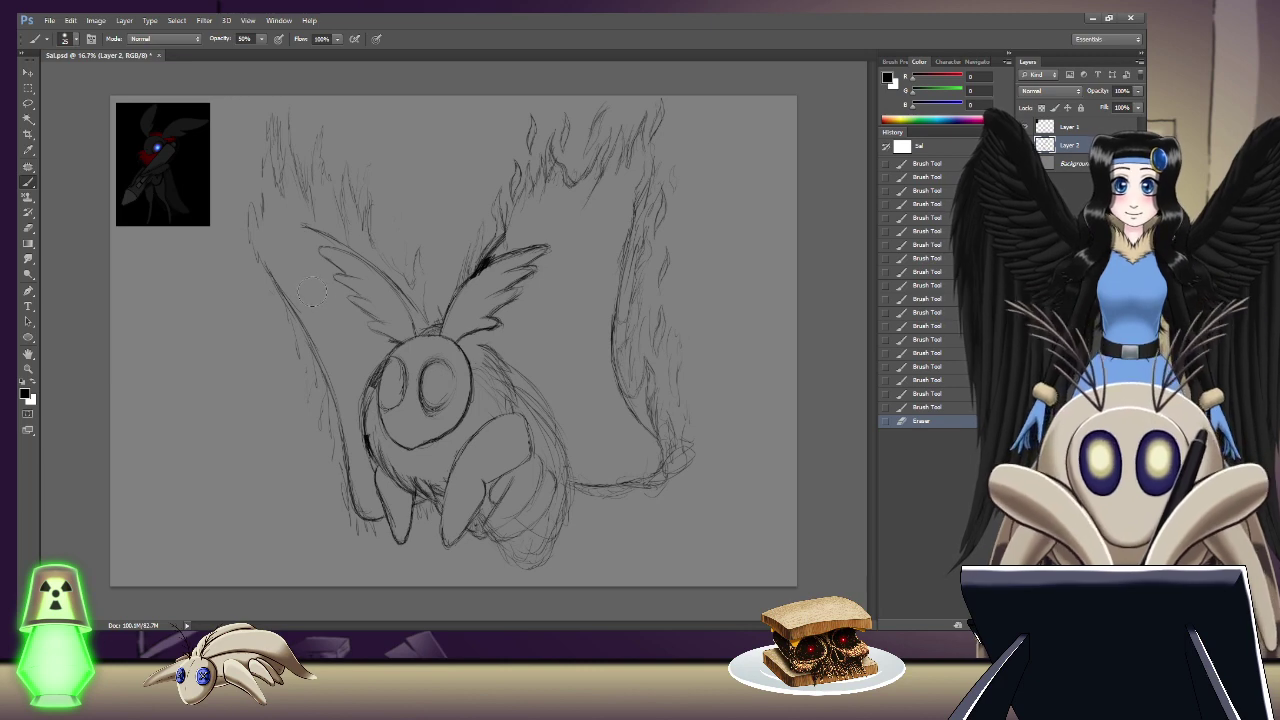
{"action": "left_click_drag", "start_coordinate": [310, 228], "coordinate": [330, 232]}
{"action": "left_click_drag", "start_coordinate": [412, 258], "coordinate": [425, 268]}
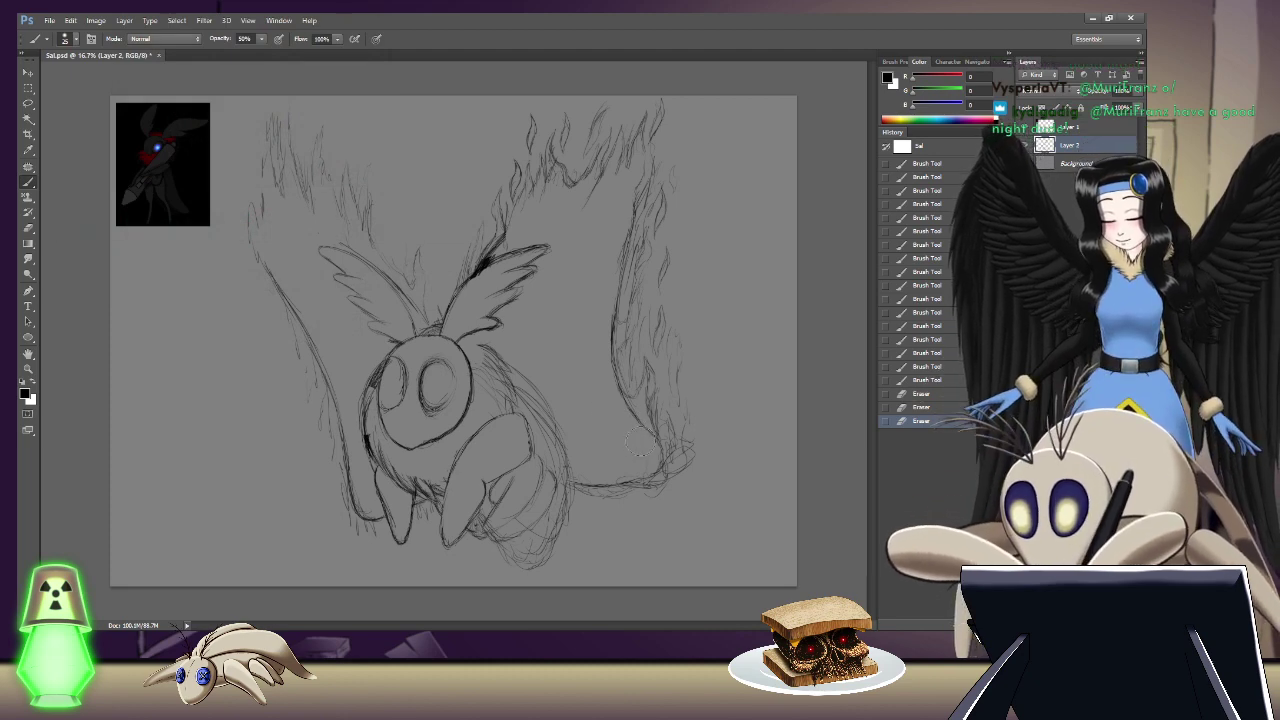
{"action": "mouse_move", "coordinate": [636, 440]}
{"action": "left_mouse_down"}
{"action": "mouse_move", "coordinate": [604, 388]}
{"action": "mouse_move", "coordinate": [604, 209]}
{"action": "mouse_move", "coordinate": [620, 230]}
{"action": "mouse_move", "coordinate": [618, 328]}
{"action": "left_mouse_up"}
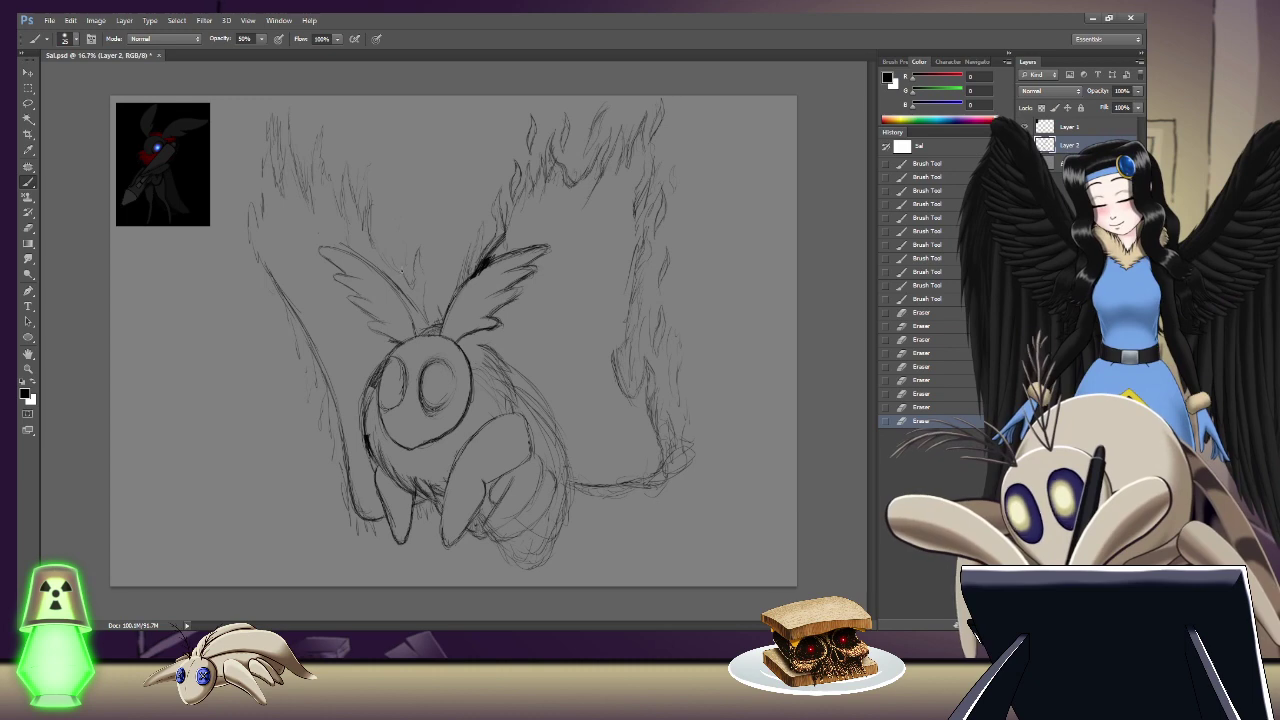
{"action": "mouse_move", "coordinate": [380, 228]}
{"action": "left_mouse_down"}
{"action": "mouse_move", "coordinate": [390, 232]}
{"action": "mouse_move", "coordinate": [387, 197]}
{"action": "mouse_move", "coordinate": [378, 216]}
{"action": "mouse_move", "coordinate": [385, 174]}
{"action": "left_mouse_up"}
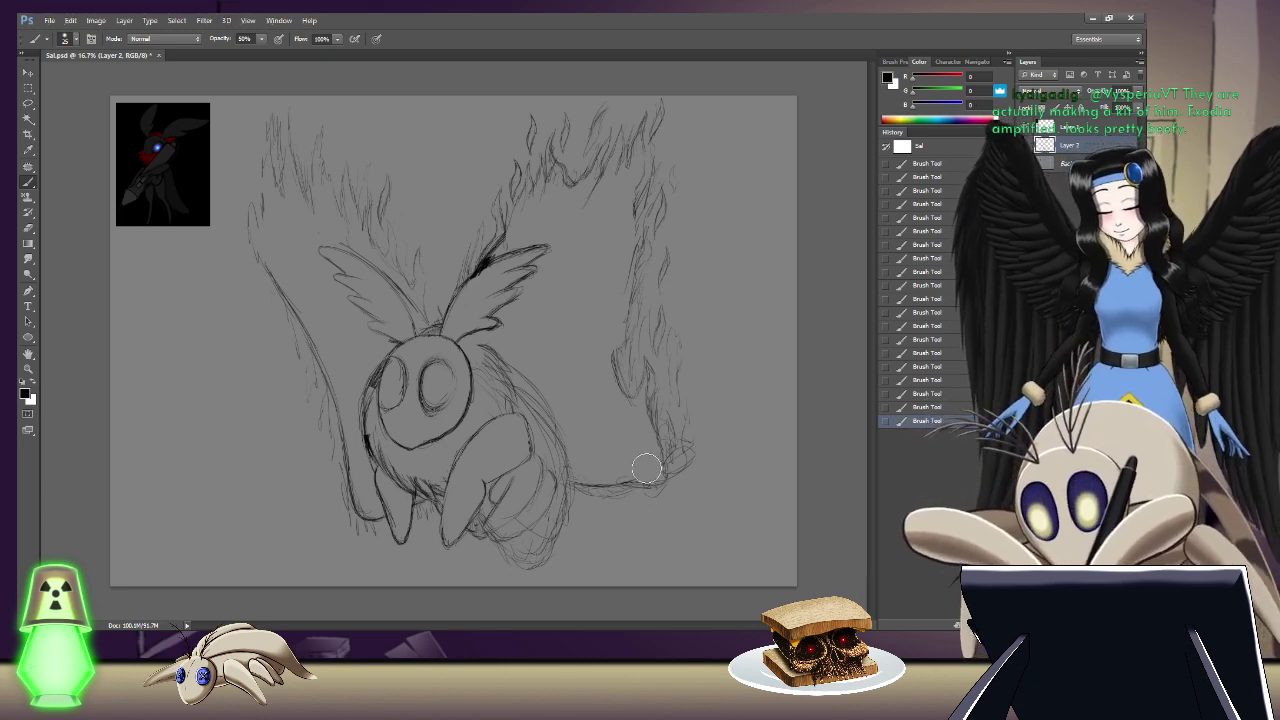
Step: Erase the heavy line along the right wing's lower edge and the stray strokes beyond its lower corner
{"action": "key", "text": "e"}
{"action": "left_click_drag", "start_coordinate": [619, 467], "coordinate": [590, 475]}
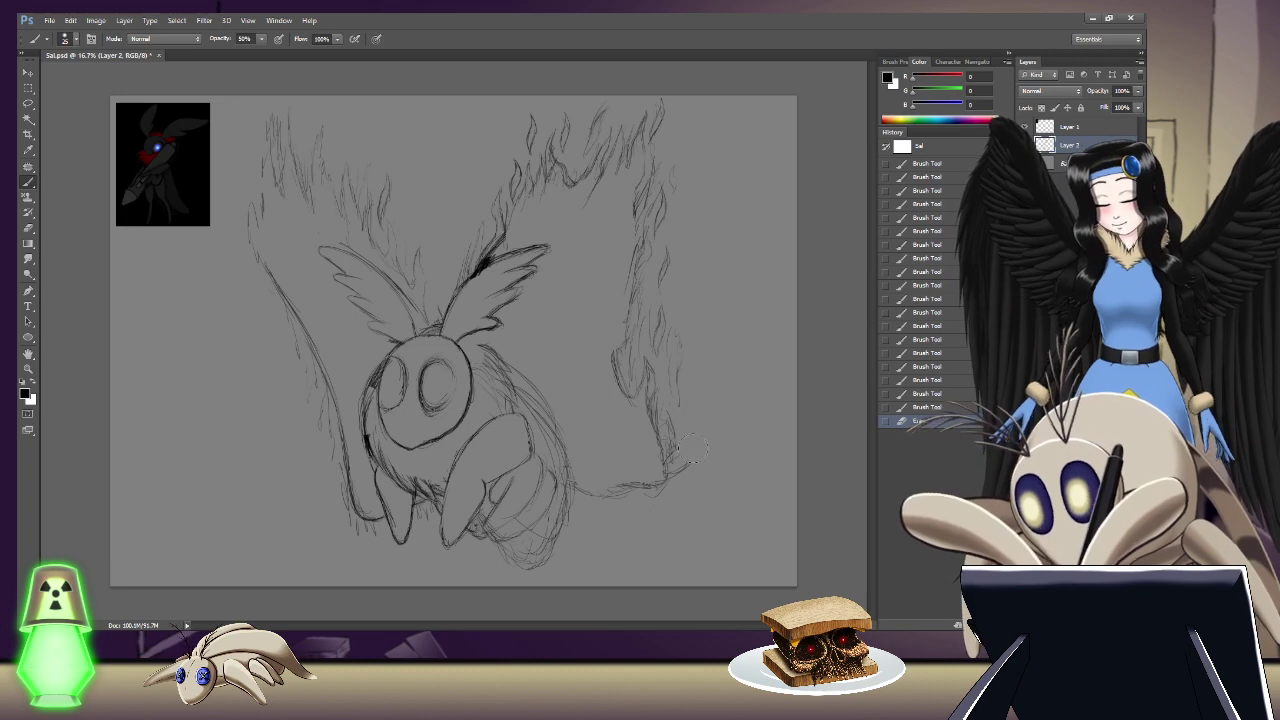
{"action": "left_click_drag", "start_coordinate": [660, 515], "coordinate": [655, 490]}
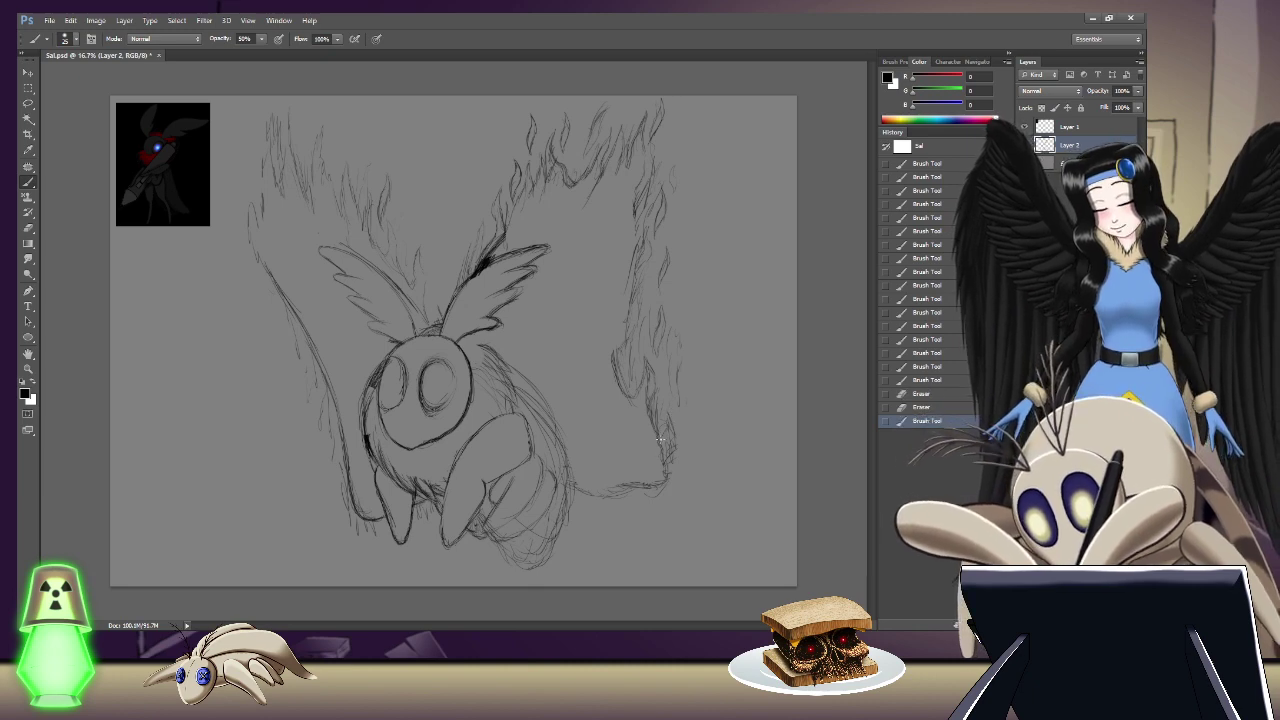
Step: Sketch small, pointed flame strokes up the lower part of the right wing's outer edge
{"action": "left_click_drag", "start_coordinate": [660, 438], "coordinate": [664, 430]}
{"action": "left_click_drag", "start_coordinate": [678, 384], "coordinate": [680, 378]}
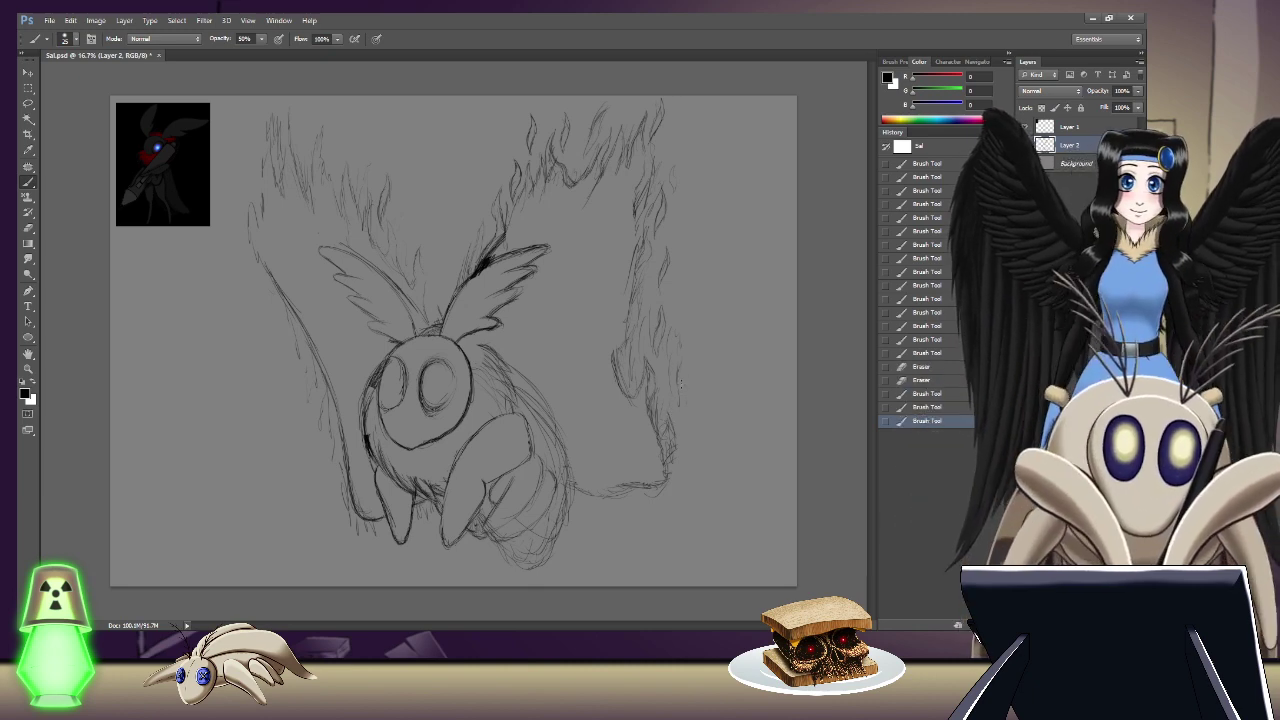
{"action": "left_click_drag", "start_coordinate": [686, 320], "coordinate": [672, 340]}
{"action": "left_click_drag", "start_coordinate": [678, 354], "coordinate": [676, 340]}
{"action": "mouse_move", "coordinate": [681, 354]}
{"action": "left_mouse_down"}
{"action": "mouse_move", "coordinate": [677, 342]}
{"action": "mouse_move", "coordinate": [676, 392]}
{"action": "left_mouse_up"}
{"action": "left_click_drag", "start_coordinate": [678, 390], "coordinate": [676, 395]}
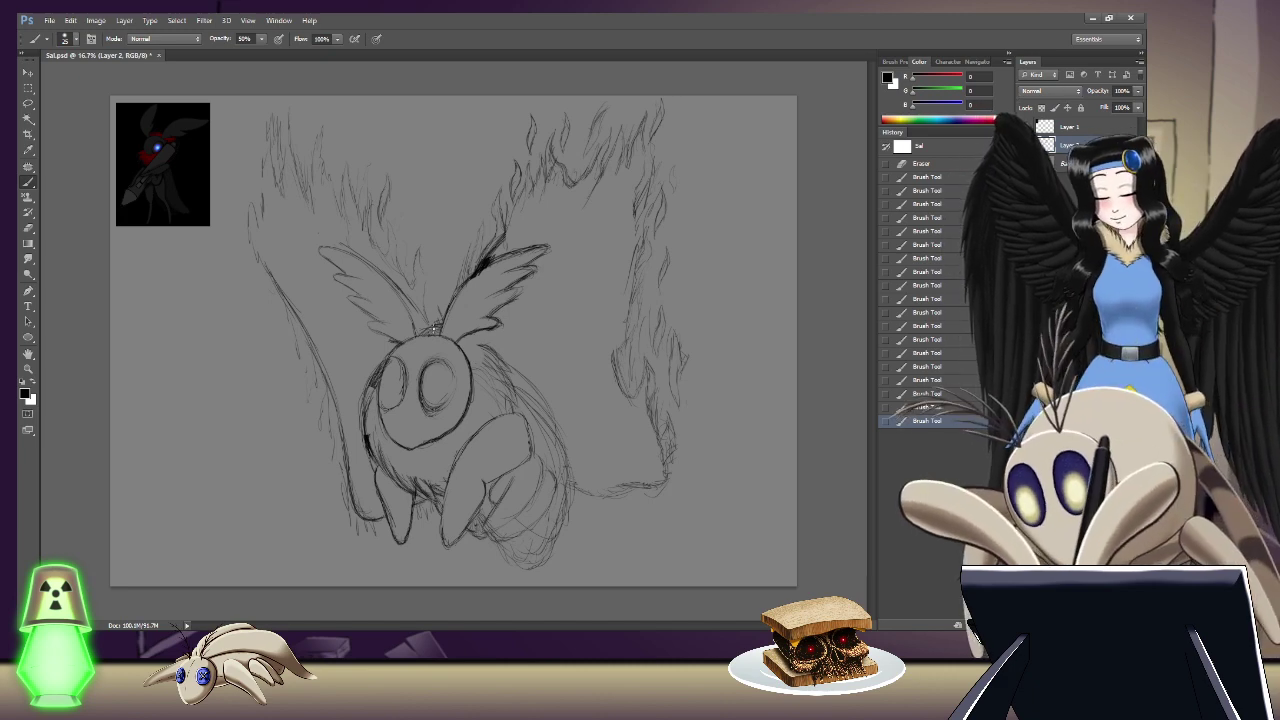
Step: Sketch wispy flame tongues between the antennae, above the left wing and down its outer edge
{"action": "left_click_drag", "start_coordinate": [440, 328], "coordinate": [449, 323]}
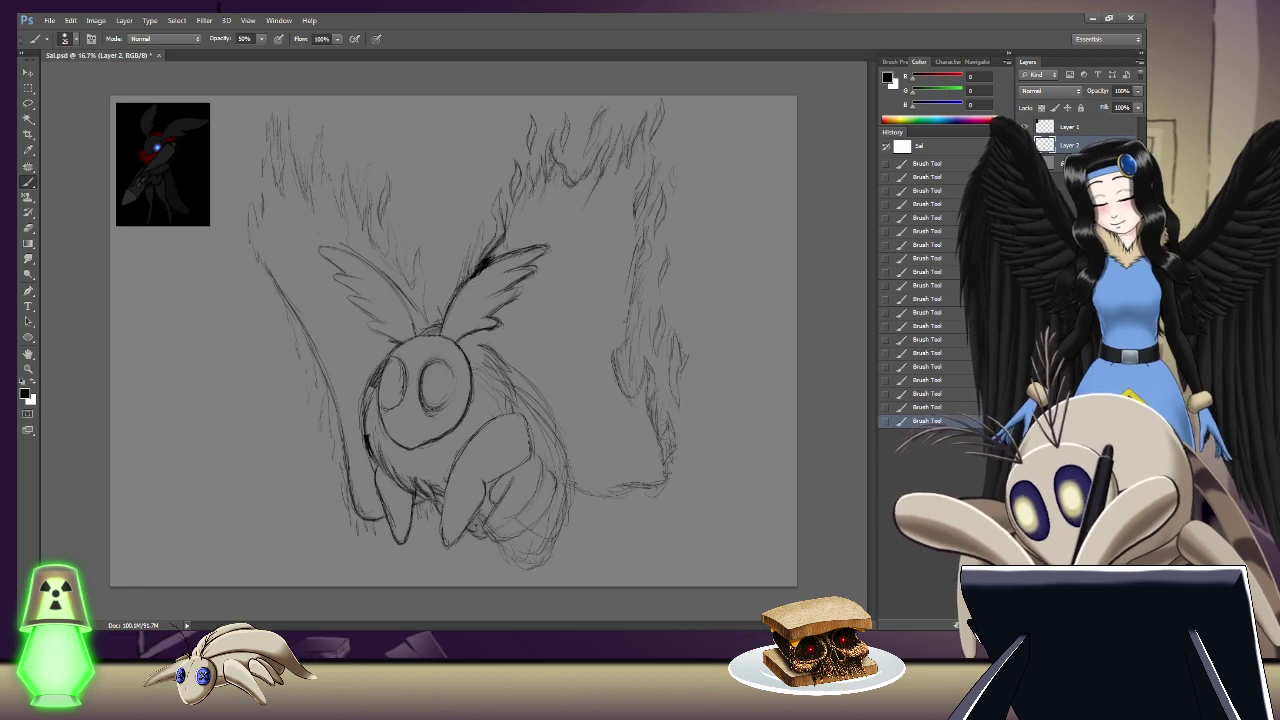
{"action": "left_click_drag", "start_coordinate": [483, 262], "coordinate": [505, 270]}
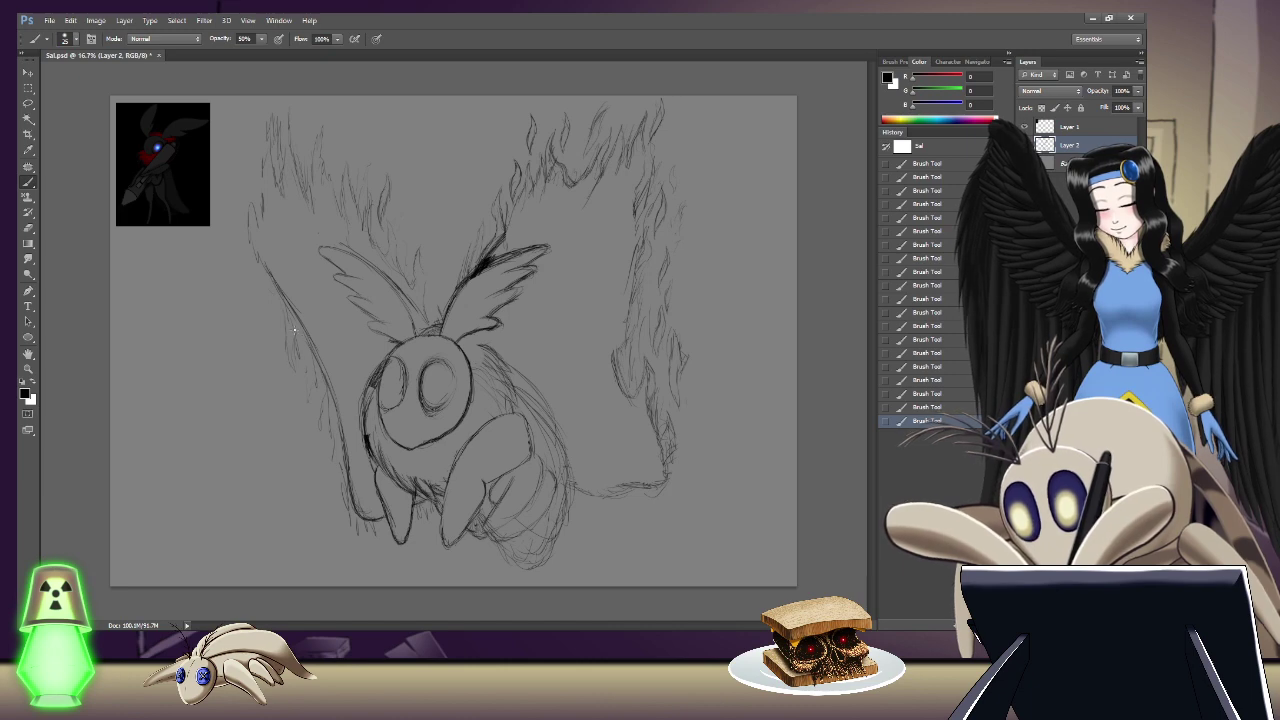
{"action": "left_click_drag", "start_coordinate": [297, 336], "coordinate": [310, 400]}
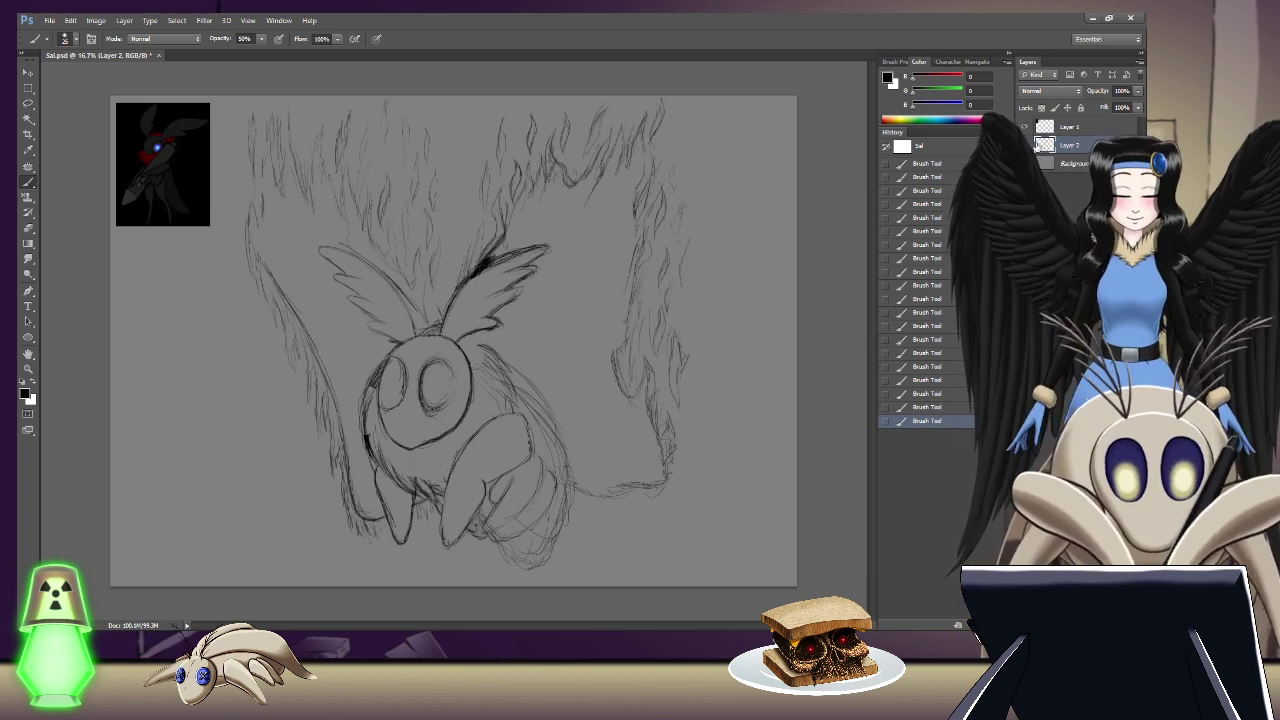
Step: Scale the whole moth sketch down slightly so the flames sit farther from the canvas's upper edge
{"action": "key", "text": "ctrl+t"}
{"action": "left_click_drag", "start_coordinate": [692, 97], "coordinate": [648, 145]}
{"action": "key", "text": "Return"}
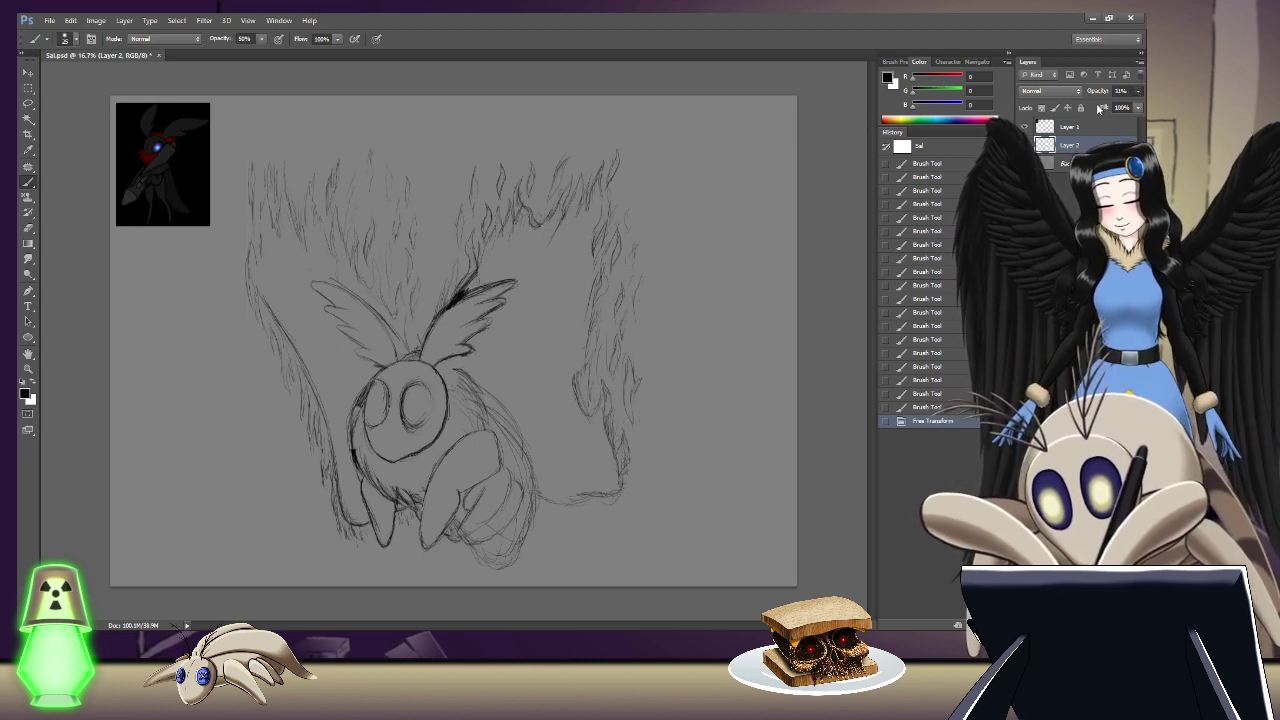
Step: Fade the sketch layer to roughly a third of its opacity and add a new empty layer above it
{"action": "key", "text": "Return"}
{"action": "left_click", "coordinate": [1070, 127]}
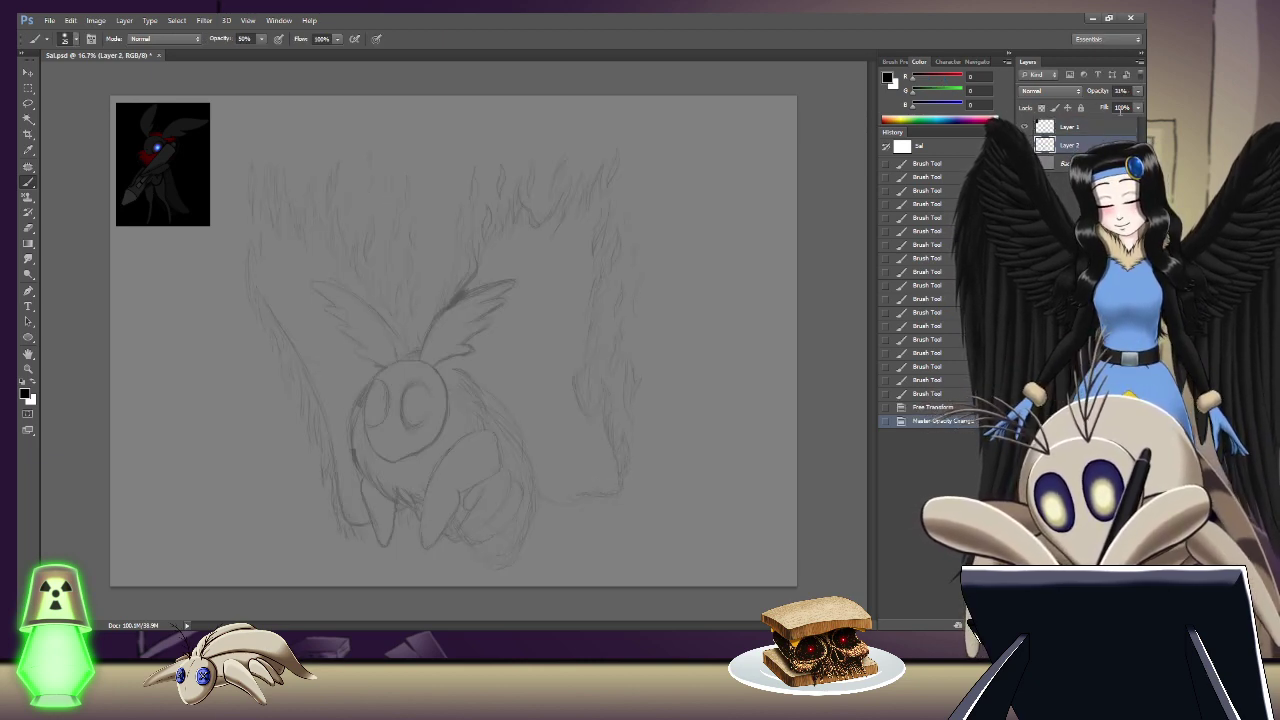
{"action": "key", "text": "ctrl+shift+alt+n"}
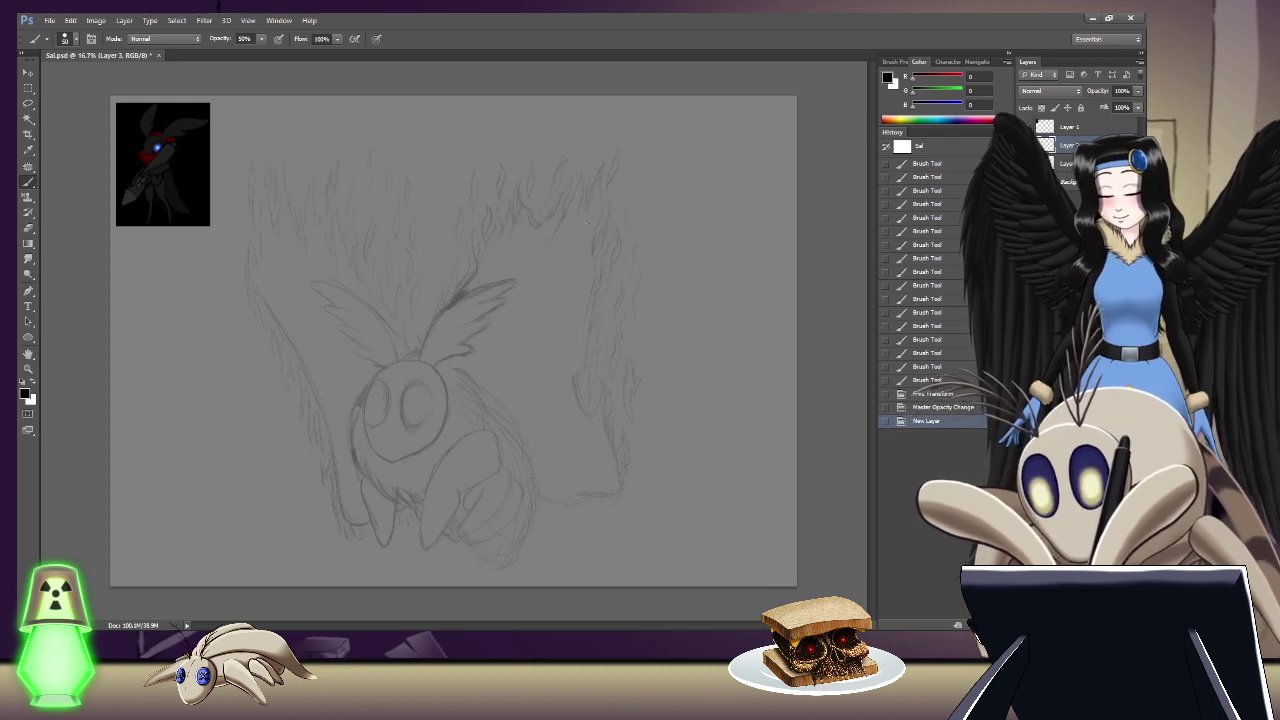
{"action": "scroll", "coordinate": [523, 266], "scroll_direction": "up", "scroll_amount": 4}
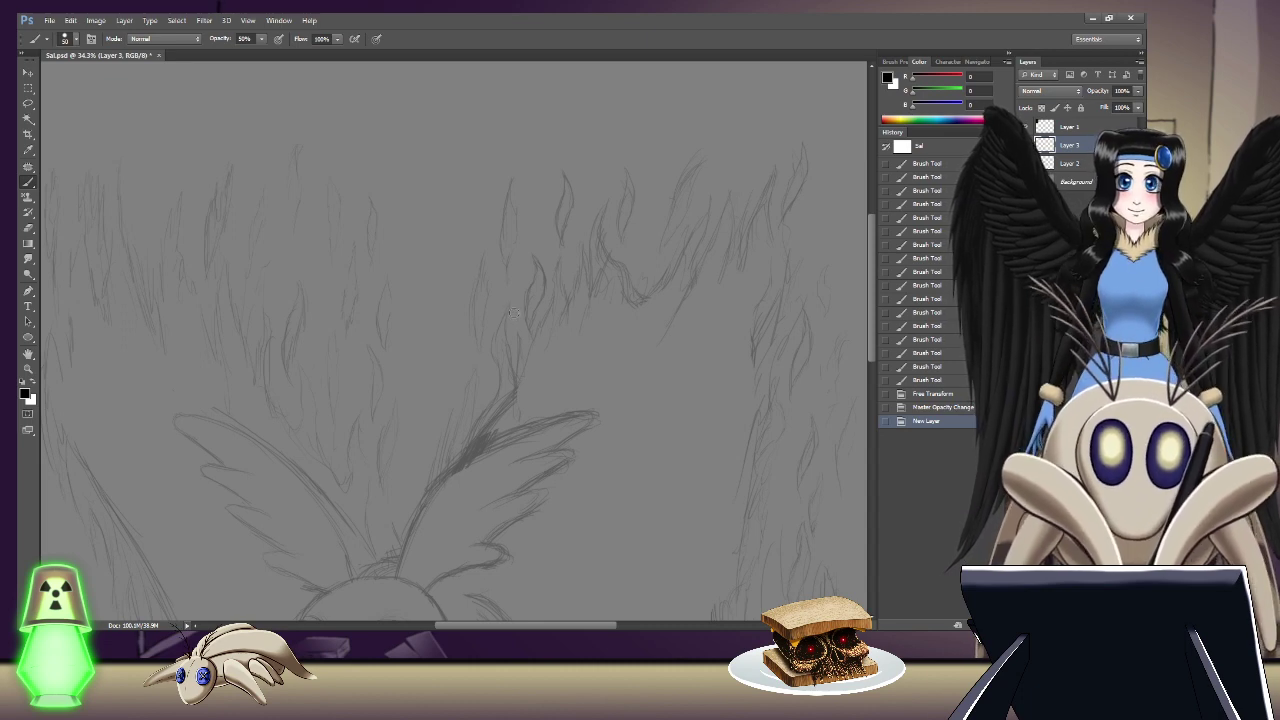
{"action": "left_click_drag", "start_coordinate": [506, 303], "coordinate": [510, 362]}
{"action": "left_click_drag", "start_coordinate": [508, 318], "coordinate": [512, 372]}
{"action": "left_click_drag", "start_coordinate": [509, 330], "coordinate": [514, 375]}
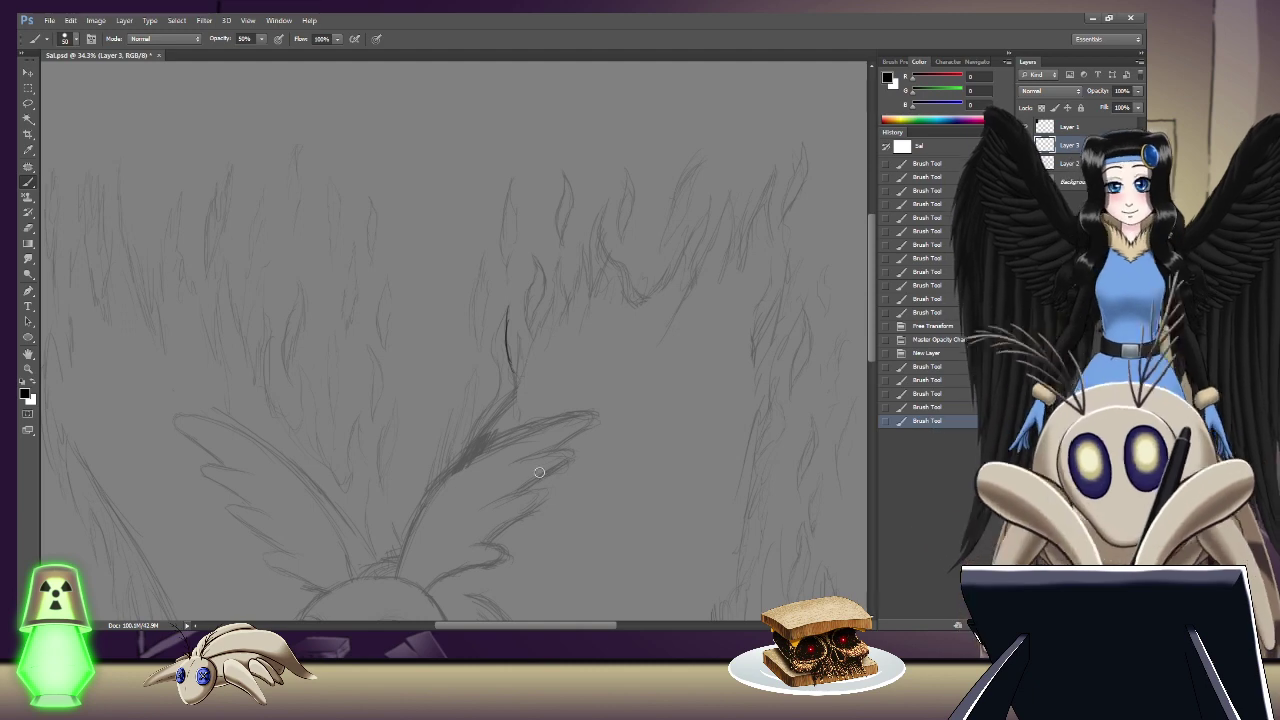
{"action": "key", "text": "e"}
{"action": "left_click_drag", "start_coordinate": [500, 323], "coordinate": [508, 337]}
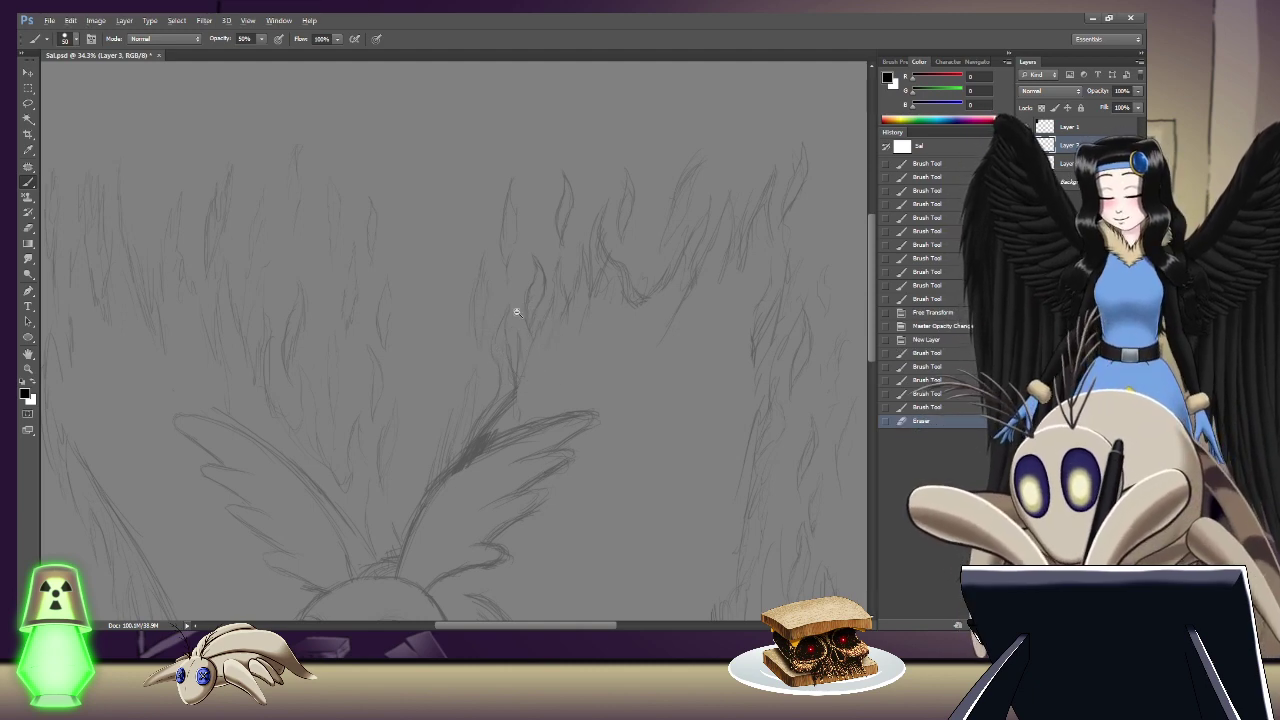
{"action": "scroll", "coordinate": [520, 306], "scroll_direction": "up", "scroll_amount": 5}
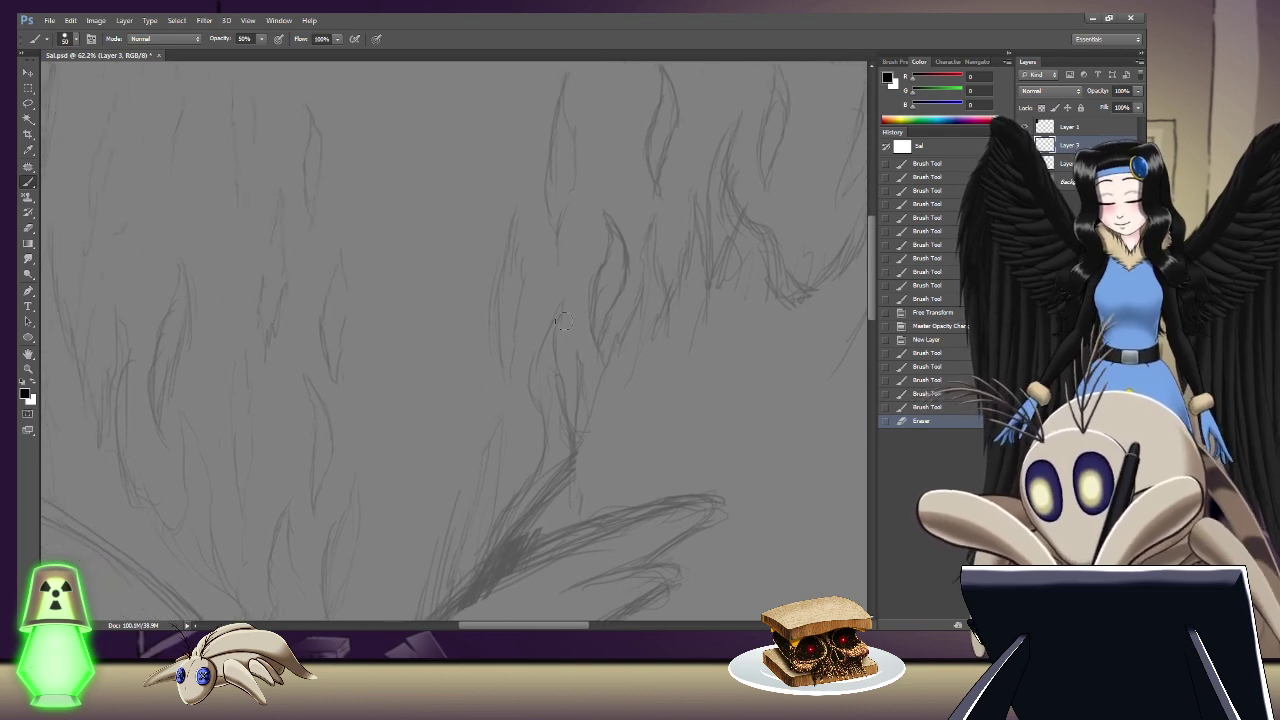
{"action": "left_click_drag", "start_coordinate": [563, 298], "coordinate": [556, 366]}
{"action": "key", "text": "ctrl+z"}
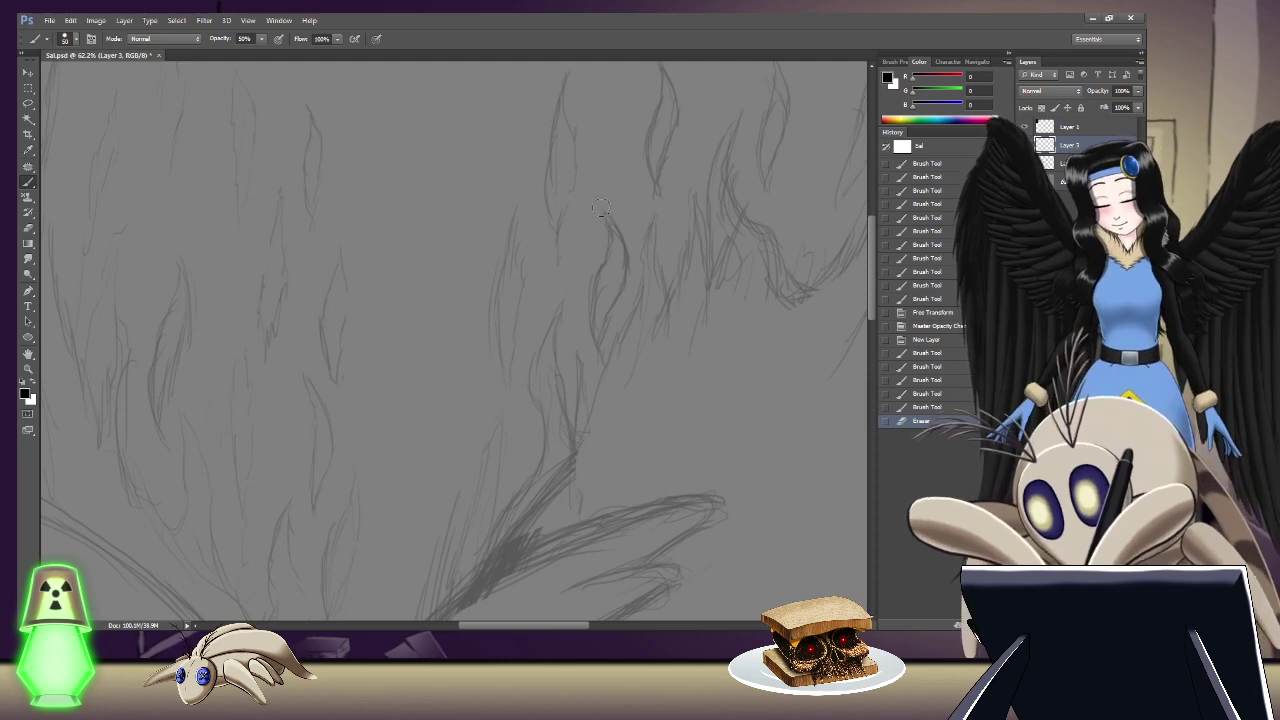
{"action": "left_click_drag", "start_coordinate": [603, 212], "coordinate": [594, 283]}
{"action": "key", "text": "ctrl+z"}
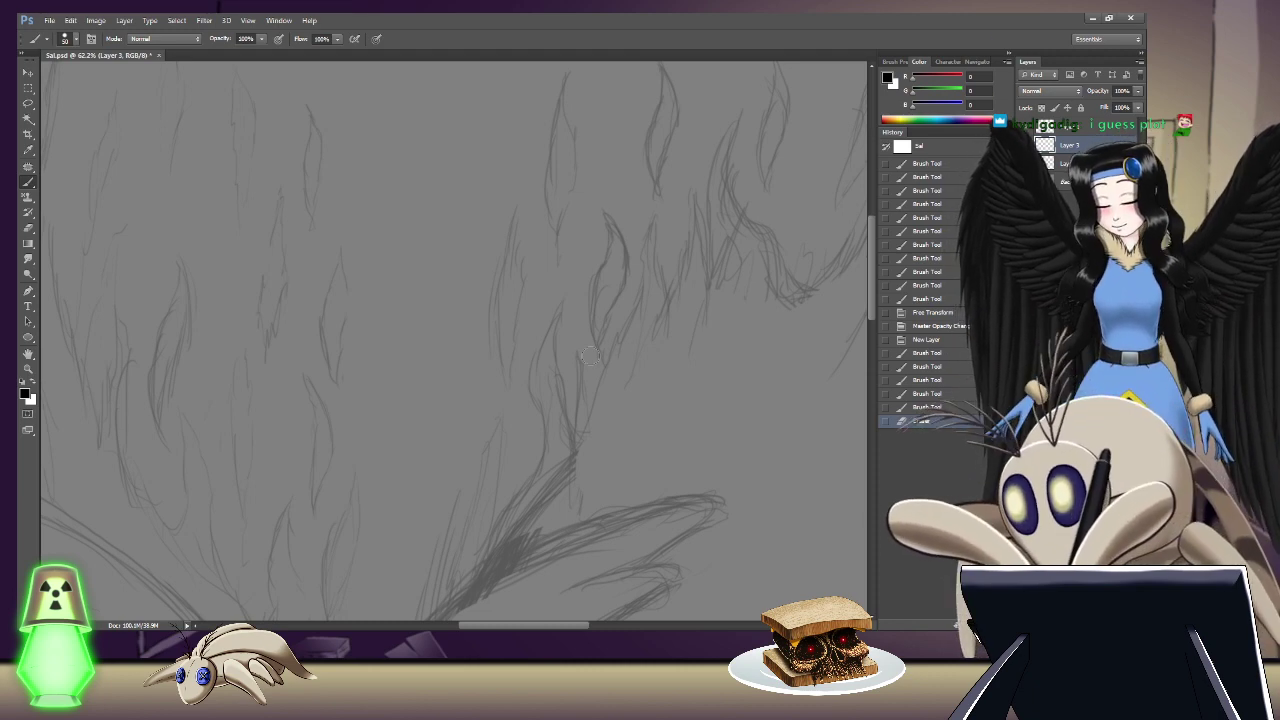
{"action": "mouse_move", "coordinate": [597, 203]}
{"action": "left_mouse_down"}
{"action": "mouse_move", "coordinate": [607, 238]}
{"action": "mouse_move", "coordinate": [588, 302]}
{"action": "mouse_move", "coordinate": [583, 422]}
{"action": "left_mouse_up"}
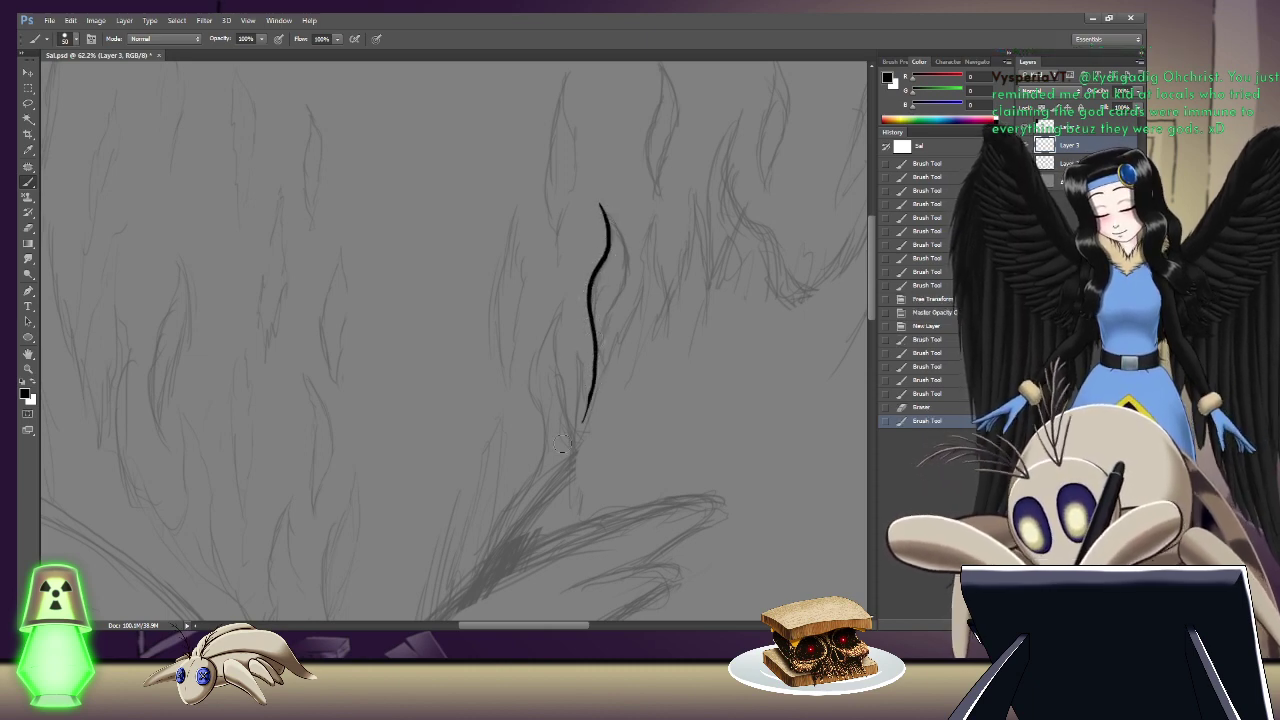
{"action": "key", "text": "ctrl+z"}
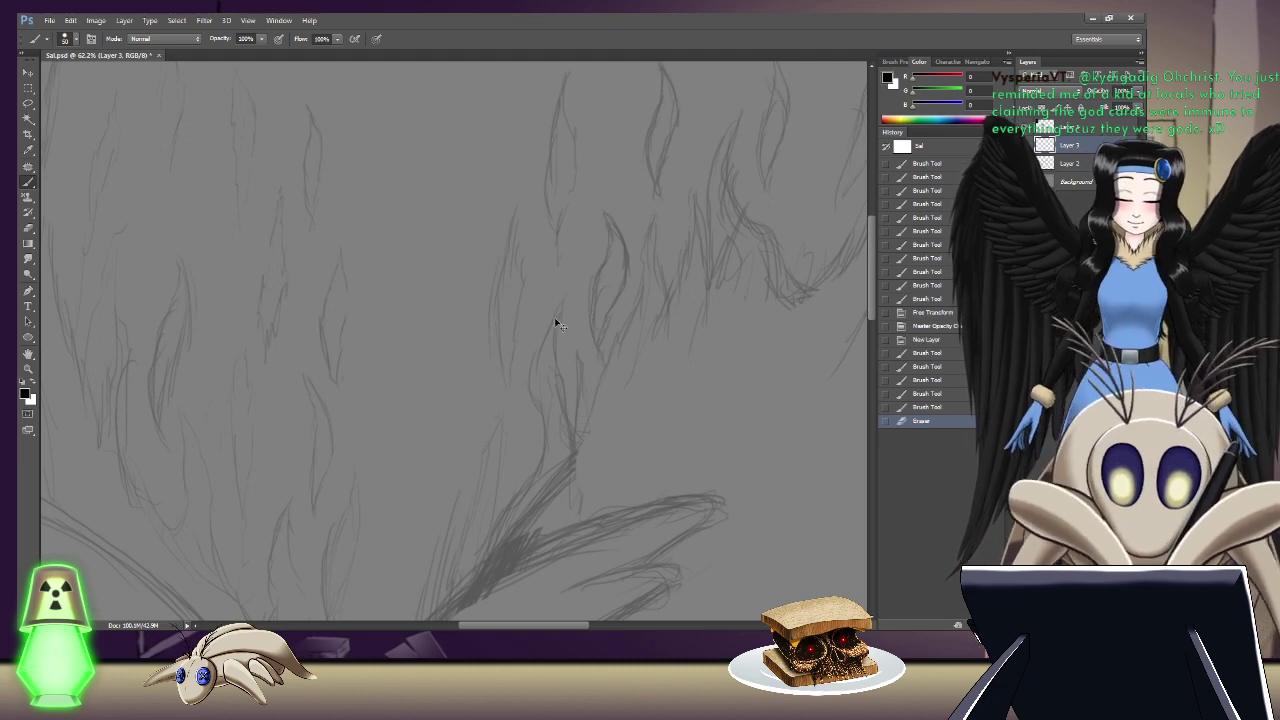
Step: Ink the left contour of the flame tongue above the right antenna as one long, tapered S-shaped black stroke, undoing unsatisfactory attempts
{"action": "left_click_drag", "start_coordinate": [608, 266], "coordinate": [651, 240]}
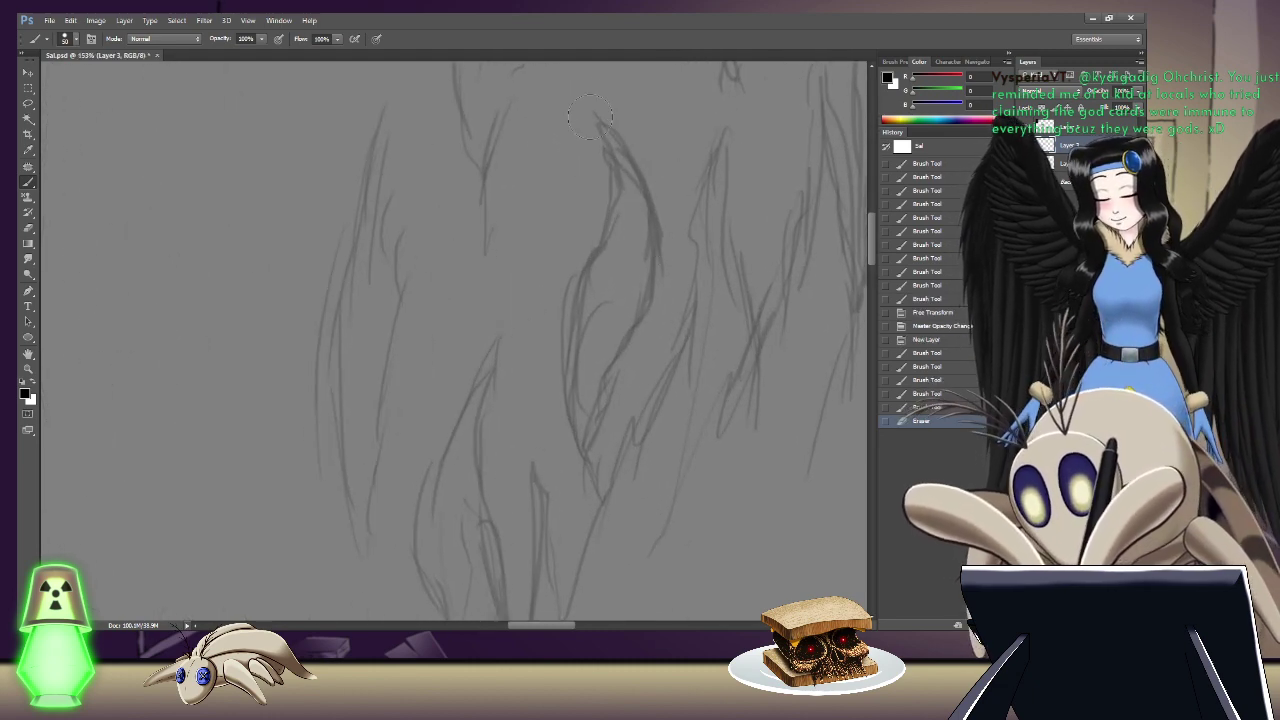
{"action": "mouse_move", "coordinate": [580, 90]}
{"action": "left_mouse_down"}
{"action": "mouse_move", "coordinate": [607, 182]}
{"action": "mouse_move", "coordinate": [580, 280]}
{"action": "left_mouse_up"}
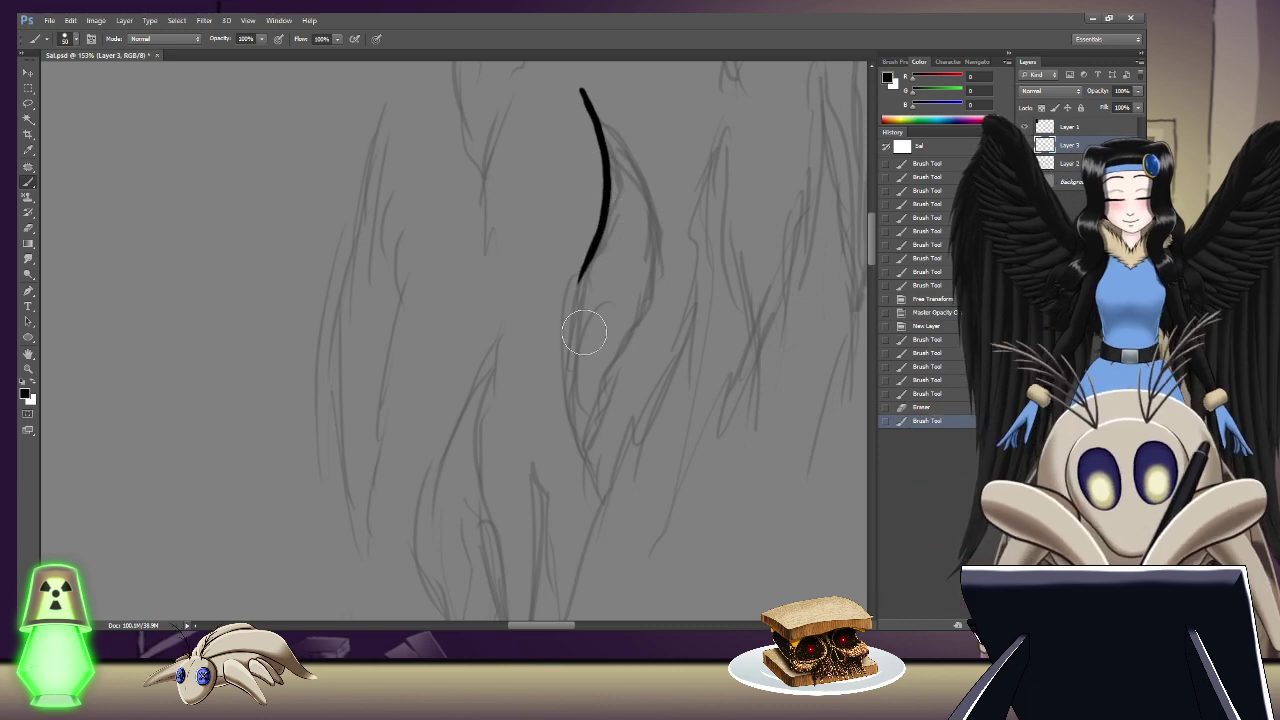
{"action": "key", "text": "ctrl+z"}
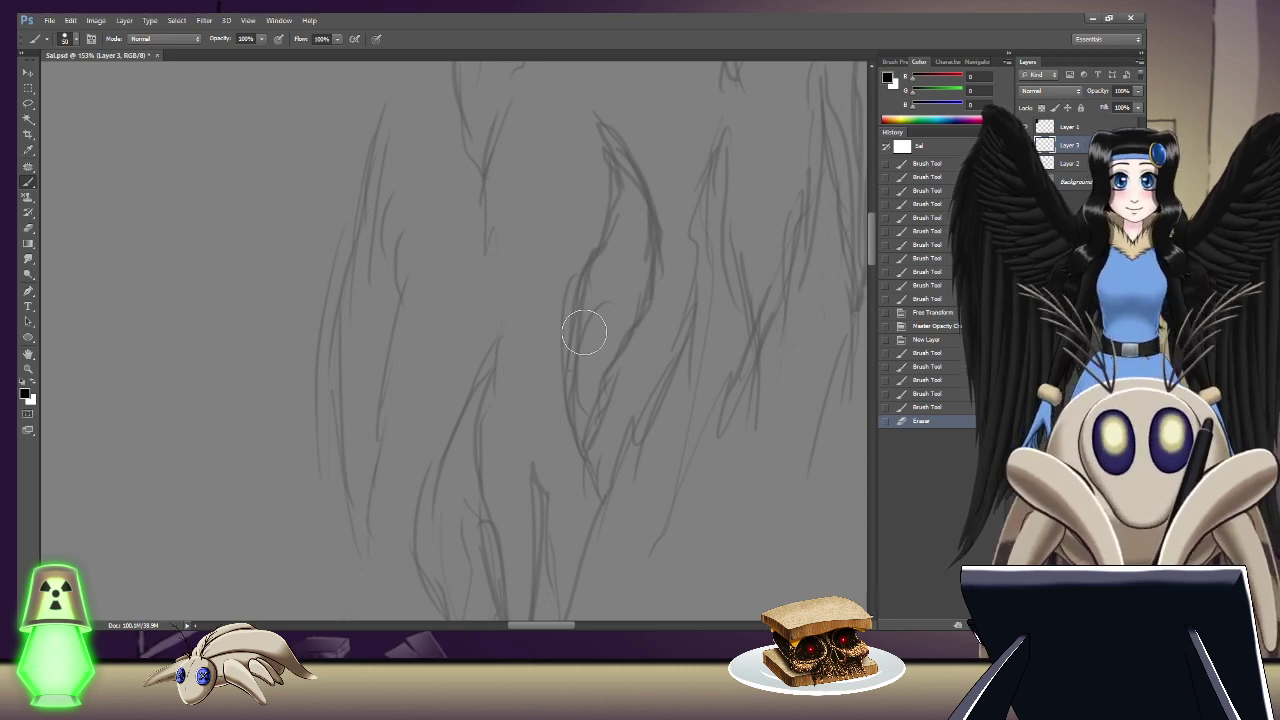
{"action": "left_click_drag", "start_coordinate": [587, 101], "coordinate": [611, 210]}
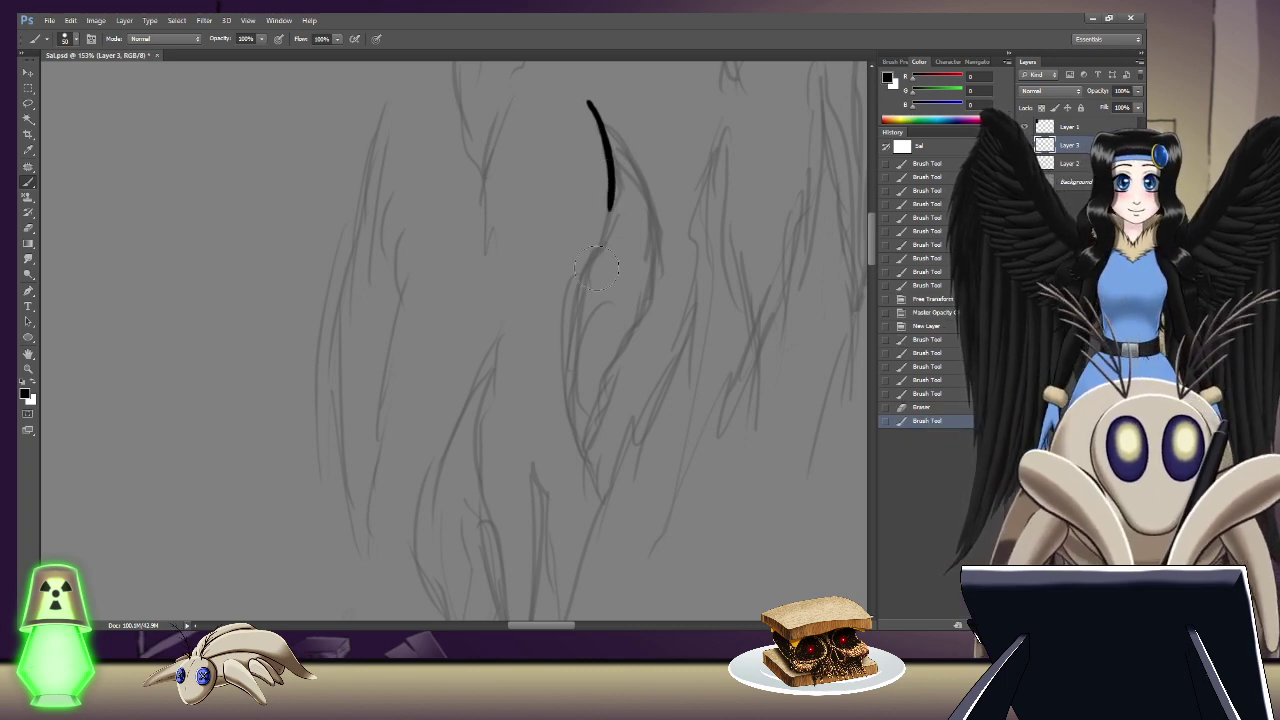
{"action": "key", "text": "ctrl+z"}
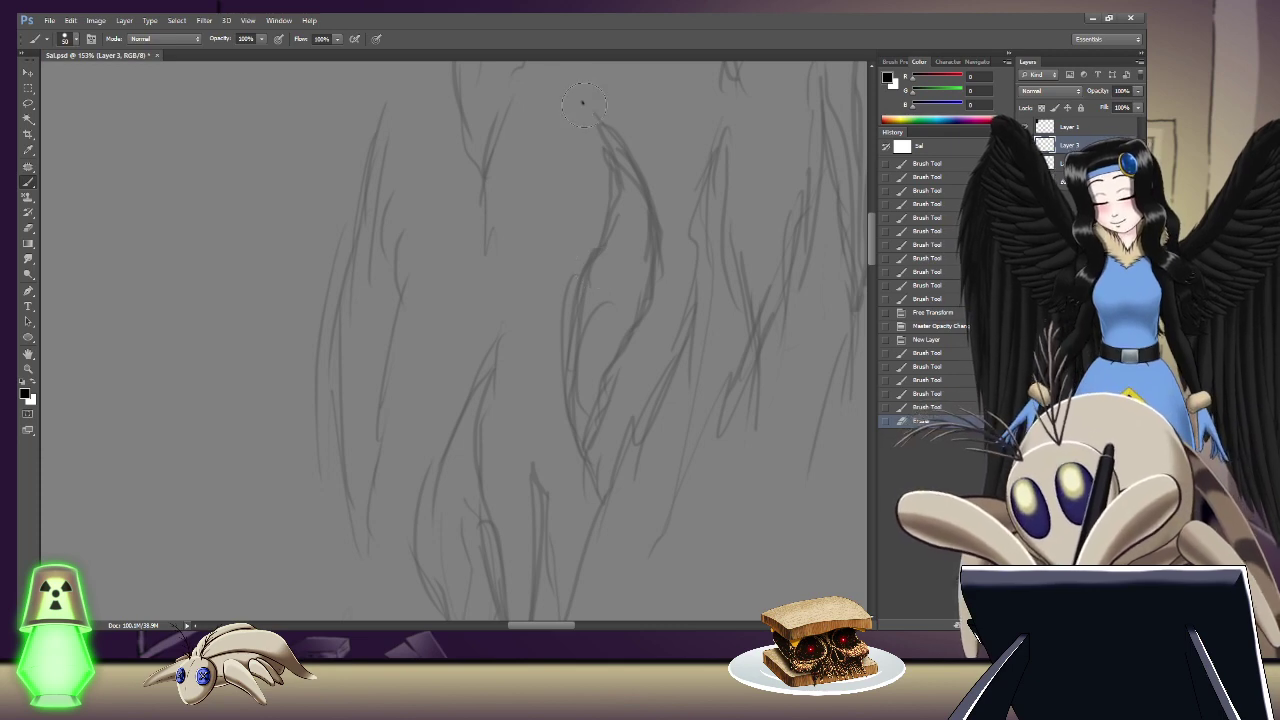
{"action": "mouse_move", "coordinate": [597, 128]}
{"action": "left_mouse_down"}
{"action": "mouse_move", "coordinate": [598, 236]}
{"action": "mouse_move", "coordinate": [560, 350]}
{"action": "mouse_move", "coordinate": [587, 467]}
{"action": "mouse_move", "coordinate": [573, 562]}
{"action": "left_mouse_up"}
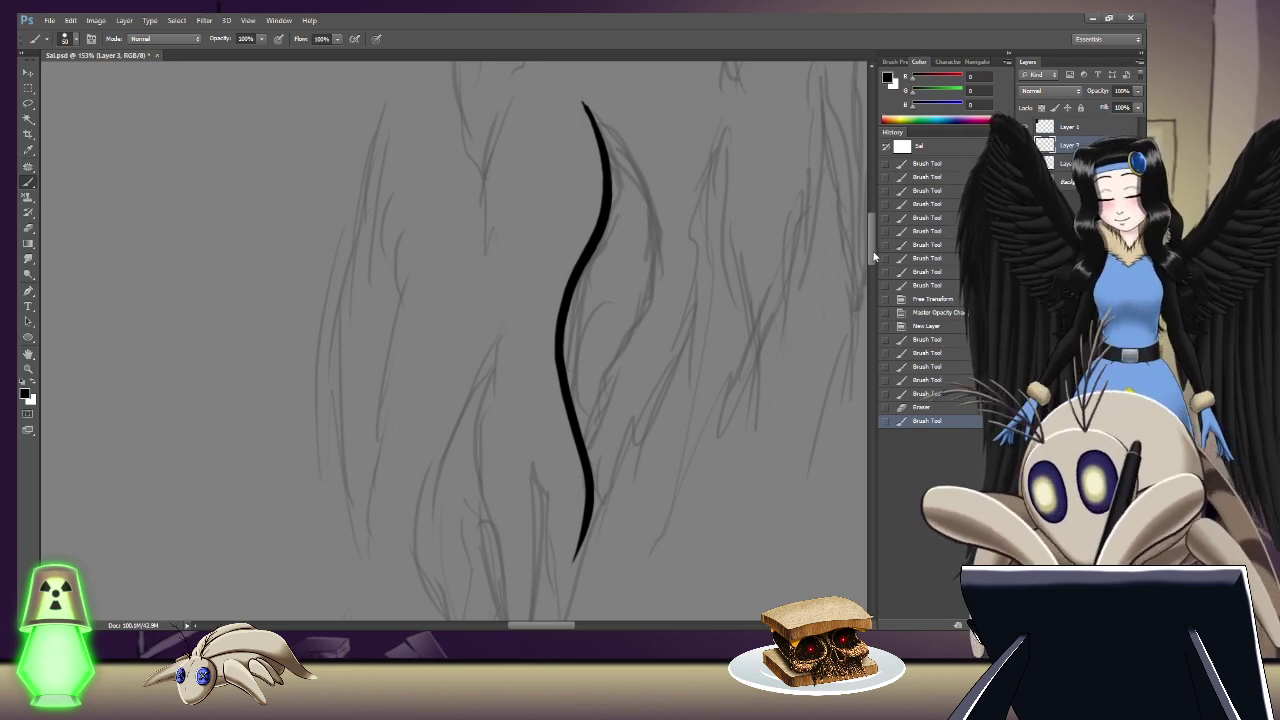
{"action": "left_click_drag", "start_coordinate": [874, 257], "coordinate": [872, 270]}
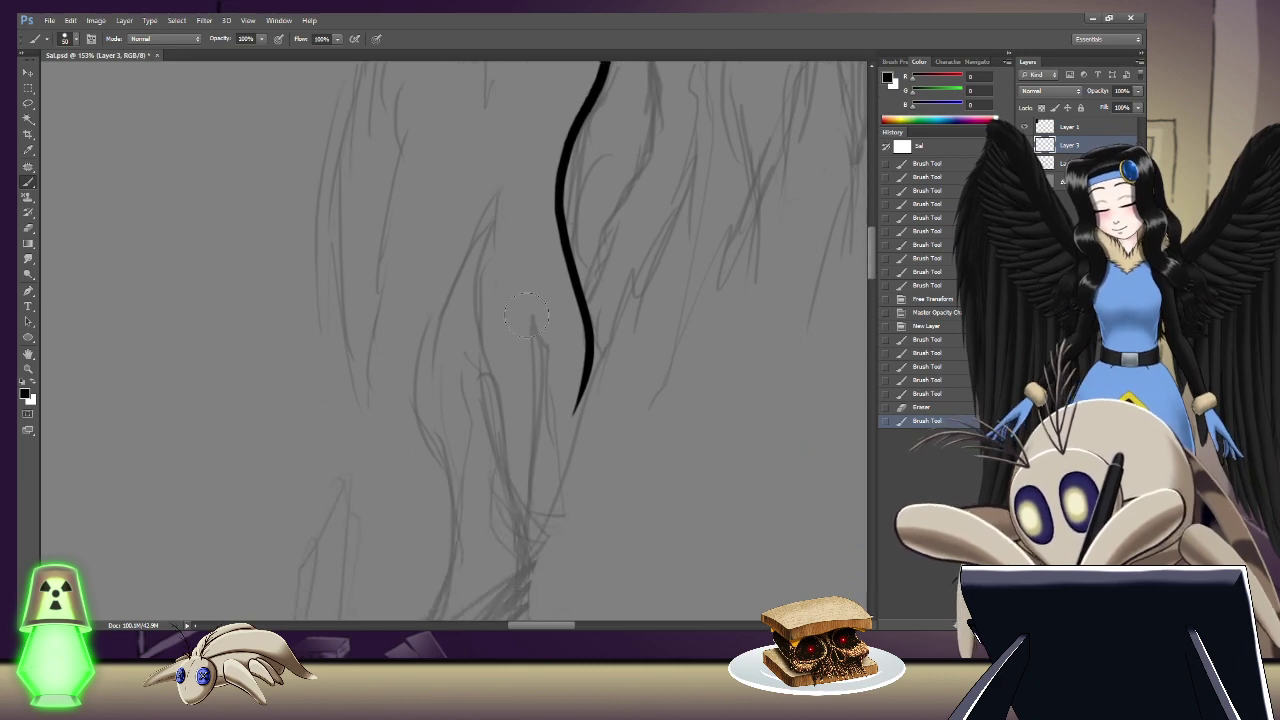
Step: Ink two pointed flame tongues left of the long S-shaped stroke, joining their tapered contours into a zigzag with sharp valleys
{"action": "mouse_move", "coordinate": [533, 292]}
{"action": "left_mouse_down"}
{"action": "mouse_move", "coordinate": [551, 391]}
{"action": "mouse_move", "coordinate": [588, 437]}
{"action": "left_mouse_up"}
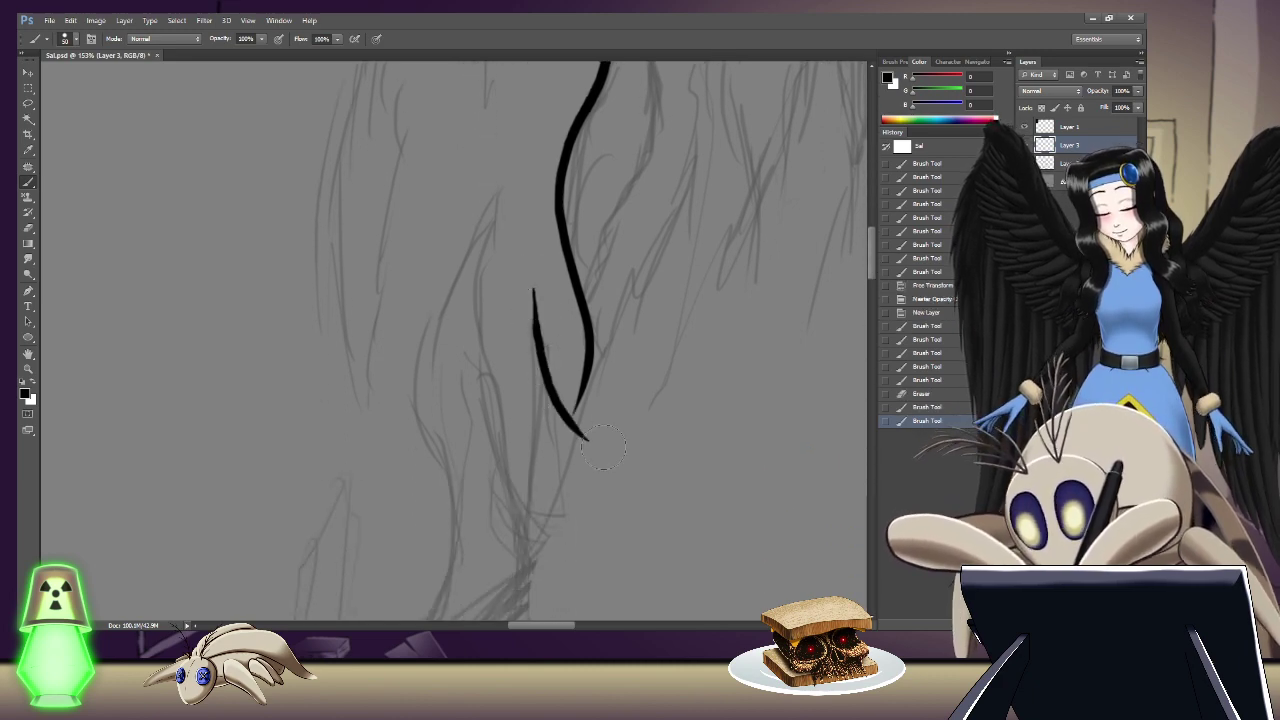
{"action": "key", "text": "ctrl+z"}
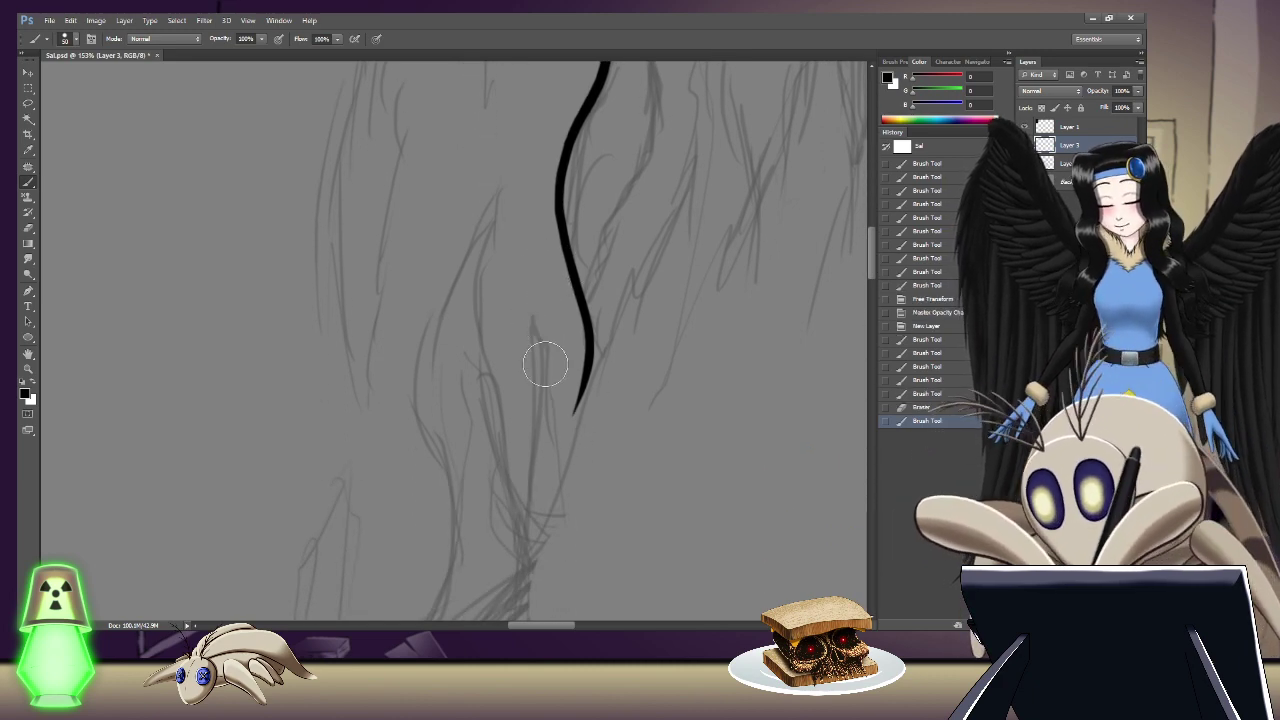
{"action": "left_click_drag", "start_coordinate": [538, 266], "coordinate": [588, 455]}
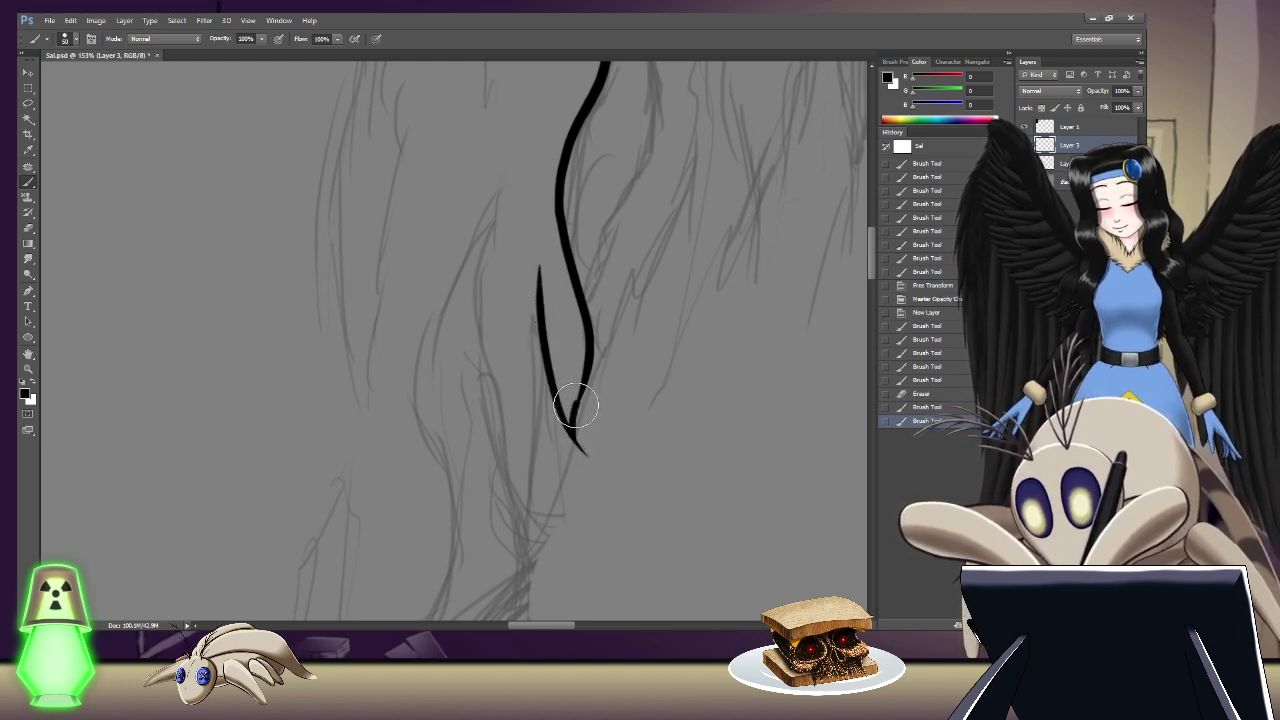
{"action": "left_click_drag", "start_coordinate": [585, 380], "coordinate": [600, 294]}
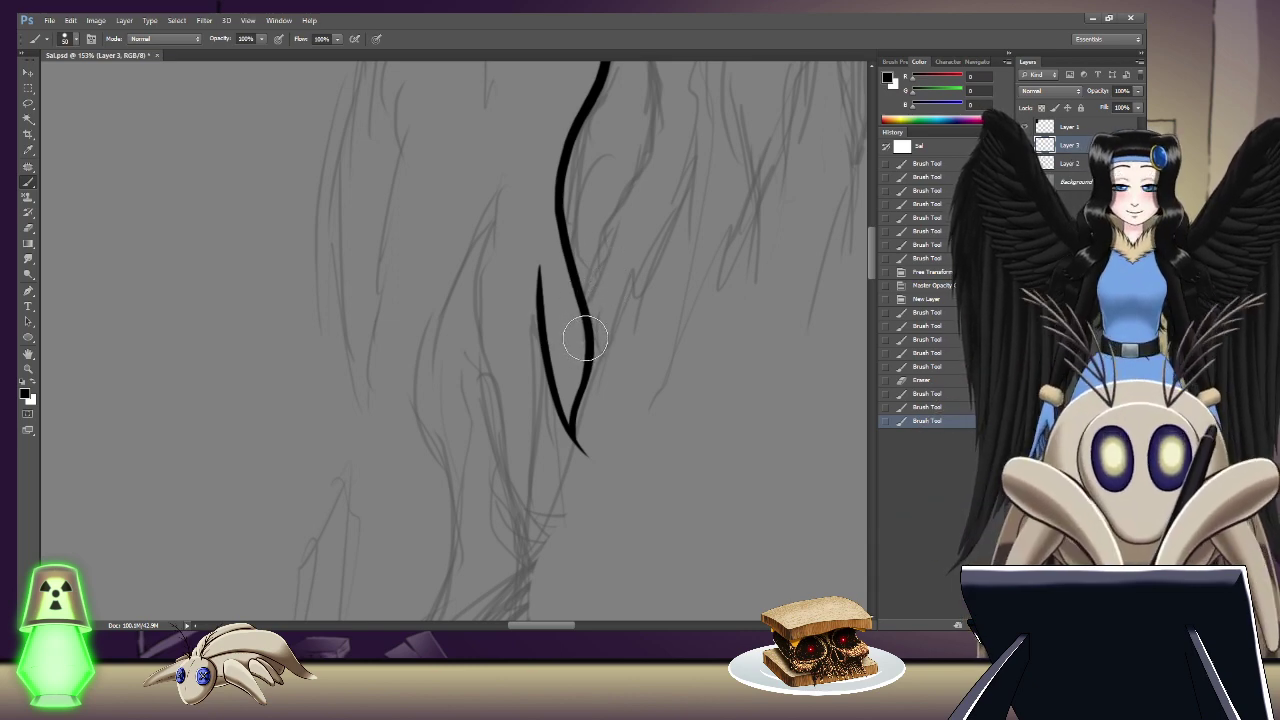
{"action": "mouse_move", "coordinate": [507, 172]}
{"action": "left_mouse_down"}
{"action": "mouse_move", "coordinate": [477, 286]}
{"action": "mouse_move", "coordinate": [512, 535]}
{"action": "left_mouse_up"}
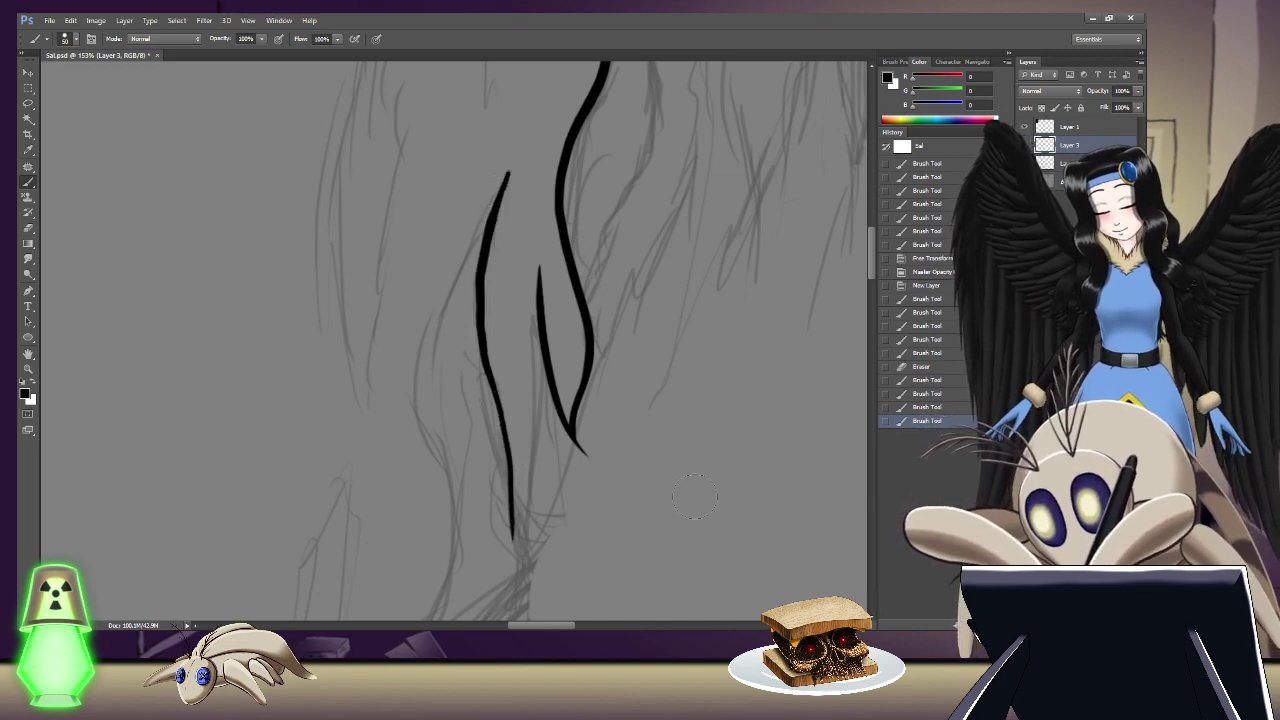
{"action": "left_click_drag", "start_coordinate": [531, 271], "coordinate": [514, 532]}
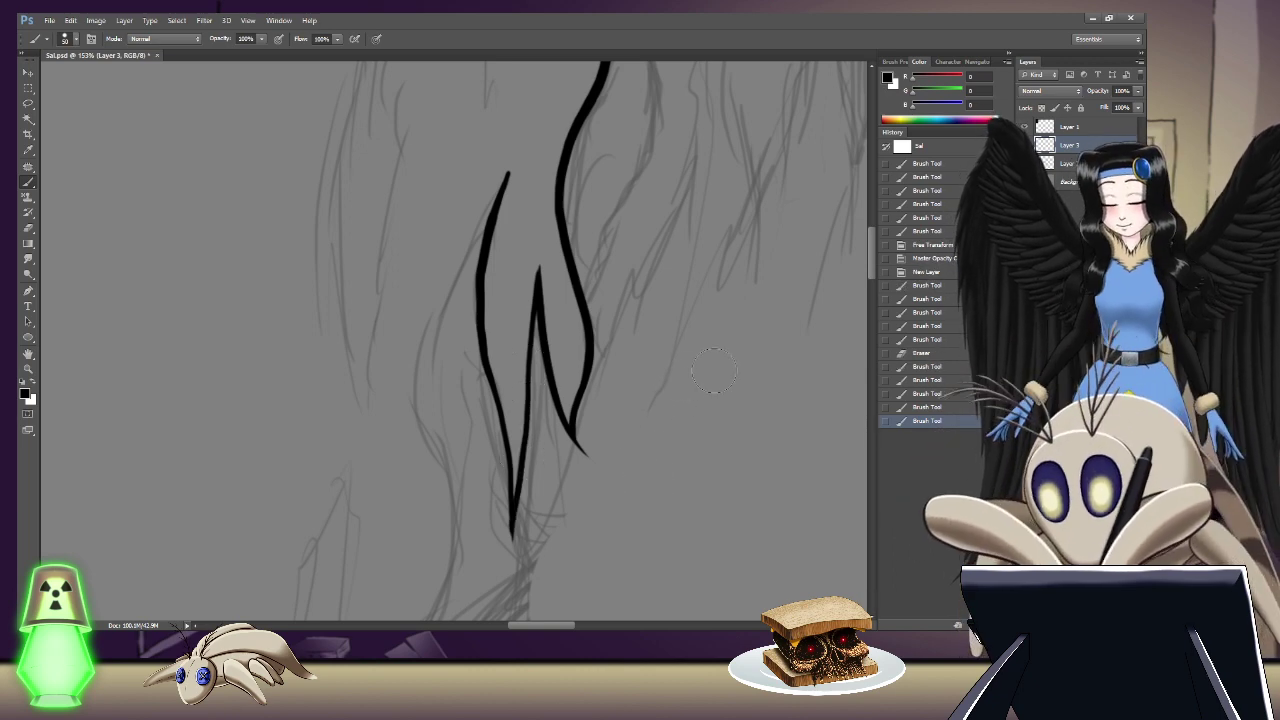
Step: Ink the outer left contour of the leftmost flame tongue from its tip in a long curve down toward the right antenna
{"action": "scroll", "coordinate": [872, 280], "scroll_direction": "down", "scroll_amount": 3}
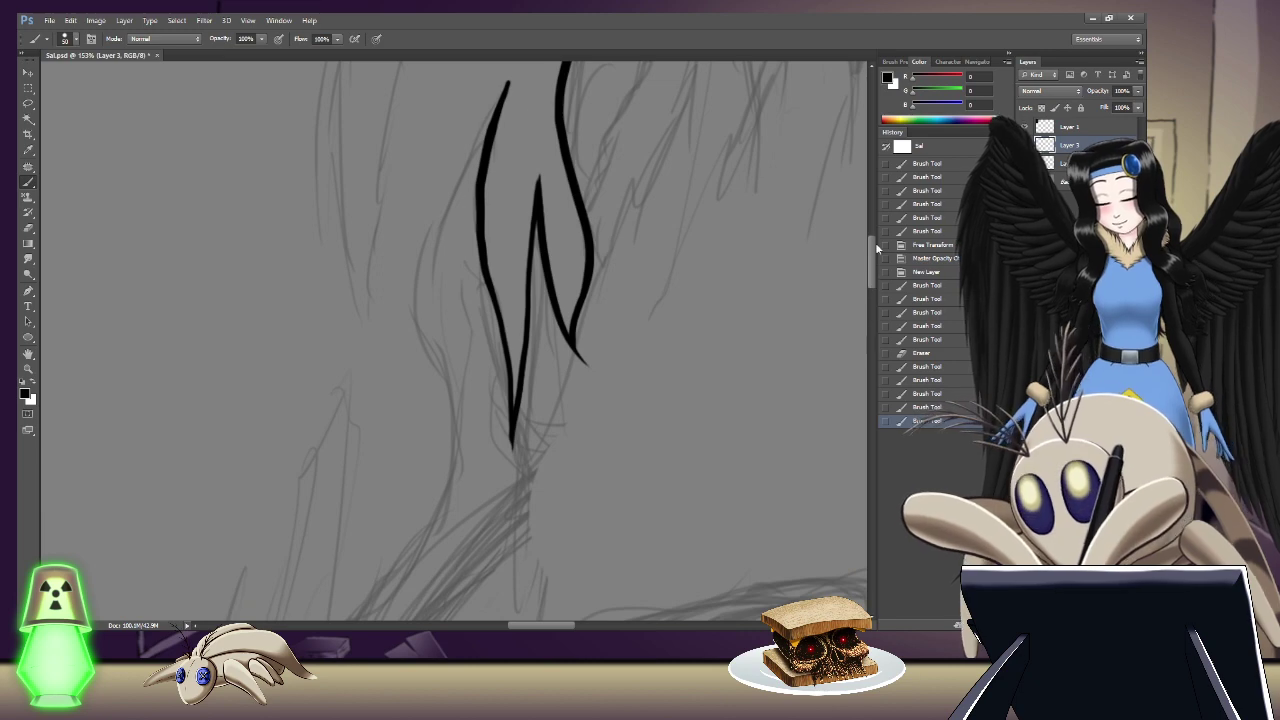
{"action": "mouse_move", "coordinate": [507, 84]}
{"action": "left_mouse_down"}
{"action": "mouse_move", "coordinate": [429, 258]}
{"action": "mouse_move", "coordinate": [425, 330]}
{"action": "mouse_move", "coordinate": [447, 427]}
{"action": "mouse_move", "coordinate": [426, 528]}
{"action": "mouse_move", "coordinate": [397, 590]}
{"action": "left_mouse_up"}
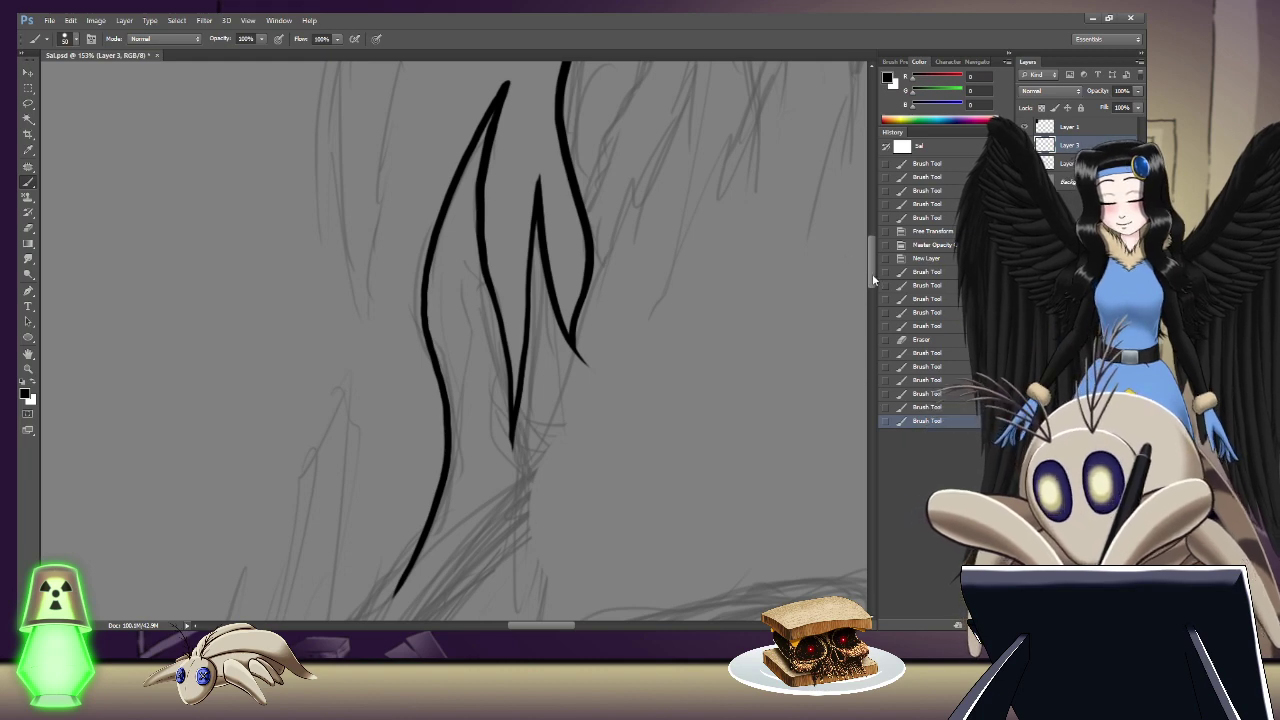
{"action": "scroll", "coordinate": [871, 300], "scroll_direction": "down", "scroll_amount": 3}
{"action": "left_click_drag", "start_coordinate": [871, 285], "coordinate": [868, 305]}
{"action": "mouse_move", "coordinate": [434, 143]}
{"action": "left_mouse_down"}
{"action": "mouse_move", "coordinate": [440, 250]}
{"action": "mouse_move", "coordinate": [312, 470]}
{"action": "left_mouse_up"}
Step: Erase the stray stroke tail sticking out beneath the join in the flame's long left contour
{"action": "key", "text": "bracketright"}
{"action": "key", "text": "bracketright"}
{"action": "key", "text": "bracketright"}
{"action": "key", "text": "bracketright"}
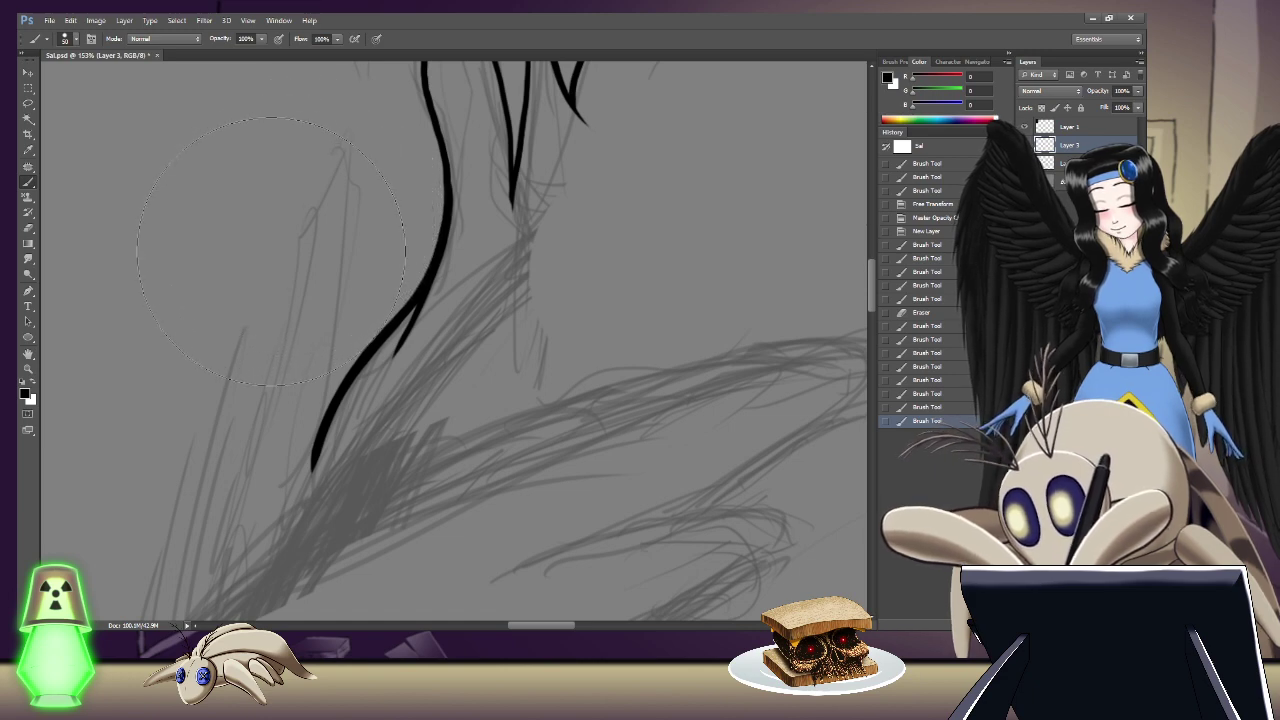
{"action": "left_click_drag", "start_coordinate": [215, 315], "coordinate": [240, 318]}
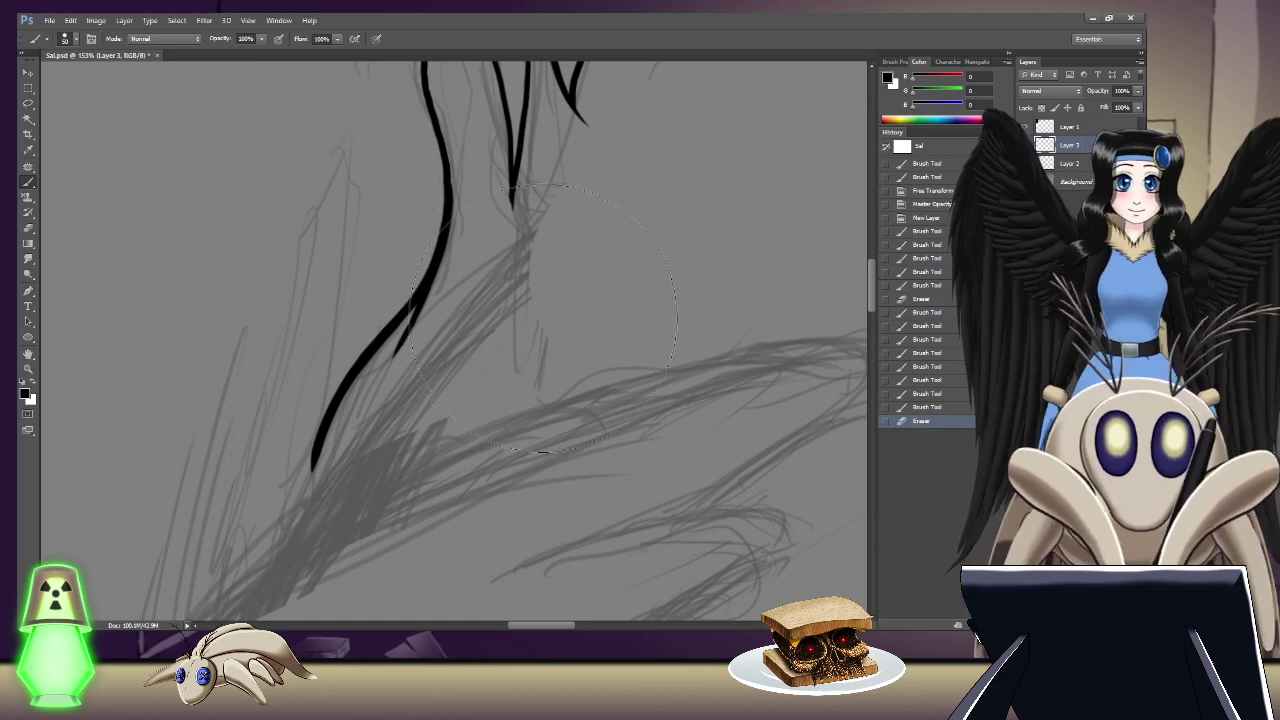
{"action": "key", "text": "bracketleft"}
{"action": "key", "text": "bracketleft"}
{"action": "key", "text": "bracketleft"}
{"action": "key", "text": "bracketleft"}
{"action": "key", "text": "bracketleft"}
{"action": "key", "text": "bracketleft"}
{"action": "key", "text": "bracketleft"}
{"action": "key", "text": "bracketleft"}
{"action": "key", "text": "bracketleft"}
{"action": "key", "text": "bracketleft"}
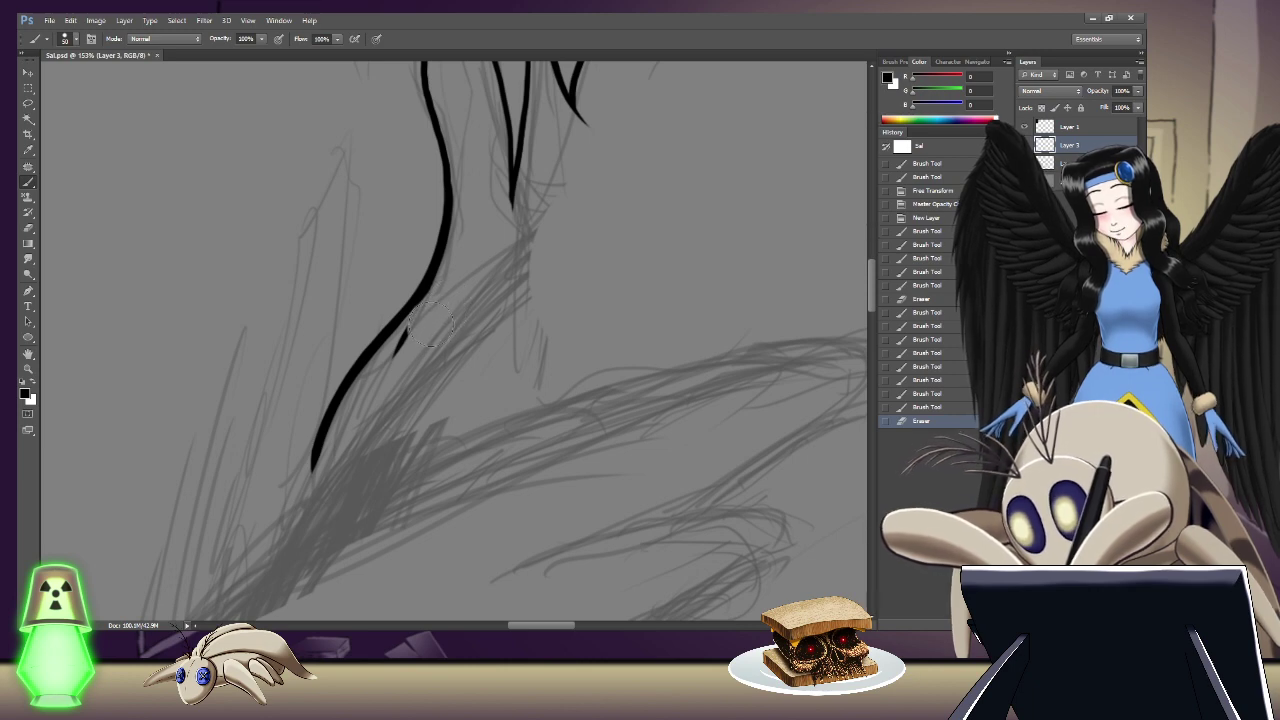
{"action": "left_click", "coordinate": [452, 296]}
{"action": "left_click", "coordinate": [450, 301]}
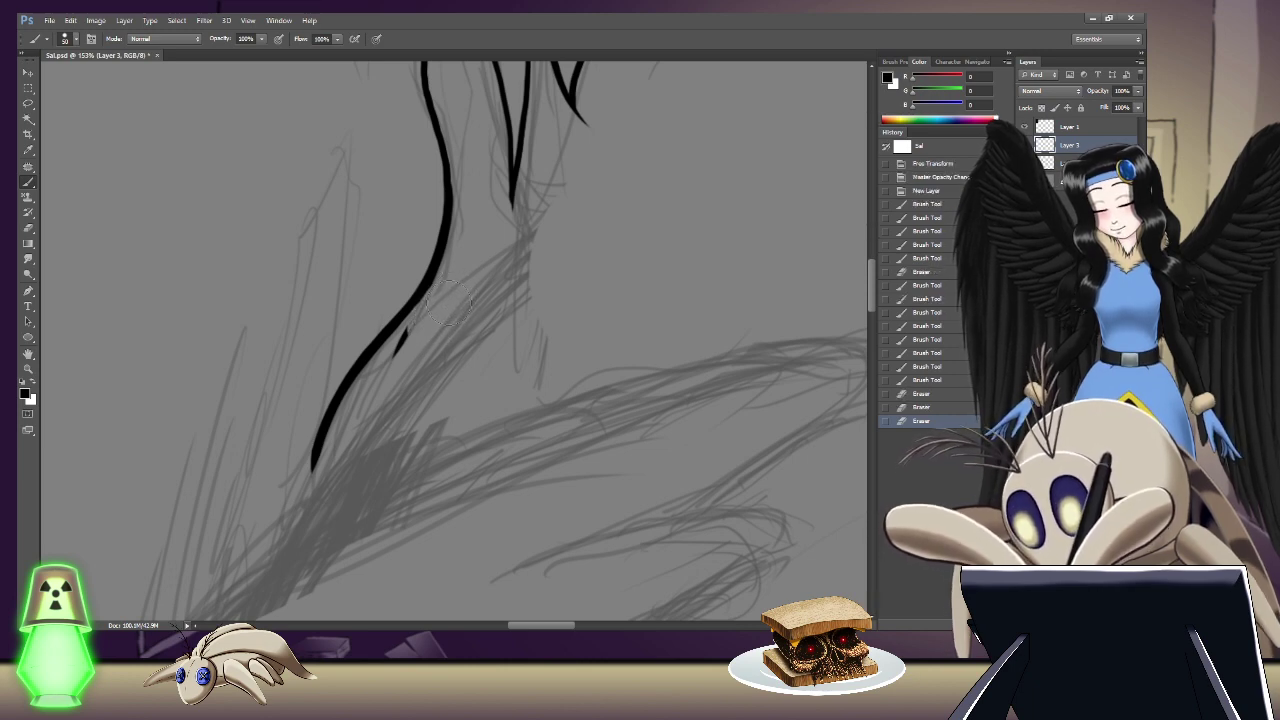
{"action": "left_click", "coordinate": [462, 292]}
{"action": "left_click", "coordinate": [418, 342]}
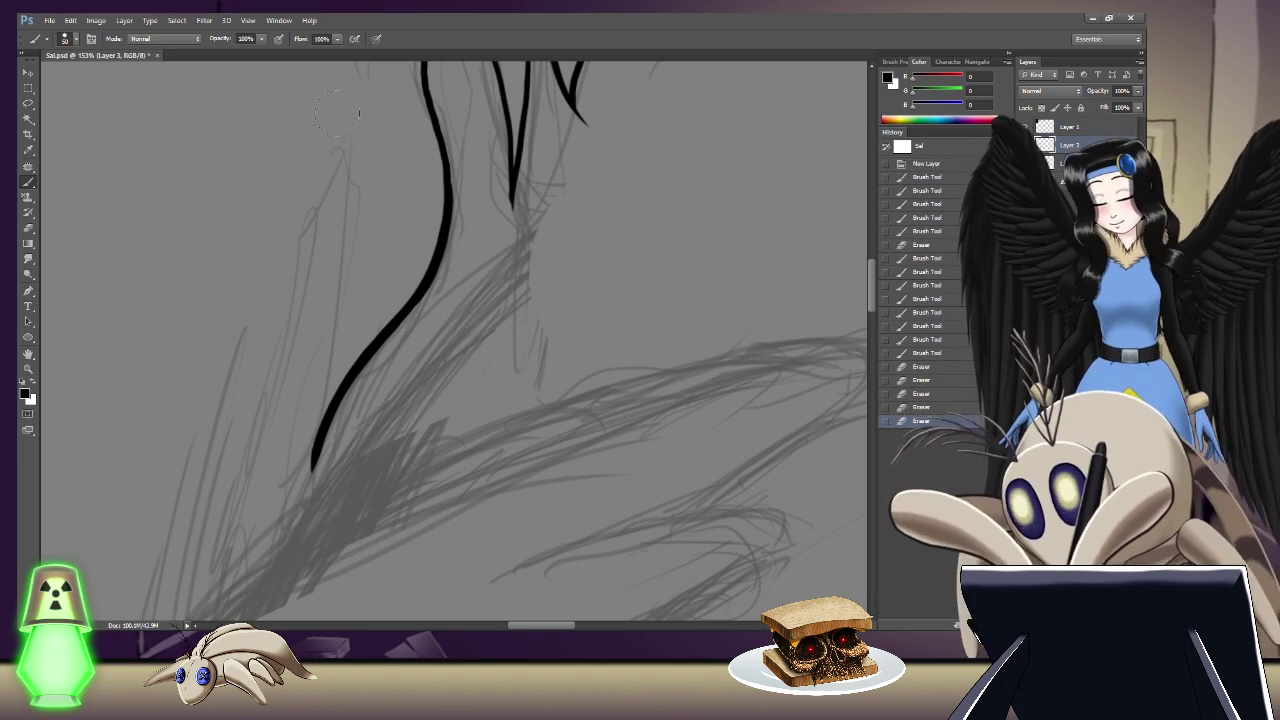
Step: Ink the right contour of the next lower flame tongue, join it to the neighbouring contour in a rounded valley, and erase the excess ink below
{"action": "mouse_move", "coordinate": [350, 124]}
{"action": "left_mouse_down"}
{"action": "mouse_move", "coordinate": [266, 485]}
{"action": "mouse_move", "coordinate": [303, 503]}
{"action": "left_mouse_up"}
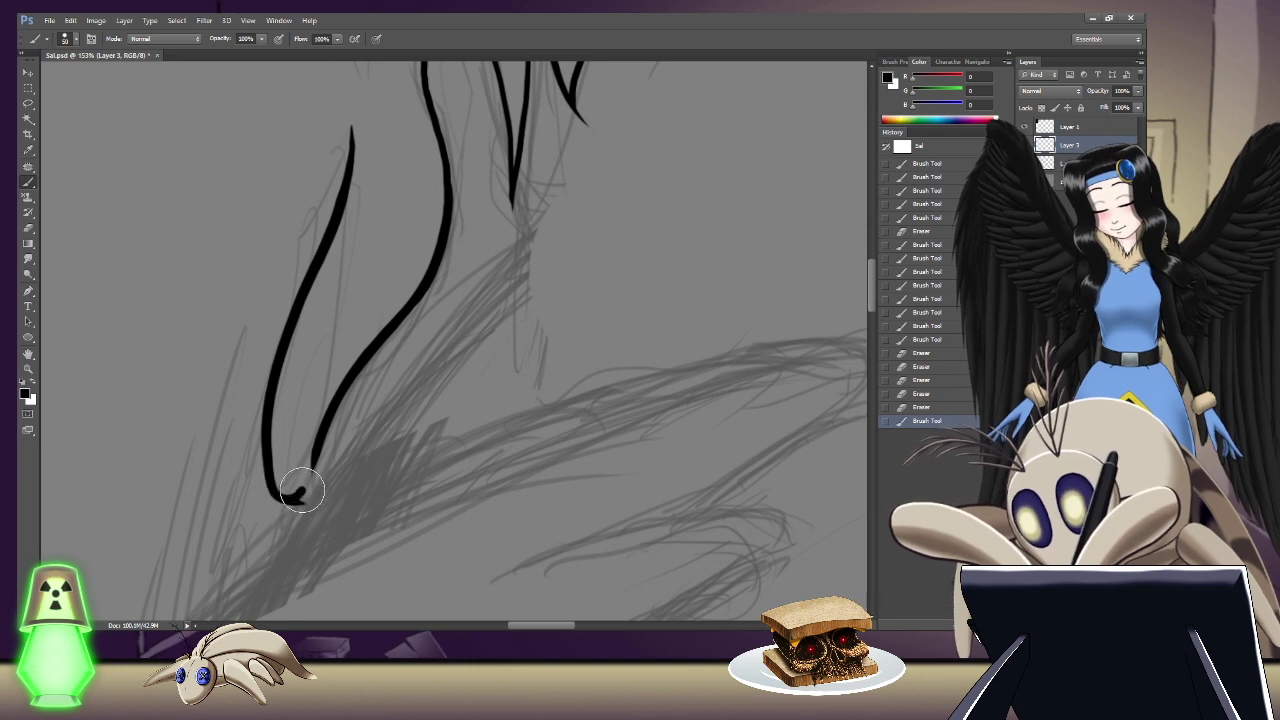
{"action": "mouse_move", "coordinate": [306, 483]}
{"action": "left_mouse_down"}
{"action": "mouse_move", "coordinate": [314, 443]}
{"action": "mouse_move", "coordinate": [415, 300]}
{"action": "left_mouse_up"}
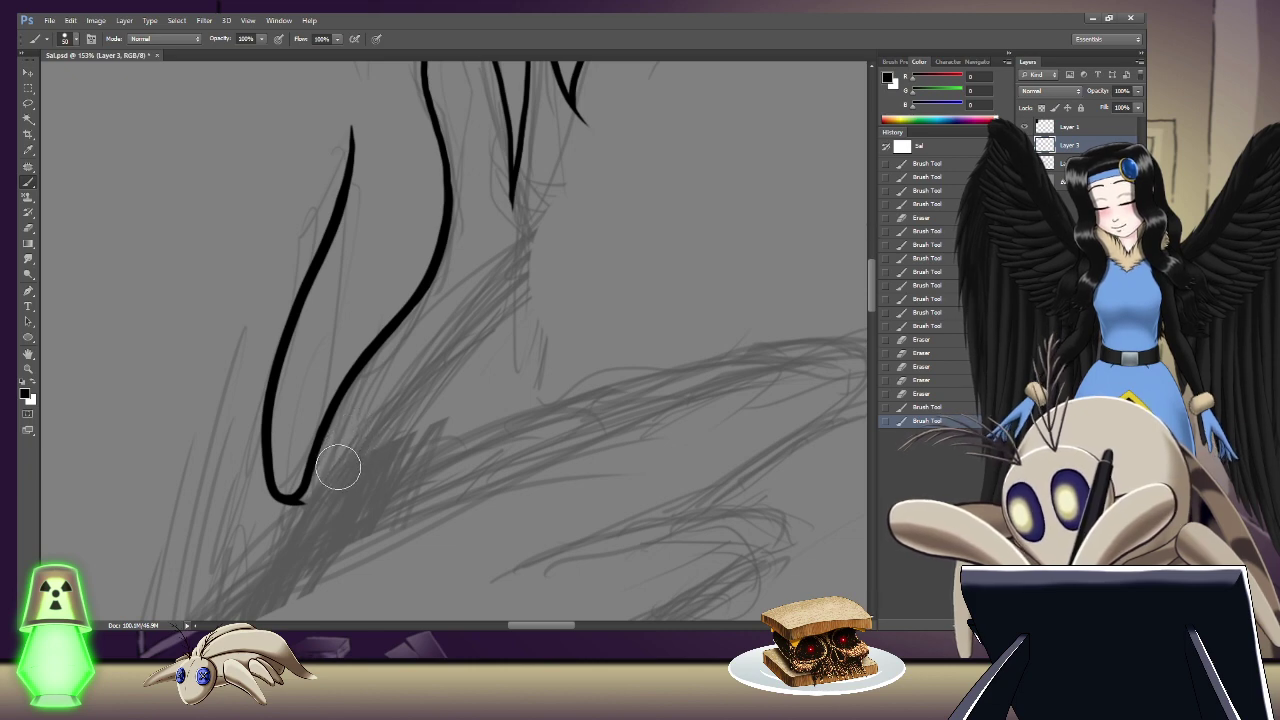
{"action": "key", "text": "e"}
{"action": "left_click_drag", "start_coordinate": [321, 513], "coordinate": [305, 523]}
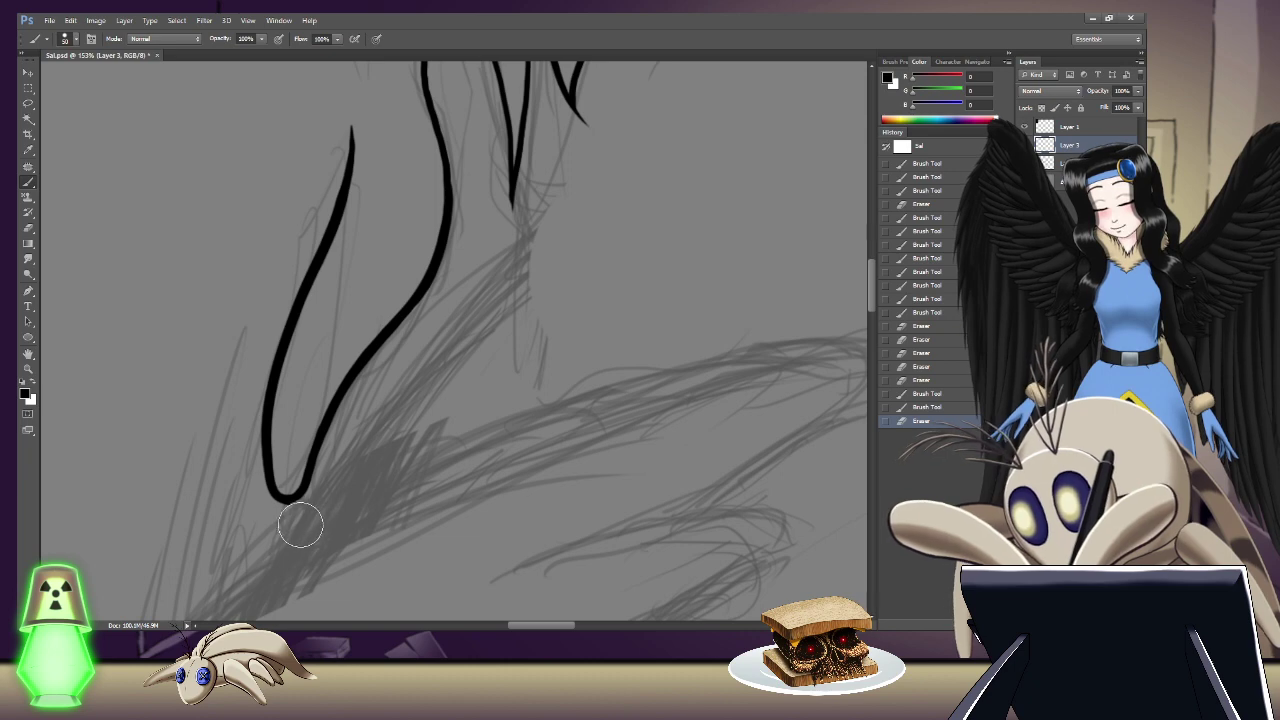
{"action": "mouse_move", "coordinate": [278, 527]}
{"action": "left_mouse_down"}
{"action": "mouse_move", "coordinate": [300, 523]}
{"action": "mouse_move", "coordinate": [296, 553]}
{"action": "left_mouse_up"}
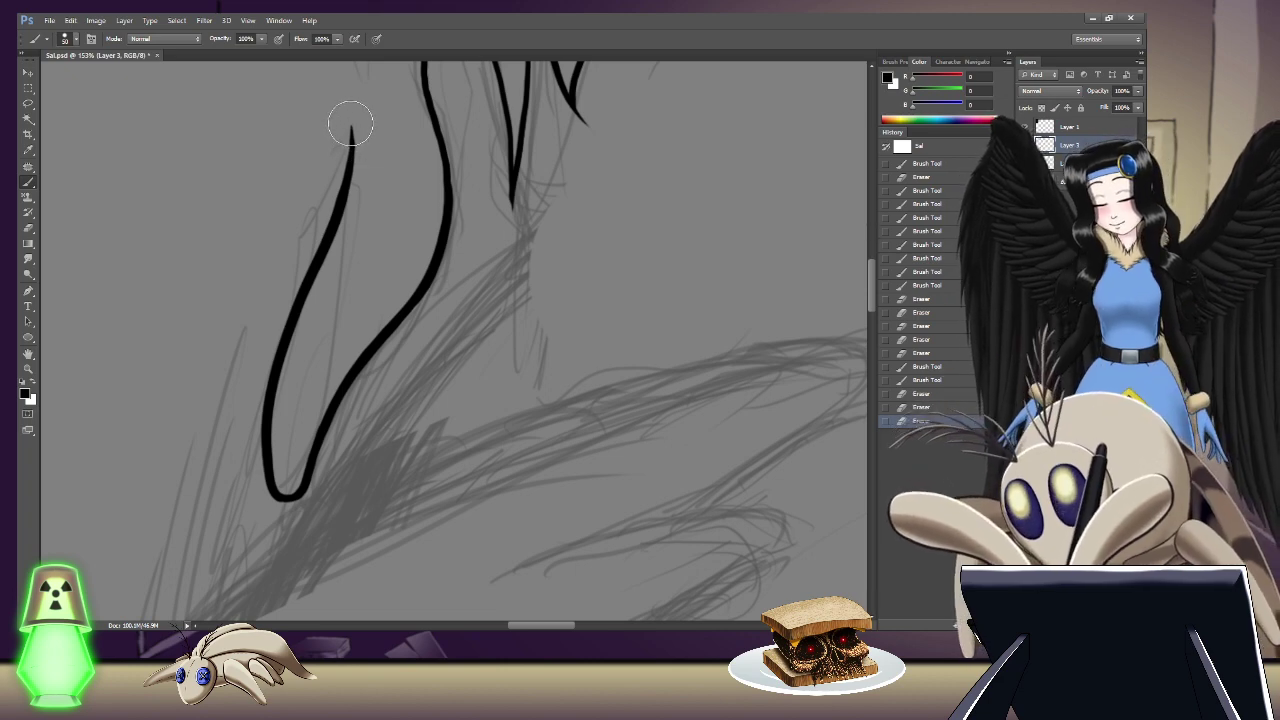
Step: Ink the lower tongue's left contour from its tip downward, and refine the tip by erasing excess ink and redrawing the join
{"action": "mouse_move", "coordinate": [351, 130]}
{"action": "left_mouse_down"}
{"action": "mouse_move", "coordinate": [190, 420]}
{"action": "mouse_move", "coordinate": [195, 518]}
{"action": "left_mouse_up"}
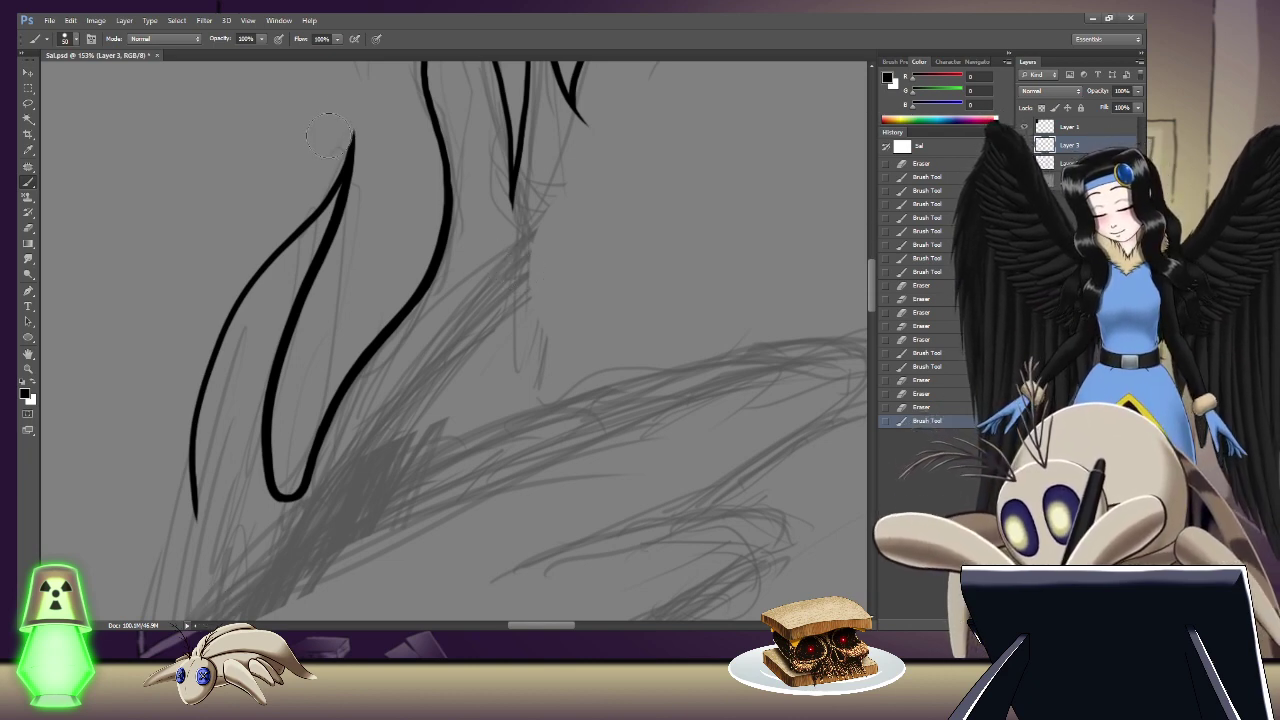
{"action": "key", "text": "e"}
{"action": "left_click_drag", "start_coordinate": [345, 140], "coordinate": [373, 150]}
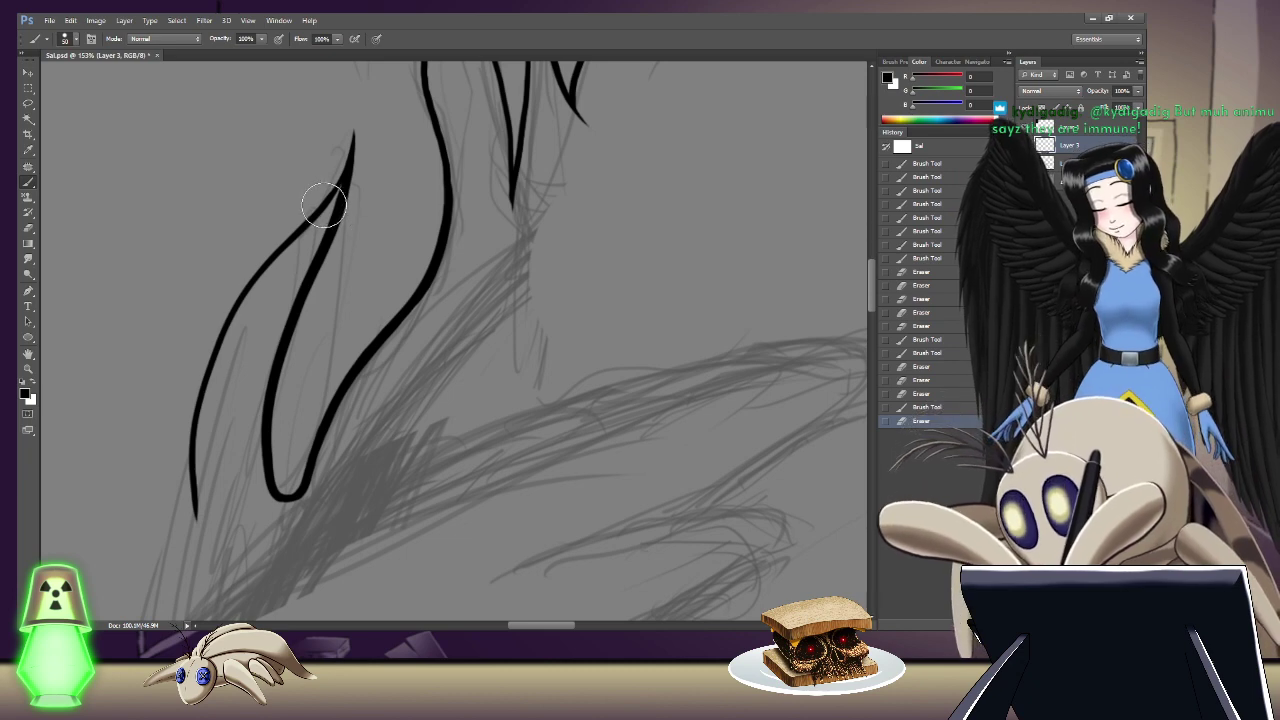
{"action": "key", "text": "b"}
{"action": "mouse_move", "coordinate": [331, 197]}
{"action": "left_mouse_down"}
{"action": "mouse_move", "coordinate": [318, 214]}
{"action": "mouse_move", "coordinate": [346, 160]}
{"action": "left_mouse_up"}
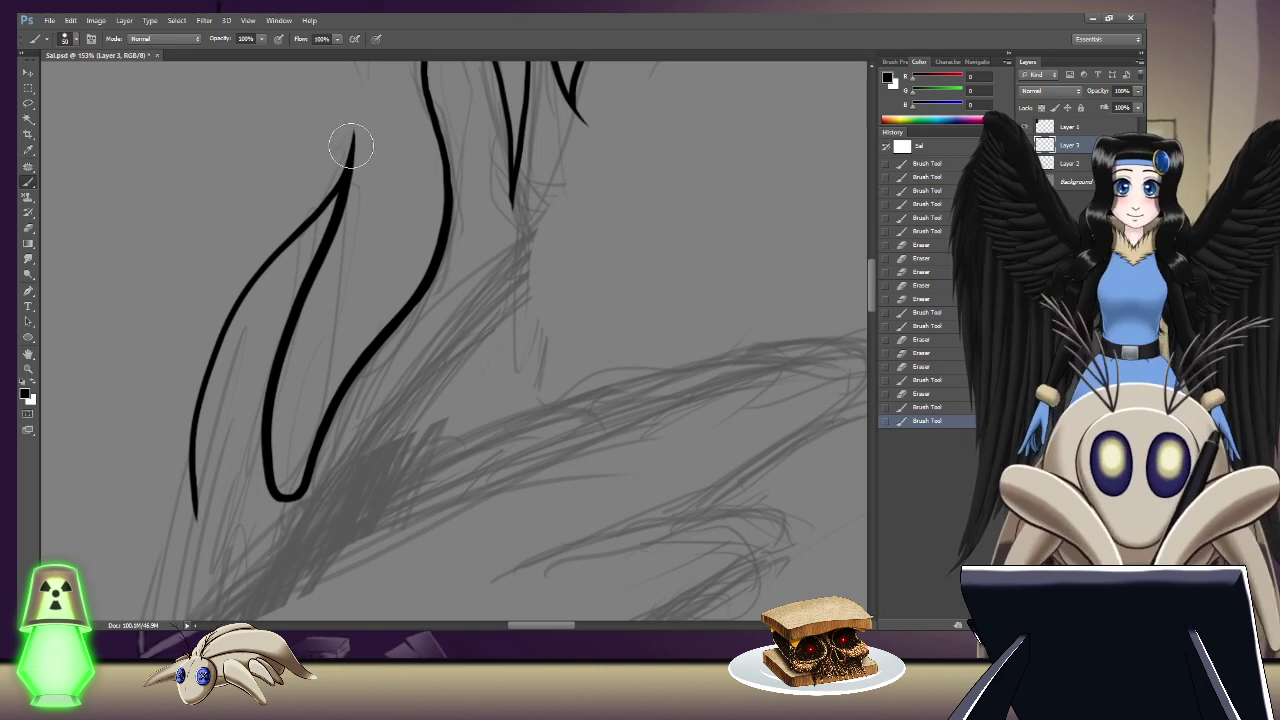
{"action": "left_click_drag", "start_coordinate": [578, 228], "coordinate": [626, 208]}
{"action": "scroll", "coordinate": [626, 208], "scroll_direction": "down", "scroll_amount": 10}
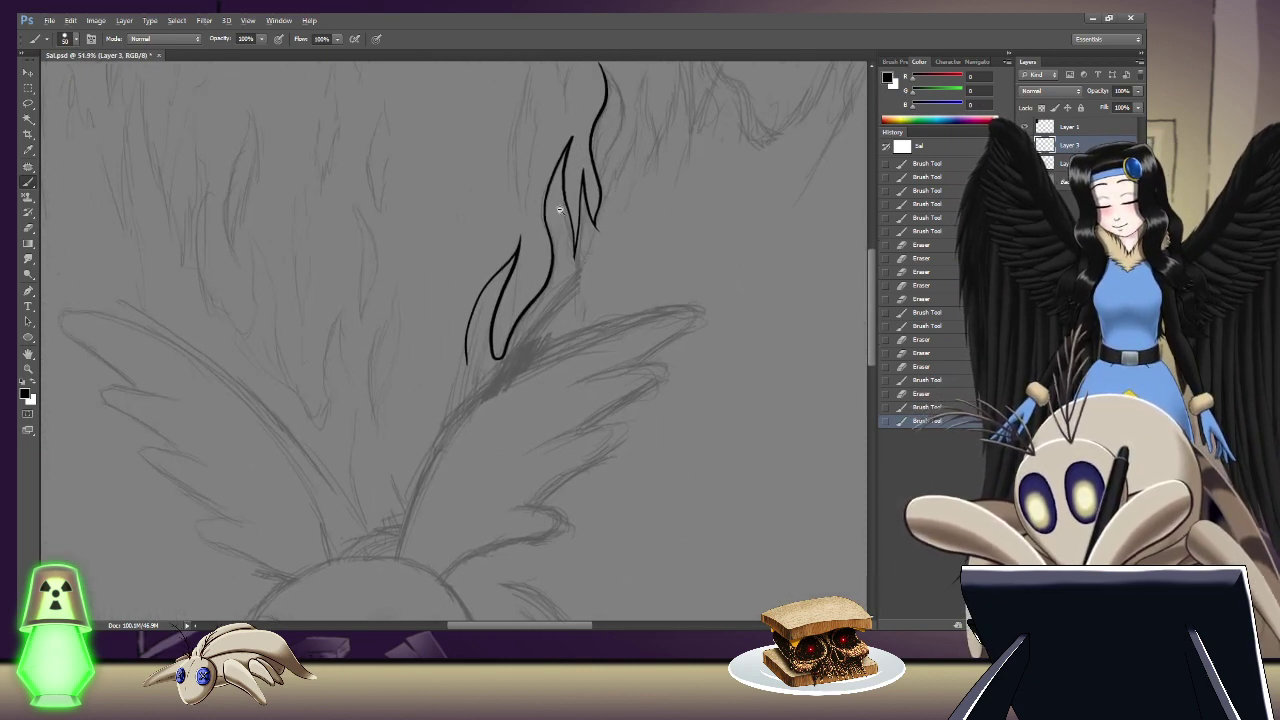
{"action": "scroll", "coordinate": [550, 214], "scroll_direction": "up", "scroll_amount": 5}
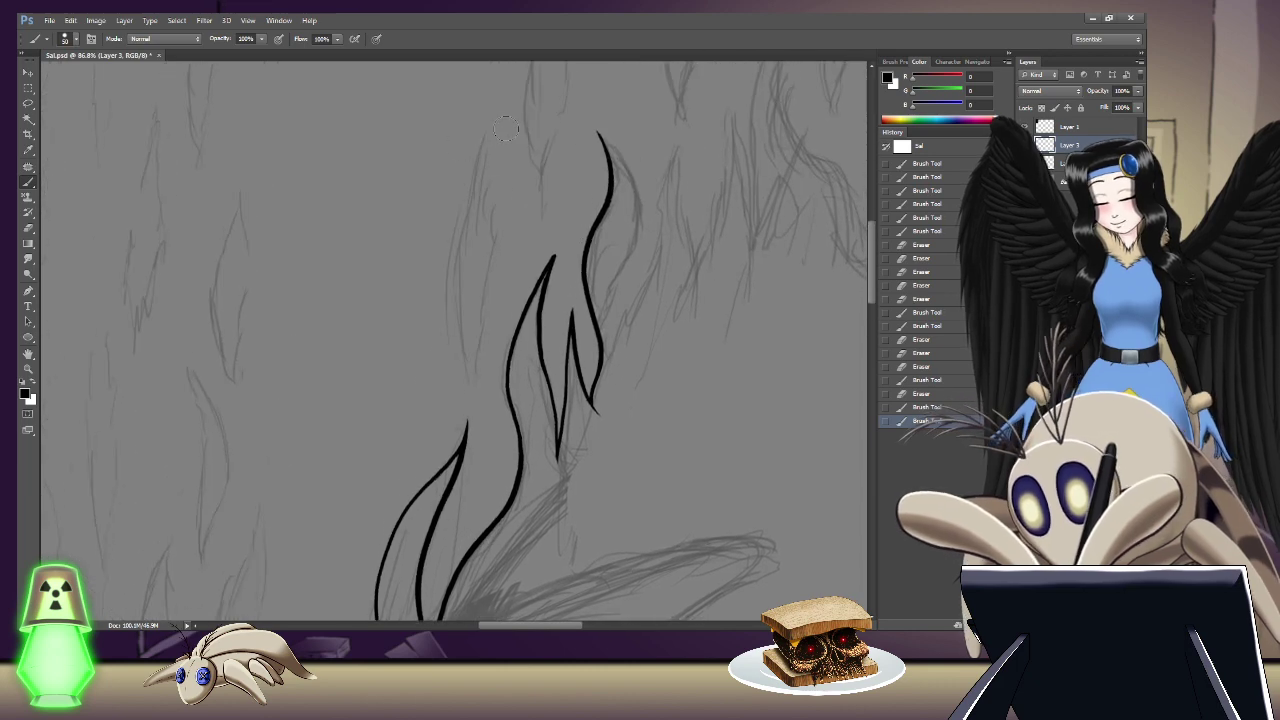
{"action": "left_click_drag", "start_coordinate": [505, 230], "coordinate": [484, 298]}
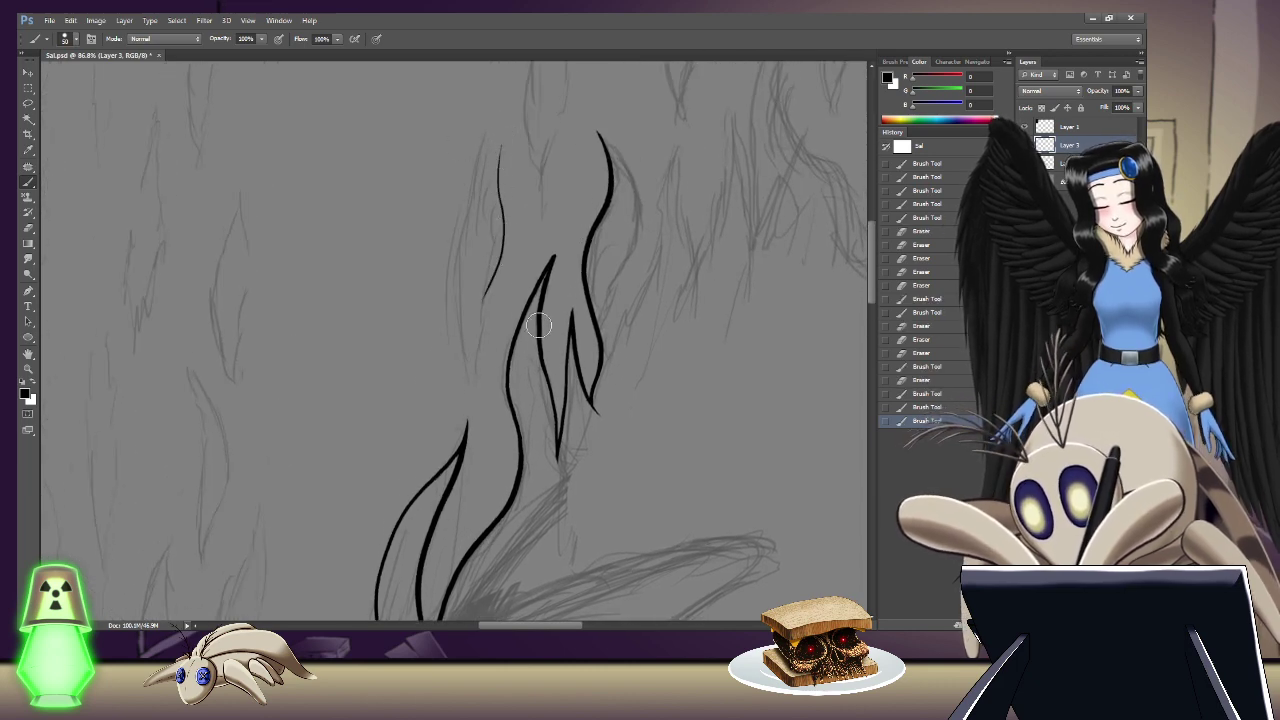
{"action": "key", "text": "ctrl+z"}
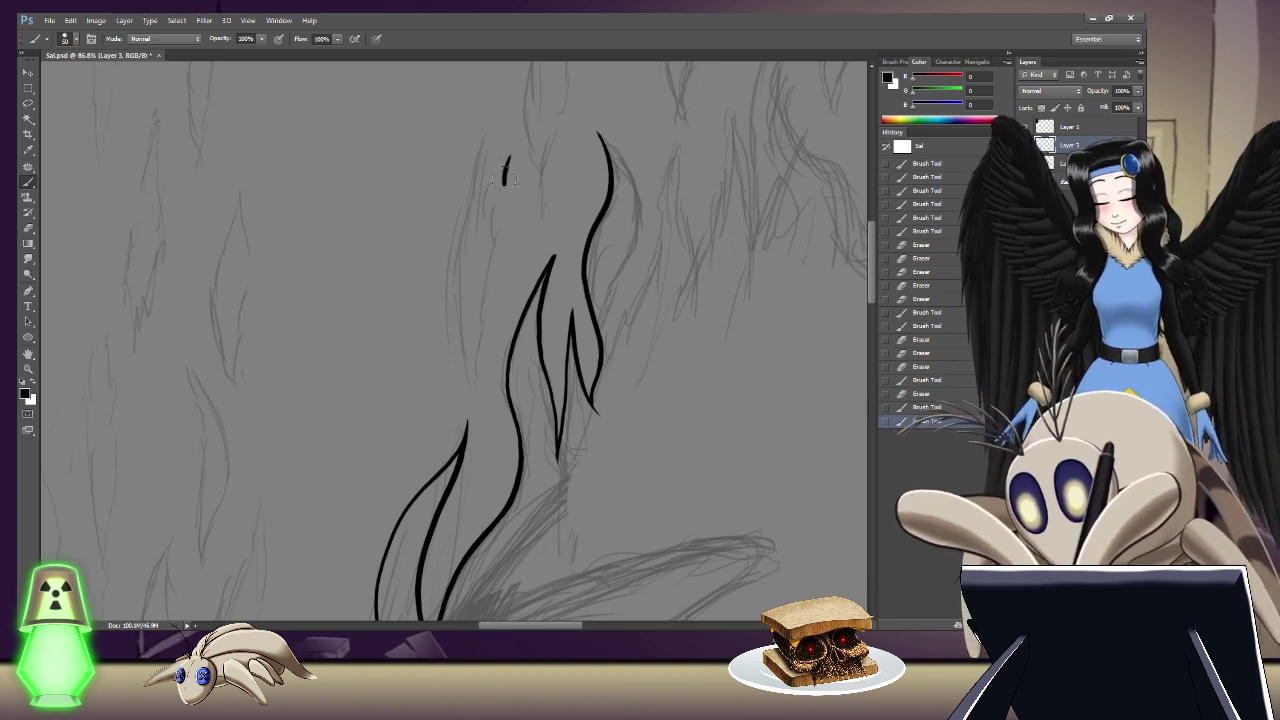
{"action": "left_click_drag", "start_coordinate": [506, 249], "coordinate": [490, 272]}
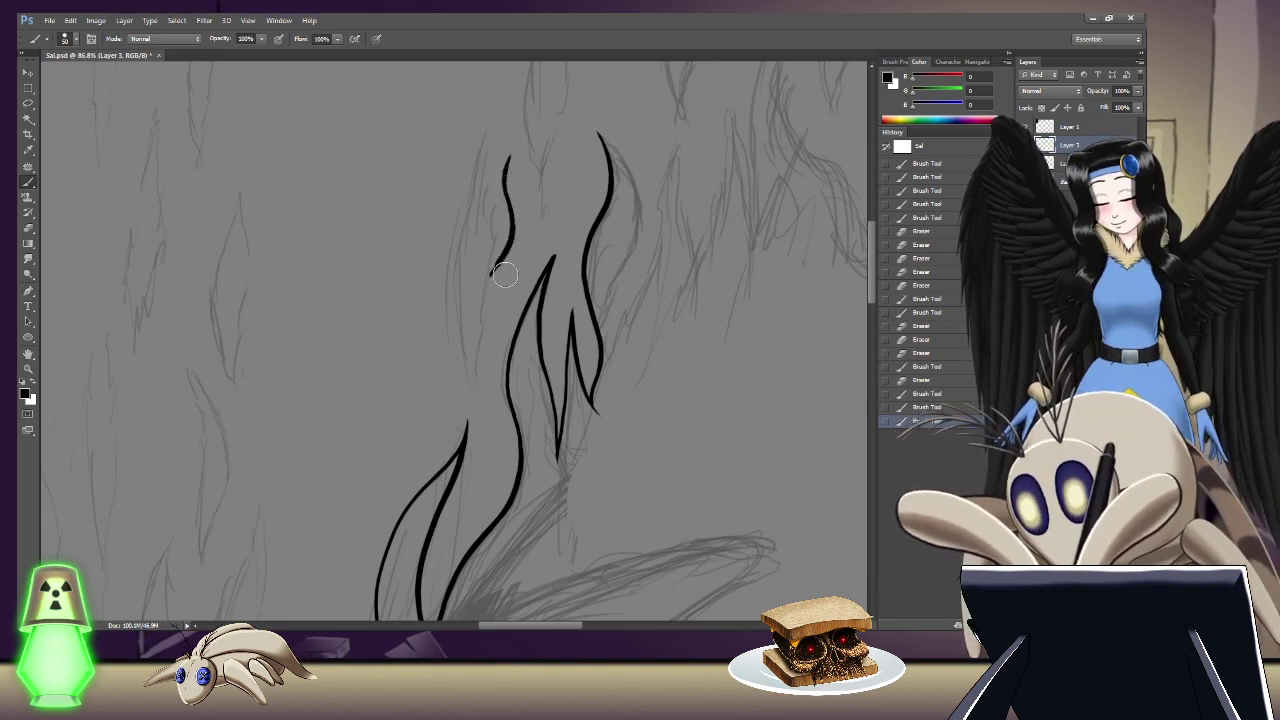
{"action": "scroll", "coordinate": [512, 195], "scroll_direction": "up", "scroll_amount": 5}
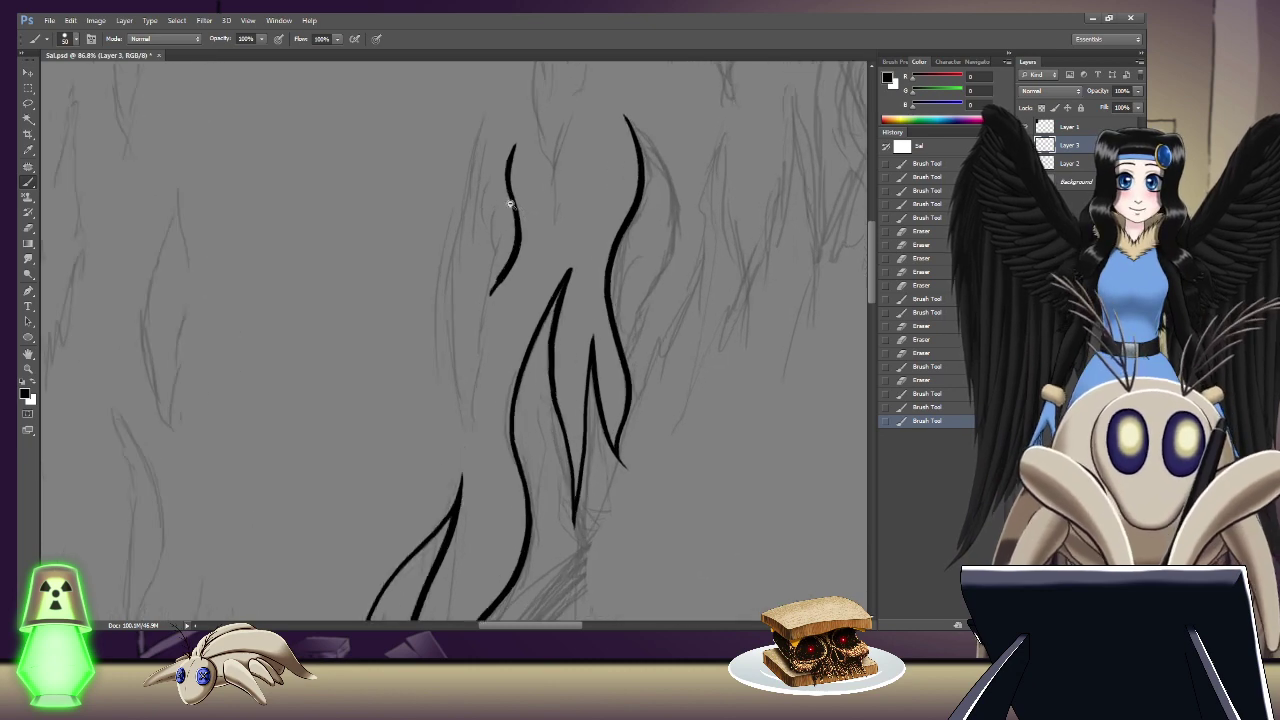
{"action": "key", "text": "ctrl+z"}
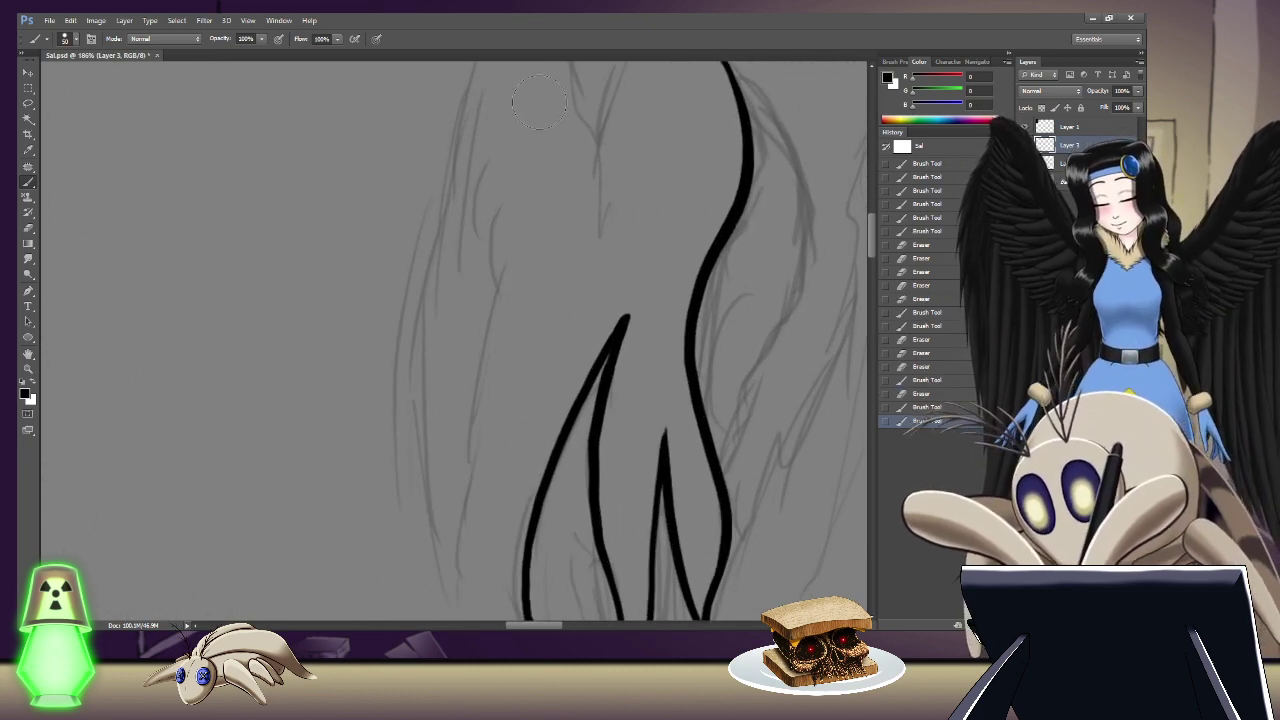
{"action": "mouse_move", "coordinate": [536, 106]}
{"action": "left_mouse_down"}
{"action": "mouse_move", "coordinate": [512, 188]}
{"action": "mouse_move", "coordinate": [522, 262]}
{"action": "mouse_move", "coordinate": [494, 352]}
{"action": "left_mouse_up"}
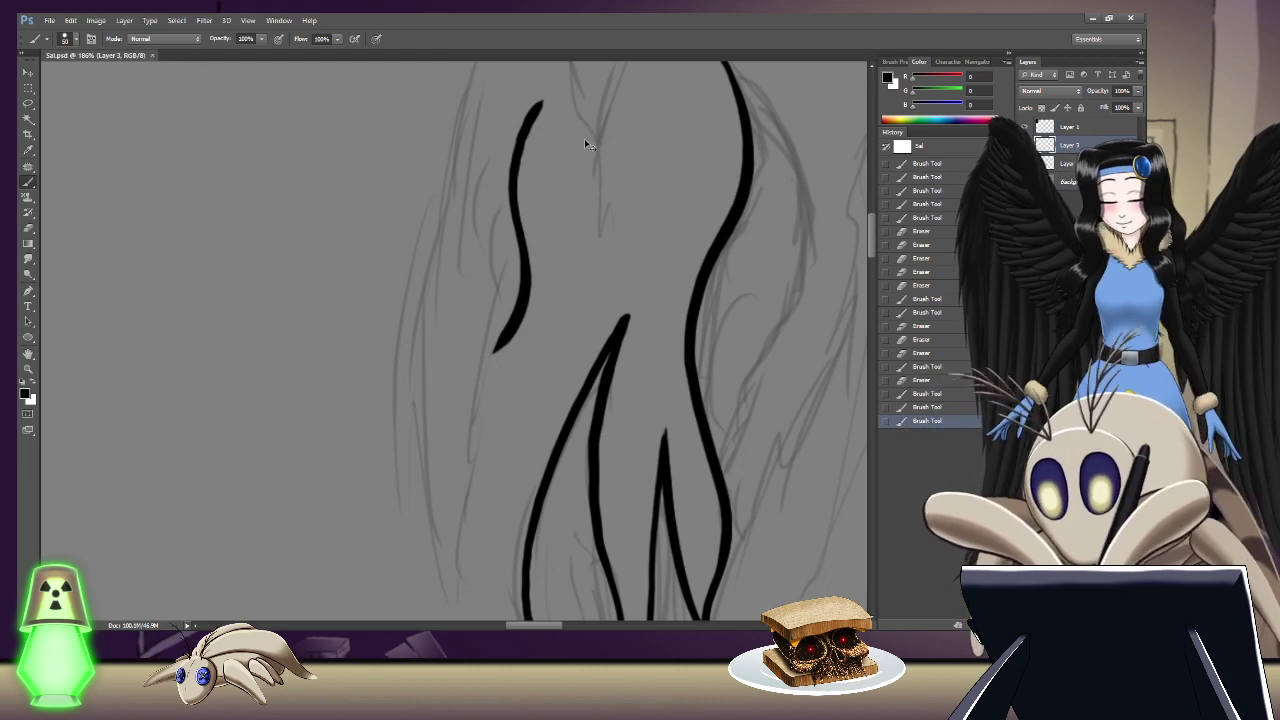
{"action": "key", "text": "ctrl+z"}
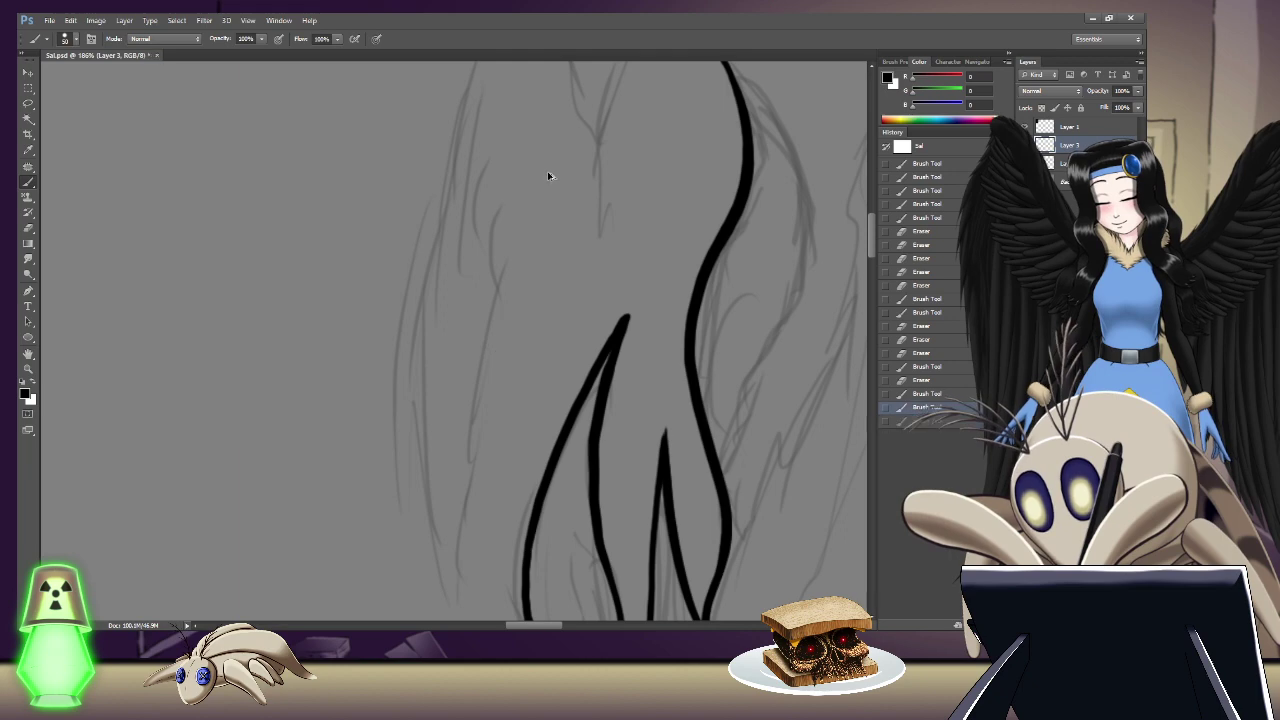
Step: Ink a small detached S-curved flame wisp above the zigzag tongues with two tapered strokes, and erase the rough edges around its outline
{"action": "mouse_move", "coordinate": [538, 108]}
{"action": "left_mouse_down"}
{"action": "mouse_move", "coordinate": [524, 167]}
{"action": "mouse_move", "coordinate": [547, 268]}
{"action": "mouse_move", "coordinate": [497, 348]}
{"action": "left_mouse_up"}
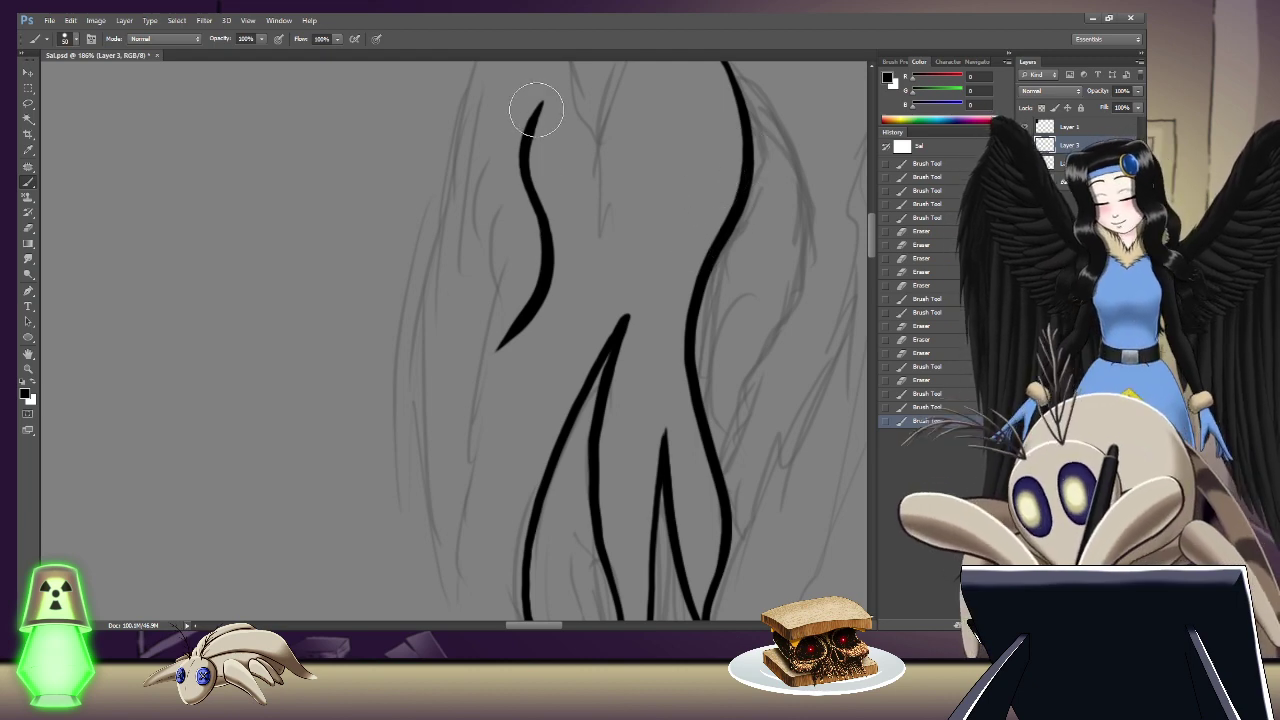
{"action": "mouse_move", "coordinate": [534, 110]}
{"action": "left_mouse_down"}
{"action": "mouse_move", "coordinate": [494, 186]}
{"action": "mouse_move", "coordinate": [510, 265]}
{"action": "mouse_move", "coordinate": [492, 353]}
{"action": "left_mouse_up"}
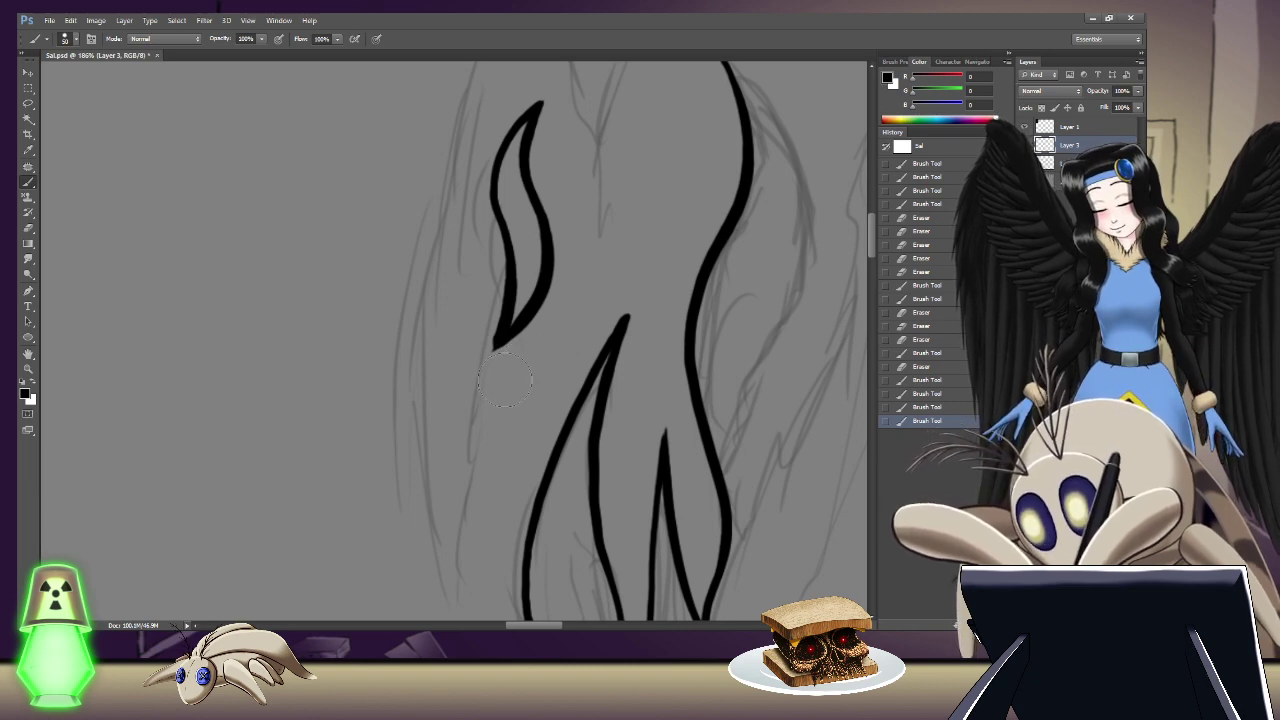
{"action": "key", "text": "e"}
{"action": "left_click_drag", "start_coordinate": [522, 328], "coordinate": [498, 328]}
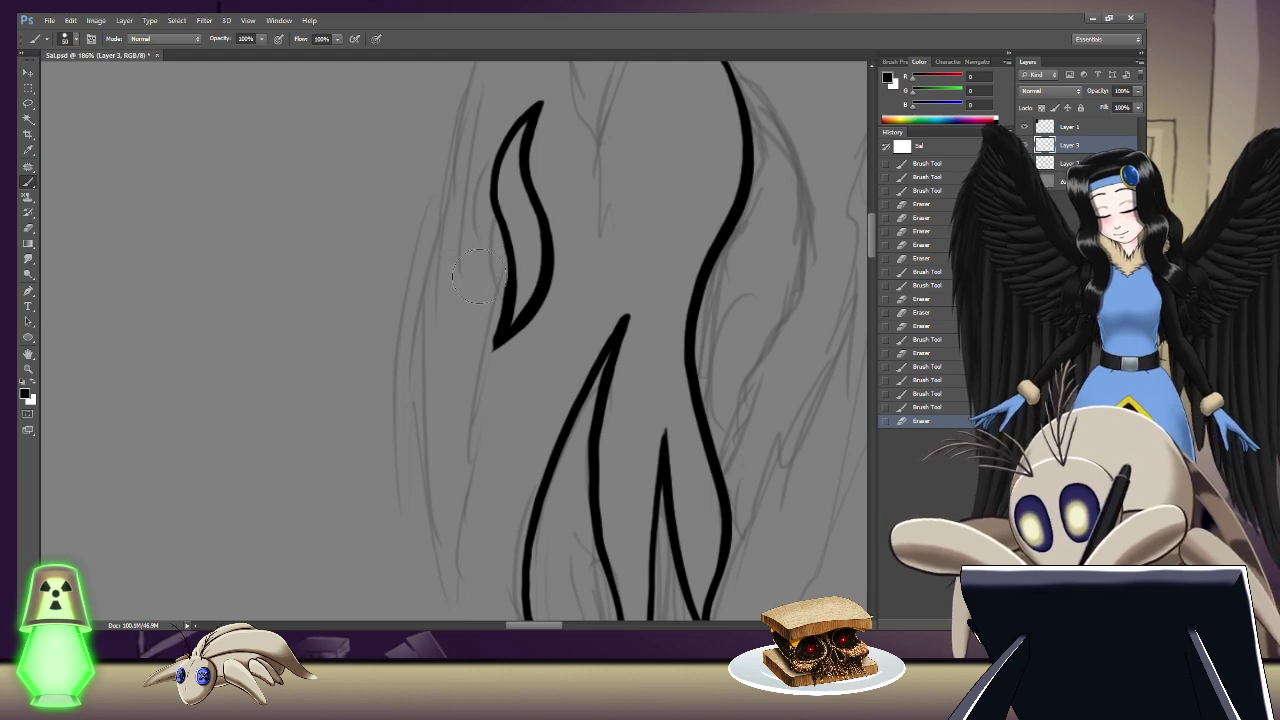
{"action": "left_click_drag", "start_coordinate": [475, 298], "coordinate": [468, 342]}
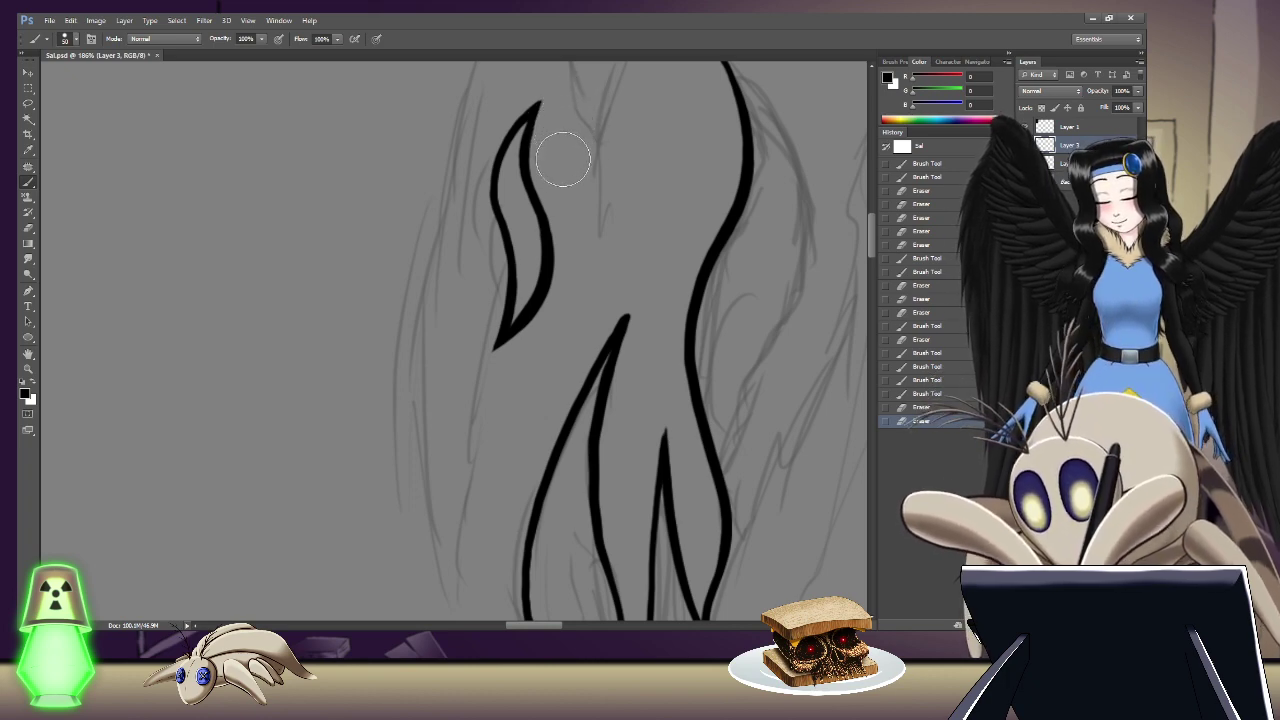
{"action": "mouse_move", "coordinate": [586, 120]}
{"action": "left_mouse_down"}
{"action": "mouse_move", "coordinate": [585, 160]}
{"action": "mouse_move", "coordinate": [618, 118]}
{"action": "left_mouse_up"}
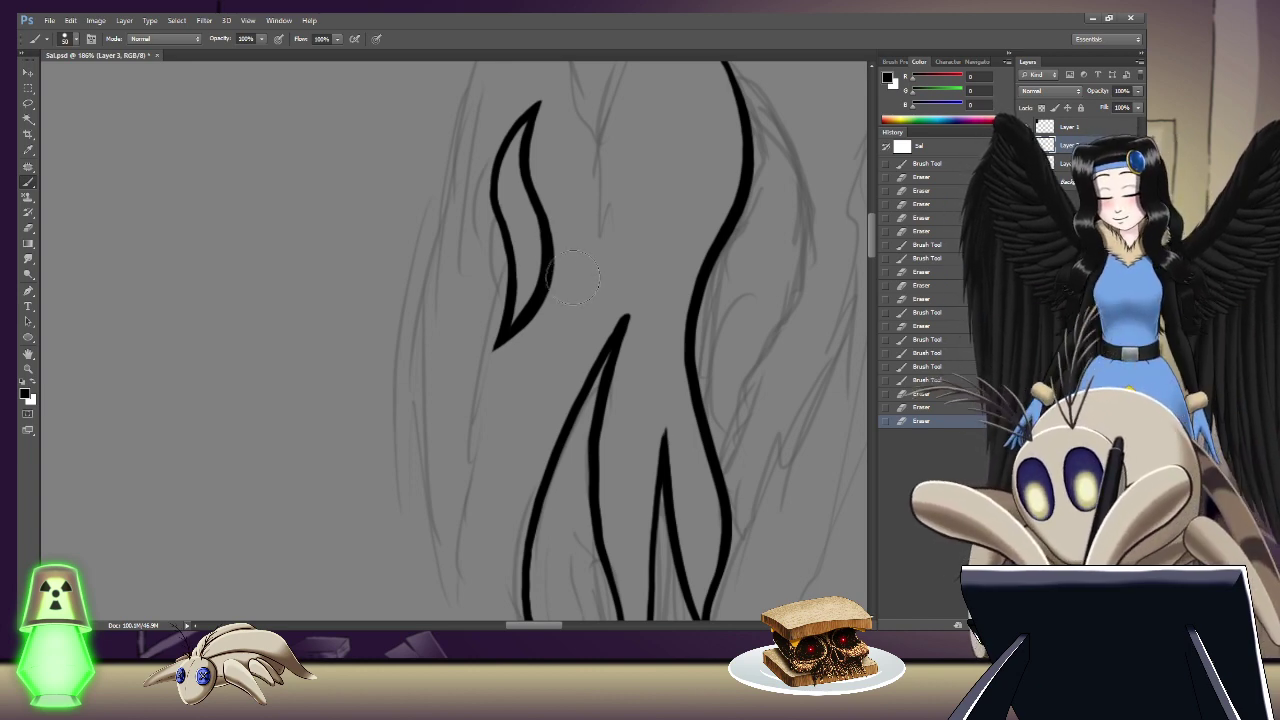
{"action": "left_click_drag", "start_coordinate": [873, 242], "coordinate": [877, 207]}
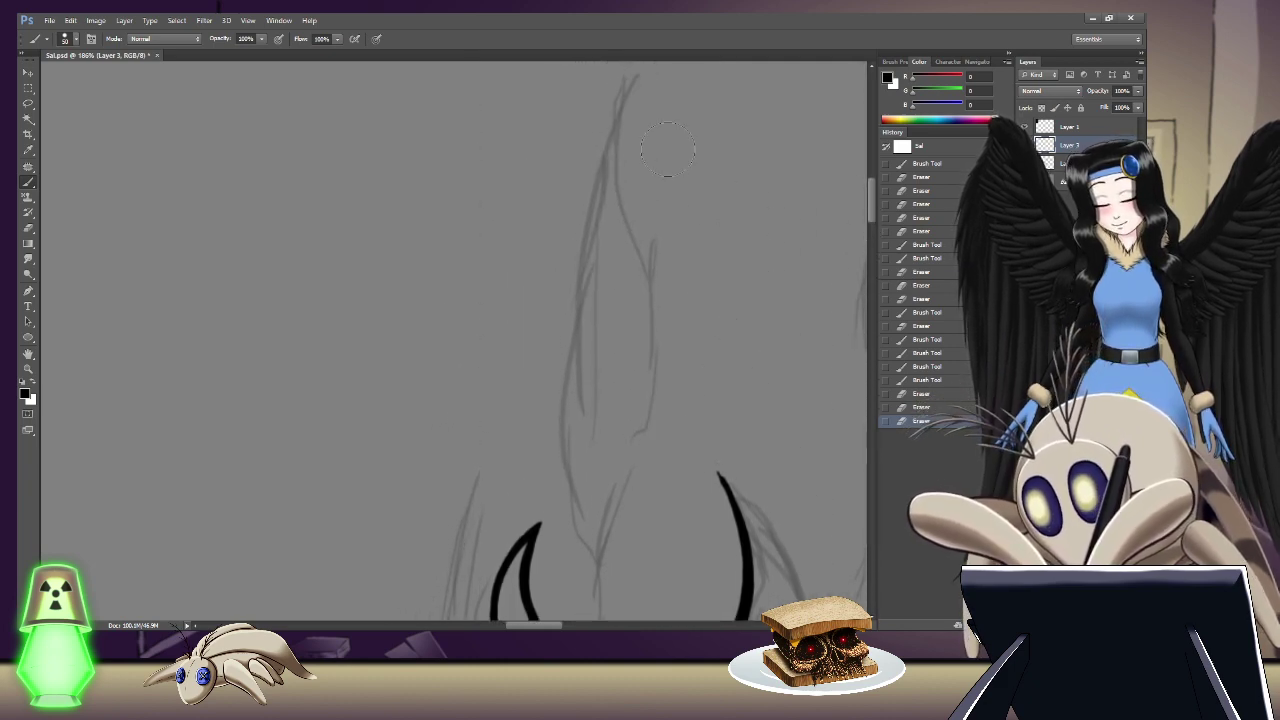
{"action": "mouse_move", "coordinate": [638, 92]}
{"action": "left_mouse_down"}
{"action": "mouse_move", "coordinate": [639, 128]}
{"action": "mouse_move", "coordinate": [684, 246]}
{"action": "mouse_move", "coordinate": [648, 343]}
{"action": "left_mouse_up"}
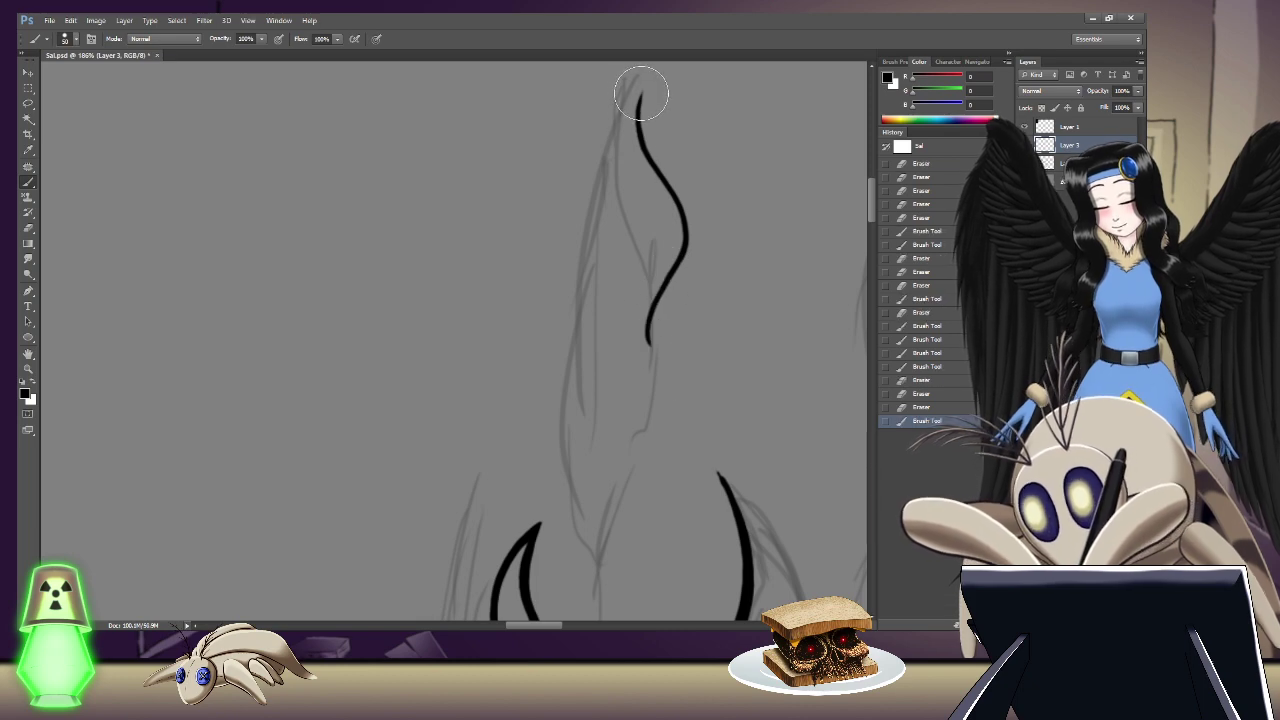
{"action": "mouse_move", "coordinate": [637, 91]}
{"action": "left_mouse_down"}
{"action": "mouse_move", "coordinate": [610, 187]}
{"action": "mouse_move", "coordinate": [648, 343]}
{"action": "left_mouse_up"}
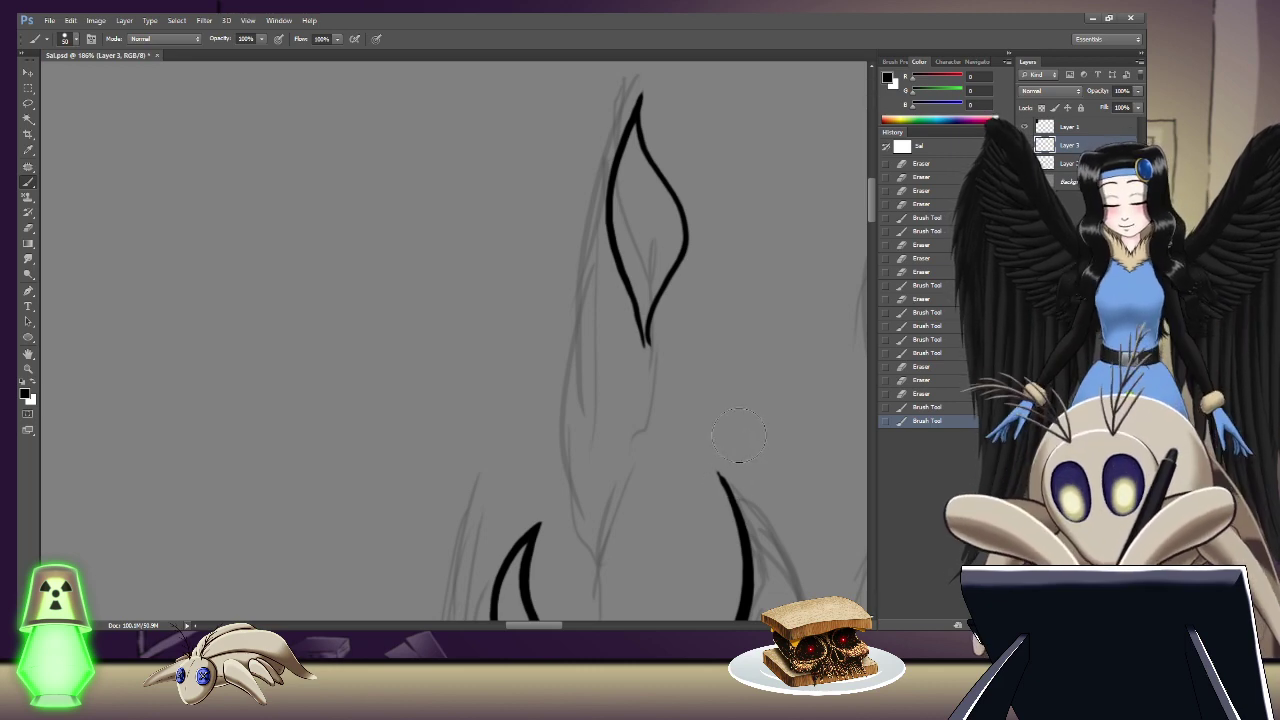
{"action": "key", "text": "ctrl+alt+z"}
{"action": "key", "text": "ctrl+alt+z"}
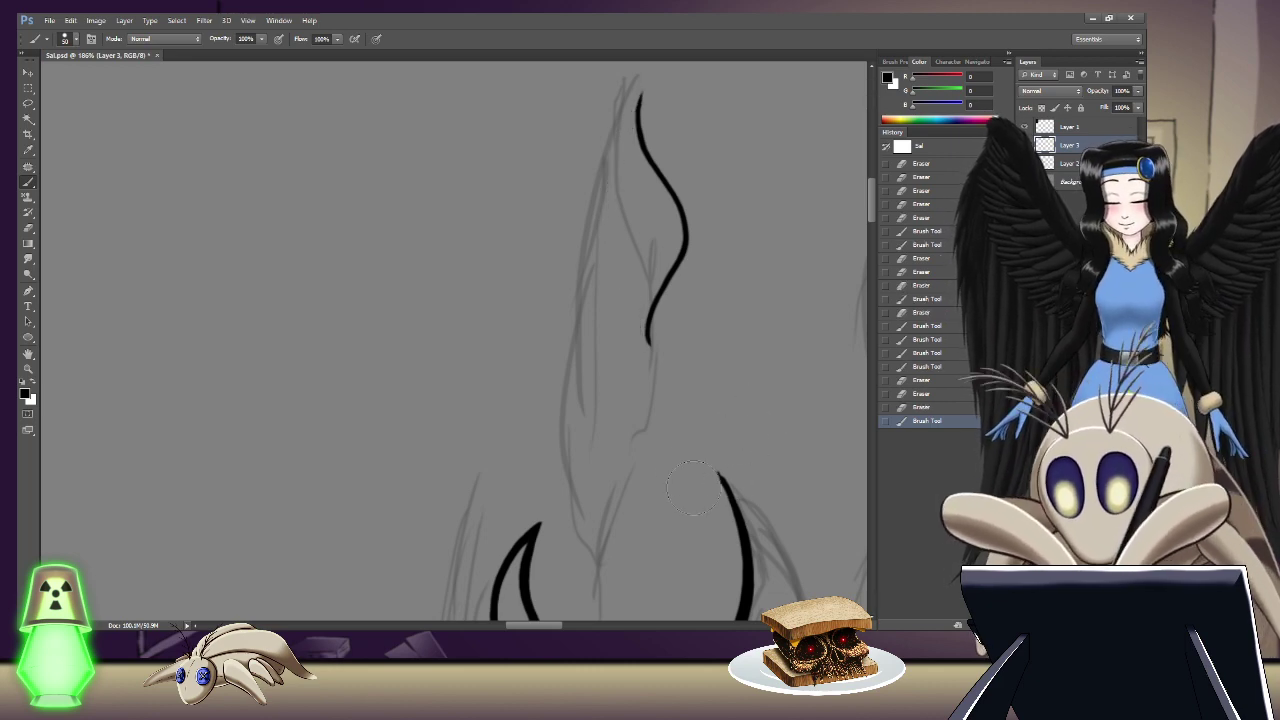
{"action": "key", "text": "ctrl+alt+z"}
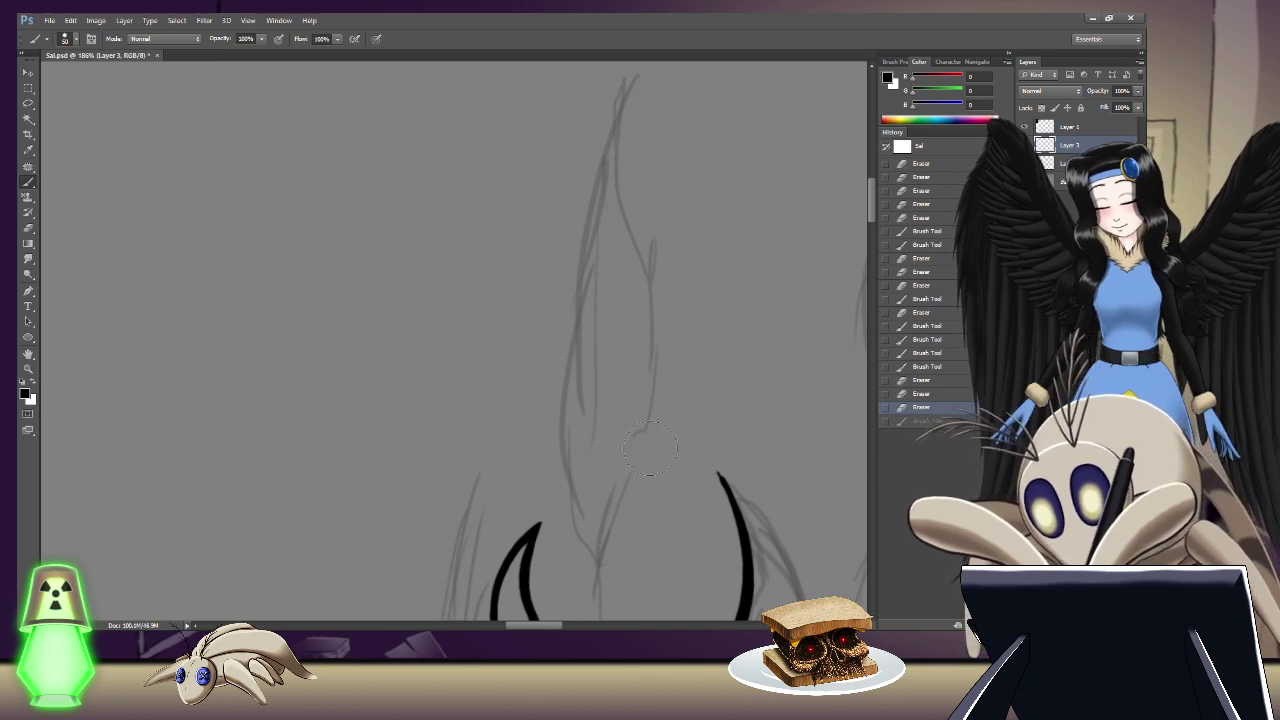
{"action": "mouse_move", "coordinate": [642, 450]}
{"action": "left_mouse_down"}
{"action": "mouse_move", "coordinate": [690, 250]}
{"action": "mouse_move", "coordinate": [622, 143]}
{"action": "left_mouse_up"}
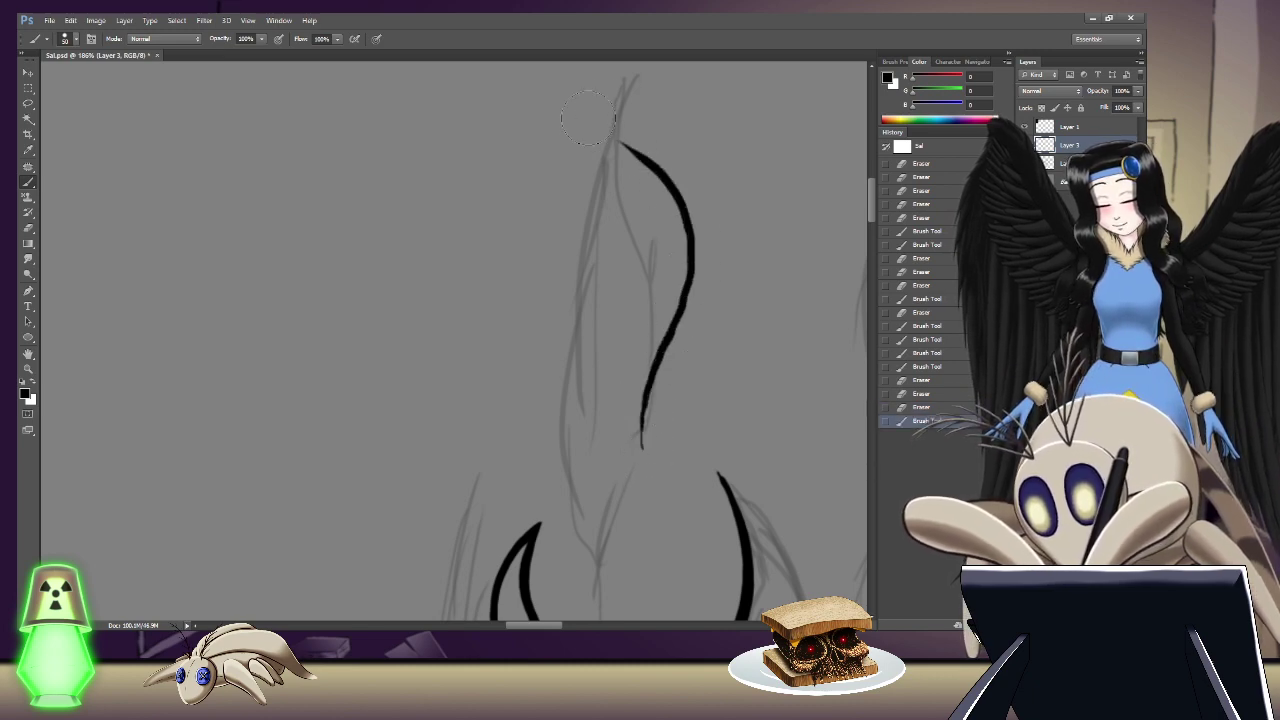
{"action": "key", "text": "ctrl+alt+z"}
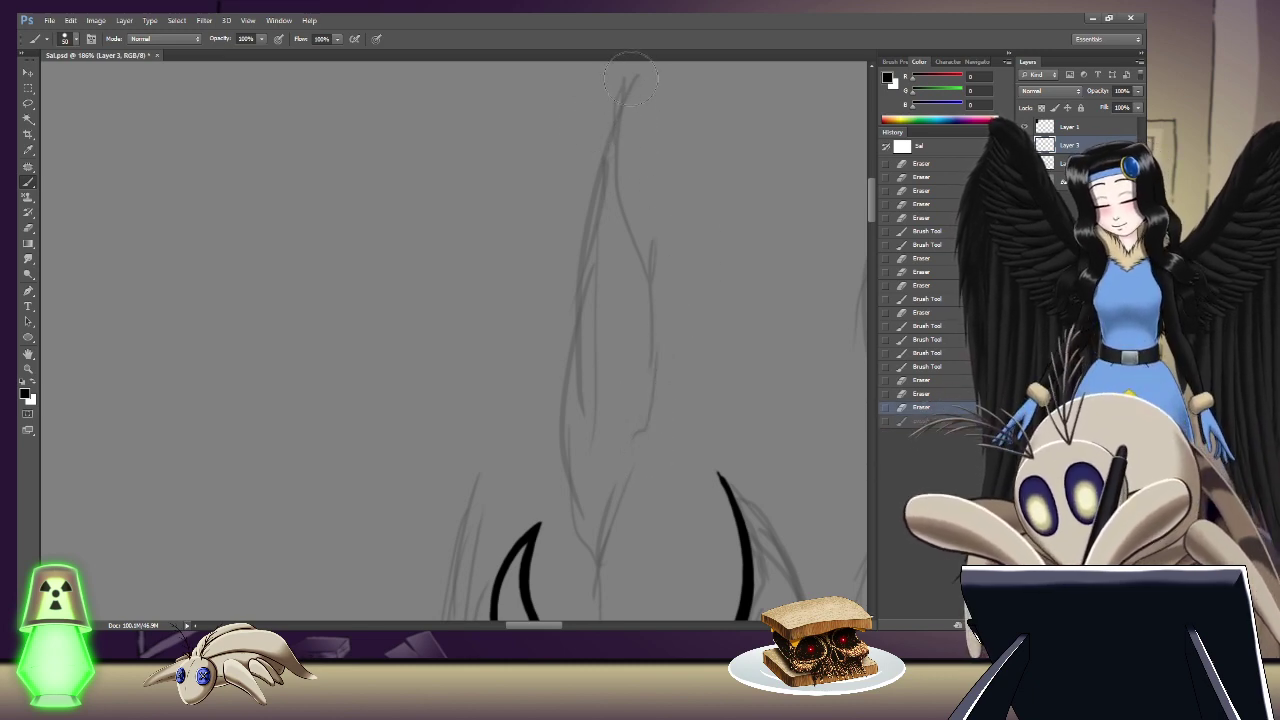
{"action": "mouse_move", "coordinate": [628, 80]}
{"action": "left_mouse_down"}
{"action": "mouse_move", "coordinate": [626, 139]}
{"action": "mouse_move", "coordinate": [675, 248]}
{"action": "mouse_move", "coordinate": [620, 423]}
{"action": "left_mouse_up"}
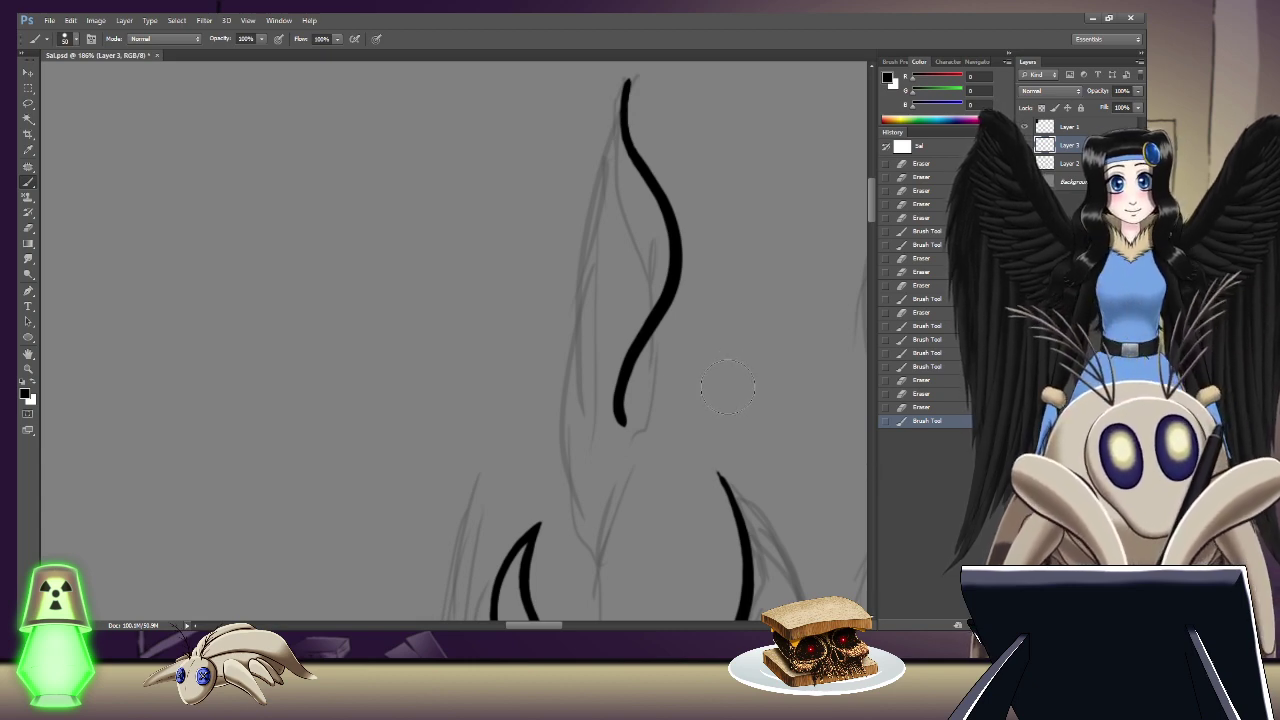
{"action": "key", "text": "ctrl+z"}
Step: Ink a tall leaf-shaped flame wisp over the sketch above the tongues with two curved strokes, and erase rough edges around its upper tip
{"action": "mouse_move", "coordinate": [633, 78]}
{"action": "left_mouse_down"}
{"action": "mouse_move", "coordinate": [580, 188]}
{"action": "mouse_move", "coordinate": [615, 375]}
{"action": "mouse_move", "coordinate": [648, 438]}
{"action": "left_mouse_up"}
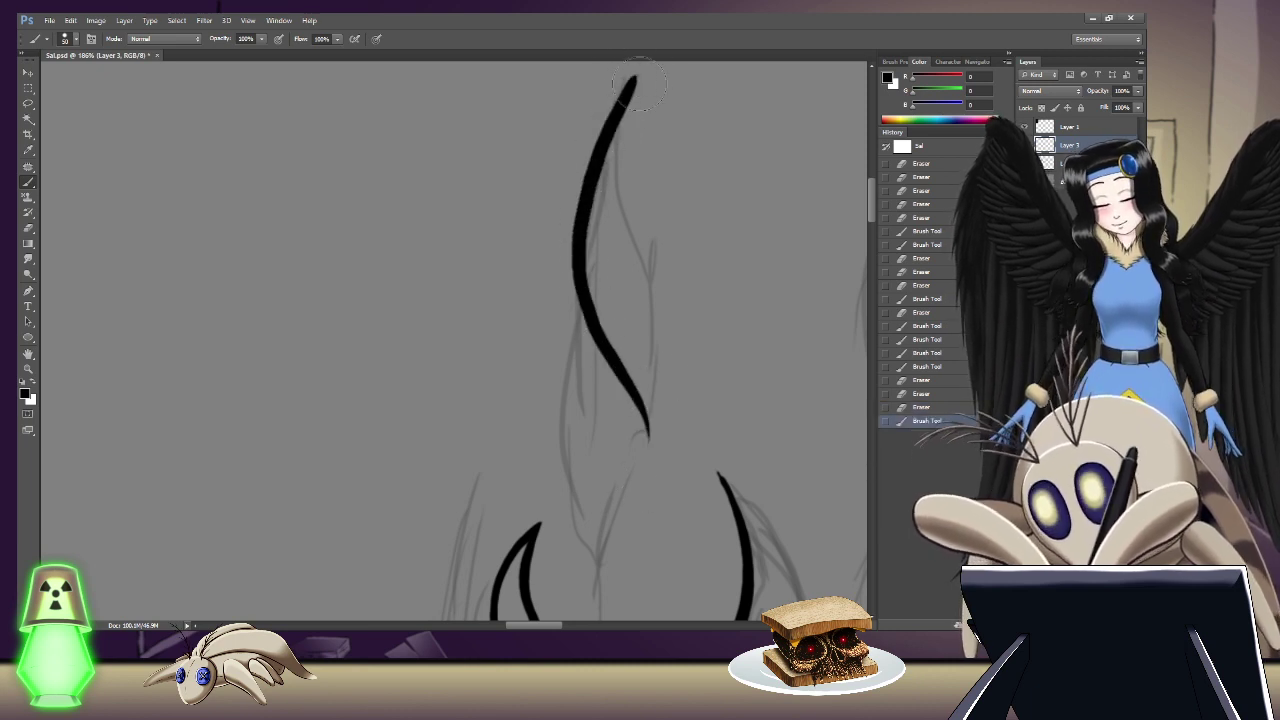
{"action": "mouse_move", "coordinate": [634, 69]}
{"action": "left_mouse_down"}
{"action": "mouse_move", "coordinate": [674, 277]}
{"action": "mouse_move", "coordinate": [648, 436]}
{"action": "left_mouse_up"}
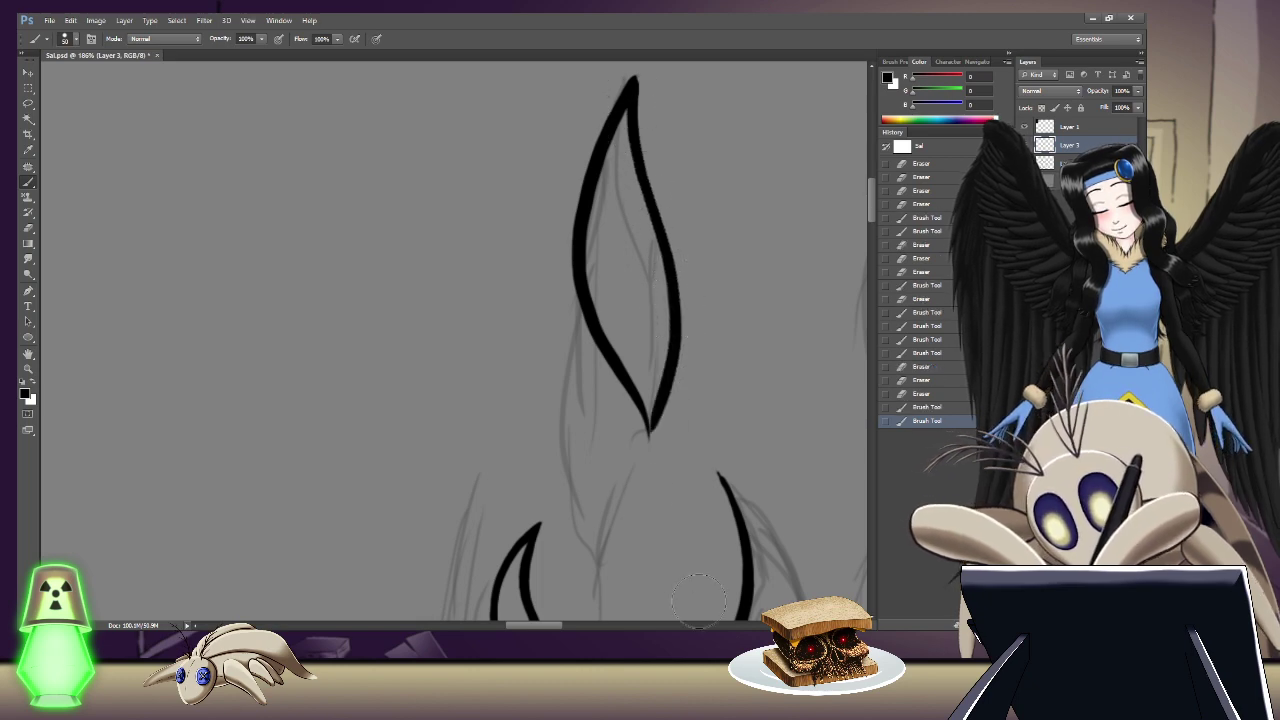
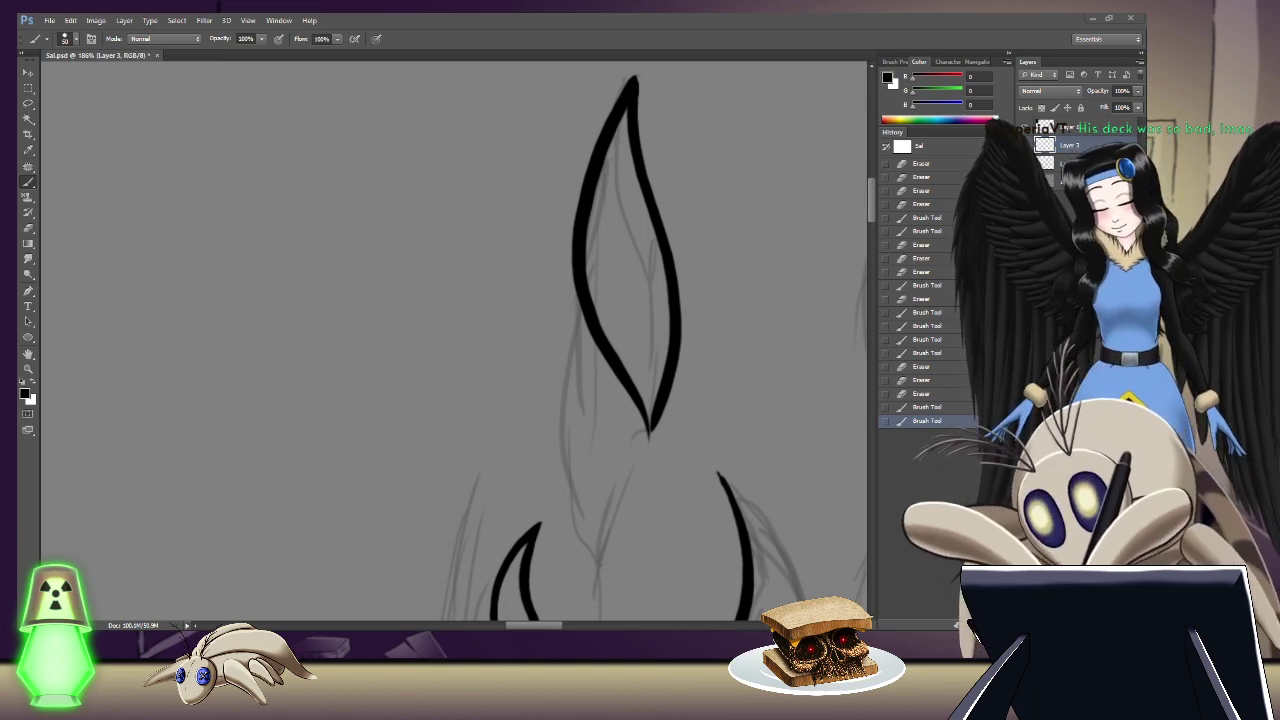
{"action": "left_click_drag", "start_coordinate": [873, 197], "coordinate": [873, 177]}
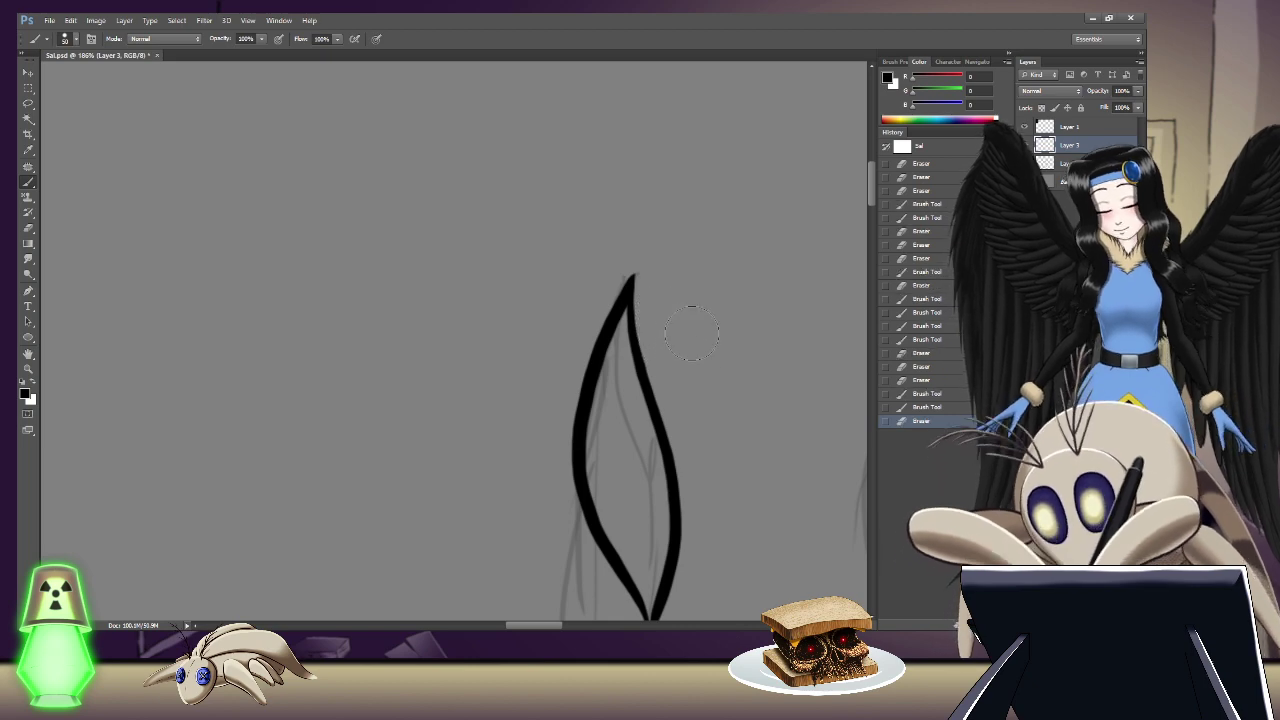
{"action": "left_click_drag", "start_coordinate": [714, 334], "coordinate": [688, 318]}
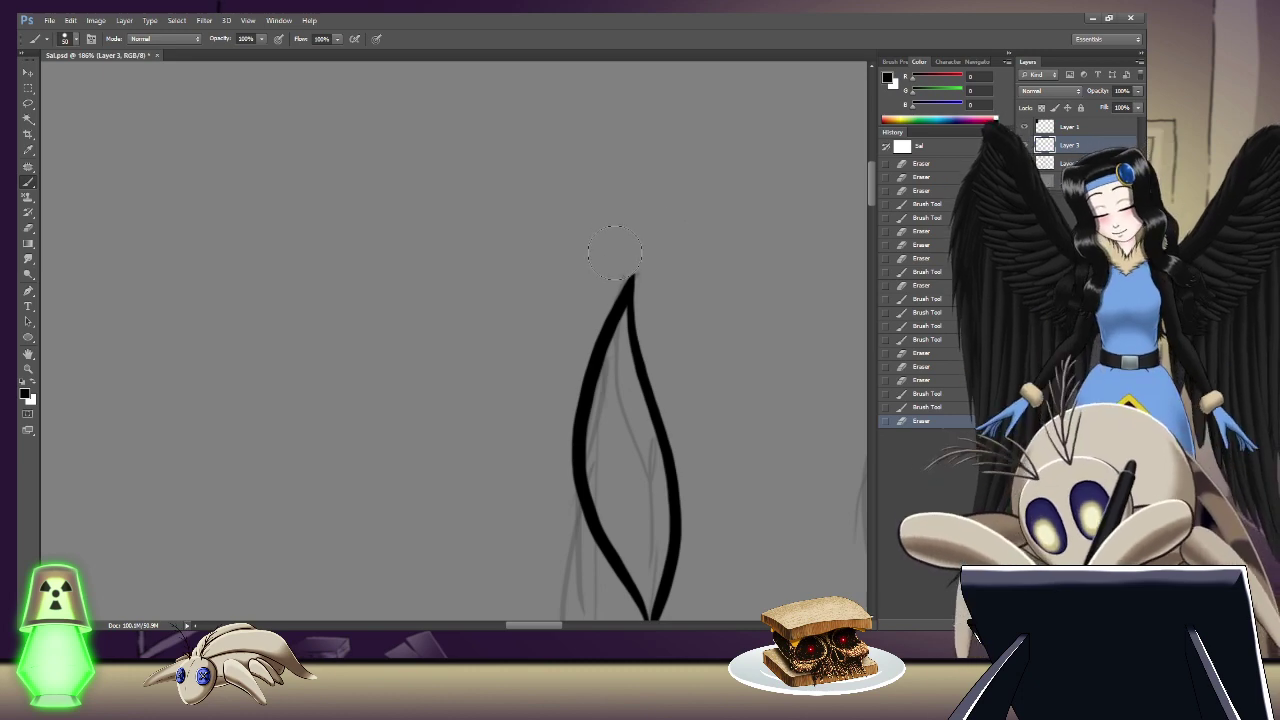
{"action": "left_click_drag", "start_coordinate": [592, 283], "coordinate": [598, 272]}
{"action": "left_click", "coordinate": [598, 278]}
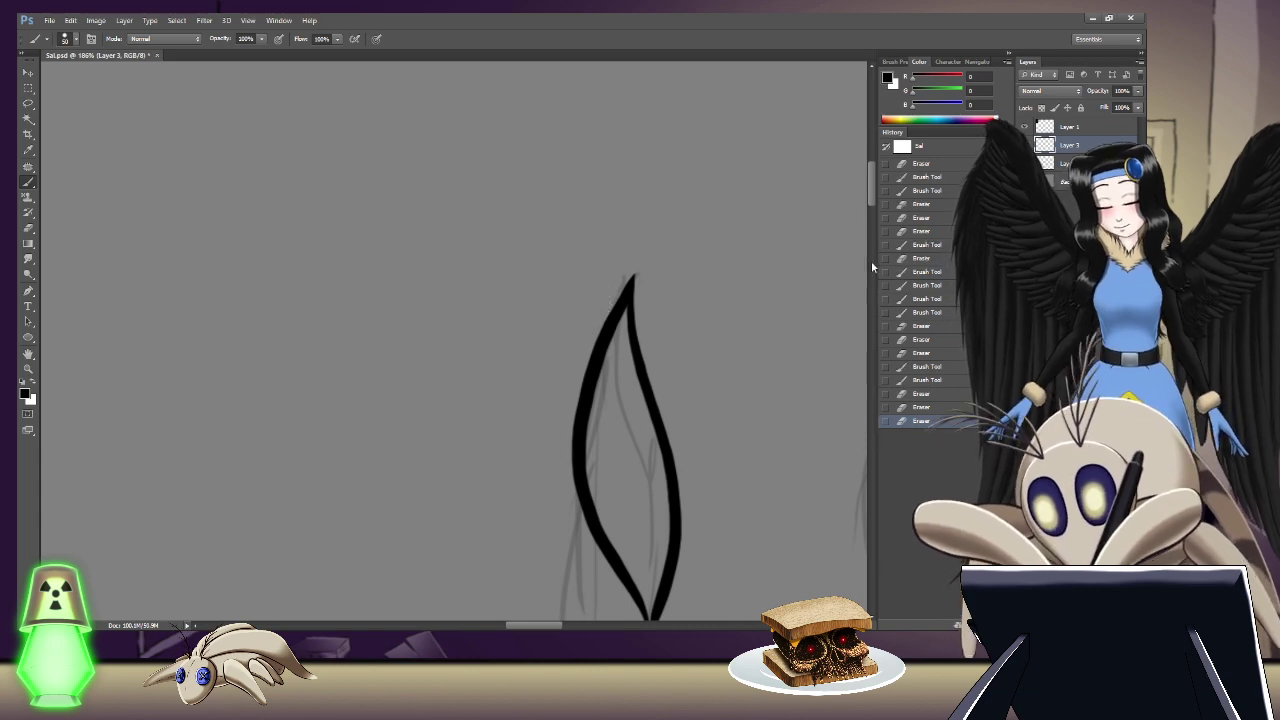
Step: Extend and thicken the join at the wisp's lower tip with short brush strokes, and erase the excess ink beside it
{"action": "left_click_drag", "start_coordinate": [871, 182], "coordinate": [863, 208]}
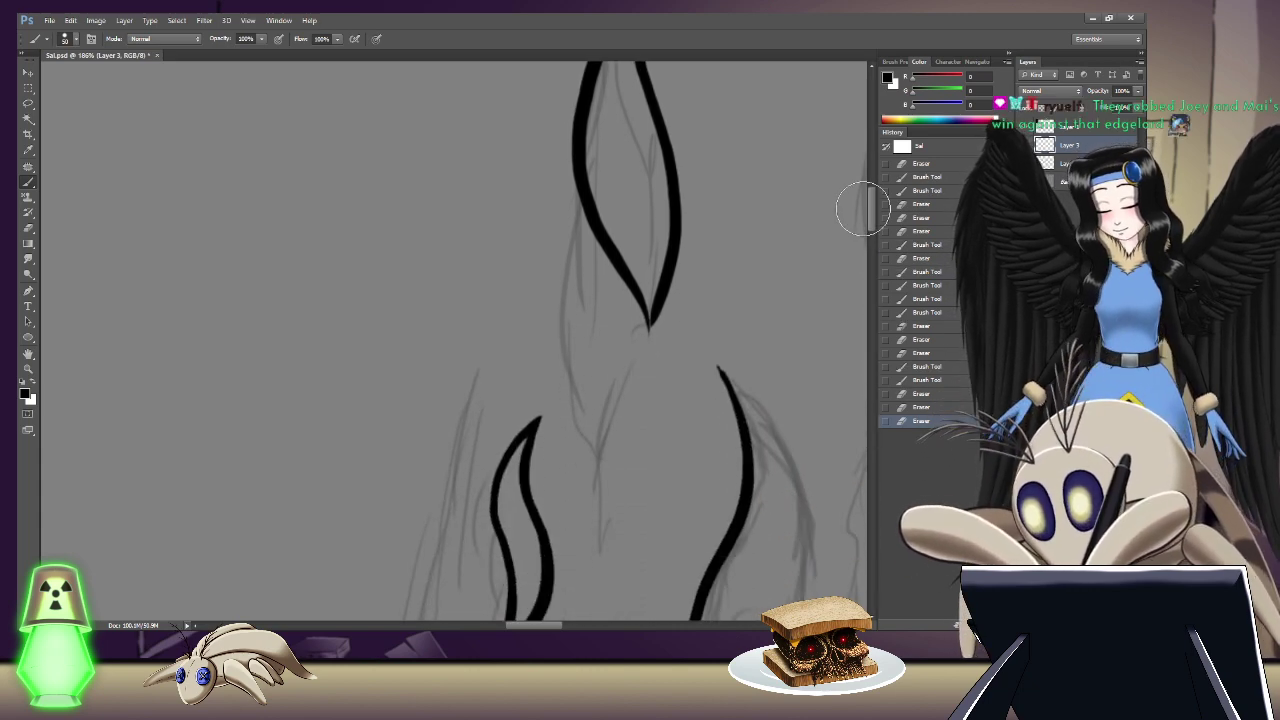
{"action": "mouse_move", "coordinate": [636, 288]}
{"action": "left_mouse_down"}
{"action": "mouse_move", "coordinate": [638, 318]}
{"action": "mouse_move", "coordinate": [648, 292]}
{"action": "left_mouse_up"}
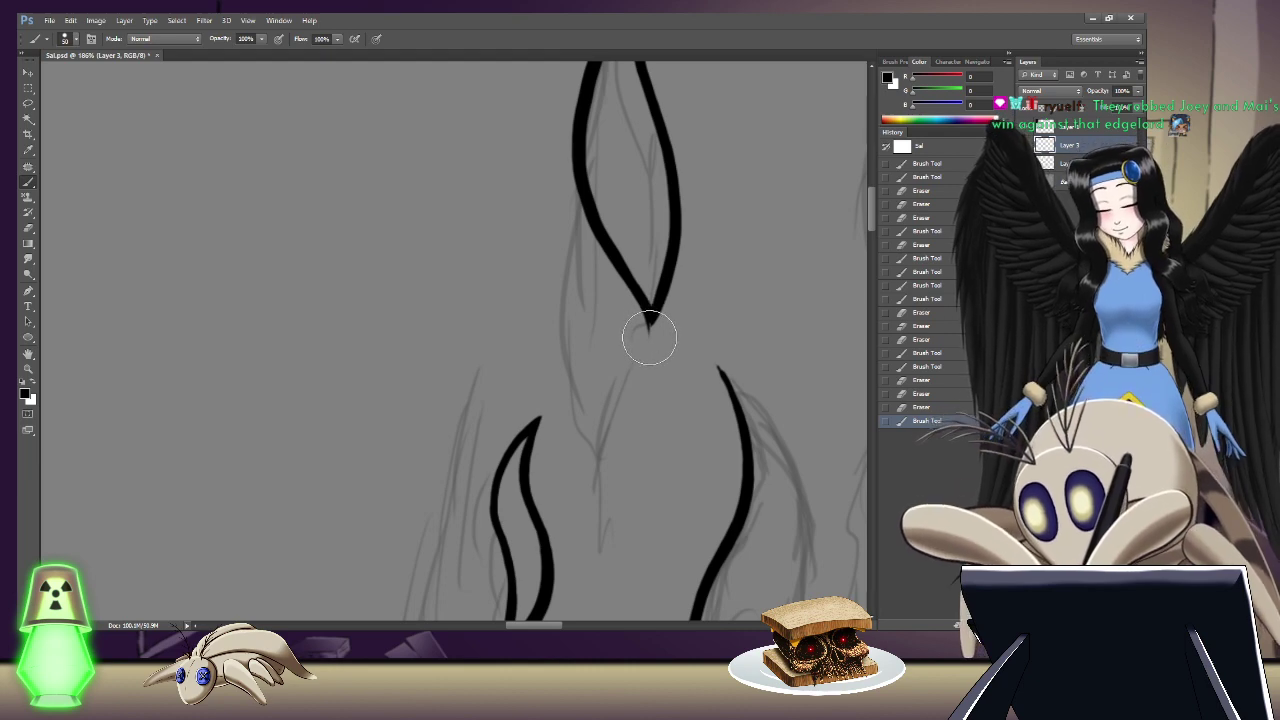
{"action": "left_click_drag", "start_coordinate": [648, 313], "coordinate": [648, 340]}
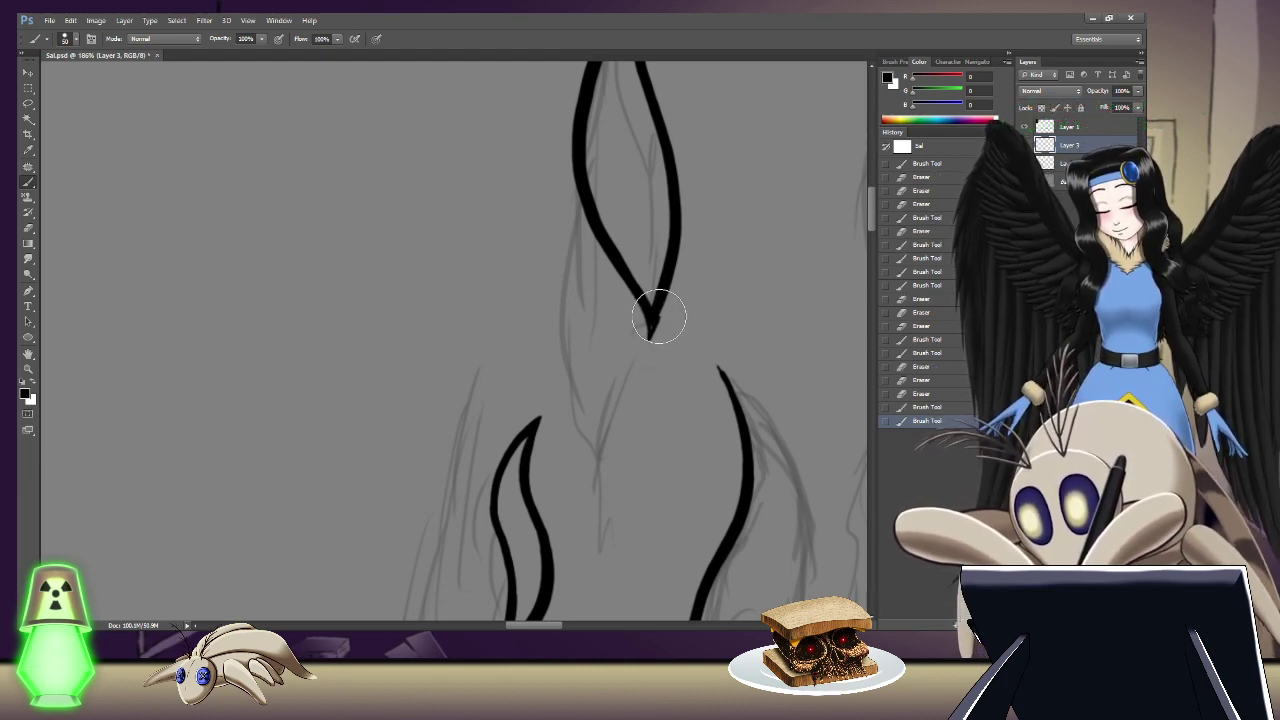
{"action": "mouse_move", "coordinate": [670, 275]}
{"action": "left_mouse_down"}
{"action": "mouse_move", "coordinate": [651, 333]}
{"action": "mouse_move", "coordinate": [666, 303]}
{"action": "left_mouse_up"}
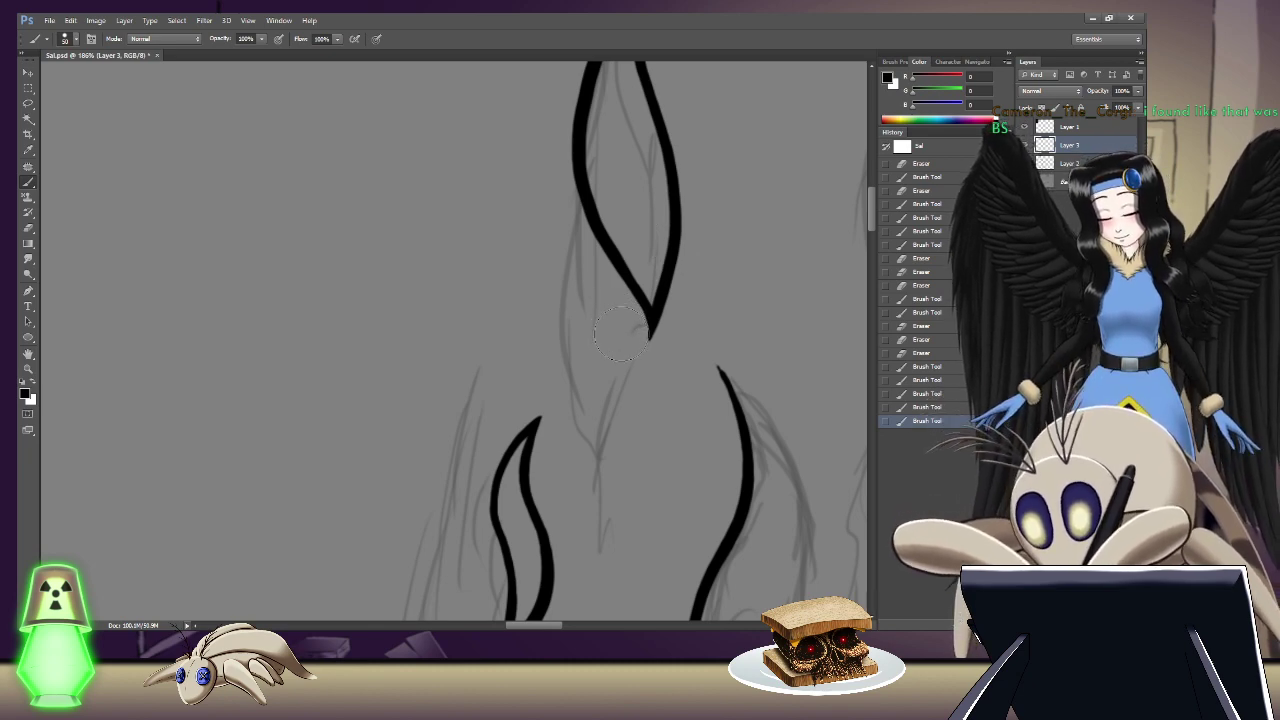
{"action": "left_click_drag", "start_coordinate": [634, 318], "coordinate": [642, 292]}
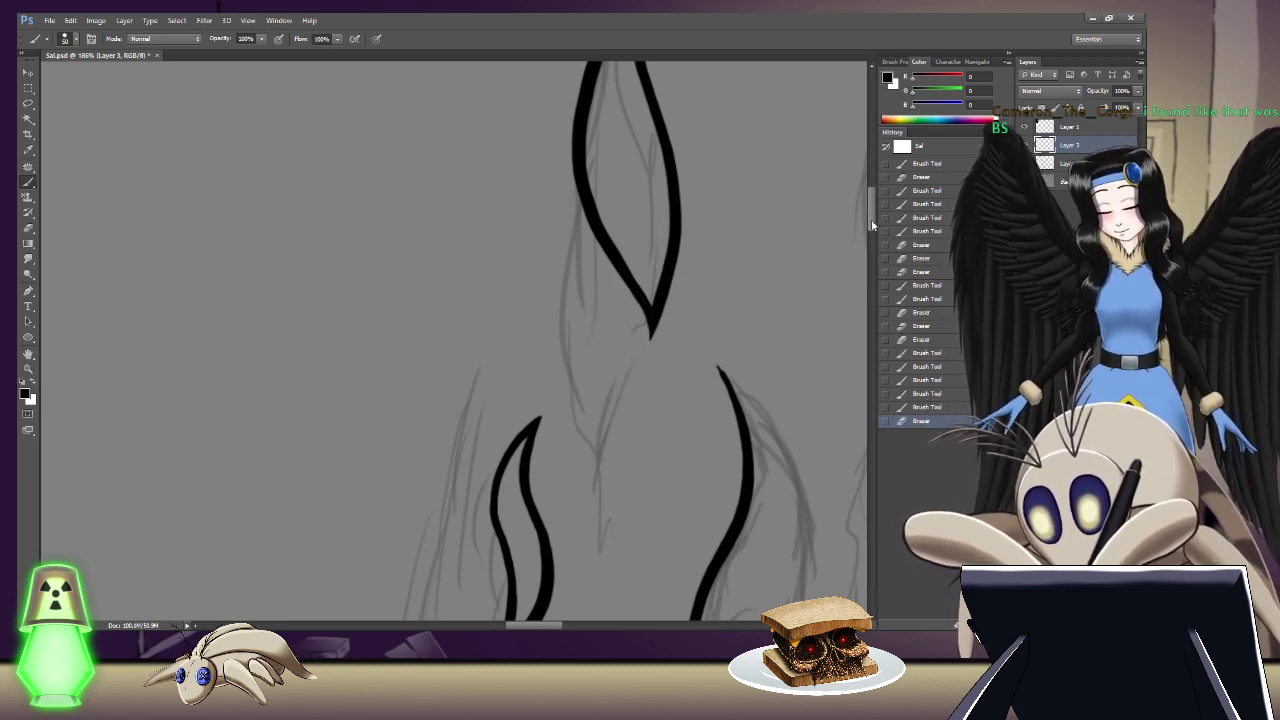
Step: Trim the upper tip and outer left edge of the tall wisp with the eraser to sharpen its point
{"action": "scroll", "coordinate": [872, 225], "scroll_direction": "up", "scroll_amount": 3}
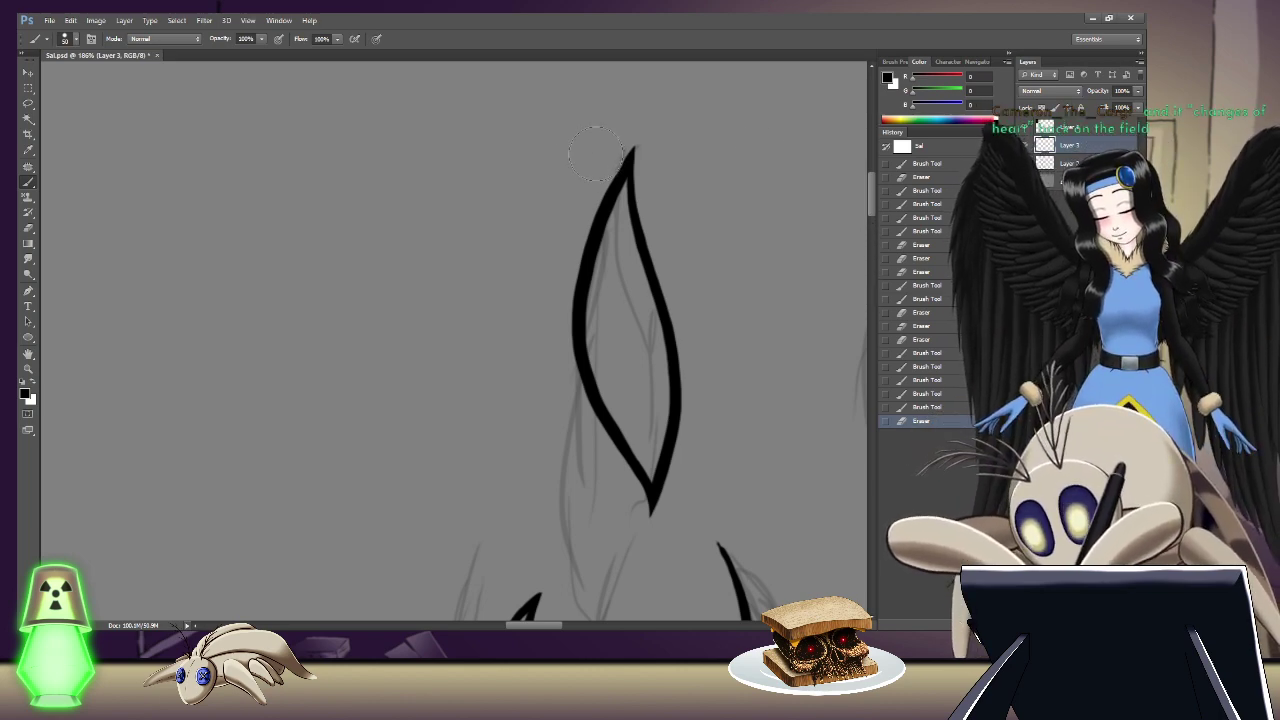
{"action": "left_click_drag", "start_coordinate": [608, 133], "coordinate": [580, 178]}
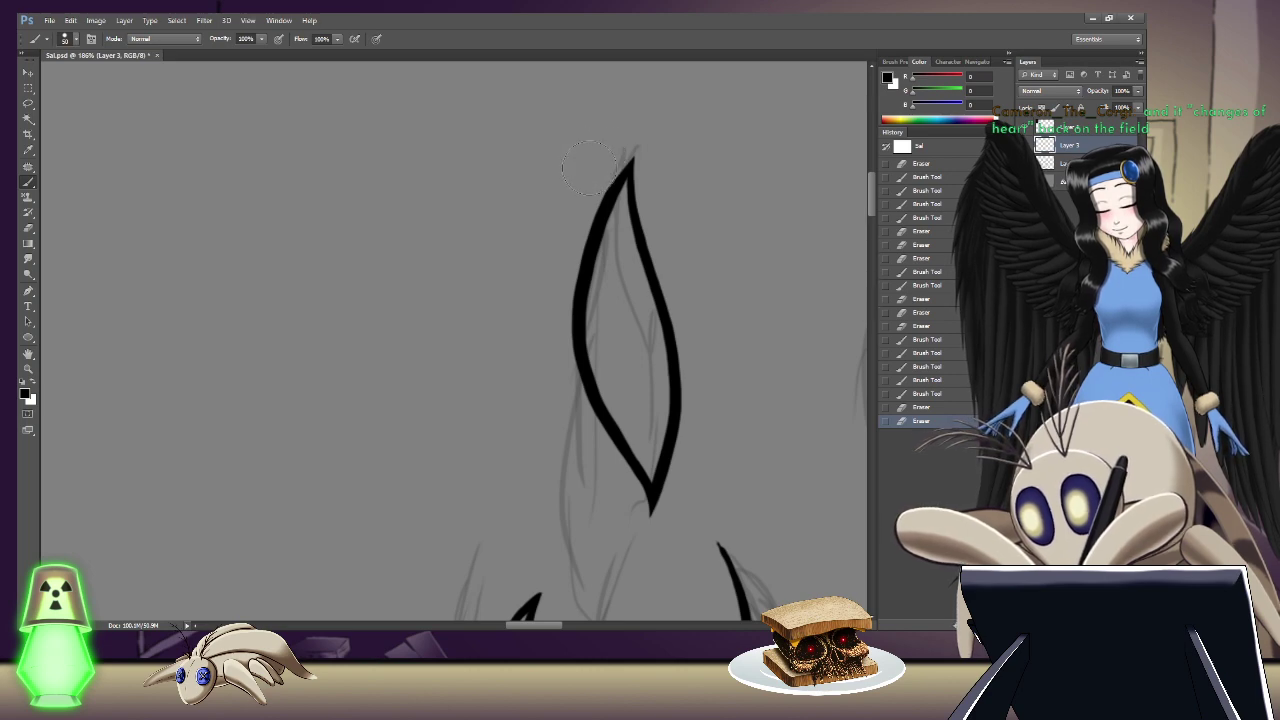
{"action": "left_click", "coordinate": [560, 215]}
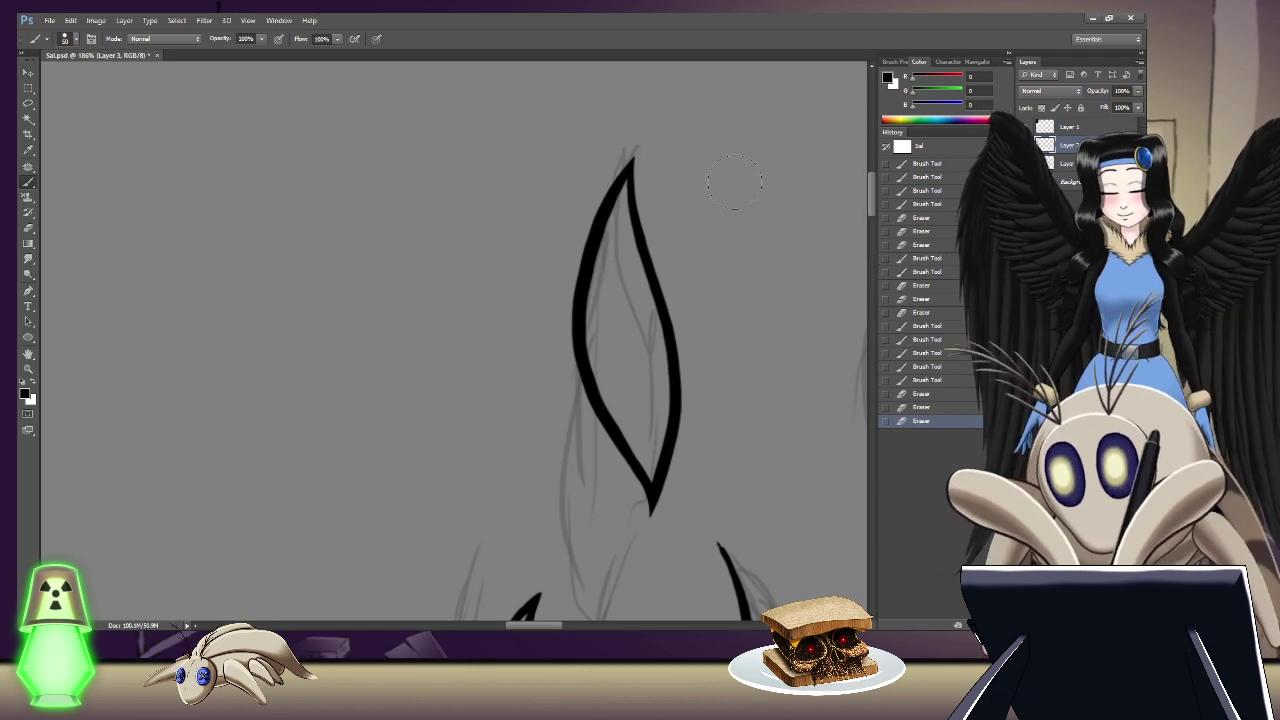
{"action": "scroll", "coordinate": [689, 222], "scroll_direction": "down", "scroll_amount": 5}
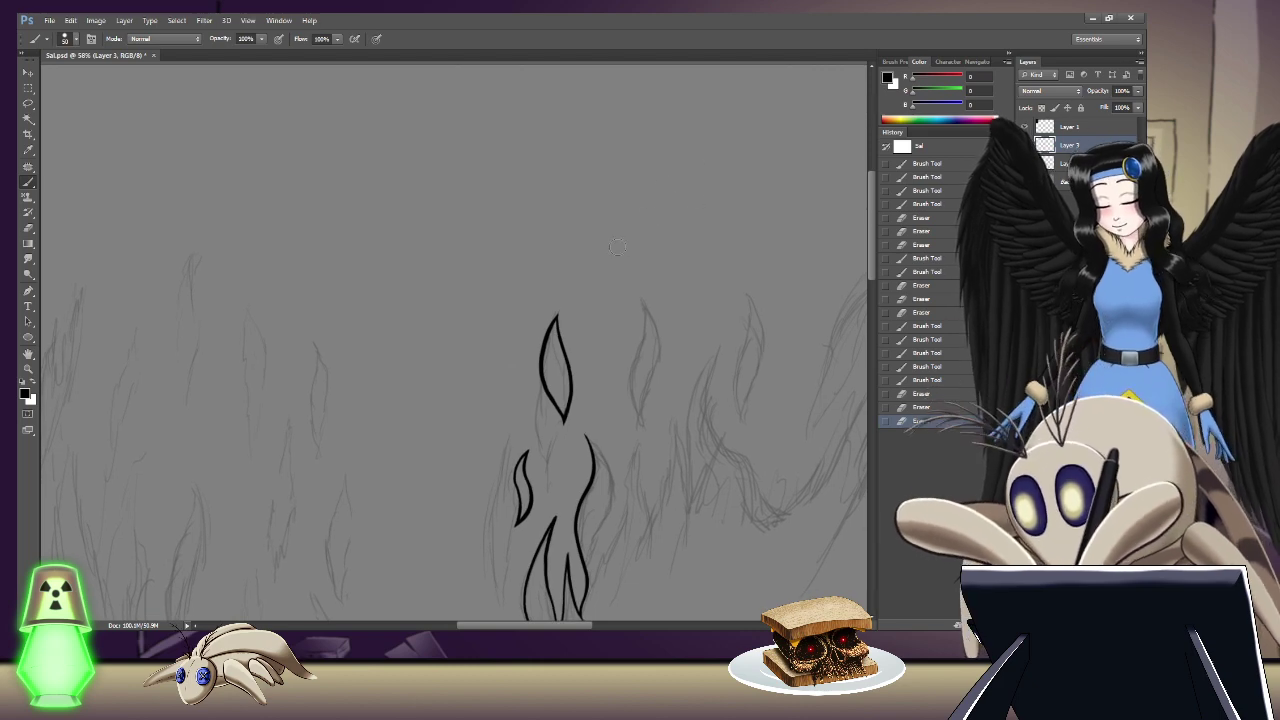
{"action": "mouse_move", "coordinate": [607, 259]}
{"action": "left_mouse_down"}
{"action": "mouse_move", "coordinate": [631, 298]}
{"action": "mouse_move", "coordinate": [616, 356]}
{"action": "left_mouse_up"}
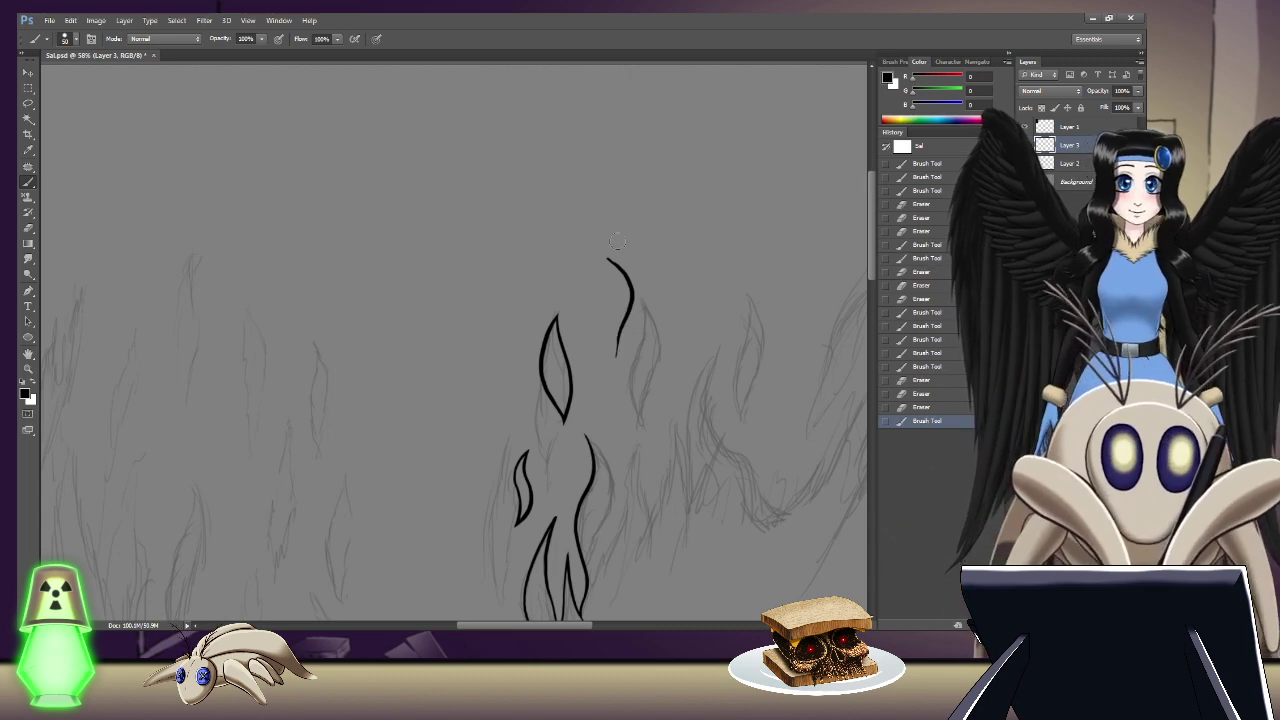
{"action": "scroll", "coordinate": [630, 330], "scroll_direction": "up", "scroll_amount": 5}
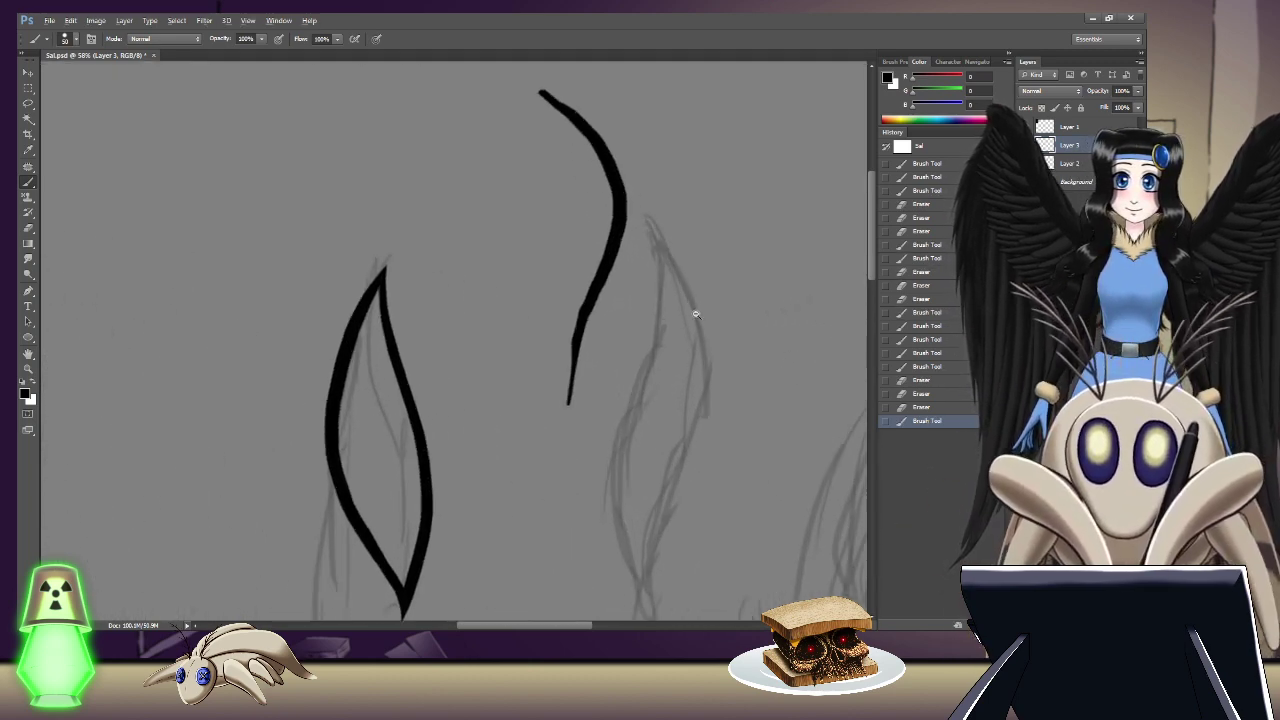
{"action": "scroll", "coordinate": [661, 301], "scroll_direction": "up", "scroll_amount": 3}
{"action": "key", "text": "ctrl+z"}
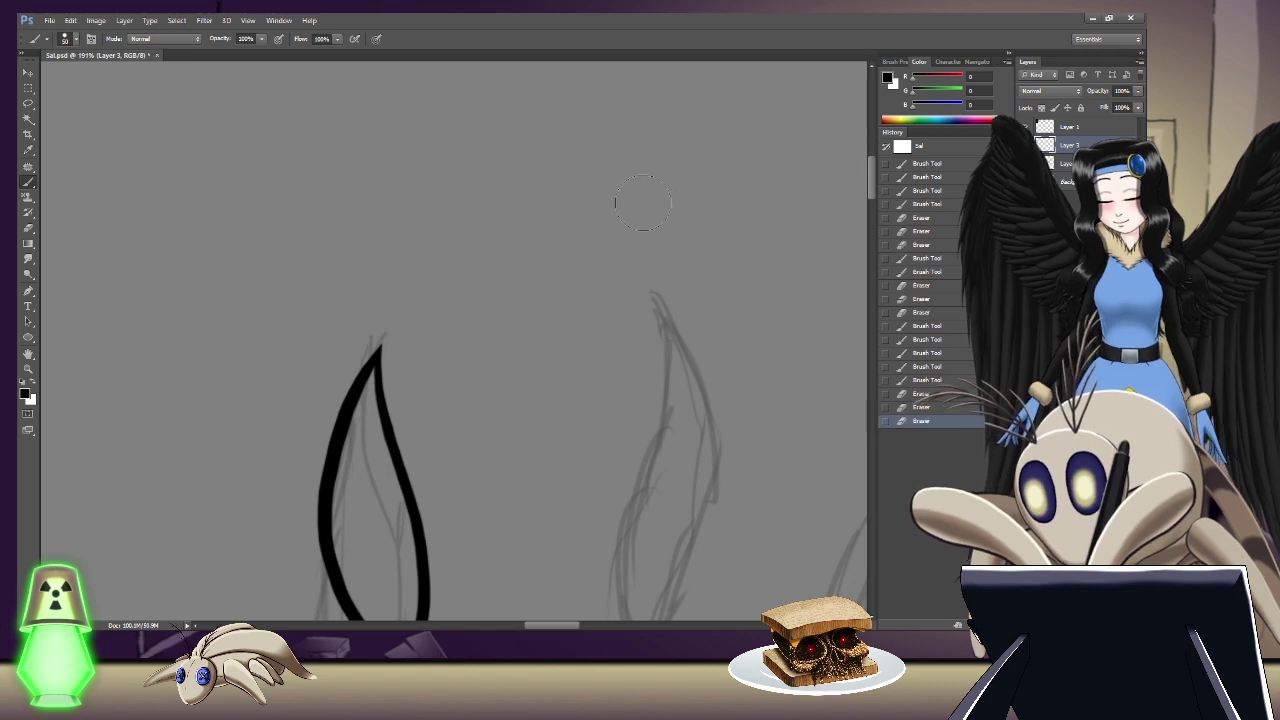
Step: Ink a second detached flame wisp above and to the right of the first with two tapered strokes, and erase its tail below the join
{"action": "mouse_move", "coordinate": [538, 133]}
{"action": "left_mouse_down"}
{"action": "mouse_move", "coordinate": [598, 240]}
{"action": "mouse_move", "coordinate": [573, 304]}
{"action": "mouse_move", "coordinate": [528, 466]}
{"action": "left_mouse_up"}
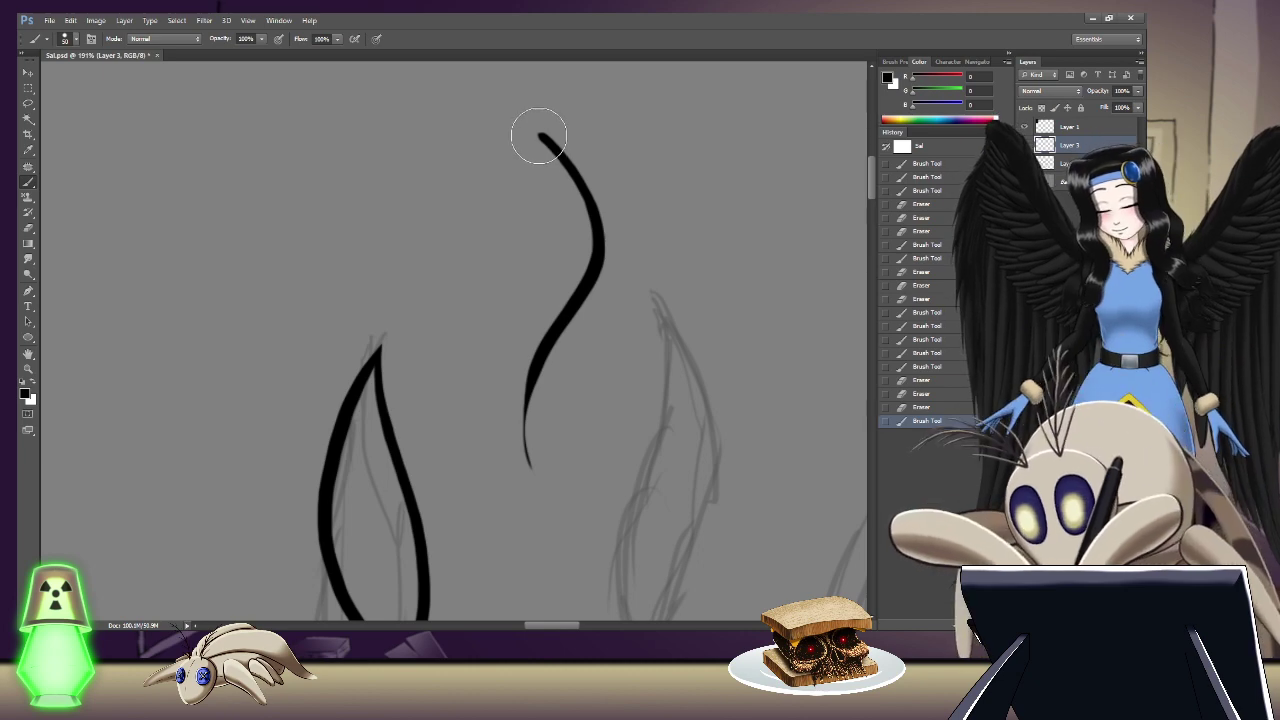
{"action": "mouse_move", "coordinate": [541, 137]}
{"action": "left_mouse_down"}
{"action": "mouse_move", "coordinate": [506, 328]}
{"action": "mouse_move", "coordinate": [524, 430]}
{"action": "left_mouse_up"}
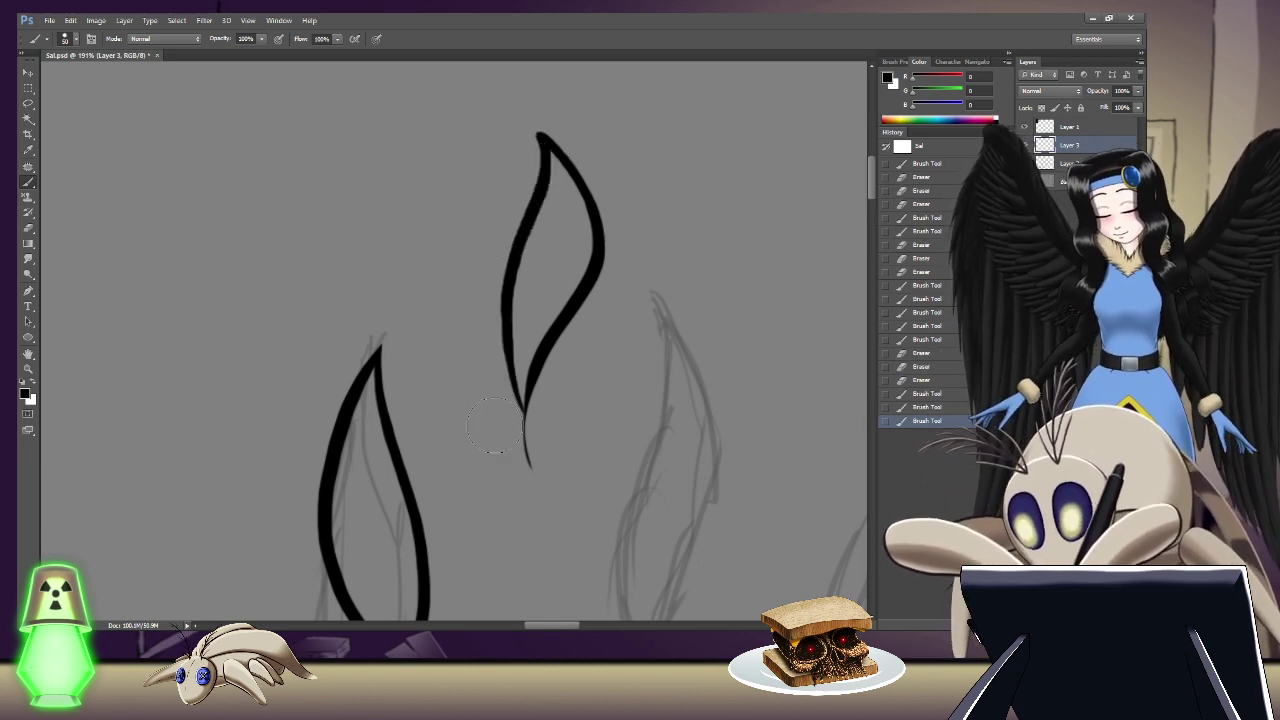
{"action": "left_click_drag", "start_coordinate": [495, 429], "coordinate": [527, 458]}
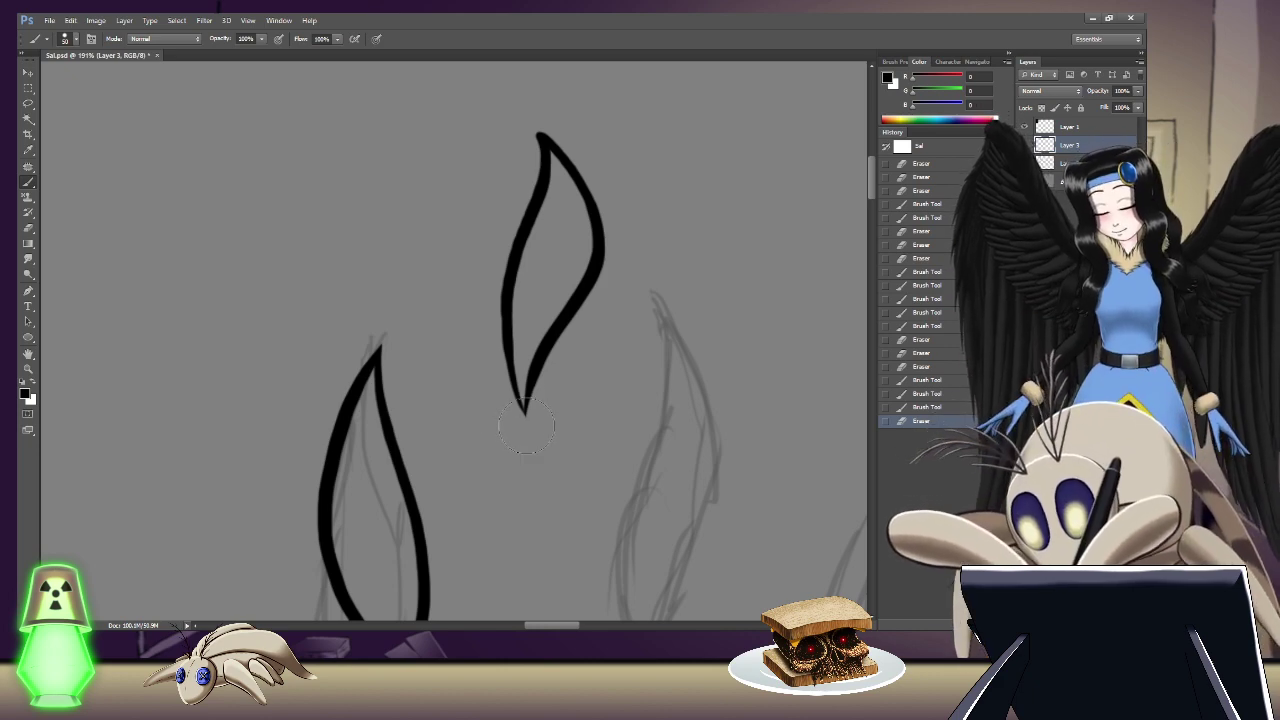
Step: Thicken the second wisp's left contour down to its lower tip, and erase the excess ink along its outer edge and tip
{"action": "mouse_move", "coordinate": [519, 402]}
{"action": "left_mouse_down"}
{"action": "mouse_move", "coordinate": [524, 424]}
{"action": "mouse_move", "coordinate": [500, 335]}
{"action": "mouse_move", "coordinate": [509, 270]}
{"action": "left_mouse_up"}
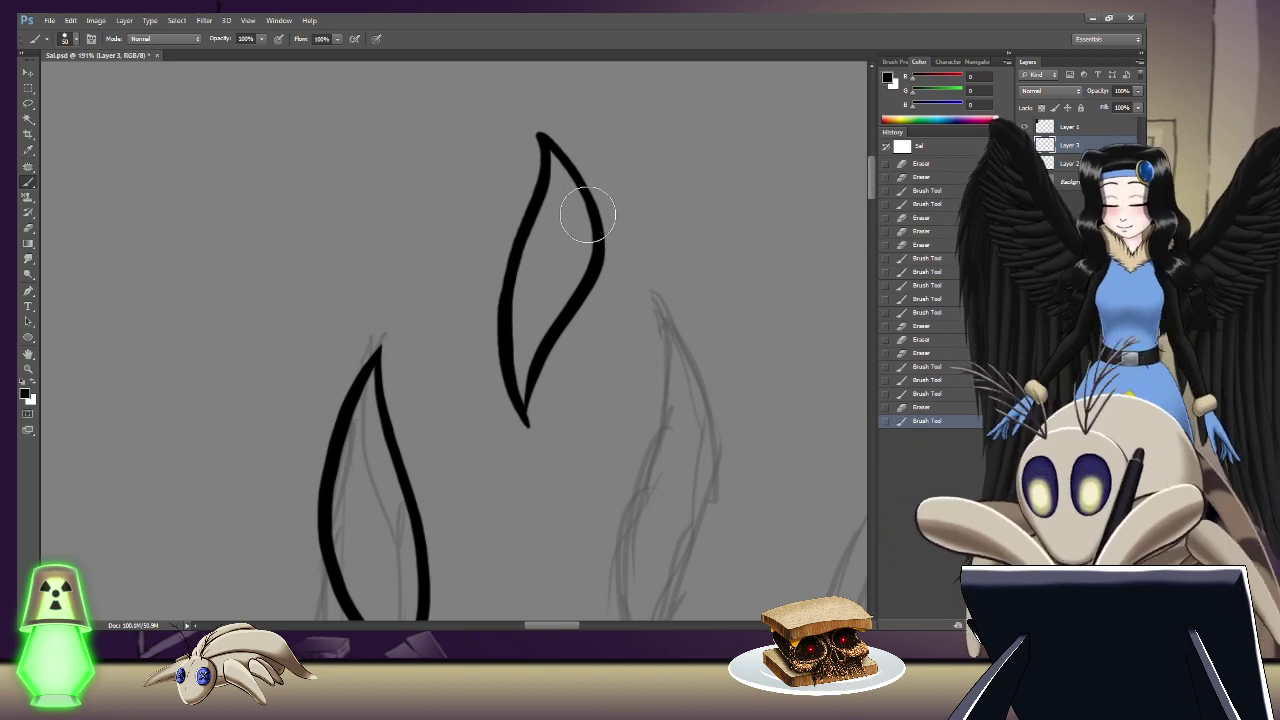
{"action": "key", "text": "e"}
{"action": "mouse_move", "coordinate": [470, 296]}
{"action": "left_mouse_down"}
{"action": "mouse_move", "coordinate": [483, 405]}
{"action": "mouse_move", "coordinate": [557, 428]}
{"action": "left_mouse_up"}
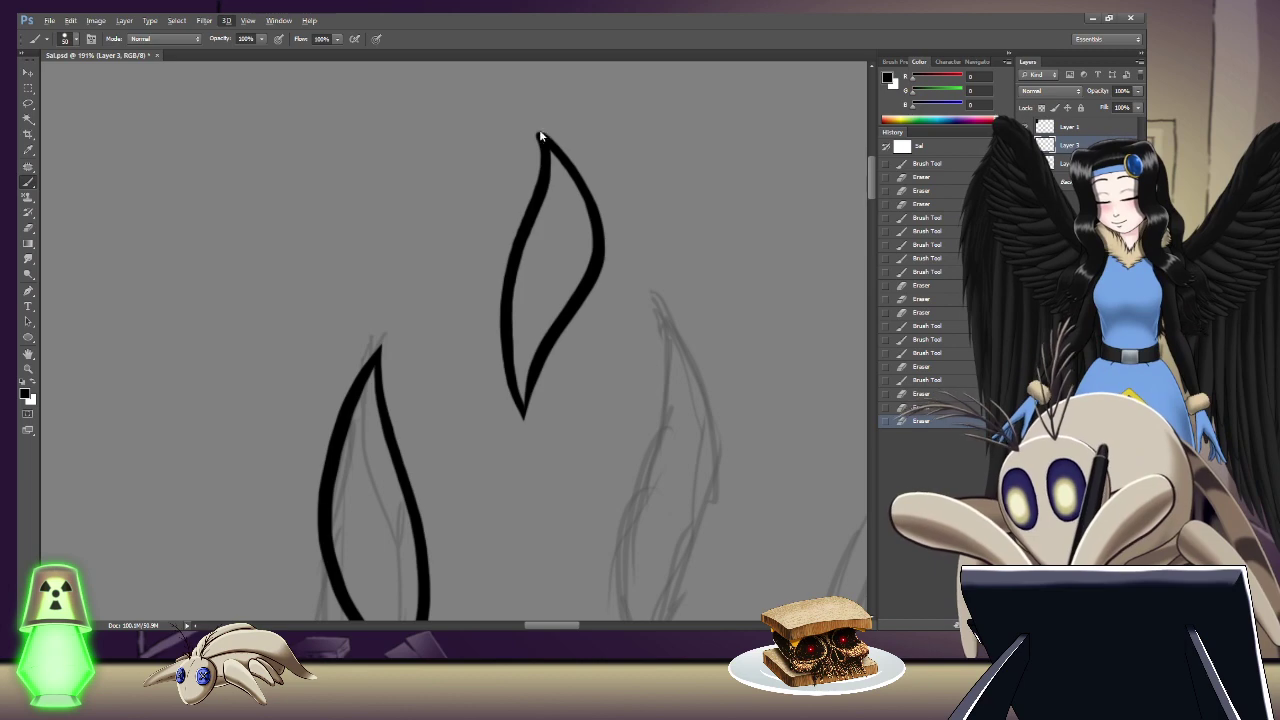
Step: Sharpen the second wisp's upper tip with short brush strokes and the eraser, and thicken the right contour near its lower tip
{"action": "left_click_drag", "start_coordinate": [543, 137], "coordinate": [535, 128]}
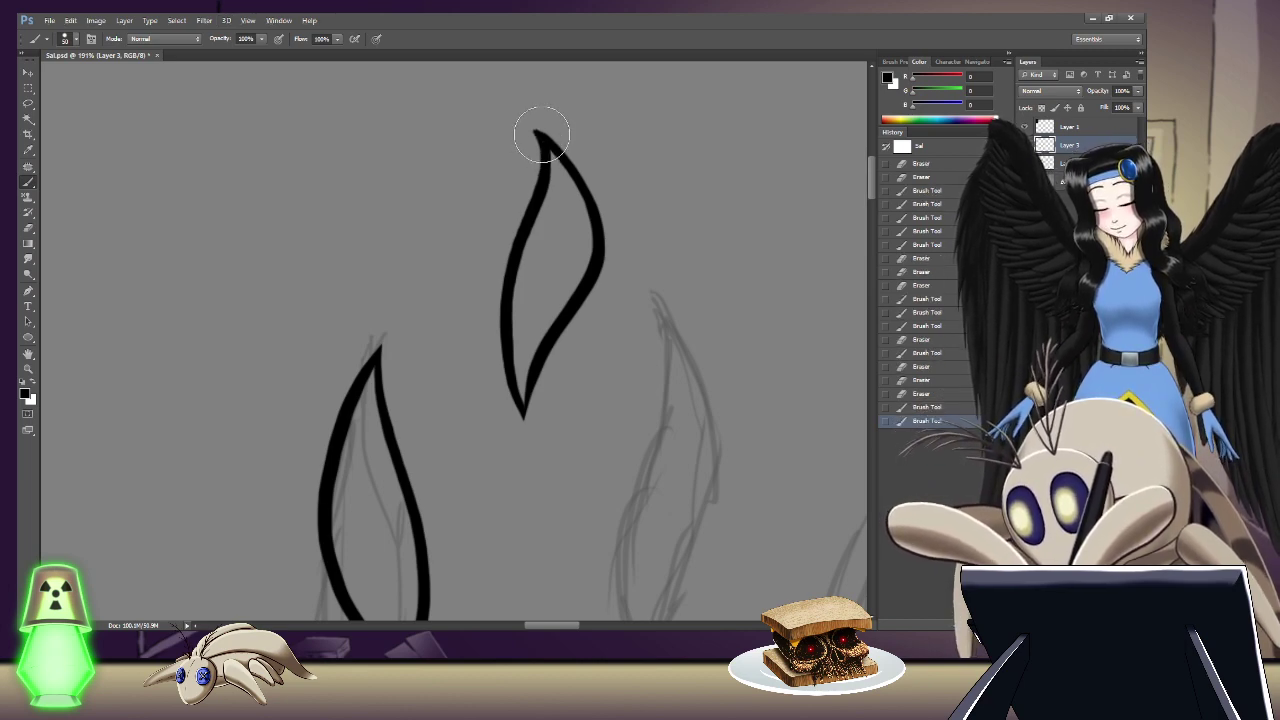
{"action": "left_click_drag", "start_coordinate": [536, 131], "coordinate": [543, 140]}
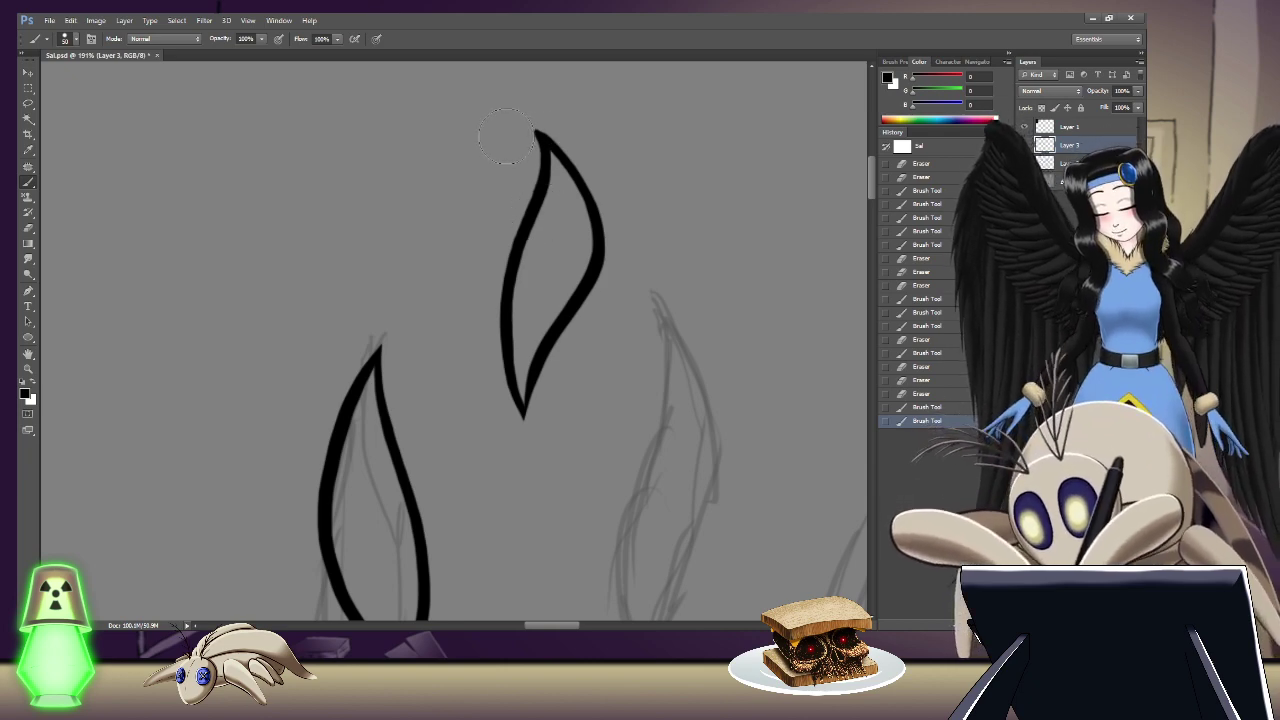
{"action": "key", "text": "e"}
{"action": "left_click_drag", "start_coordinate": [512, 153], "coordinate": [510, 140]}
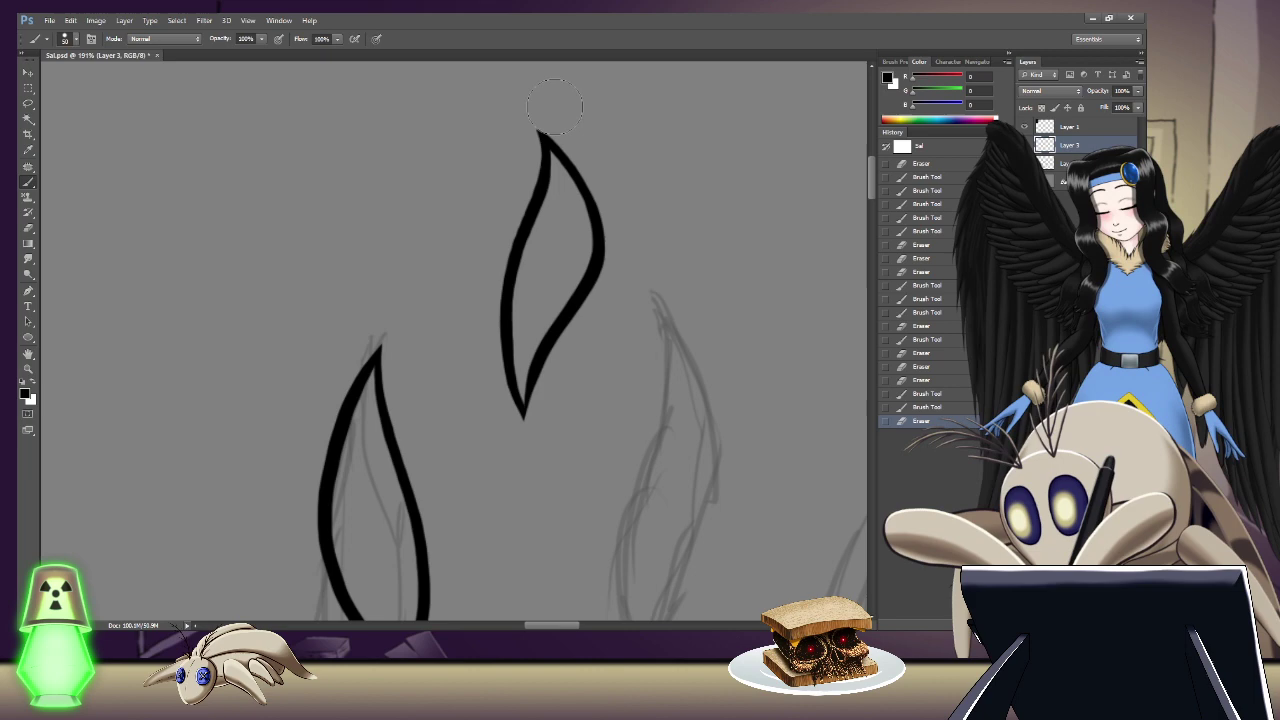
{"action": "left_click", "coordinate": [580, 127]}
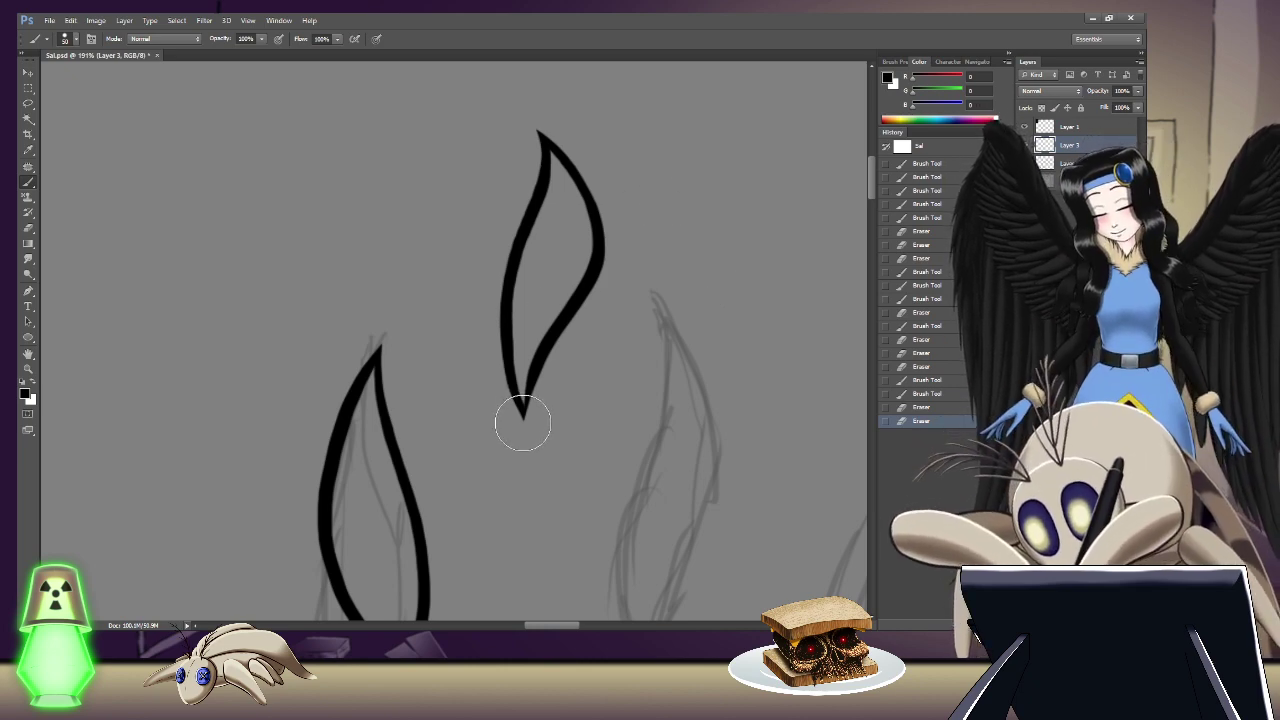
{"action": "mouse_move", "coordinate": [530, 383]}
{"action": "left_mouse_down"}
{"action": "mouse_move", "coordinate": [514, 366]}
{"action": "mouse_move", "coordinate": [520, 408]}
{"action": "mouse_move", "coordinate": [528, 378]}
{"action": "mouse_move", "coordinate": [548, 377]}
{"action": "left_mouse_up"}
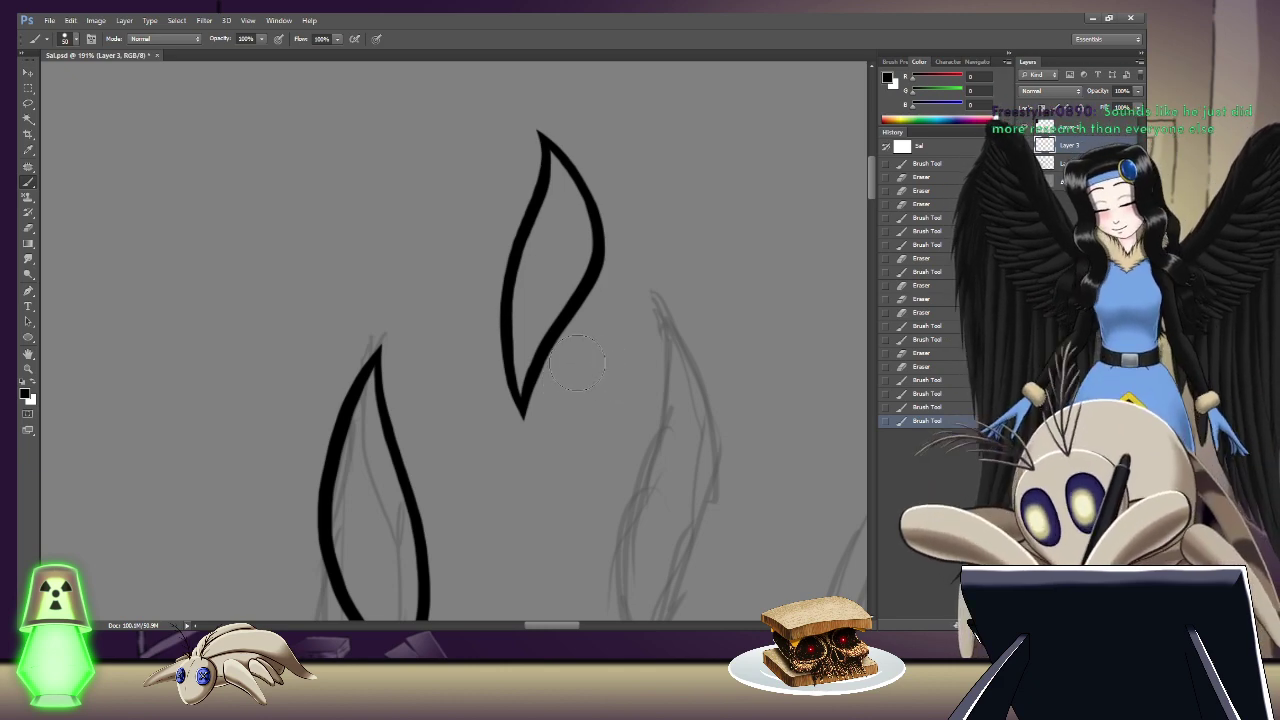
Step: Erase the excess ink around the second wisp's lower tip to narrow its point
{"action": "key", "text": "e"}
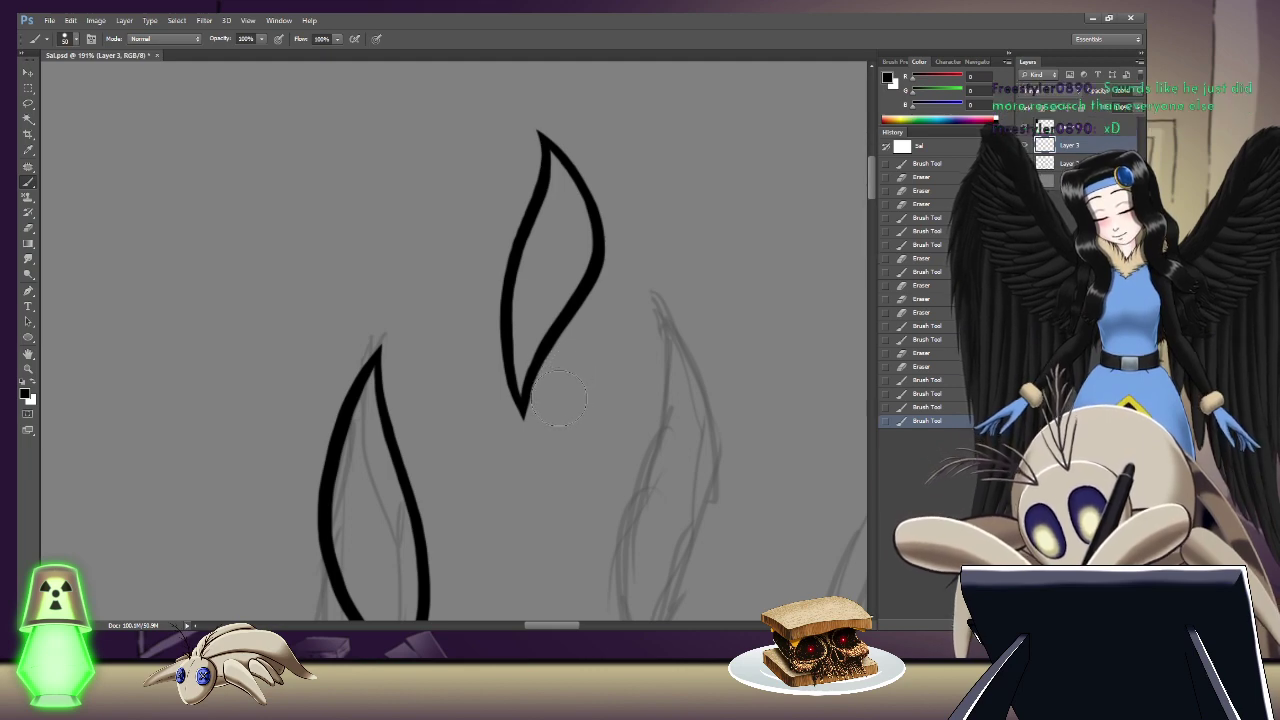
{"action": "mouse_move", "coordinate": [530, 420]}
{"action": "left_mouse_down"}
{"action": "mouse_move", "coordinate": [559, 452]}
{"action": "mouse_move", "coordinate": [556, 488]}
{"action": "left_mouse_up"}
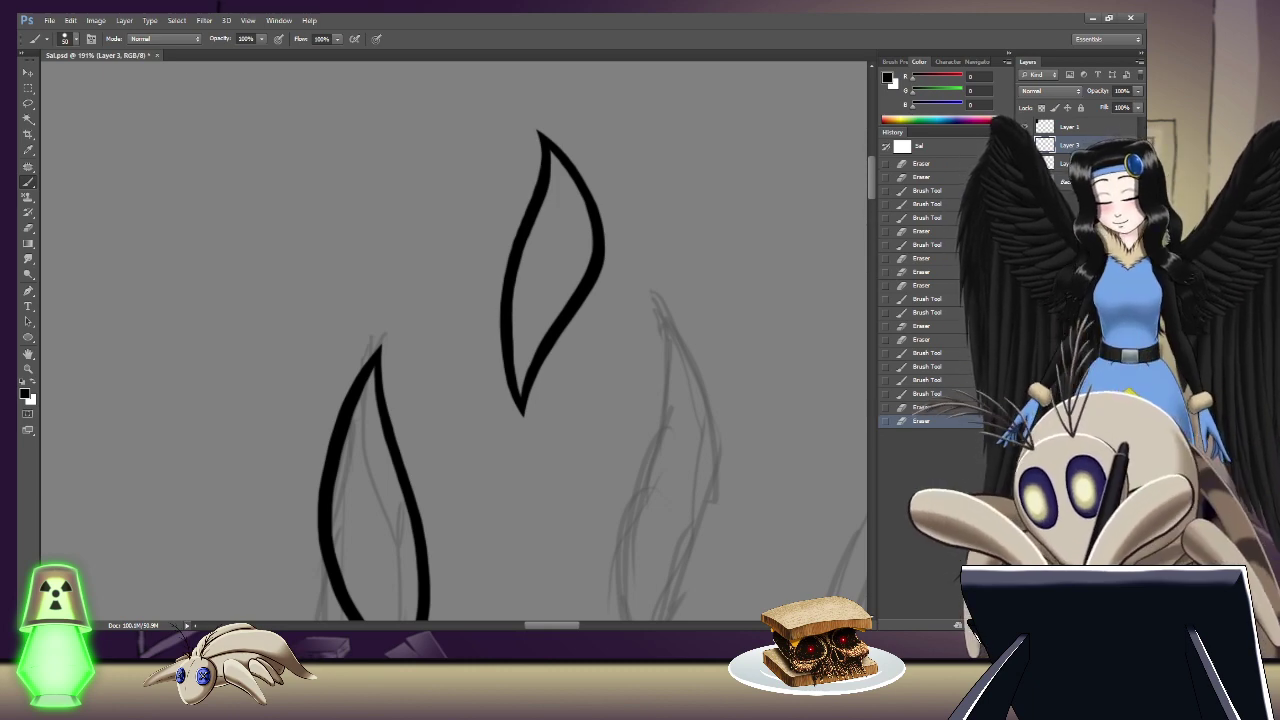
Step: Try to ink a narrow third wisp over the sketched flame right of the first wisp with two curved strokes, and remove it
{"action": "scroll", "coordinate": [873, 181], "scroll_direction": "down", "scroll_amount": 5}
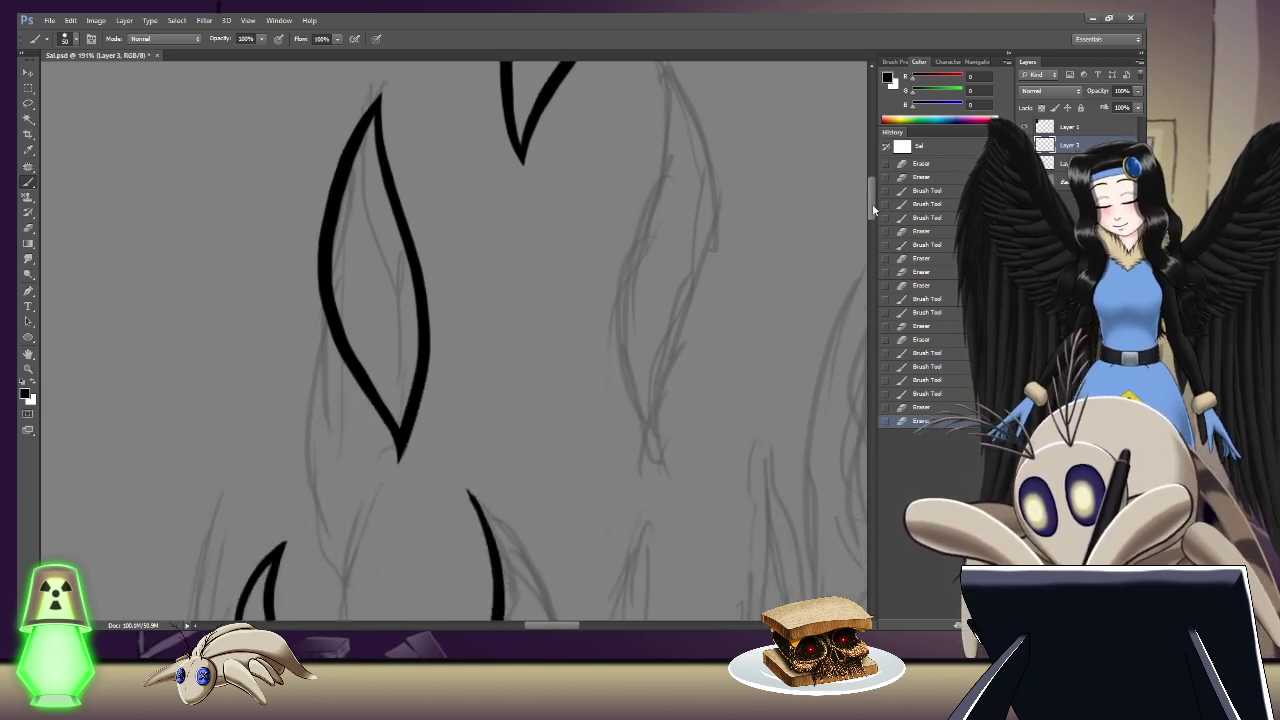
{"action": "mouse_move", "coordinate": [663, 144]}
{"action": "left_mouse_down"}
{"action": "mouse_move", "coordinate": [686, 257]}
{"action": "mouse_move", "coordinate": [640, 388]}
{"action": "left_mouse_up"}
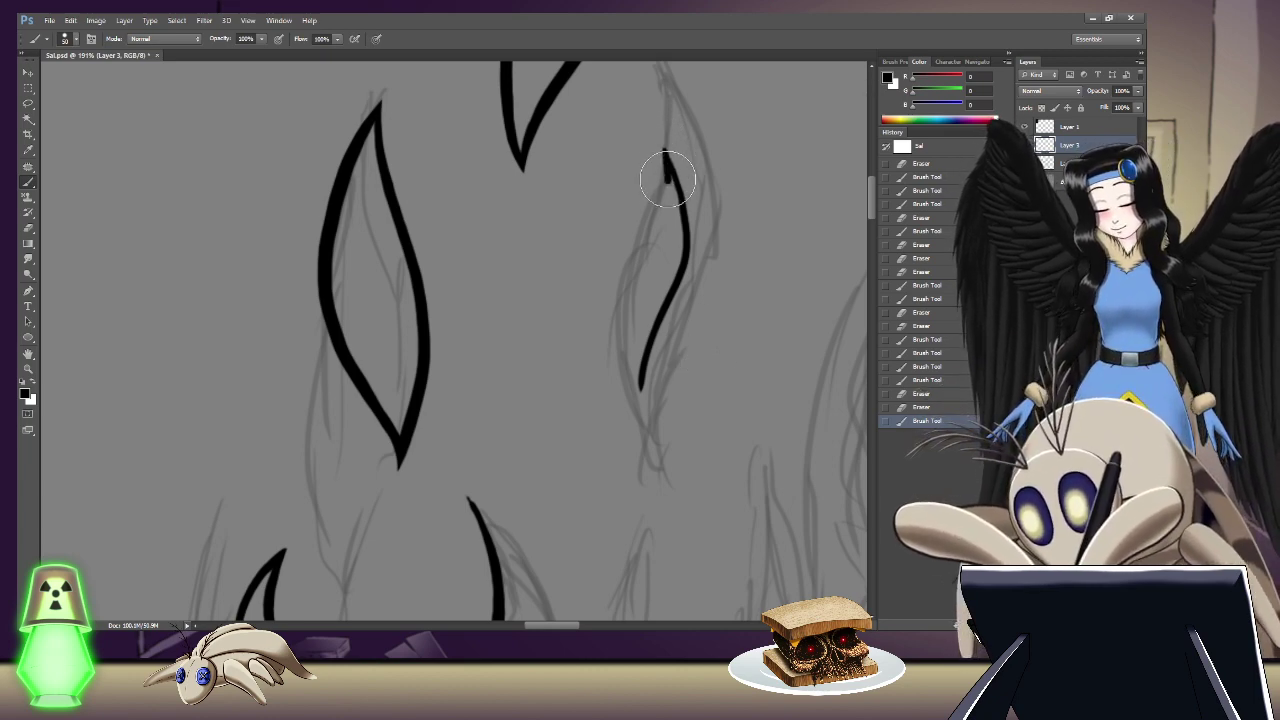
{"action": "mouse_move", "coordinate": [658, 228]}
{"action": "left_mouse_down"}
{"action": "mouse_move", "coordinate": [624, 336]}
{"action": "mouse_move", "coordinate": [640, 390]}
{"action": "left_mouse_up"}
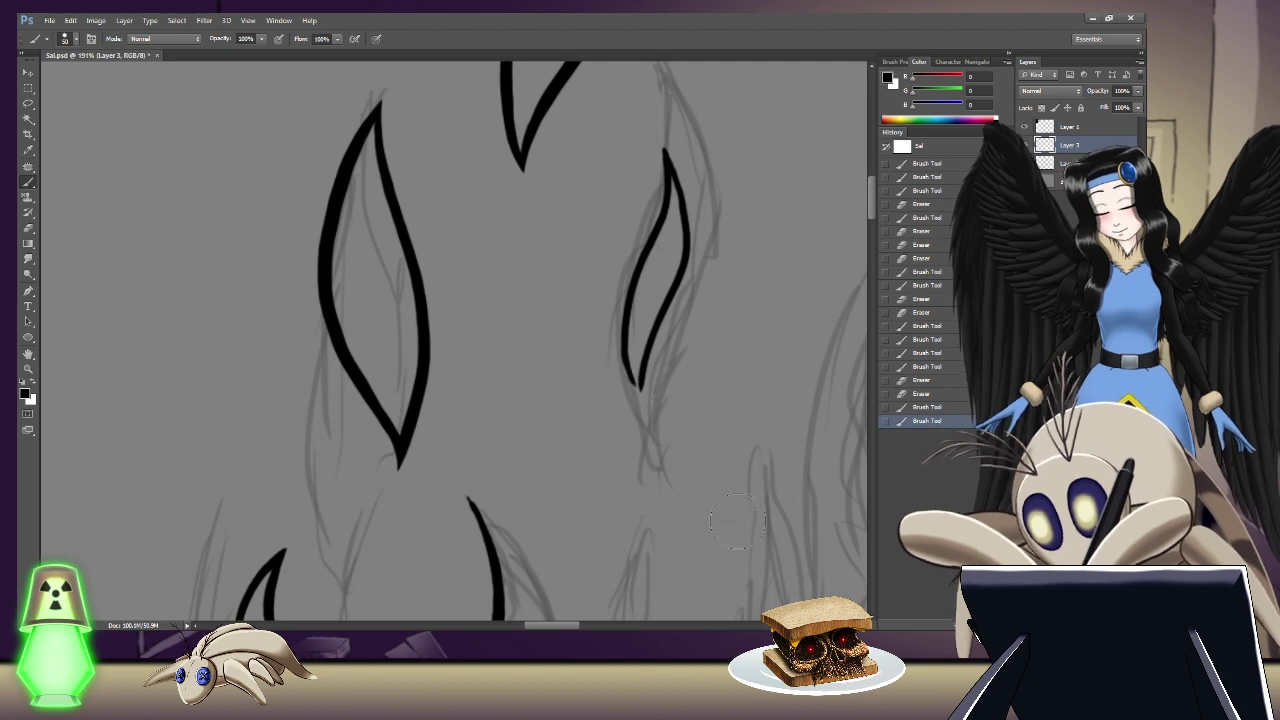
{"action": "mouse_move", "coordinate": [662, 135]}
{"action": "left_mouse_down"}
{"action": "mouse_move", "coordinate": [675, 212]}
{"action": "mouse_move", "coordinate": [653, 429]}
{"action": "mouse_move", "coordinate": [643, 258]}
{"action": "mouse_move", "coordinate": [628, 340]}
{"action": "mouse_move", "coordinate": [627, 404]}
{"action": "left_mouse_up"}
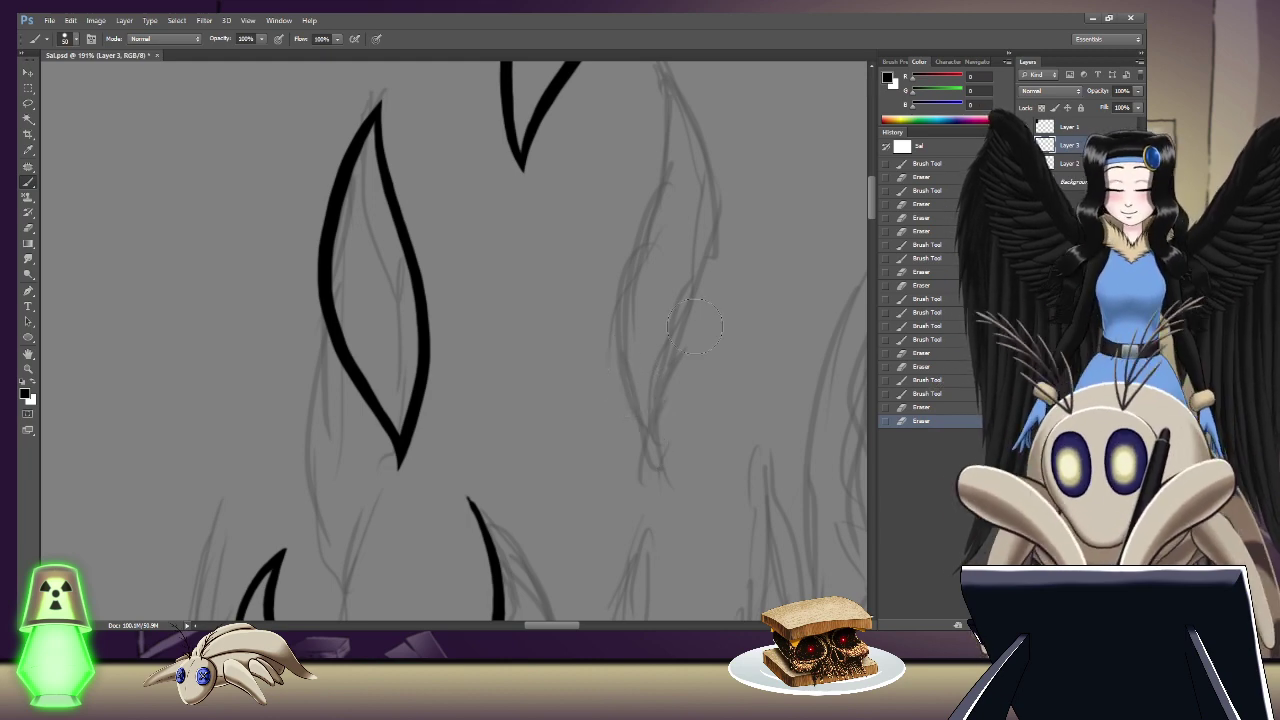
Step: Ink the right contour of the open flame tongue below the wisps, from its tip down into a rounded notch and small side point
{"action": "left_click_drag", "start_coordinate": [872, 208], "coordinate": [872, 246]}
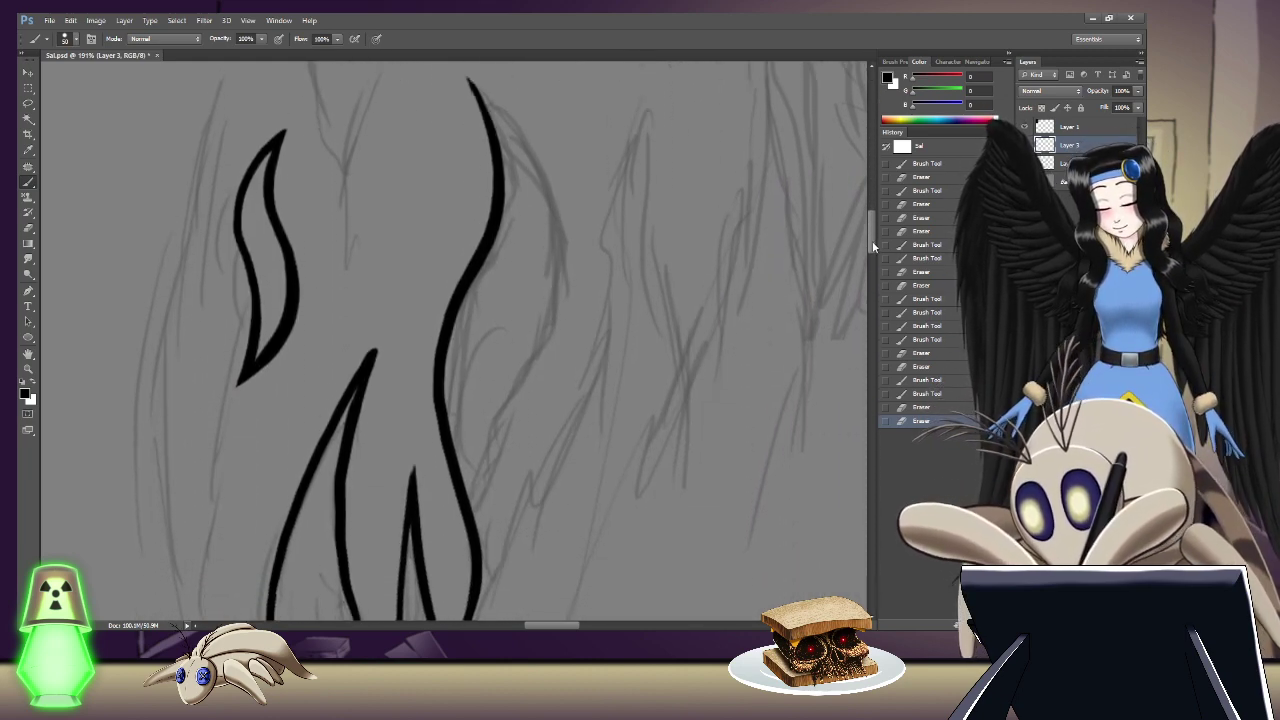
{"action": "mouse_move", "coordinate": [470, 82]}
{"action": "left_mouse_down"}
{"action": "mouse_move", "coordinate": [540, 177]}
{"action": "mouse_move", "coordinate": [566, 365]}
{"action": "mouse_move", "coordinate": [583, 365]}
{"action": "mouse_move", "coordinate": [589, 340]}
{"action": "mouse_move", "coordinate": [600, 383]}
{"action": "left_mouse_up"}
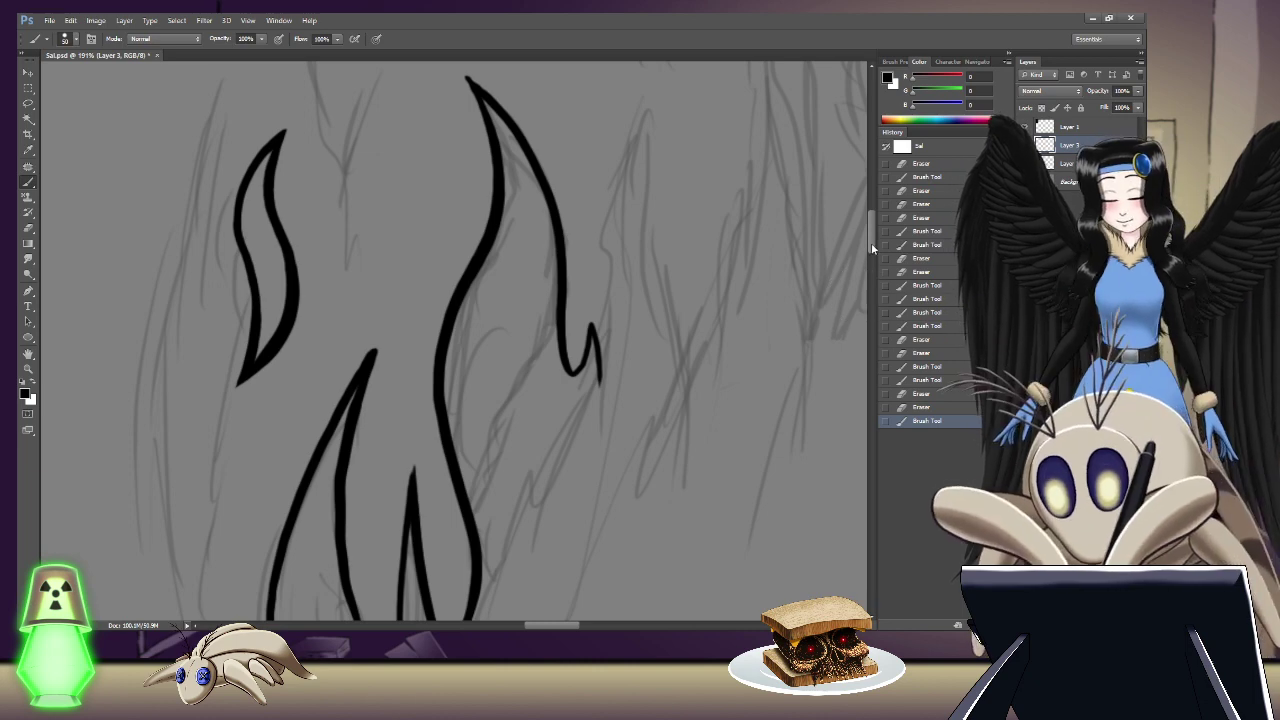
Step: Try to ink a small detached wisp above and right of the flame tongue's tip with two curved contours, and undo both strokes
{"action": "scroll", "coordinate": [872, 242], "scroll_direction": "up", "scroll_amount": 2}
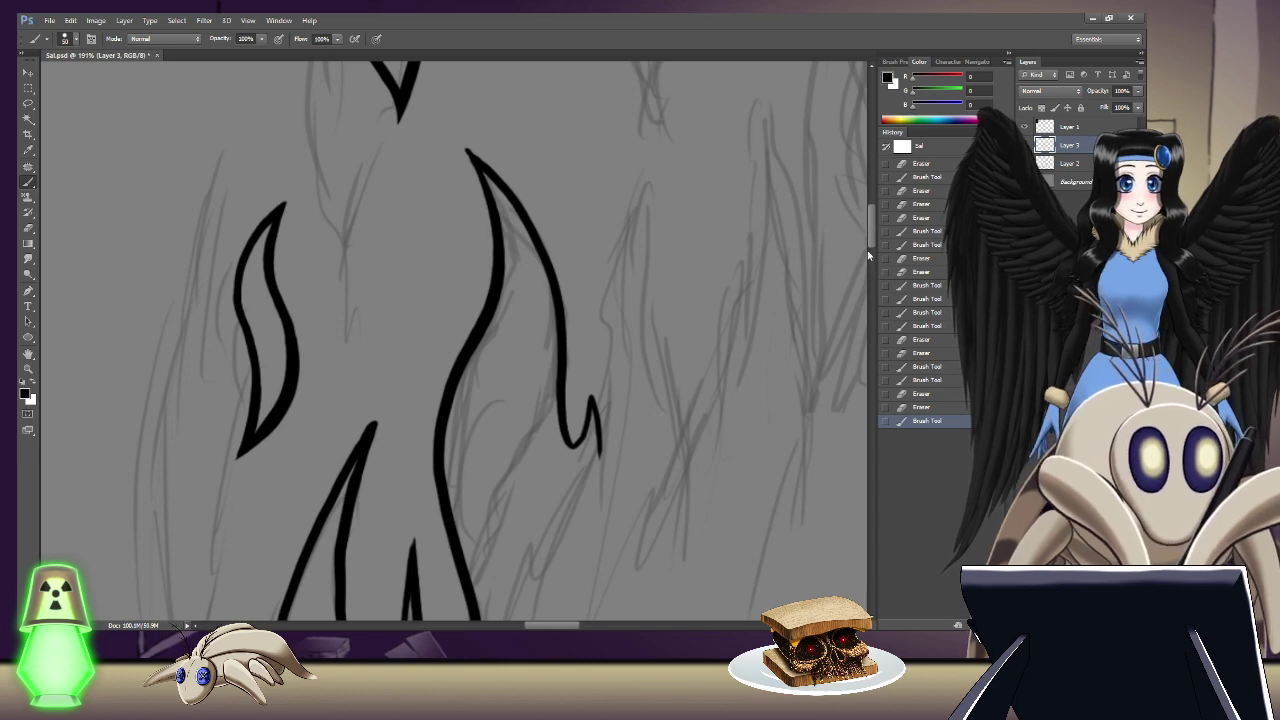
{"action": "scroll", "coordinate": [872, 230], "scroll_direction": "up", "scroll_amount": 6}
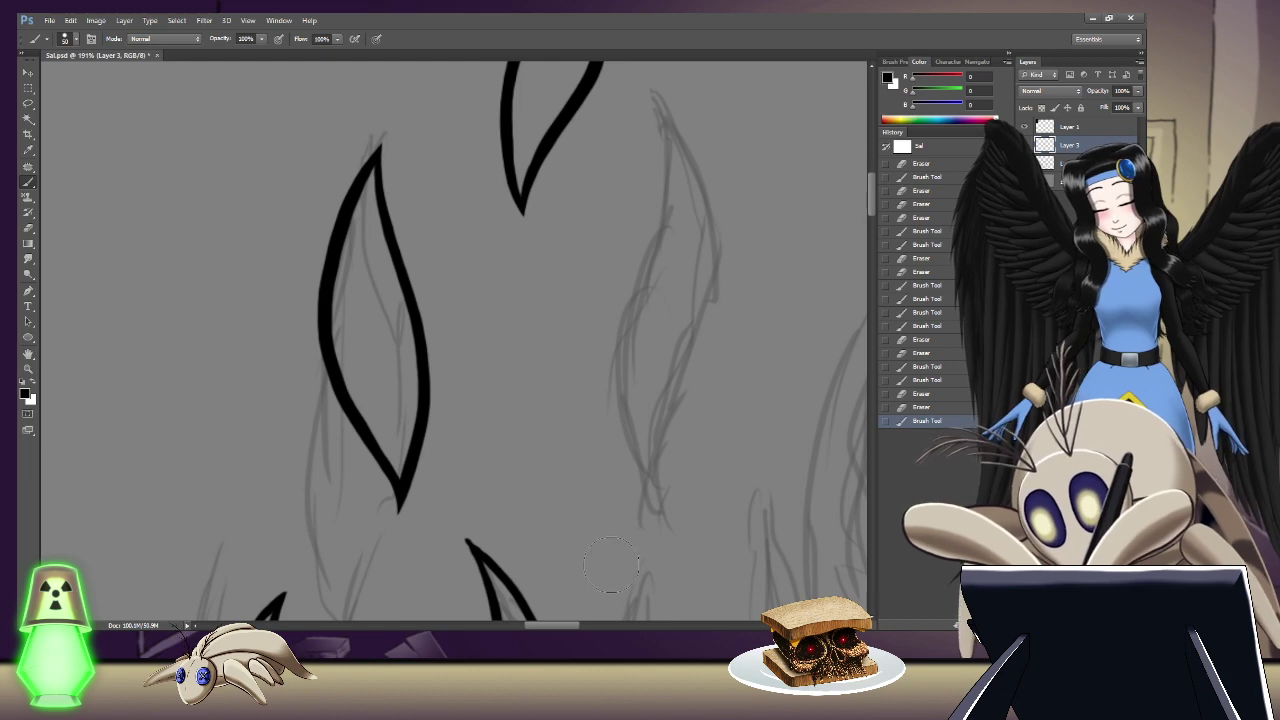
{"action": "mouse_move", "coordinate": [584, 436]}
{"action": "left_mouse_down"}
{"action": "mouse_move", "coordinate": [623, 328]}
{"action": "mouse_move", "coordinate": [641, 404]}
{"action": "mouse_move", "coordinate": [621, 589]}
{"action": "mouse_move", "coordinate": [605, 562]}
{"action": "left_mouse_up"}
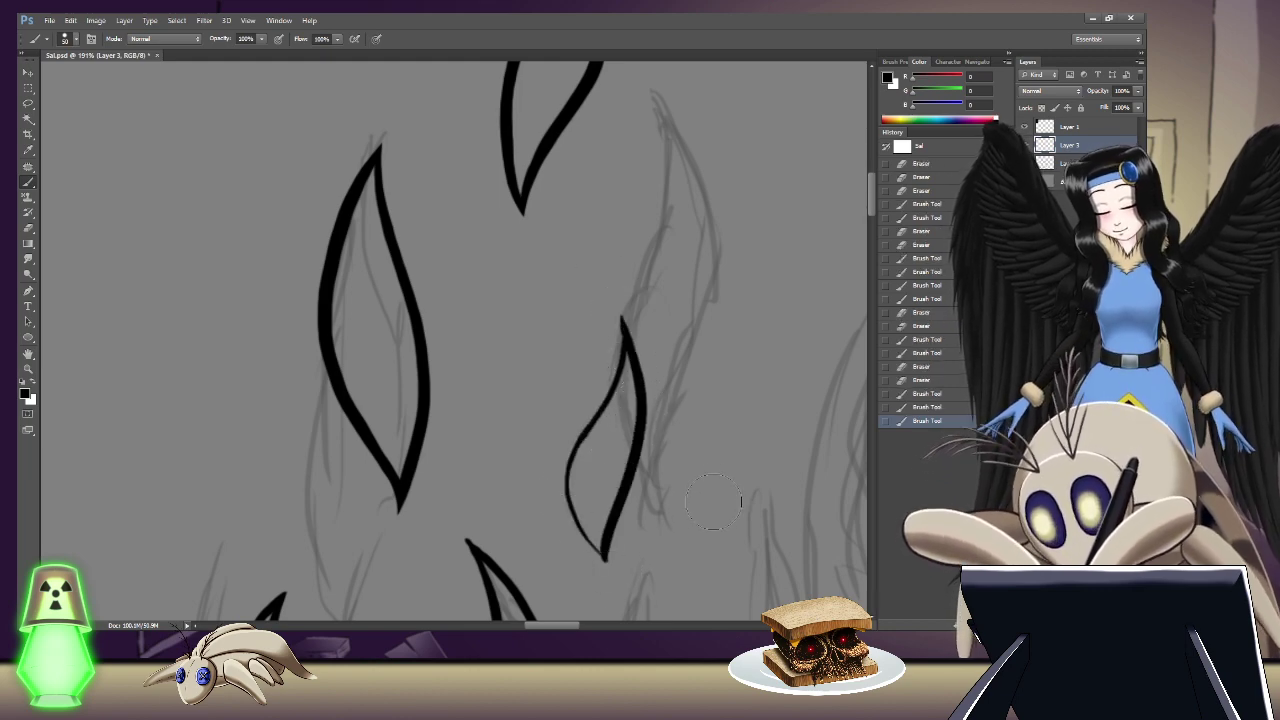
{"action": "key", "text": "ctrl+z"}
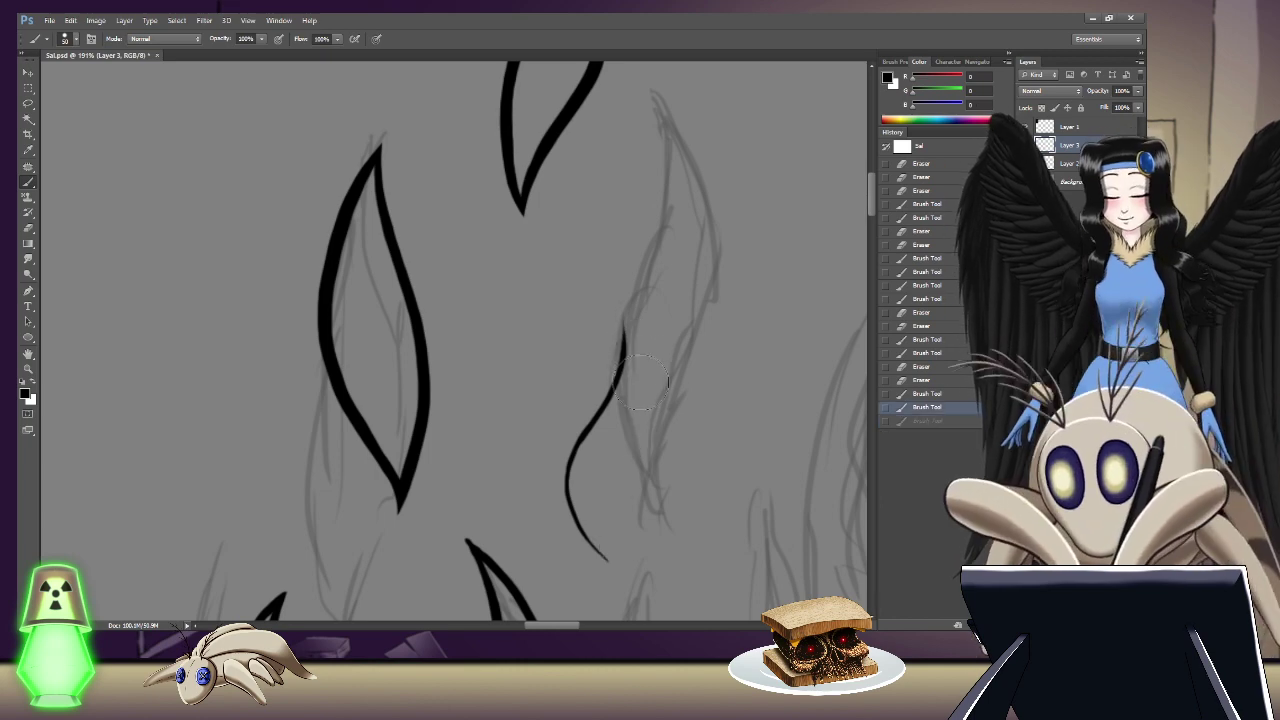
{"action": "scroll", "coordinate": [629, 429], "scroll_direction": "up", "scroll_amount": 3}
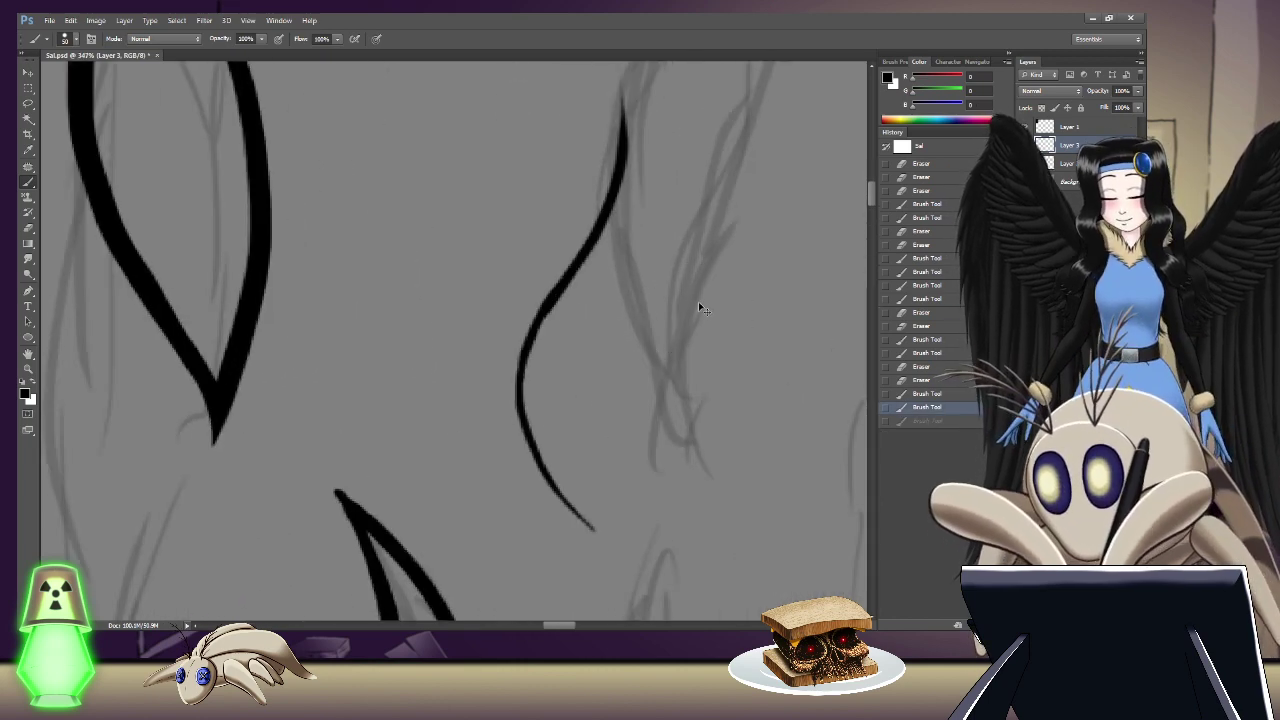
{"action": "key", "text": "ctrl+z"}
Step: Ink the upper part of the third wisp's right contour with a stroke curving down from its tip
{"action": "left_click_drag", "start_coordinate": [587, 96], "coordinate": [639, 209]}
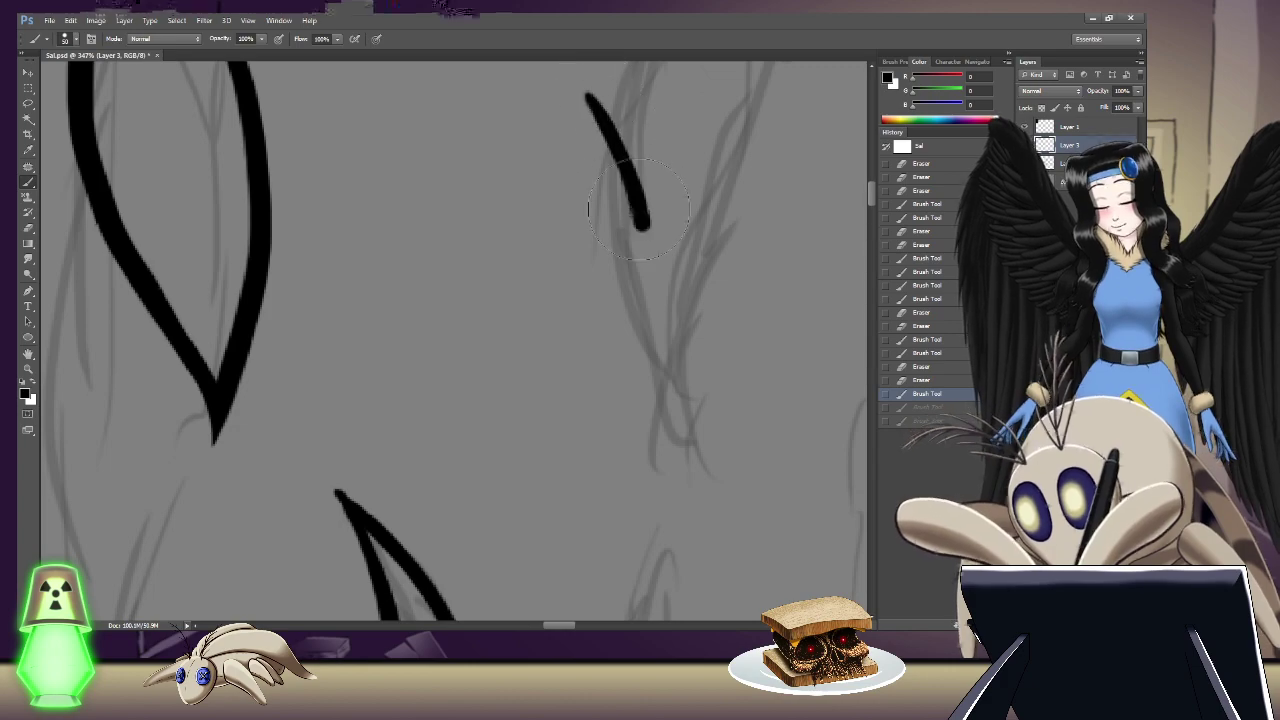